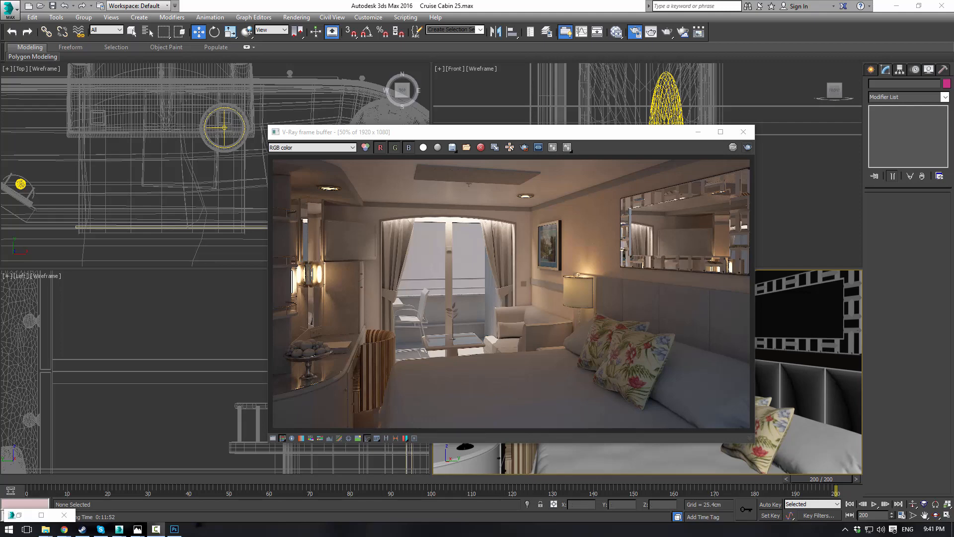
Switch to the Chrome browser and search Google Images for "bed sheet fabric"
{"action": "left_click_drag", "start_coordinate": [953, 116], "coordinate": [199, 1]}
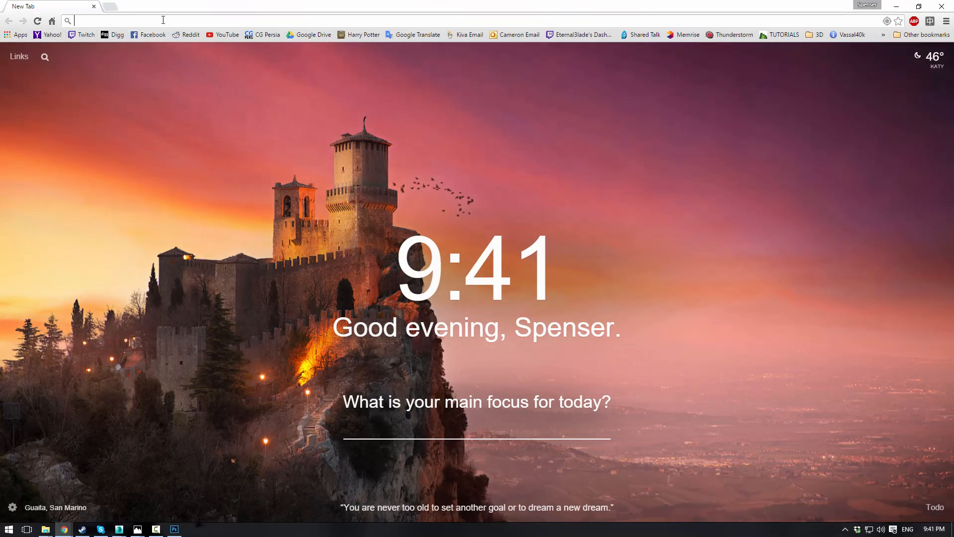
{"action": "type", "text": "bed sheet "}
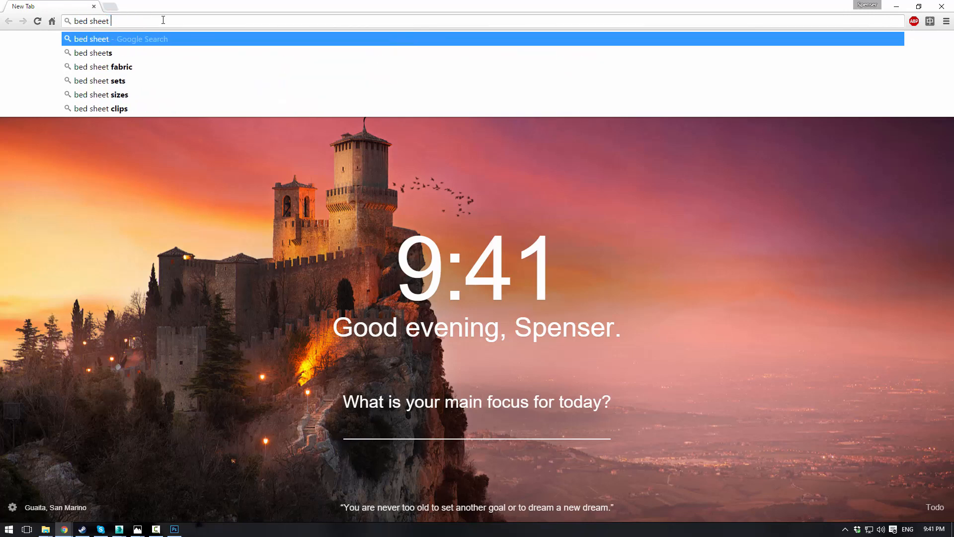
{"action": "type", "text": "fabric"}
{"action": "key", "text": "Return"}
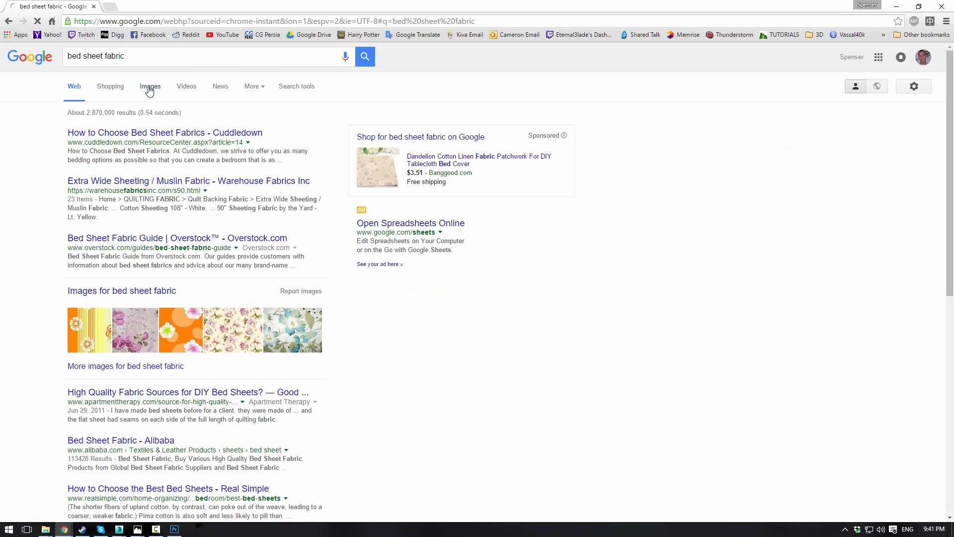
{"action": "left_click", "coordinate": [150, 88]}
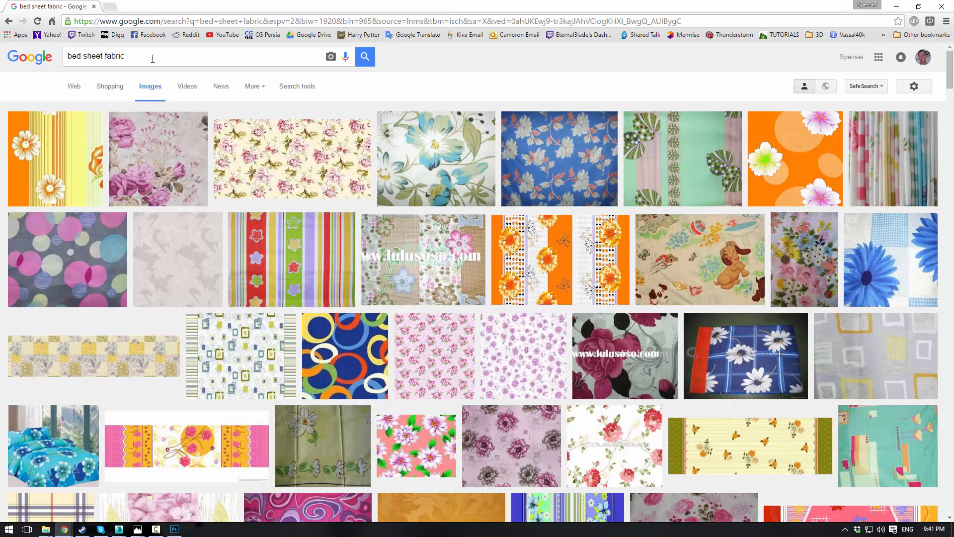
{"action": "left_click", "coordinate": [152, 59]}
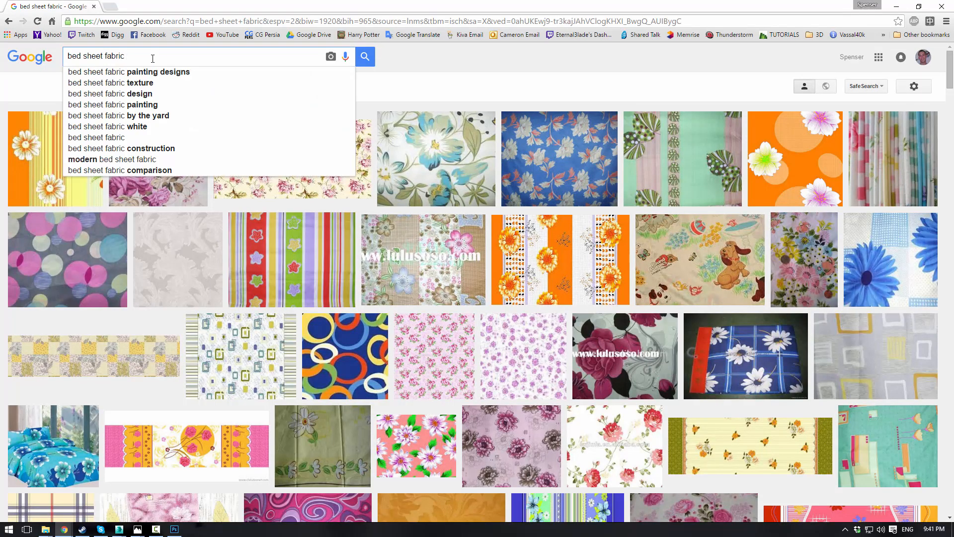
{"action": "type", "text": "tan"}
{"action": "key", "text": "Return"}
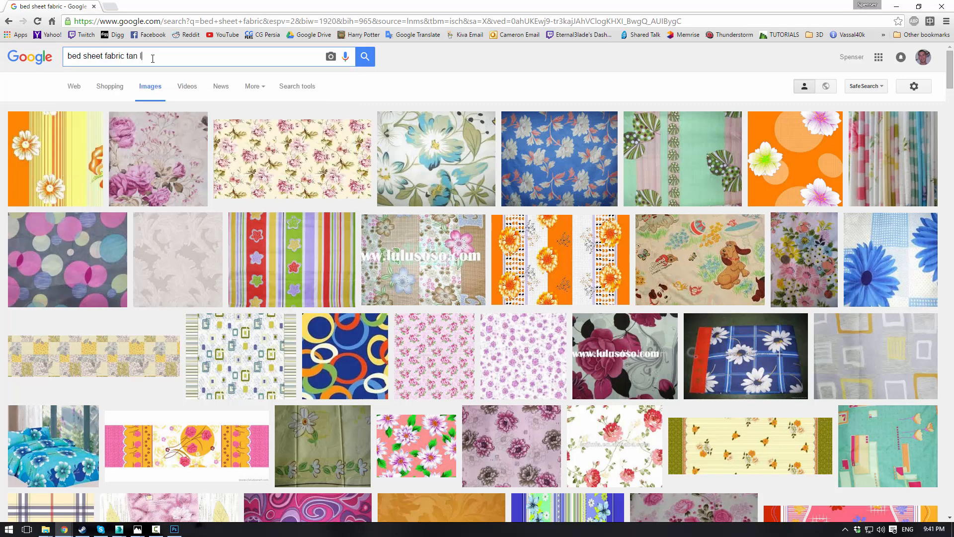
{"action": "key", "text": "Return"}
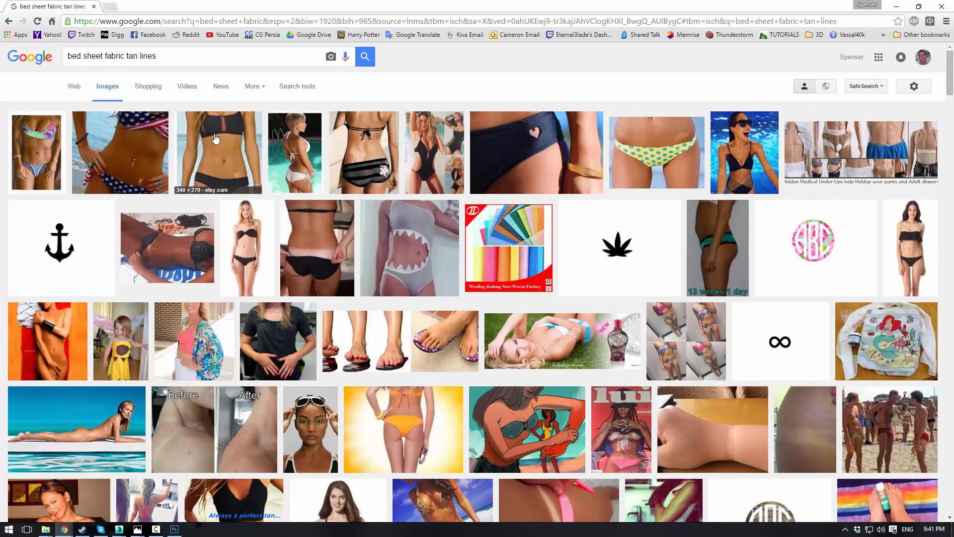
{"action": "key", "text": "alt+Left"}
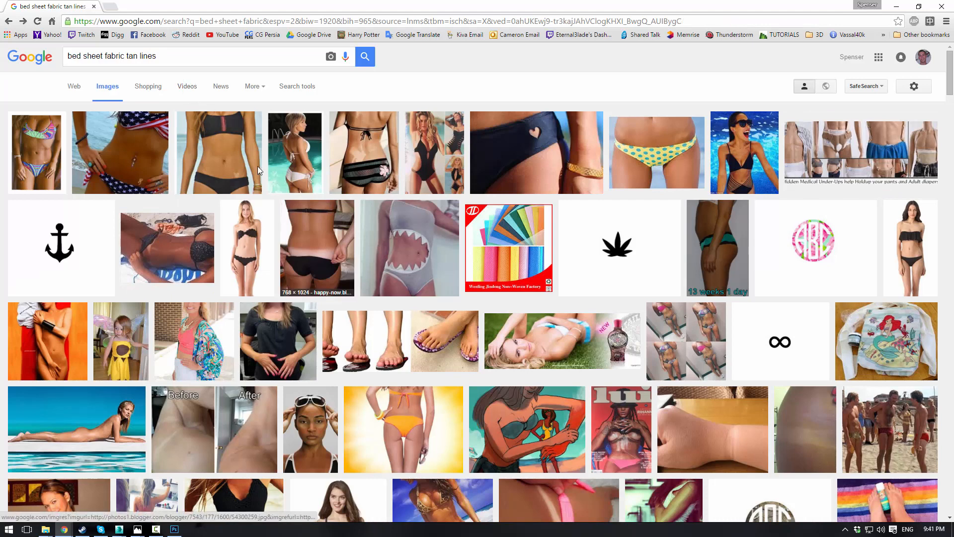
Refine the image search to "bed sheet fabric checkers" and look through the results for a suitable cloth pattern
{"action": "left_click", "coordinate": [146, 61]}
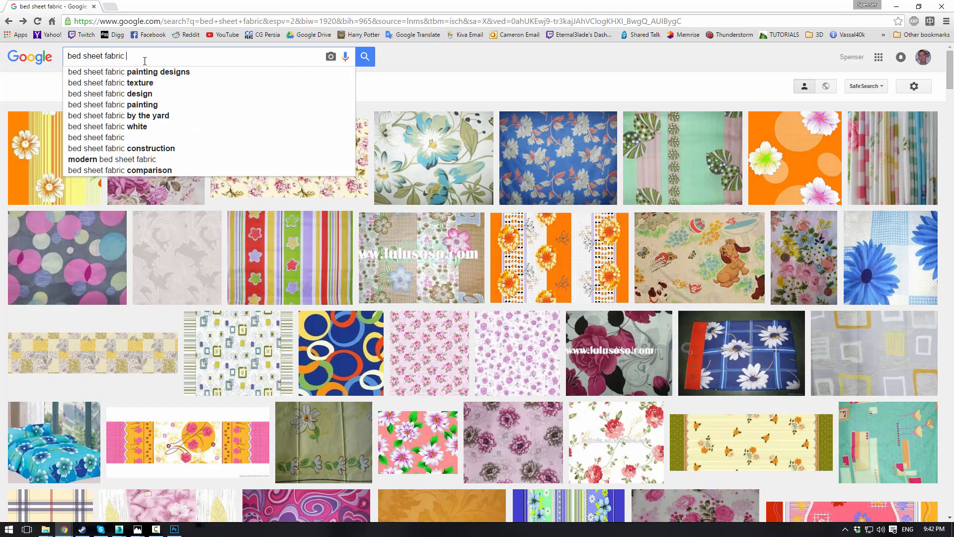
{"action": "type", "text": "chek"}
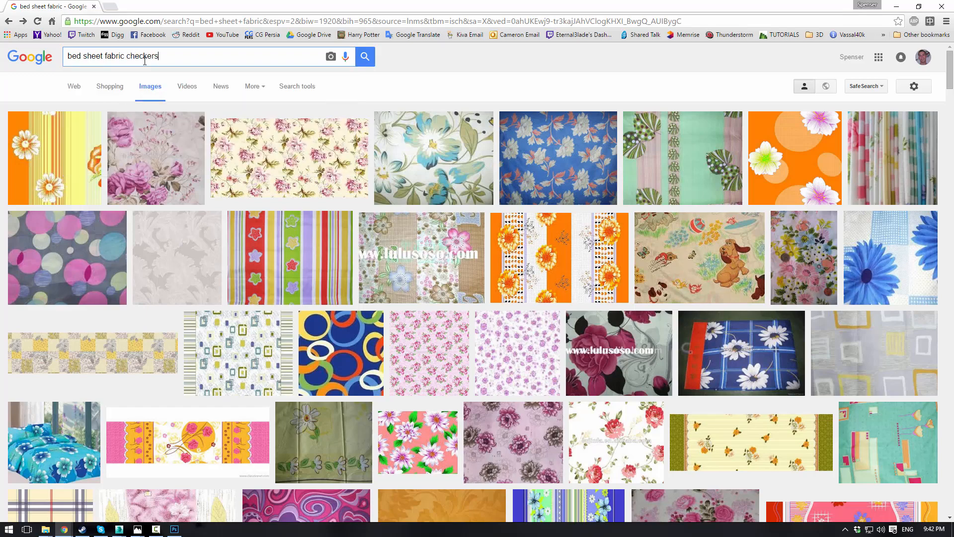
{"action": "type", "text": "kers"}
{"action": "key", "text": "Return"}
{"action": "scroll", "coordinate": [312, 184], "scroll_direction": "down", "scroll_amount": 5}
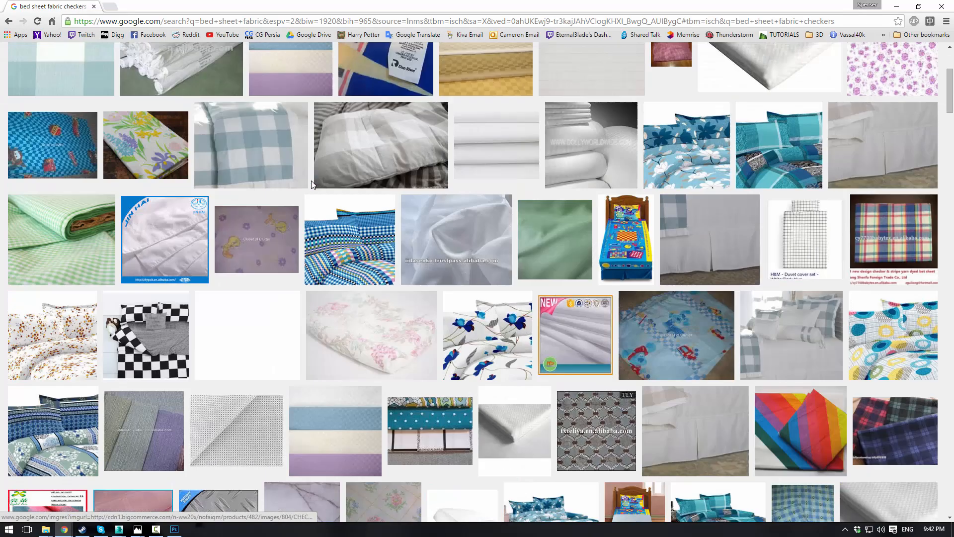
{"action": "scroll", "coordinate": [312, 184], "scroll_direction": "down", "scroll_amount": 20}
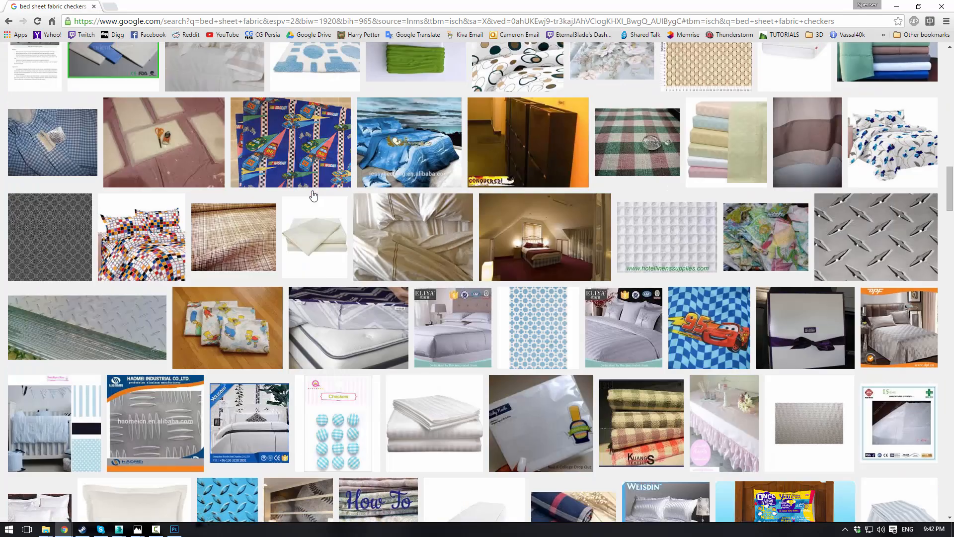
{"action": "scroll", "coordinate": [313, 195], "scroll_direction": "down", "scroll_amount": 8}
{"action": "scroll", "coordinate": [318, 201], "scroll_direction": "up", "scroll_amount": 14}
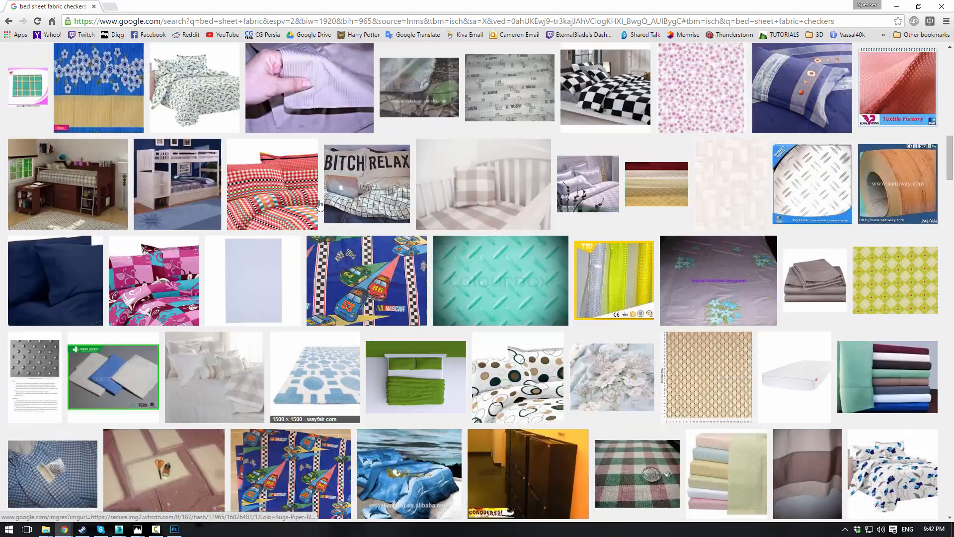
{"action": "scroll", "coordinate": [317, 201], "scroll_direction": "up", "scroll_amount": 15}
Replace the image search query with "fabric patterns" and run the search
{"action": "key", "text": "shift+Left"}
{"action": "key", "text": "shift+Left"}
{"action": "key", "text": "shift+Left"}
{"action": "key", "text": "shift+Left"}
{"action": "key", "text": "shift+Left"}
{"action": "key", "text": "shift+Left"}
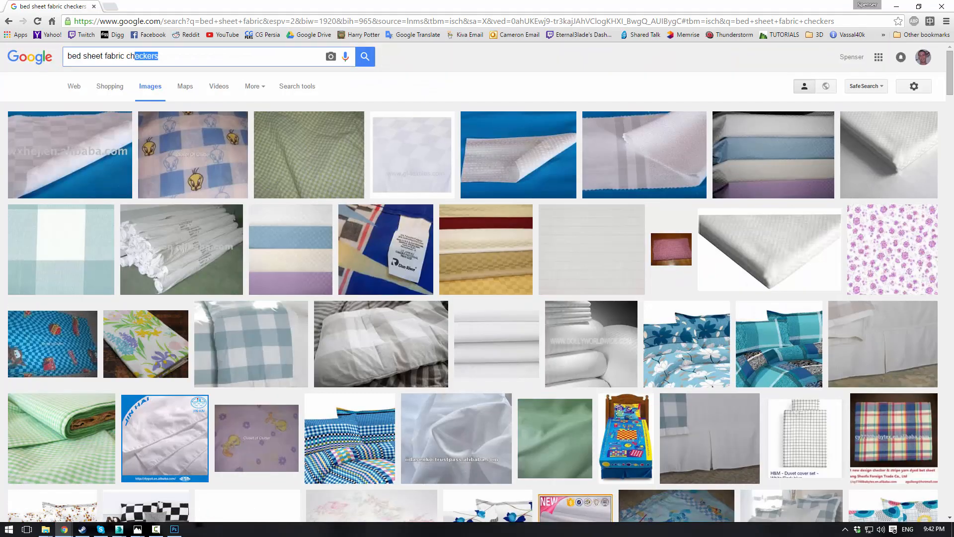
{"action": "key", "text": "shift+Home"}
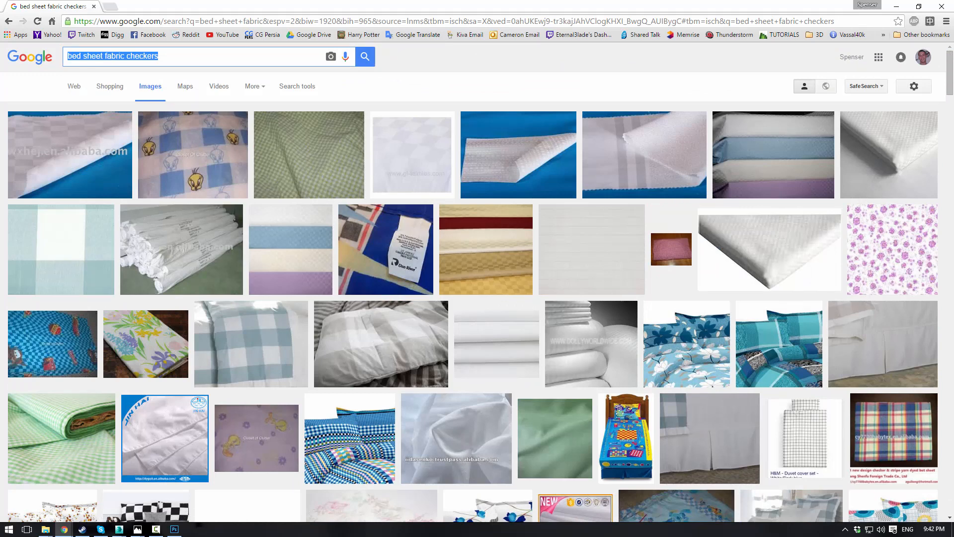
{"action": "type", "text": "yo"}
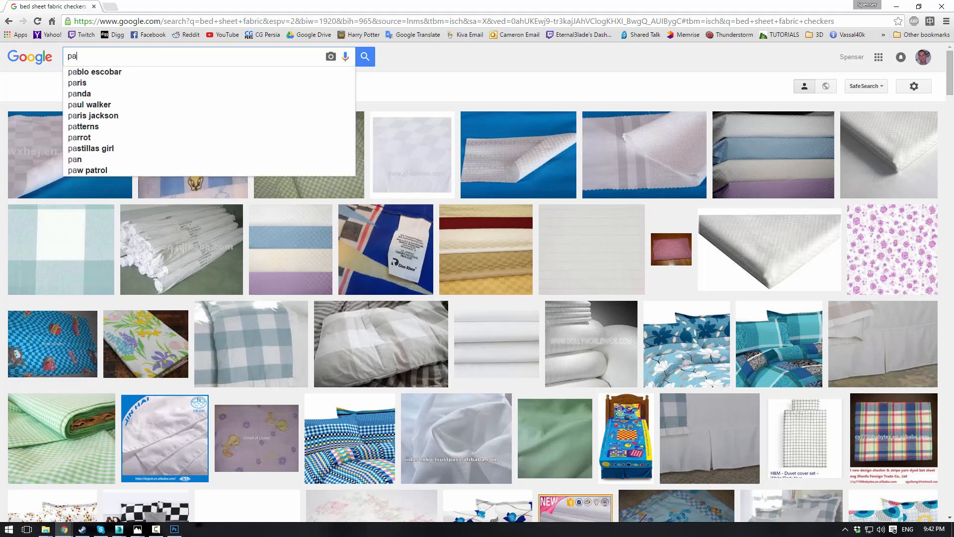
{"action": "key", "text": "BackSpace"}
{"action": "key", "text": "BackSpace"}
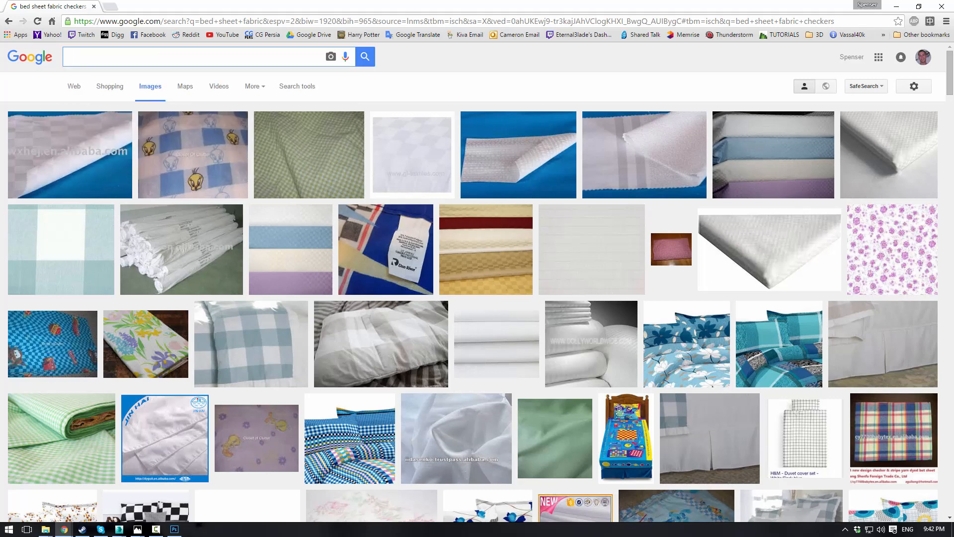
{"action": "type", "text": "fabric"}
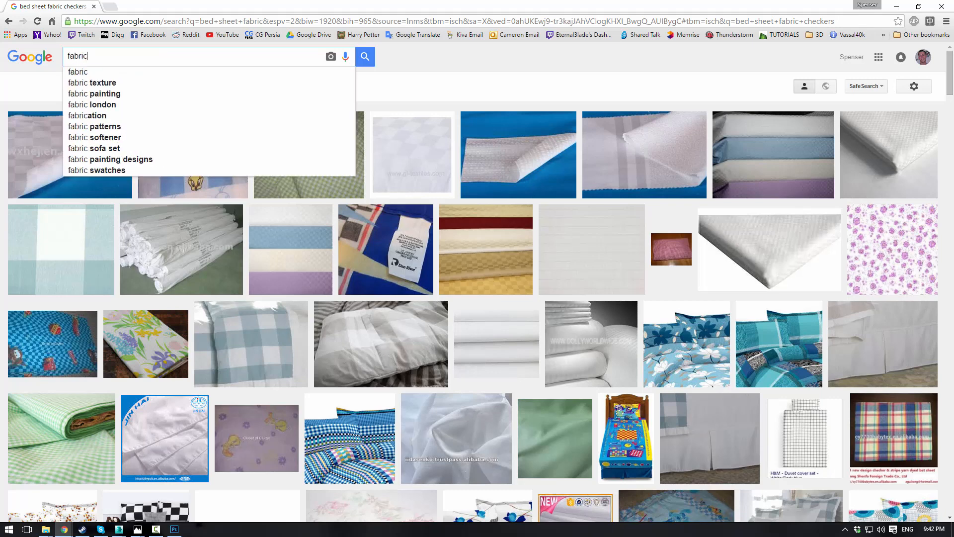
{"action": "type", "text": " patterns"}
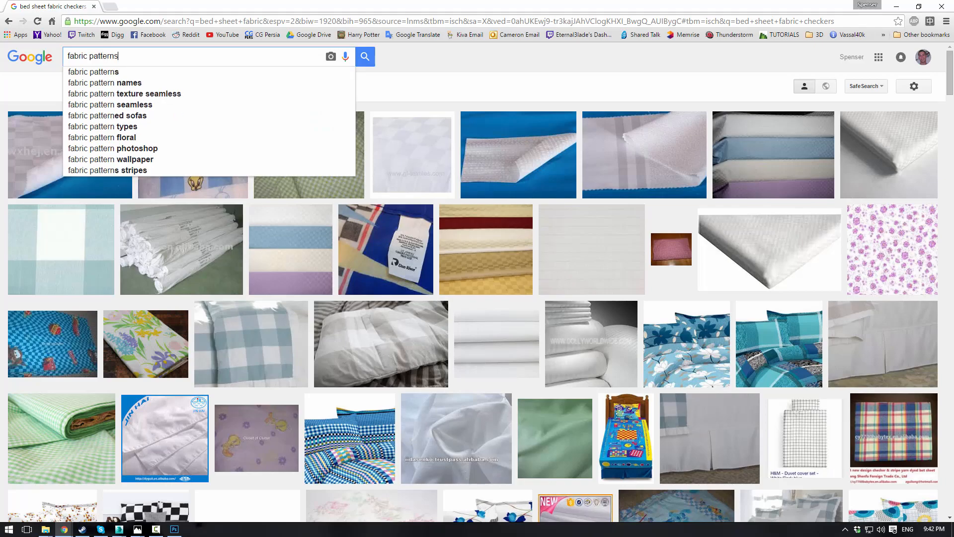
{"action": "key", "text": "Return"}
Examine the fabric pattern image results for a texture suitable for the bed sheet
{"action": "scroll", "coordinate": [104, 178], "scroll_direction": "down", "scroll_amount": 3}
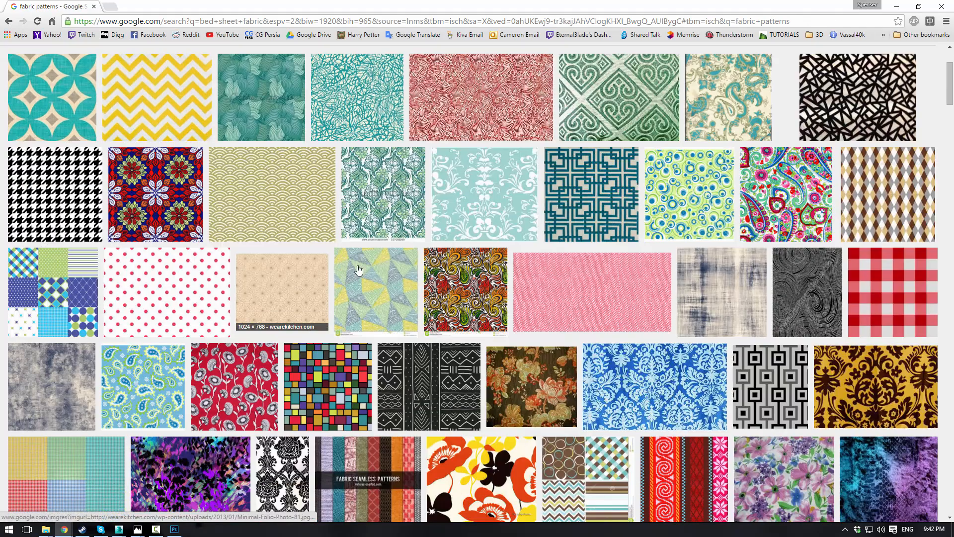
{"action": "scroll", "coordinate": [368, 263], "scroll_direction": "down", "scroll_amount": 5}
{"action": "scroll", "coordinate": [368, 263], "scroll_direction": "down", "scroll_amount": 15}
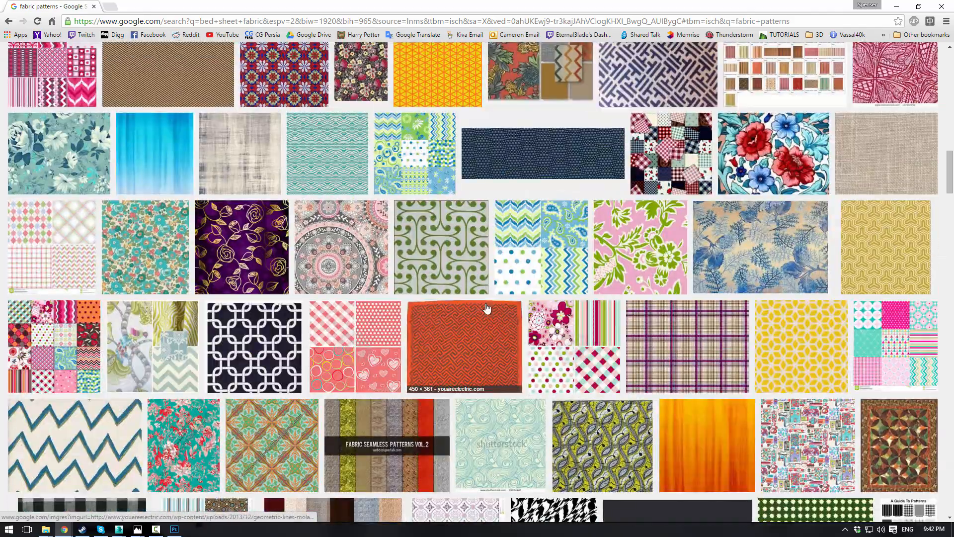
{"action": "scroll", "coordinate": [486, 305], "scroll_direction": "down", "scroll_amount": 8}
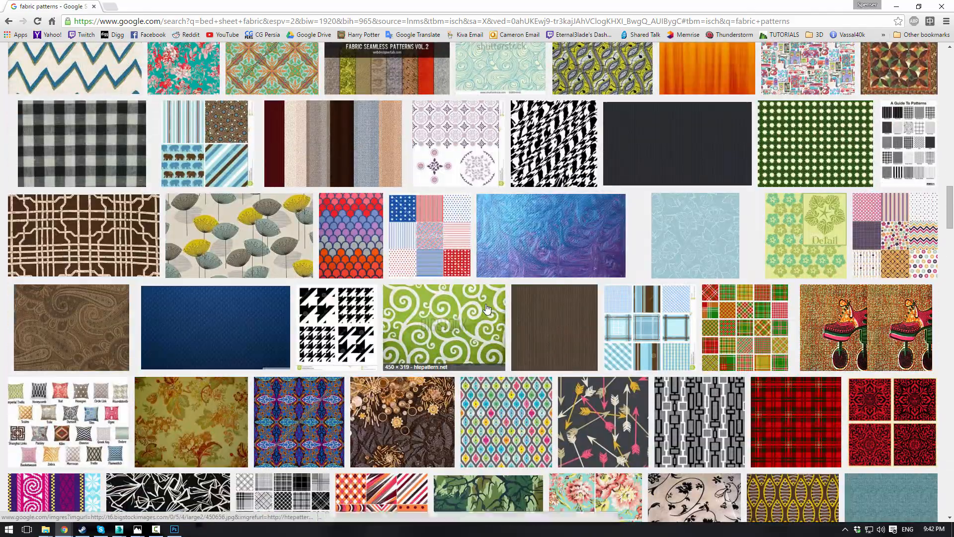
{"action": "scroll", "coordinate": [486, 308], "scroll_direction": "down", "scroll_amount": 9}
{"action": "scroll", "coordinate": [487, 310], "scroll_direction": "down", "scroll_amount": 9}
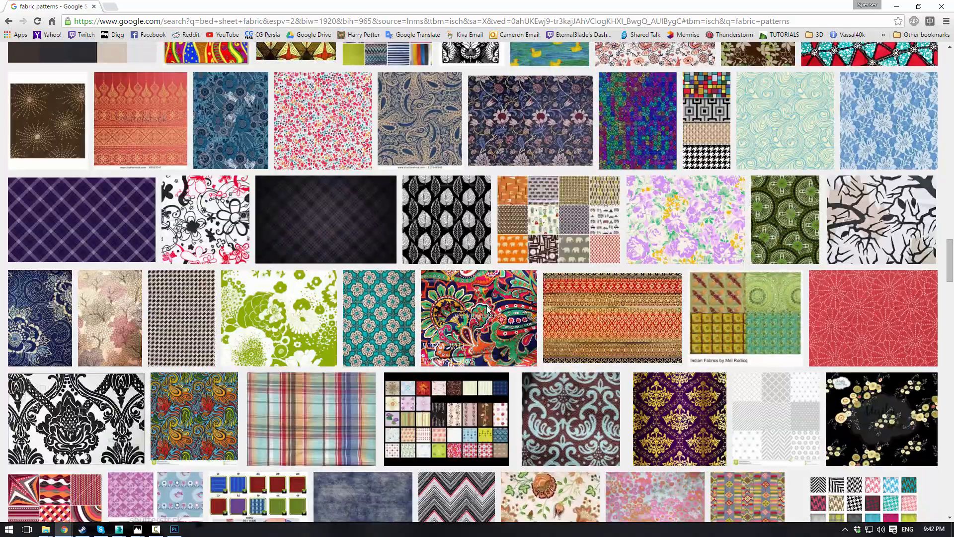
{"action": "scroll", "coordinate": [487, 317], "scroll_direction": "down", "scroll_amount": 10}
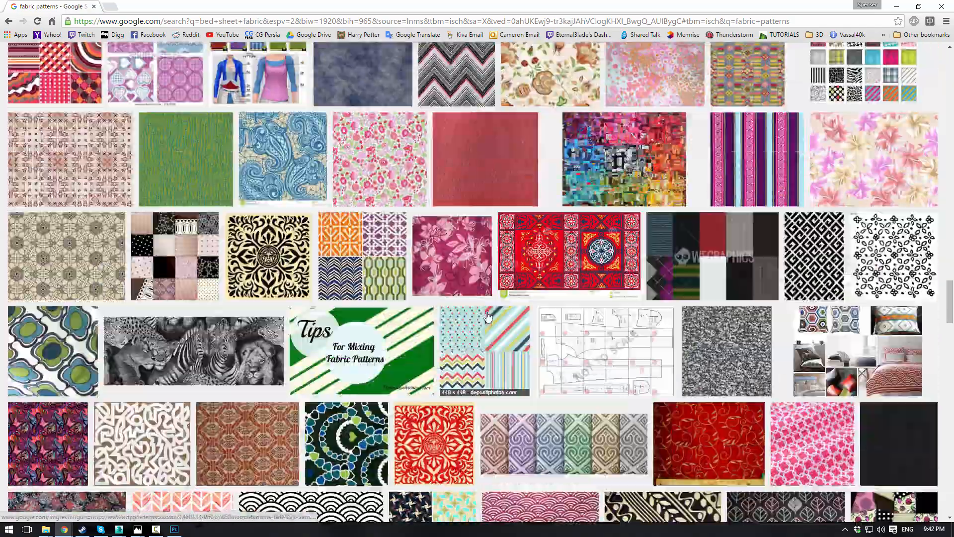
{"action": "scroll", "coordinate": [487, 317], "scroll_direction": "down", "scroll_amount": 3}
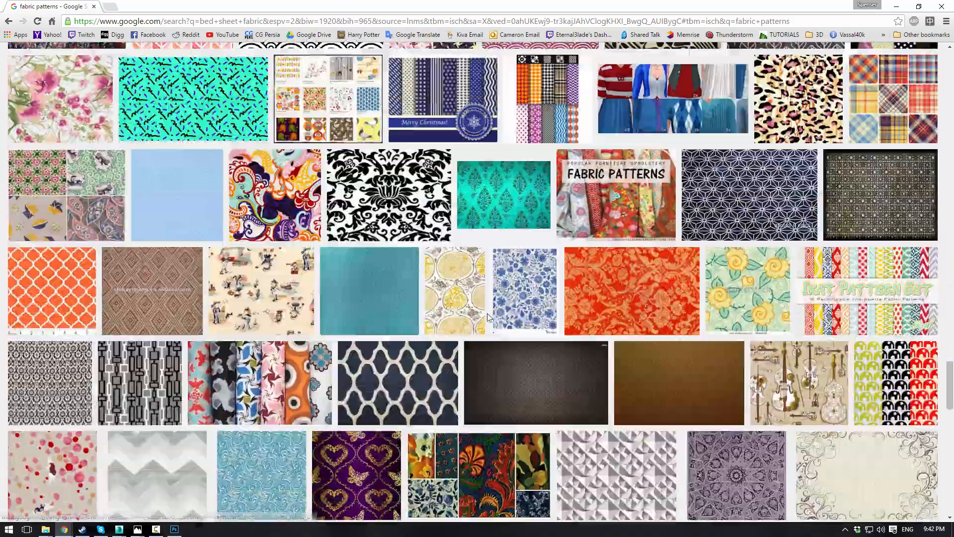
{"action": "scroll", "coordinate": [694, 282], "scroll_direction": "down", "scroll_amount": 1}
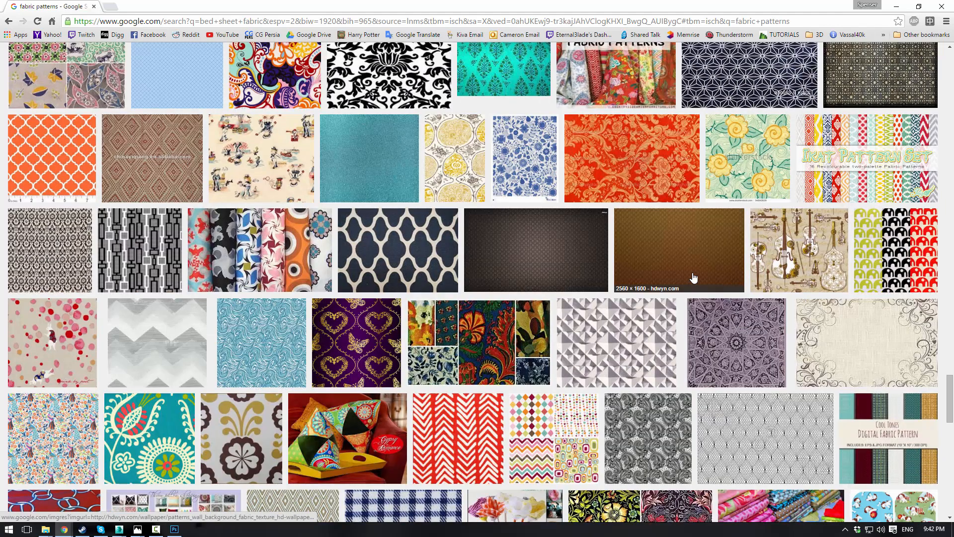
{"action": "scroll", "coordinate": [695, 277], "scroll_direction": "down", "scroll_amount": 8}
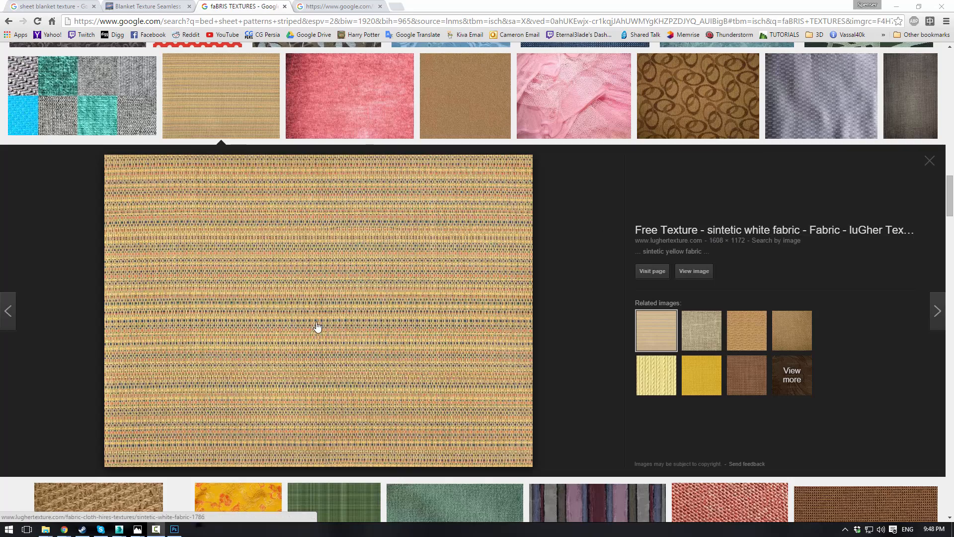
Download the striped yellow synthetic fabric image from the fabric texture results and open it in Photoshop
{"action": "scroll", "coordinate": [318, 327], "scroll_direction": "up", "scroll_amount": 10}
{"action": "scroll", "coordinate": [318, 327], "scroll_direction": "up", "scroll_amount": 15}
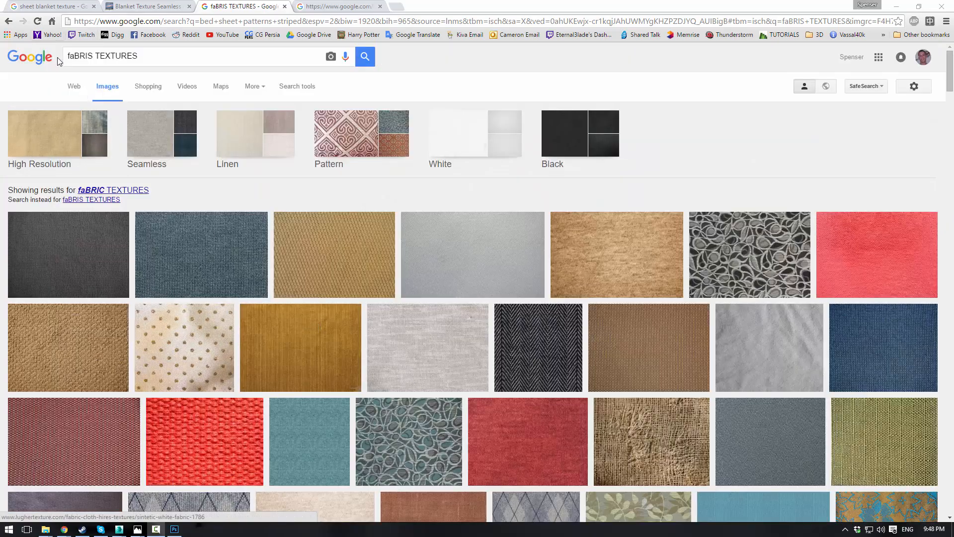
{"action": "scroll", "coordinate": [390, 248], "scroll_direction": "down", "scroll_amount": 20}
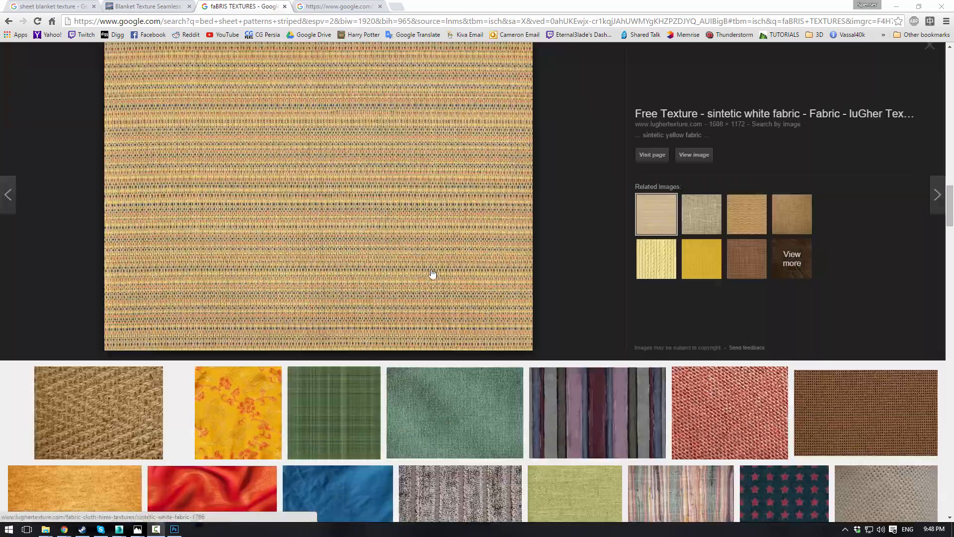
{"action": "scroll", "coordinate": [428, 259], "scroll_direction": "up", "scroll_amount": 3}
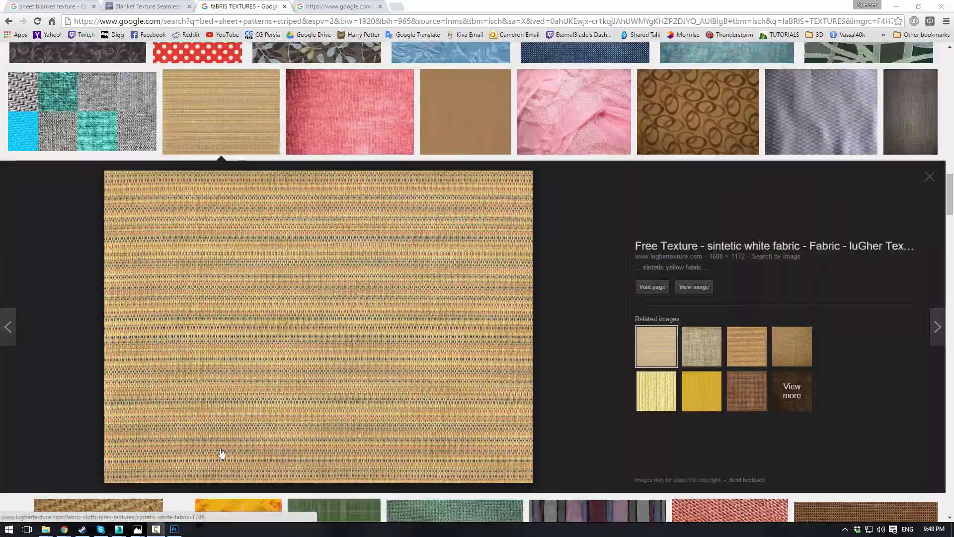
{"action": "left_click", "coordinate": [693, 287]}
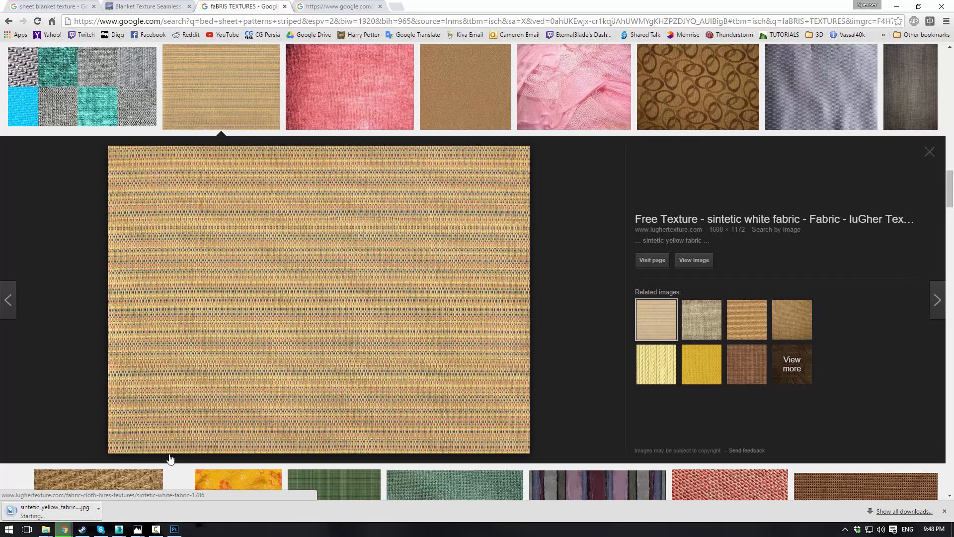
{"action": "left_click", "coordinate": [101, 515]}
{"action": "left_click", "coordinate": [117, 476]}
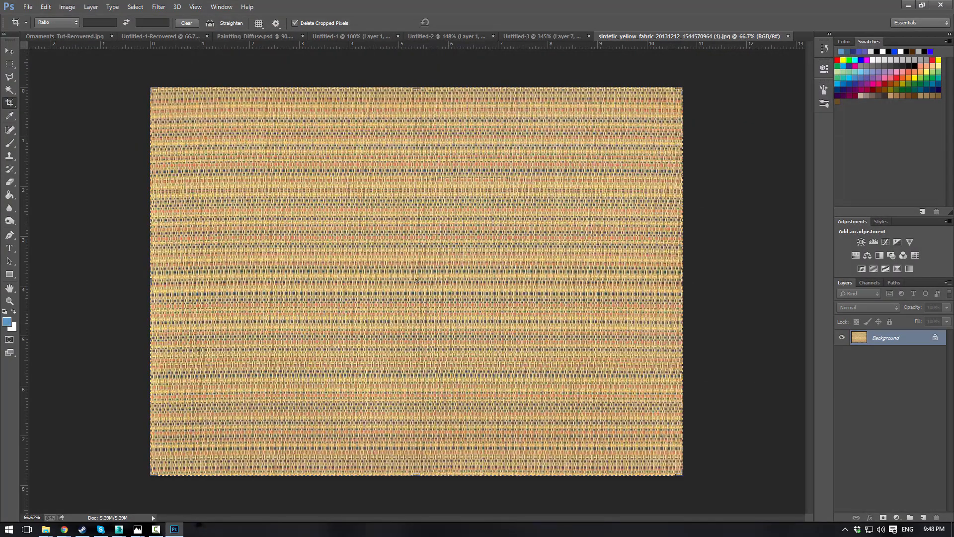
Lower the yellow fabric image's saturation to about -45 with a Hue/Saturation adjustment, giving it a muted beige tone
{"action": "left_click", "coordinate": [64, 7]}
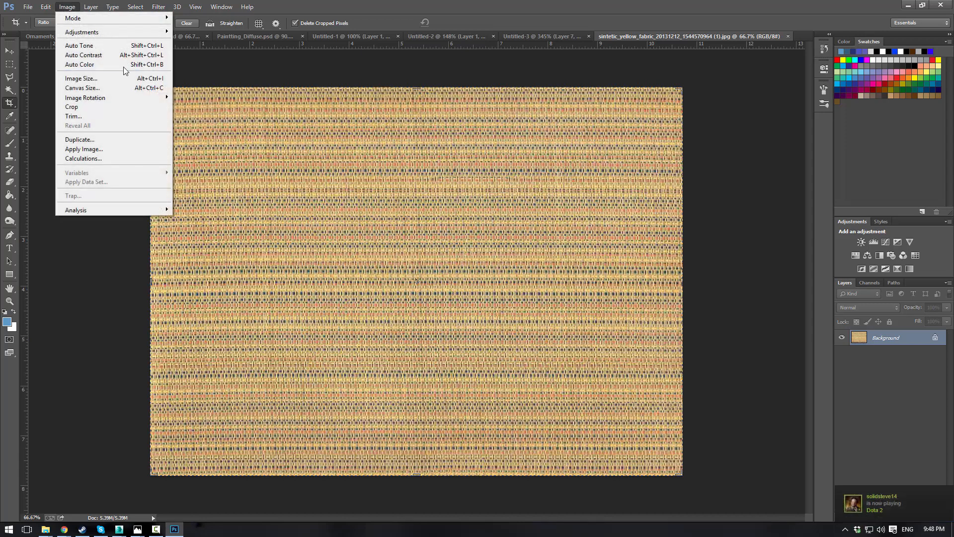
{"action": "mouse_move", "coordinate": [145, 36]}
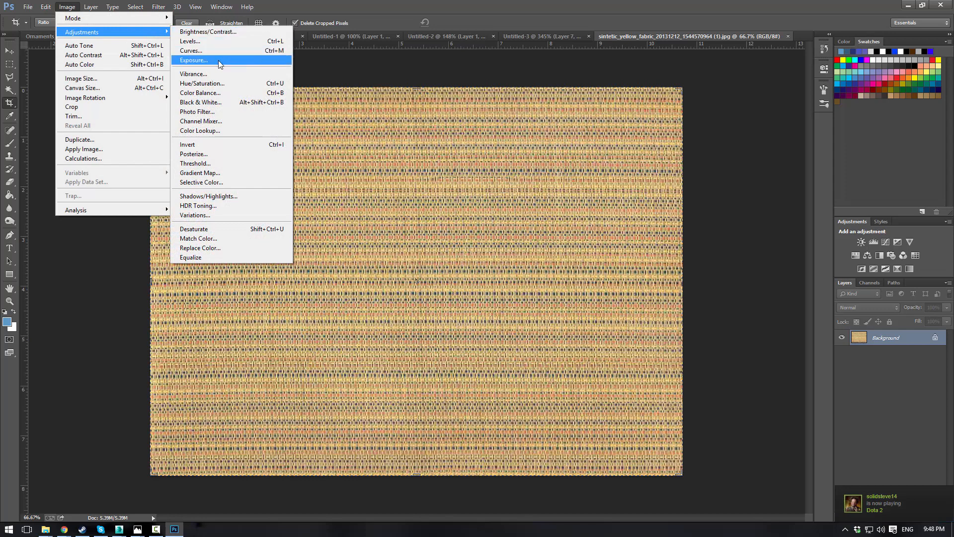
{"action": "left_click", "coordinate": [208, 83]}
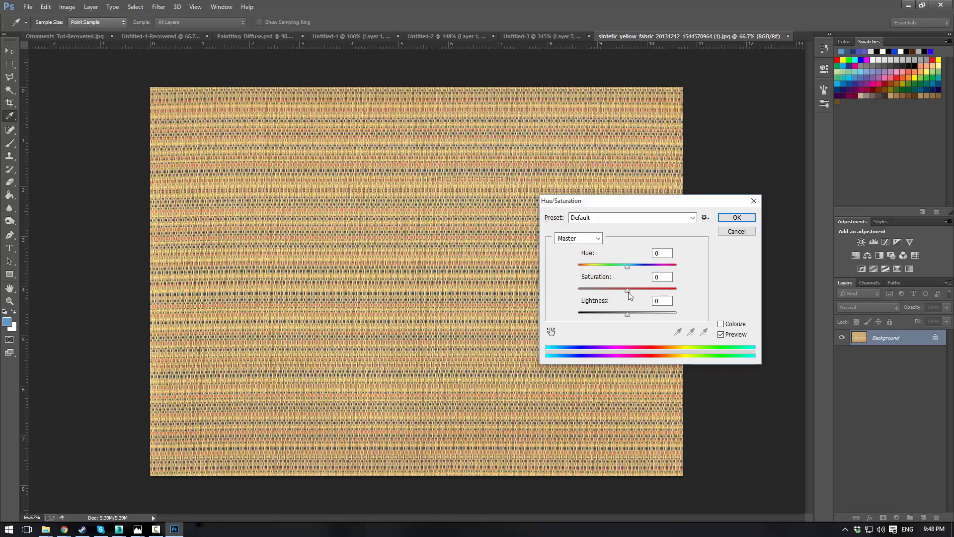
{"action": "left_click_drag", "start_coordinate": [627, 290], "coordinate": [600, 293]}
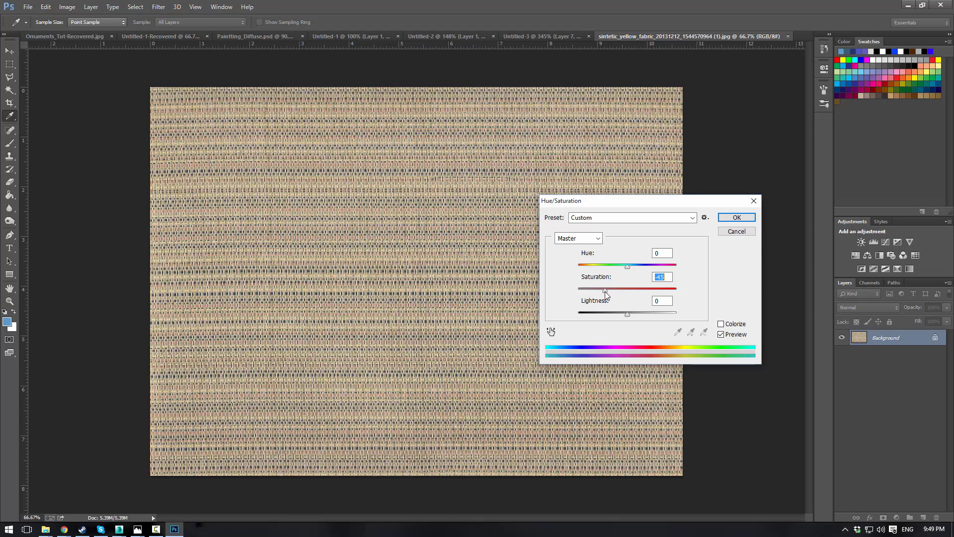
{"action": "mouse_move", "coordinate": [627, 312]}
{"action": "left_mouse_down"}
{"action": "mouse_move", "coordinate": [617, 317]}
{"action": "mouse_move", "coordinate": [627, 314]}
{"action": "left_mouse_up"}
{"action": "left_click_drag", "start_coordinate": [629, 267], "coordinate": [600, 291]}
{"action": "left_click", "coordinate": [736, 217]}
{"action": "key", "text": "c"}
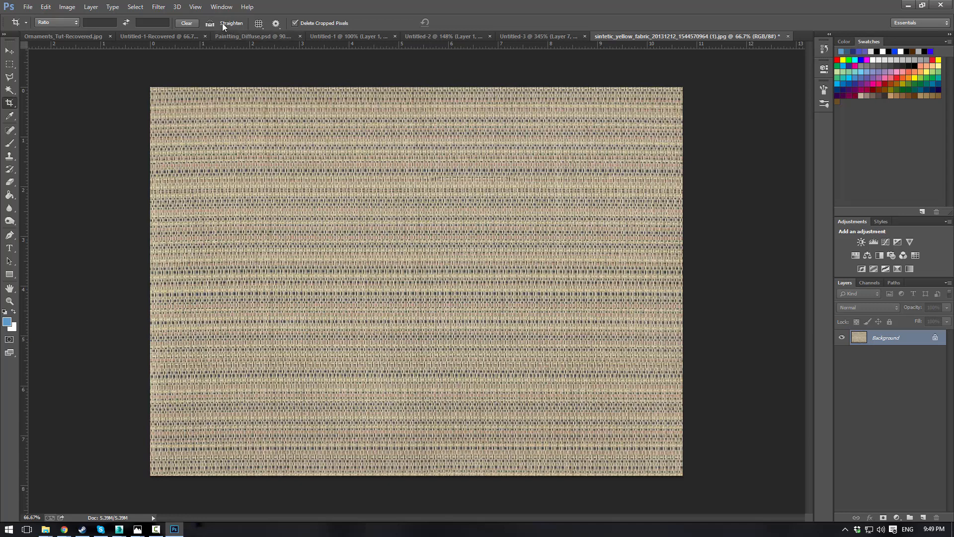
Start saving the beige fabric under a new name and browse to E:\Projects\Active Projects\Cruise Cabin\Textures
{"action": "left_click", "coordinate": [27, 7]}
{"action": "left_click", "coordinate": [78, 126]}
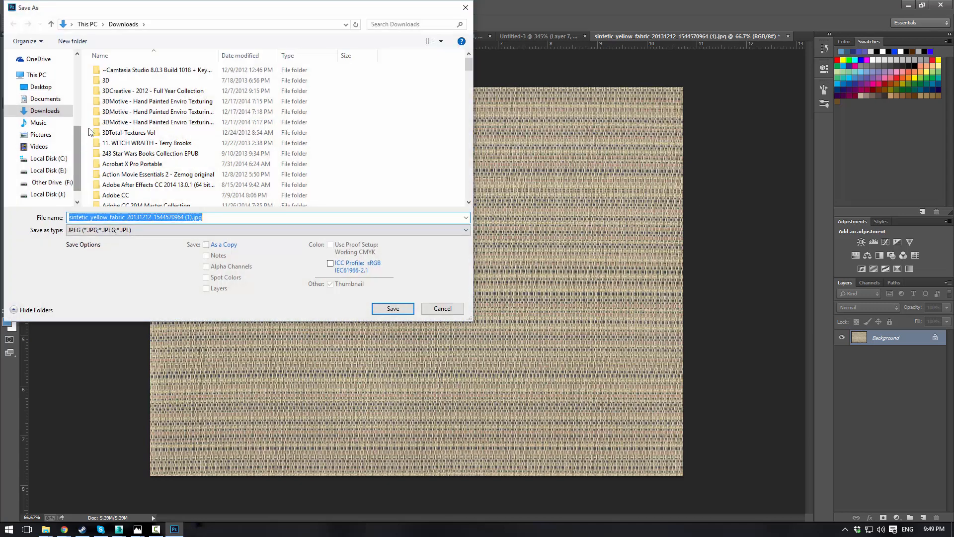
{"action": "left_click", "coordinate": [345, 24]}
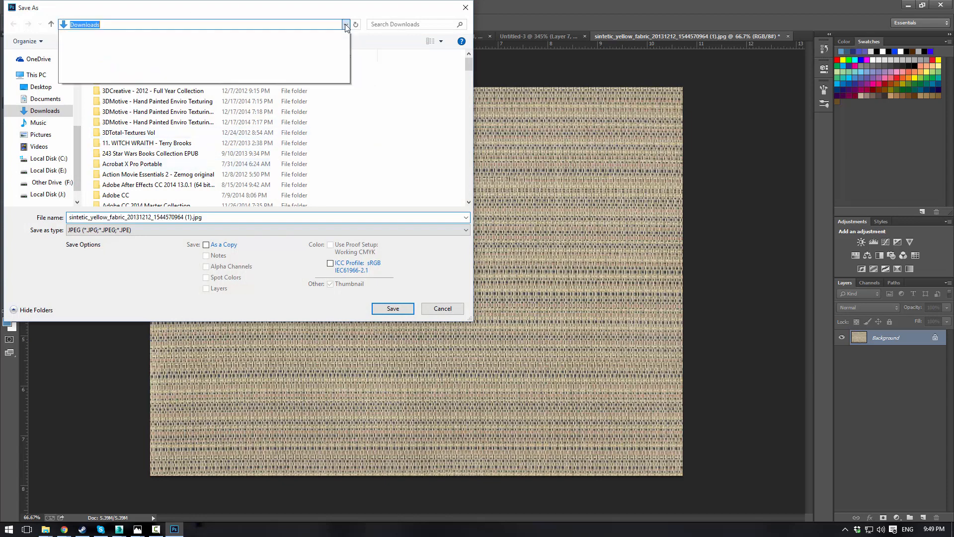
{"action": "left_click", "coordinate": [345, 24]}
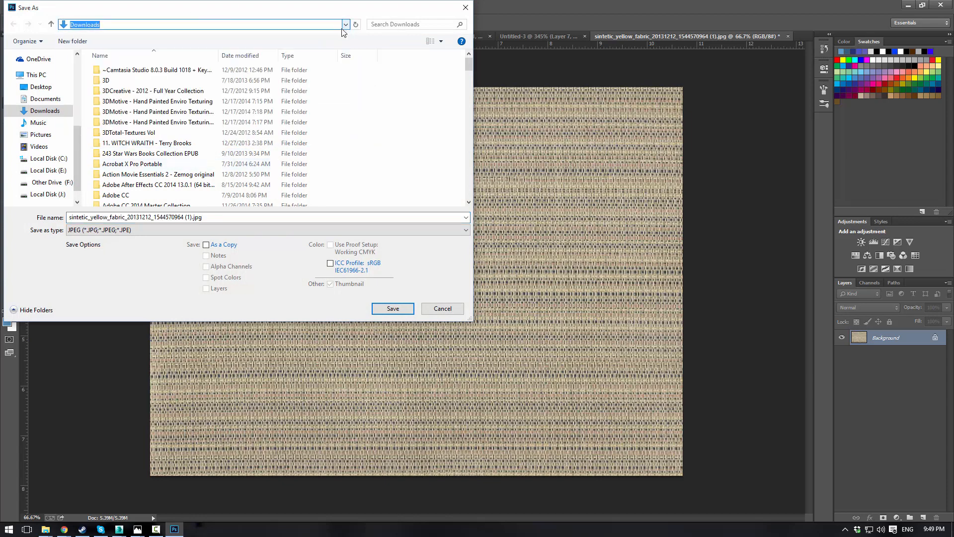
{"action": "left_click", "coordinate": [48, 170]}
{"action": "scroll", "coordinate": [124, 193], "scroll_direction": "down", "scroll_amount": 2}
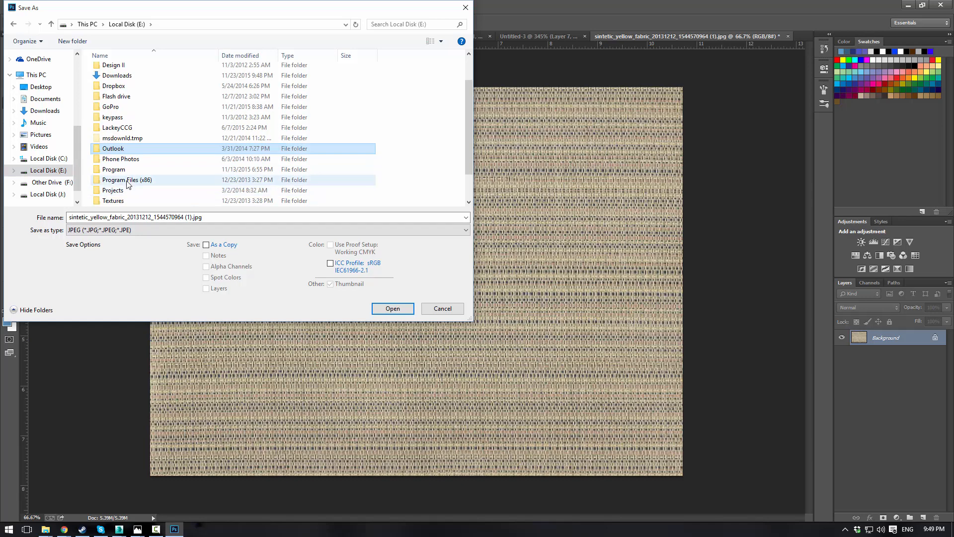
{"action": "double_click", "coordinate": [124, 195]}
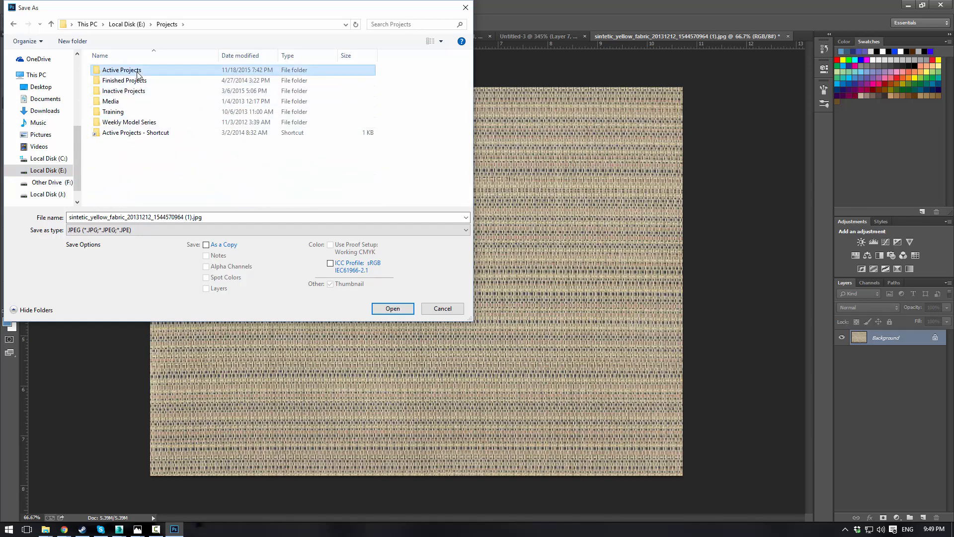
{"action": "double_click", "coordinate": [119, 71]}
{"action": "double_click", "coordinate": [124, 113]}
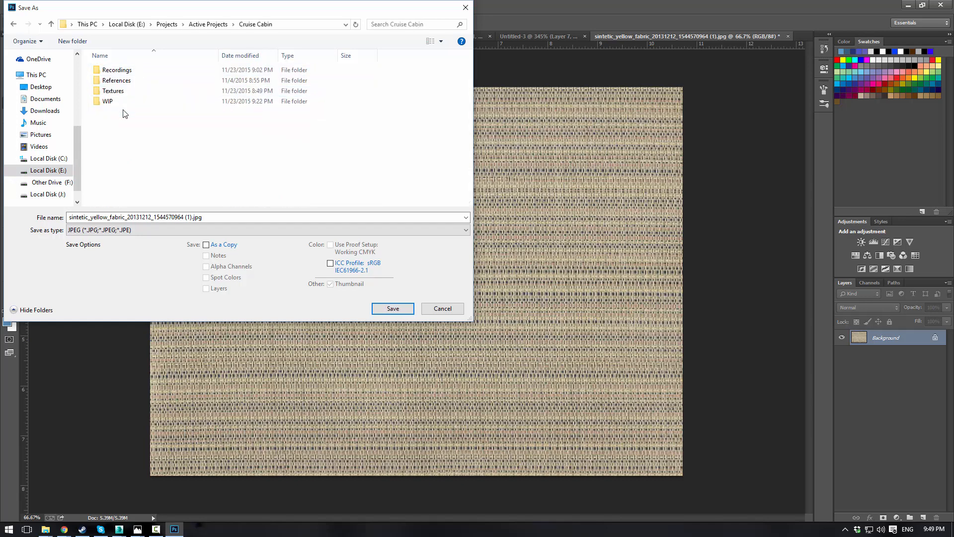
{"action": "double_click", "coordinate": [121, 91]}
Save the image as the JPEG "Bed Diffuse" at maximum quality, 12
{"action": "left_click", "coordinate": [144, 221]}
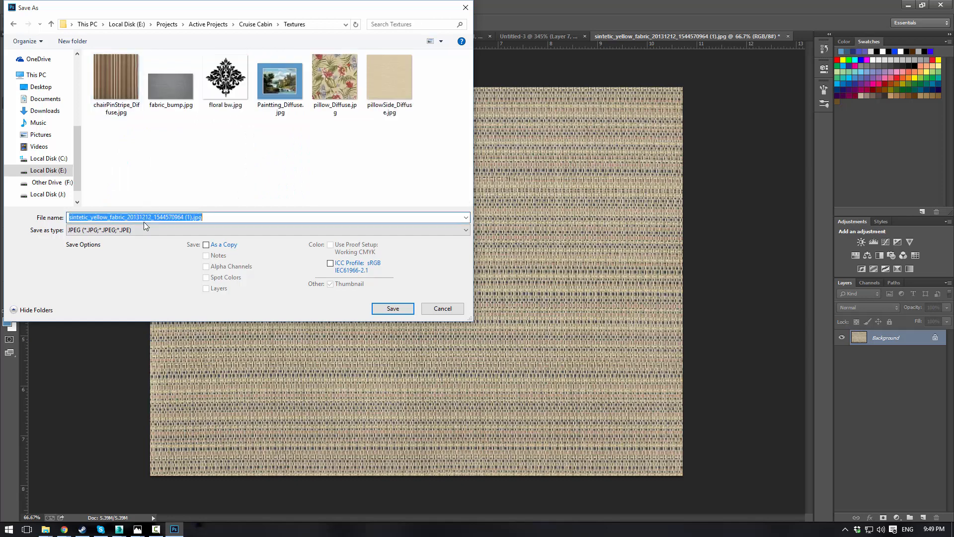
{"action": "type", "text": "Bed"}
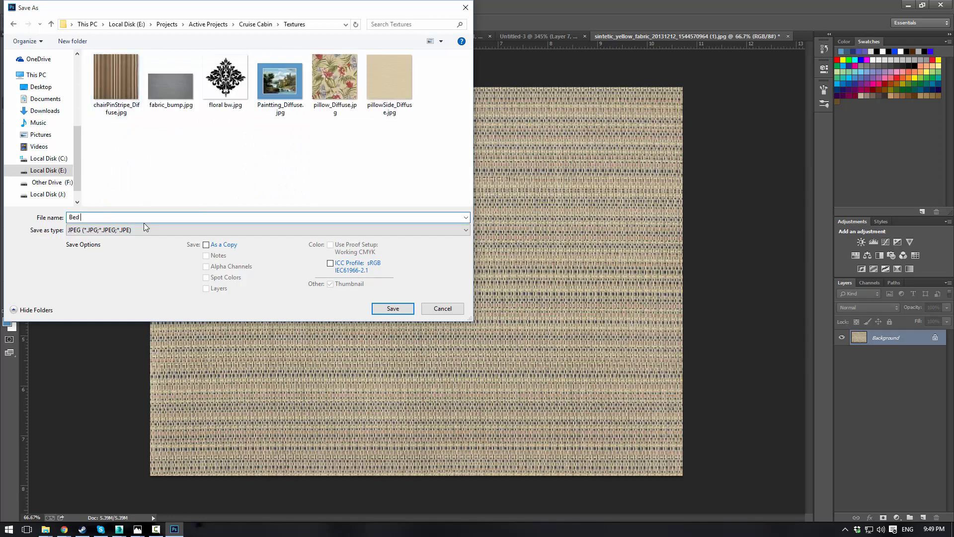
{"action": "type", "text": " Diffuse"}
{"action": "key", "text": "Return"}
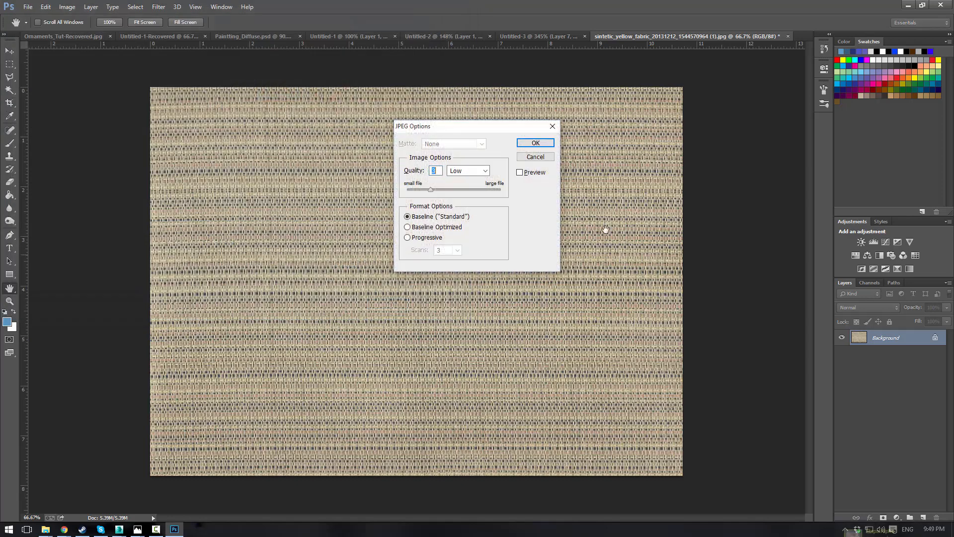
{"action": "left_click_drag", "start_coordinate": [429, 189], "coordinate": [506, 188]}
{"action": "left_click", "coordinate": [530, 144]}
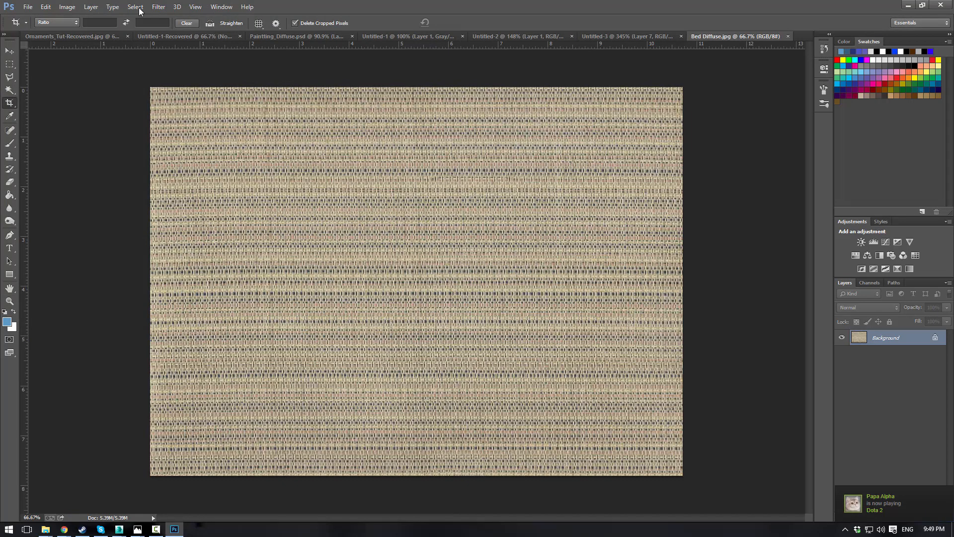
{"action": "left_click", "coordinate": [67, 7]}
{"action": "mouse_move", "coordinate": [105, 37]}
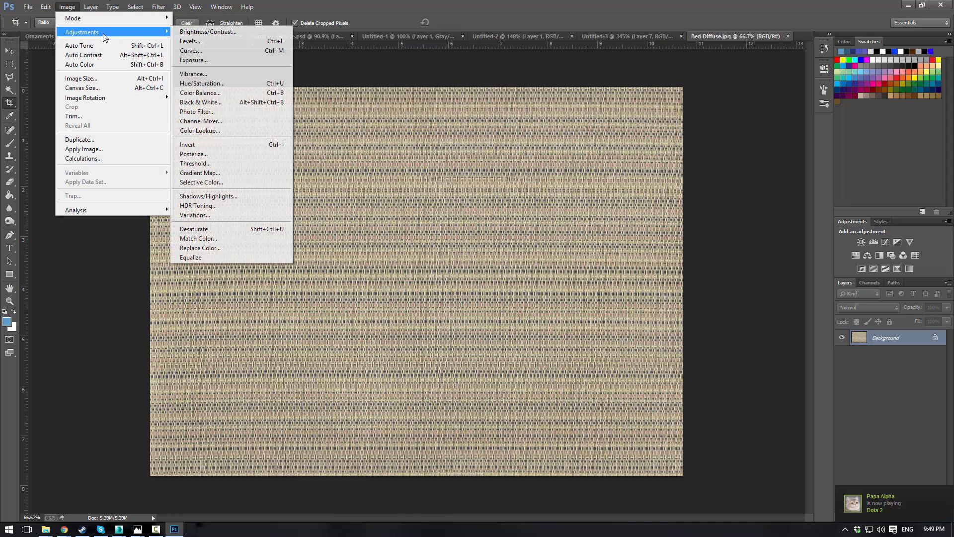
{"action": "left_click", "coordinate": [207, 32]}
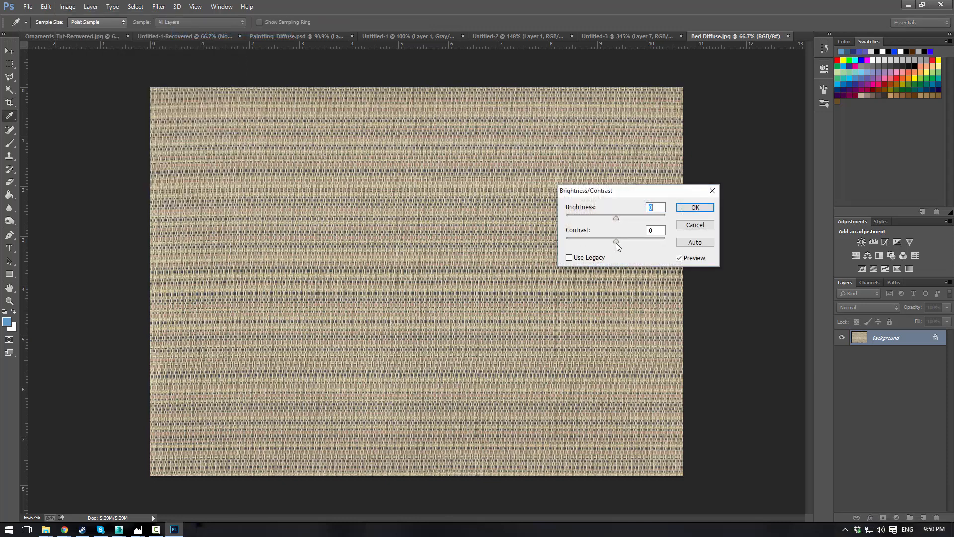
{"action": "left_click", "coordinate": [695, 225]}
{"action": "key", "text": "c"}
Convert the bed fabric image to greyscale with a Black & White adjustment
{"action": "left_click", "coordinate": [82, 8]}
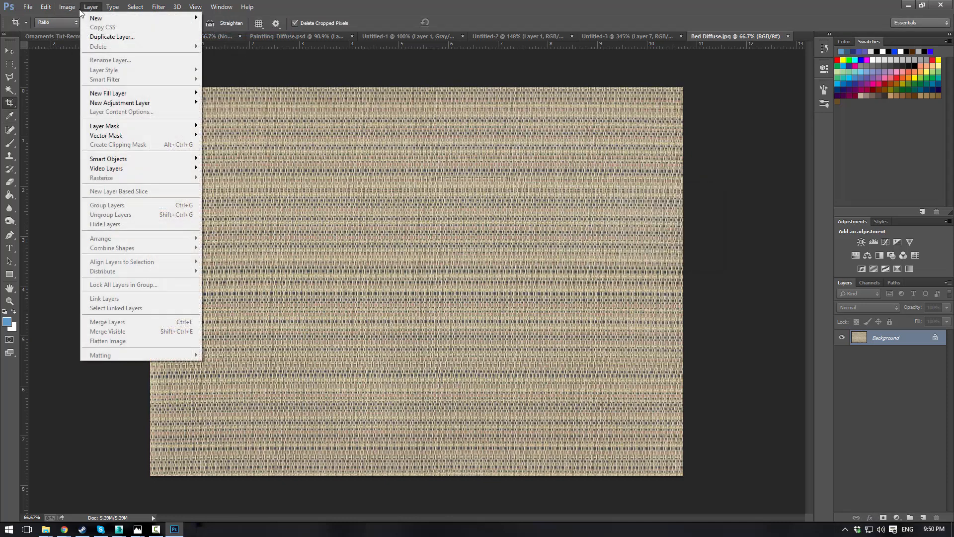
{"action": "mouse_move", "coordinate": [68, 7]}
{"action": "mouse_move", "coordinate": [92, 36]}
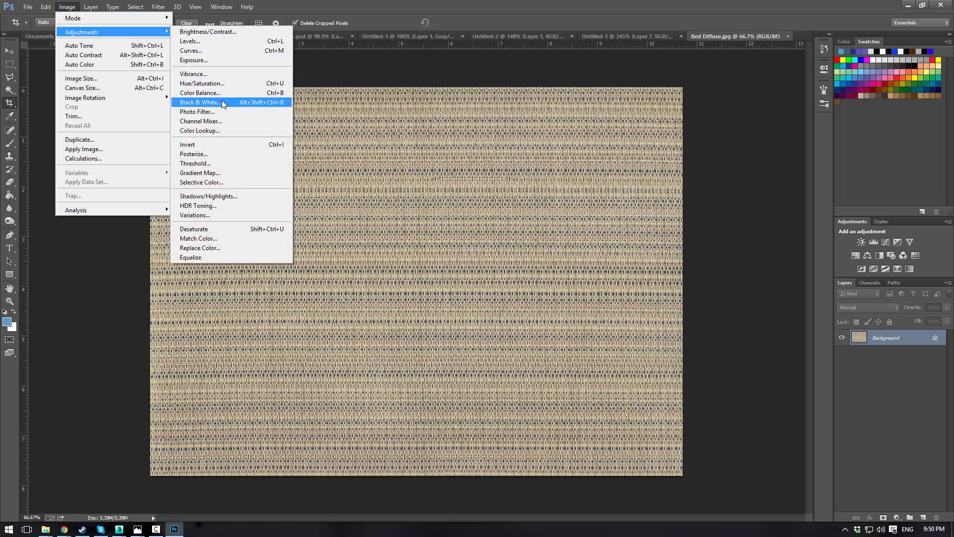
{"action": "left_click", "coordinate": [222, 102]}
{"action": "left_click", "coordinate": [555, 112]}
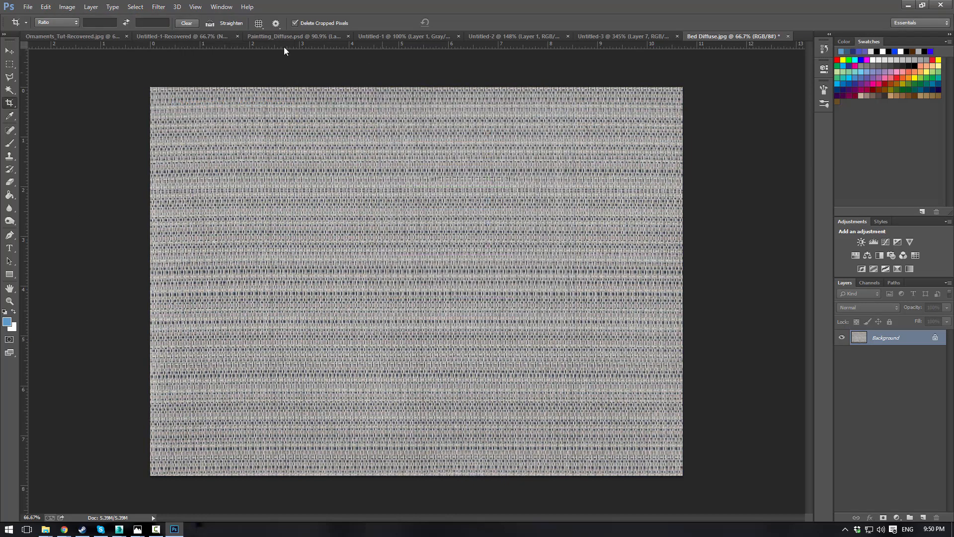
Save the greyscale fabric as a separate JPEG named Bed_Bump in the Textures folder at quality 12
{"action": "left_click", "coordinate": [27, 6]}
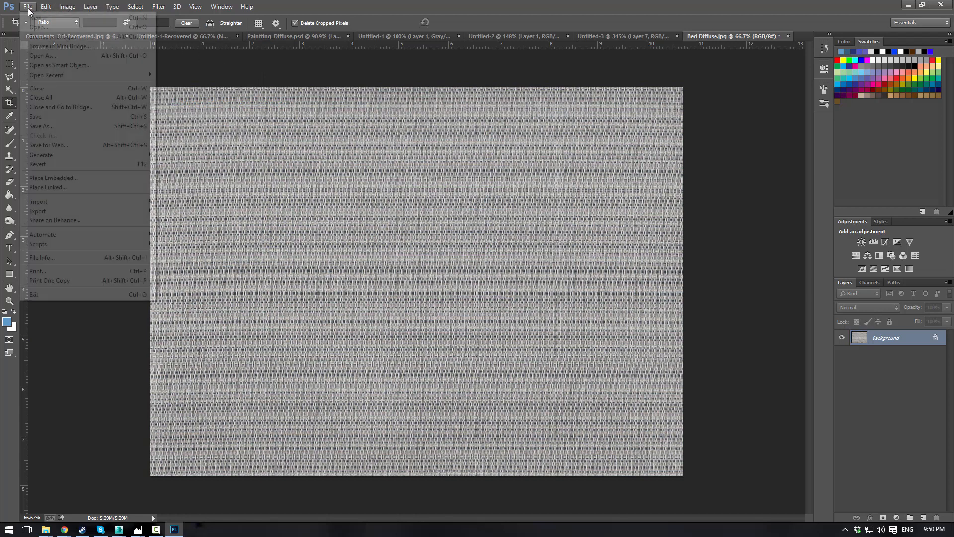
{"action": "left_click", "coordinate": [49, 121]}
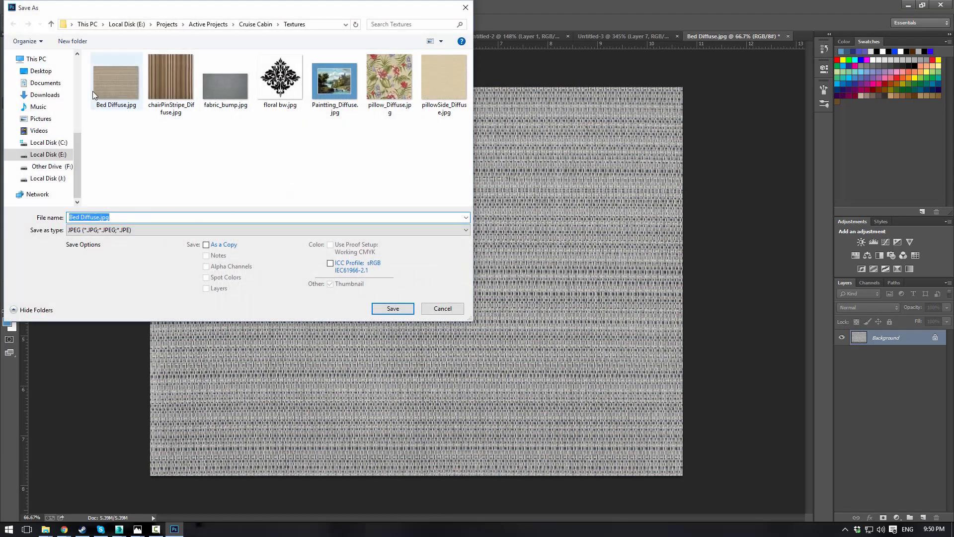
{"action": "left_click", "coordinate": [91, 217]}
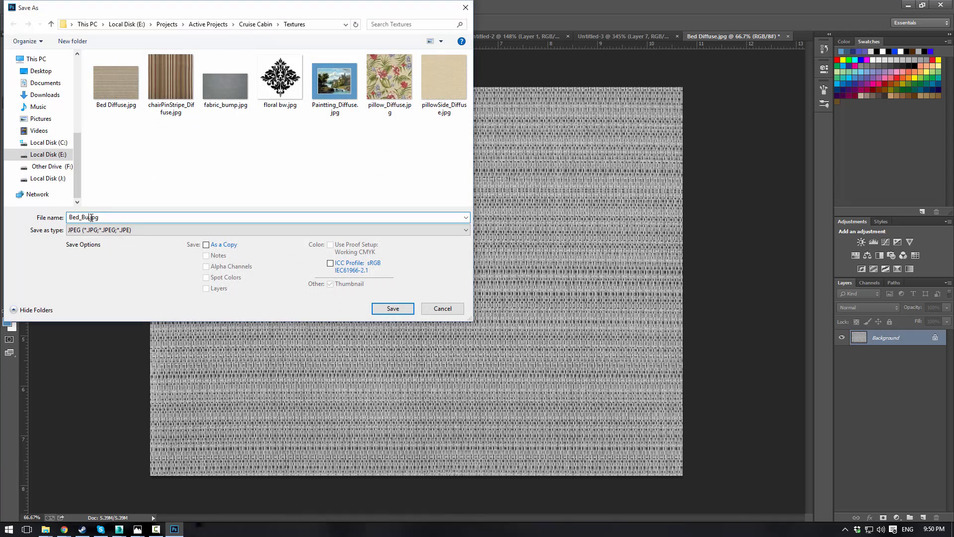
{"action": "key", "text": "Return"}
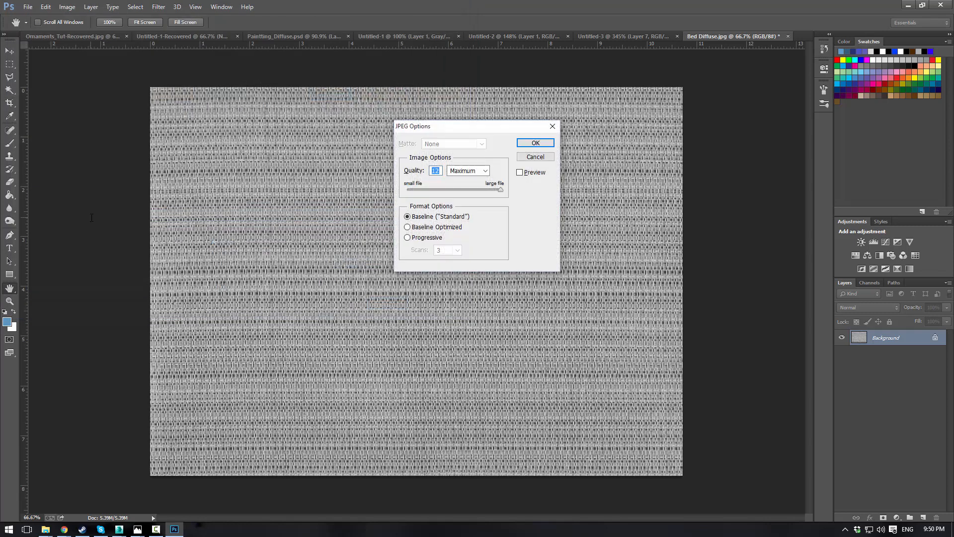
{"action": "left_click", "coordinate": [535, 144]}
Switch to 3ds Max, move the V-Ray frame buffer off the viewports and open the Slate Material Editor maximized
{"action": "left_click", "coordinate": [907, 5]}
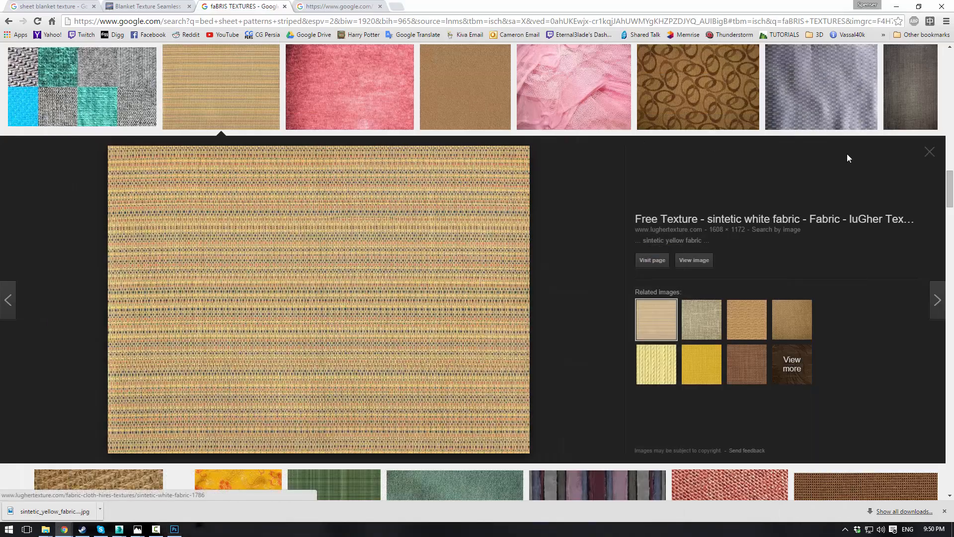
{"action": "left_click", "coordinate": [896, 6]}
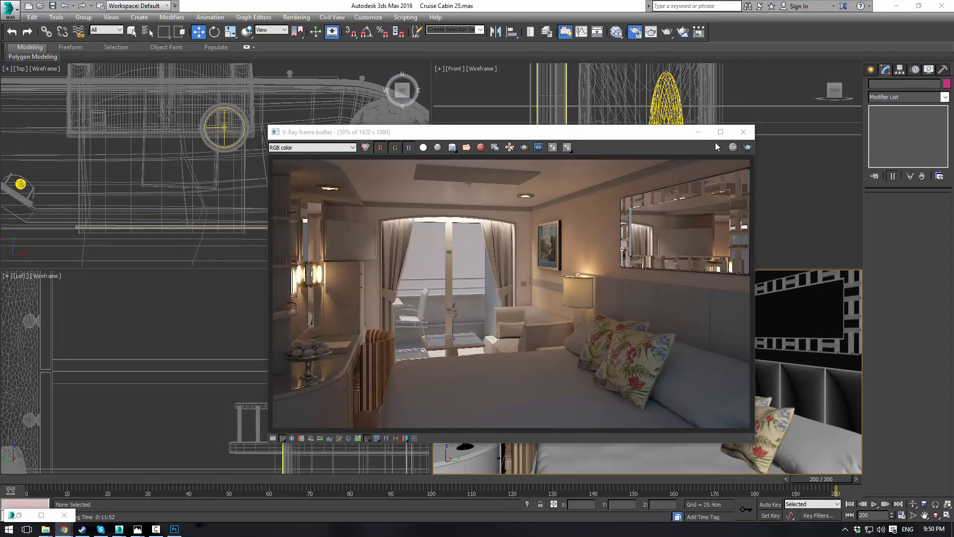
{"action": "left_click_drag", "start_coordinate": [651, 132], "coordinate": [953, 110]}
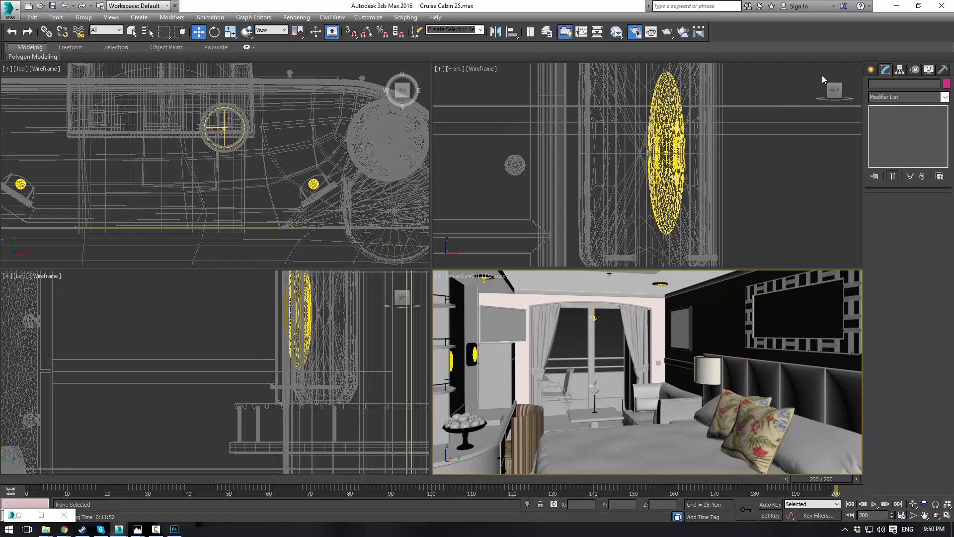
{"action": "key", "text": "m"}
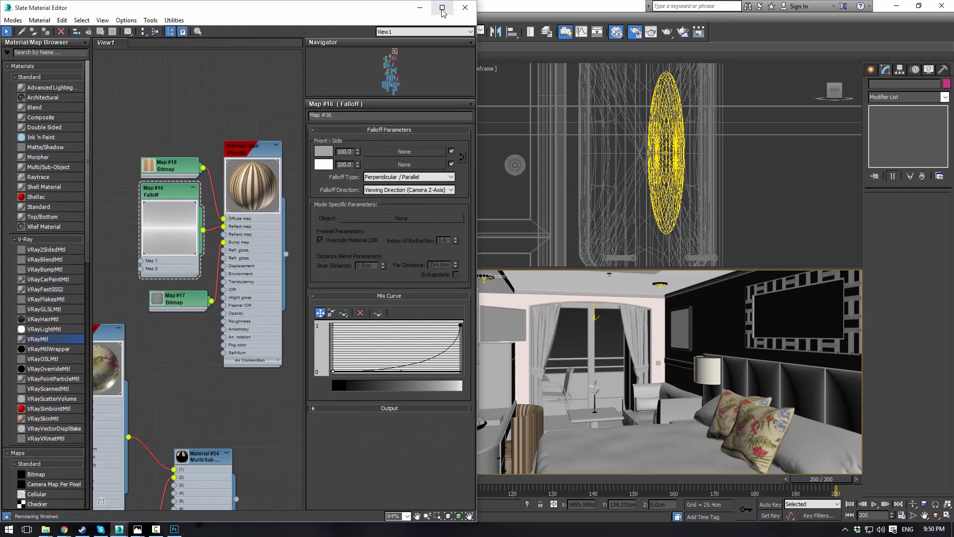
{"action": "left_click", "coordinate": [442, 10]}
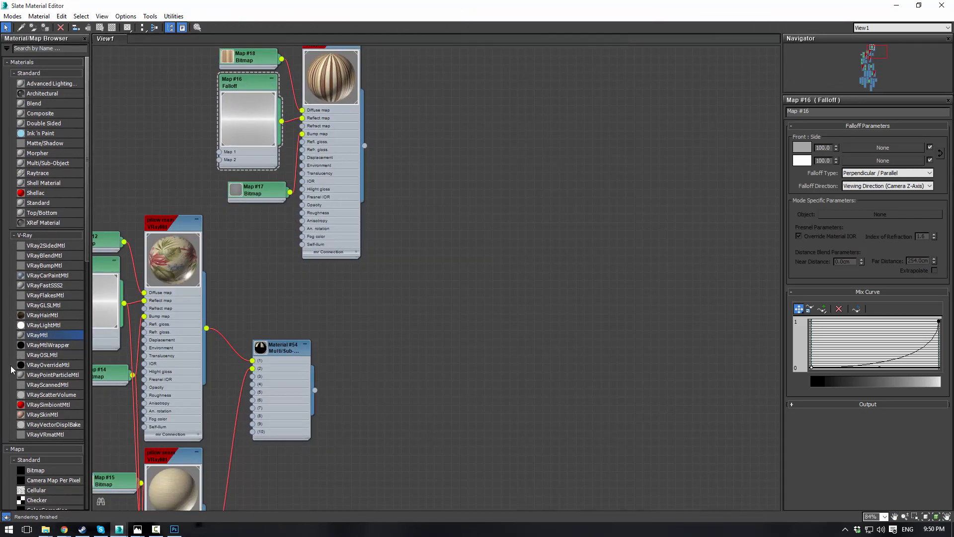
Duplicate the floral pillow VRayMtl with its diffuse, falloff and bump maps into empty space and name the copied material Bed
{"action": "middle_click_drag", "start_coordinate": [396, 319], "coordinate": [515, 214]}
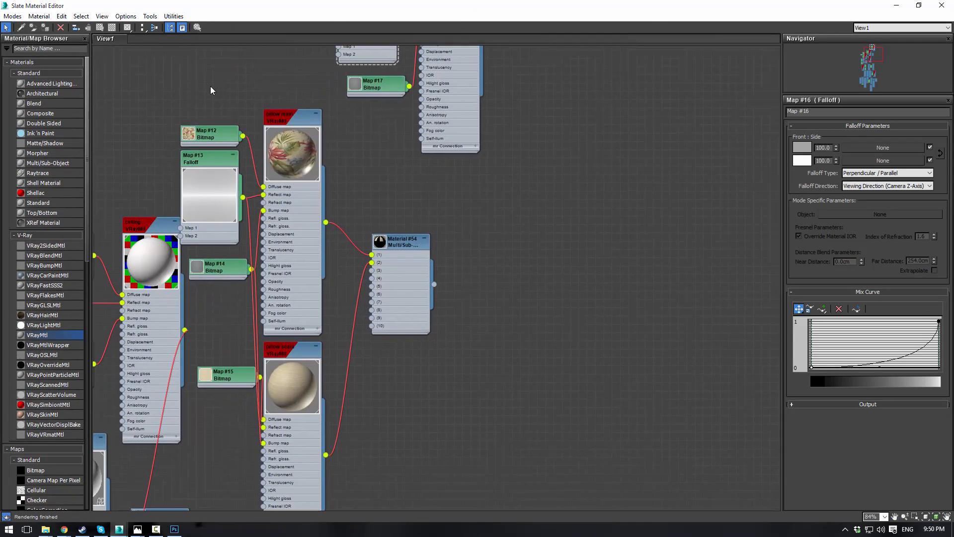
{"action": "left_click_drag", "start_coordinate": [210, 86], "coordinate": [311, 303]}
{"action": "left_click_drag", "start_coordinate": [289, 121], "coordinate": [619, 177], "text": "shift"}
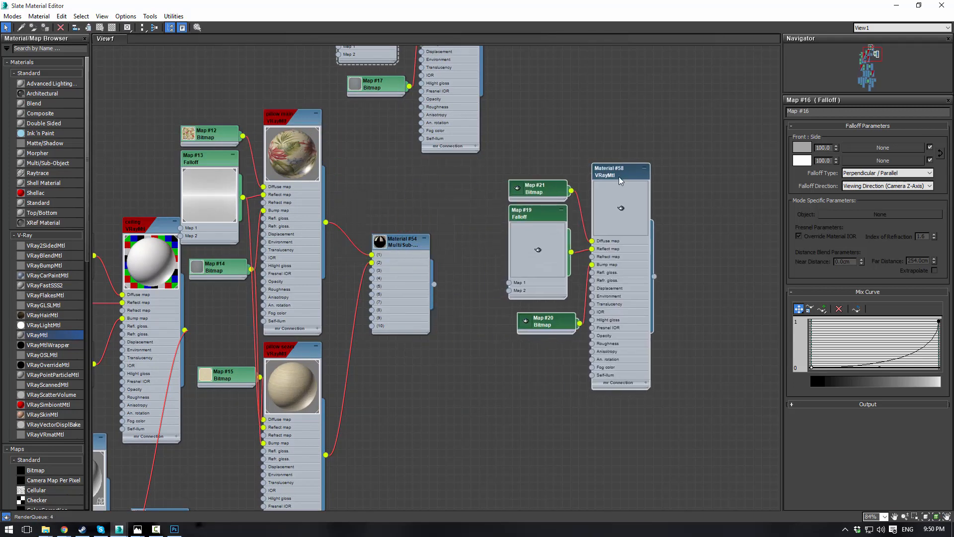
{"action": "mouse_move", "coordinate": [655, 148]}
{"action": "middle_mouse_down"}
{"action": "mouse_move", "coordinate": [563, 127]}
{"action": "mouse_move", "coordinate": [511, 128]}
{"action": "middle_mouse_up"}
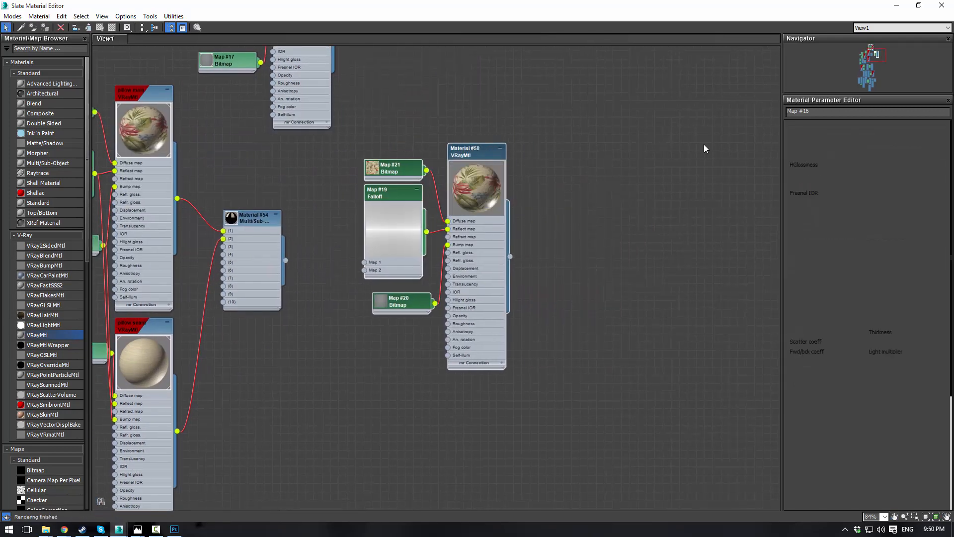
{"action": "left_click_drag", "start_coordinate": [834, 112], "coordinate": [542, 78]}
{"action": "type", "text": "Bed"}
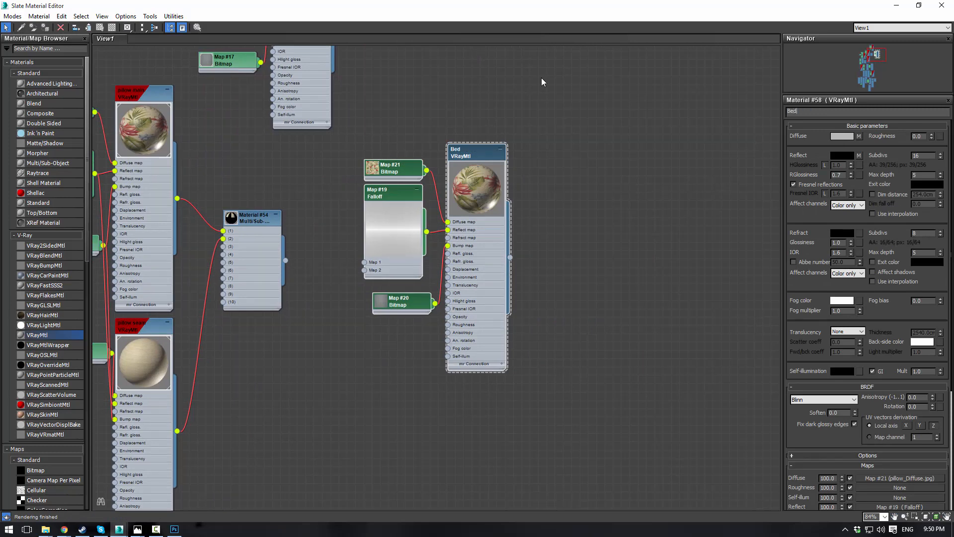
Load Bed Diffuse.jpg from the Textures folder into the bitmap feeding the Bed material's diffuse map
{"action": "scroll", "coordinate": [590, 190], "scroll_direction": "up", "scroll_amount": 1}
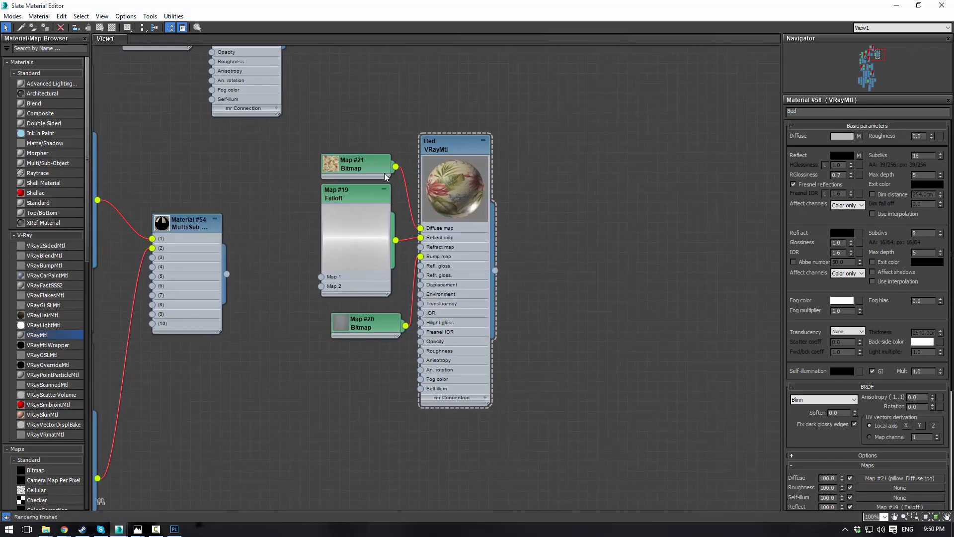
{"action": "left_click", "coordinate": [859, 136]}
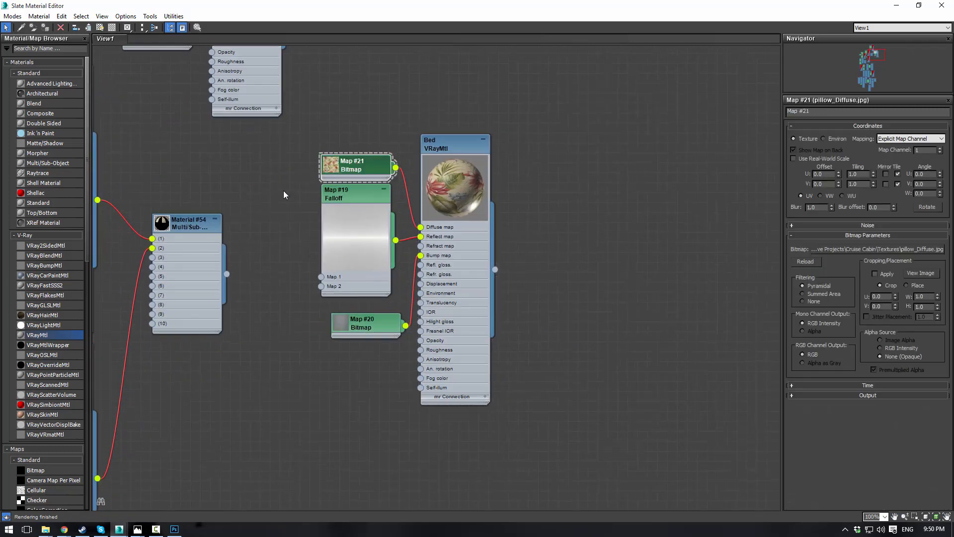
{"action": "left_click", "coordinate": [870, 250]}
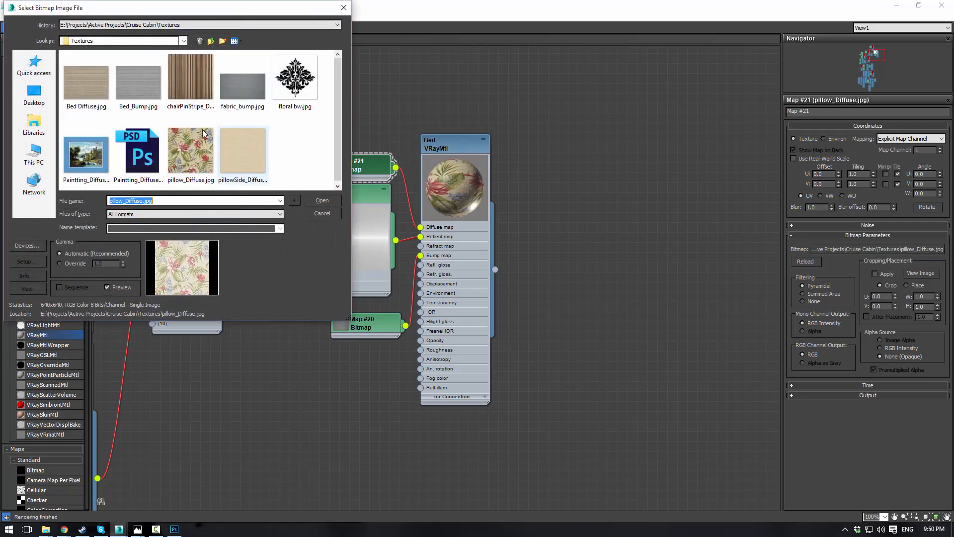
{"action": "left_click", "coordinate": [86, 80]}
{"action": "left_click", "coordinate": [318, 202]}
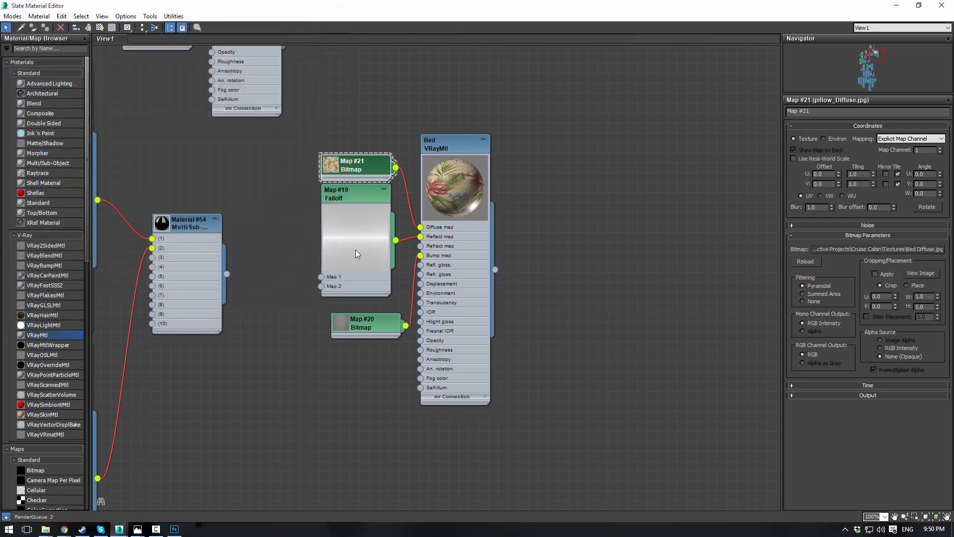
Replace the image of the Bed material's bump bitmap with Bed_Bump.jpg
{"action": "left_click", "coordinate": [362, 324]}
{"action": "left_click", "coordinate": [843, 250]}
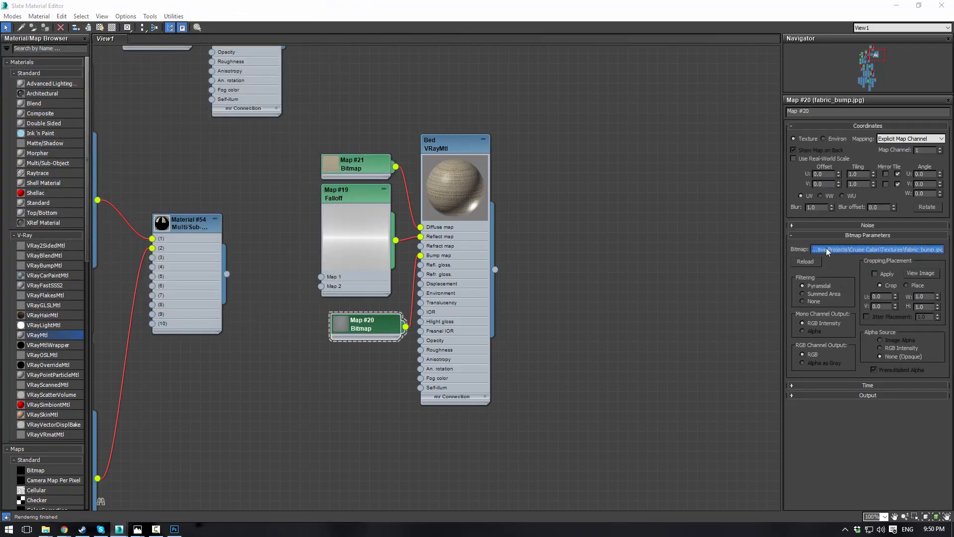
{"action": "left_click", "coordinate": [130, 87]}
{"action": "left_click", "coordinate": [322, 196]}
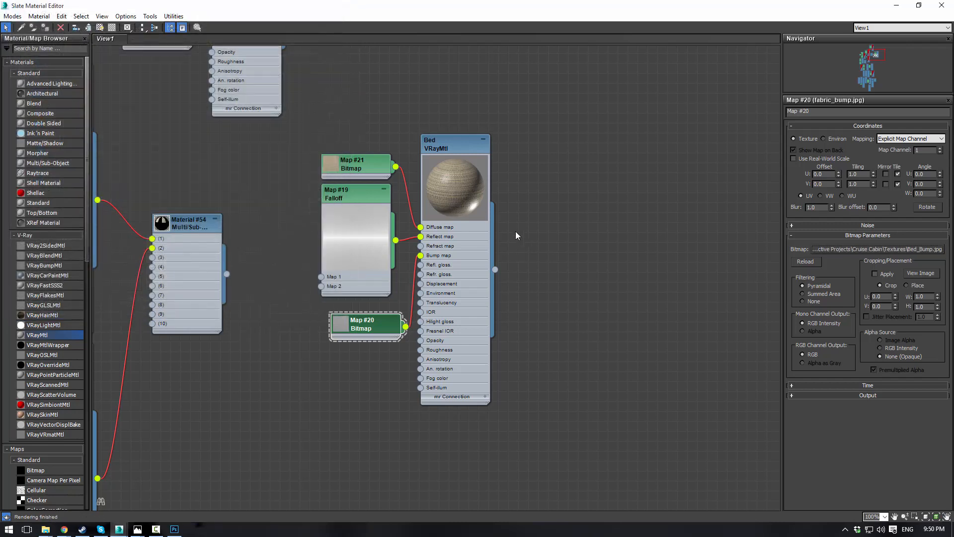
Set the bump map amount of the Bed material to 50
{"action": "double_click", "coordinate": [453, 150]}
{"action": "scroll", "coordinate": [817, 427], "scroll_direction": "down", "scroll_amount": 5}
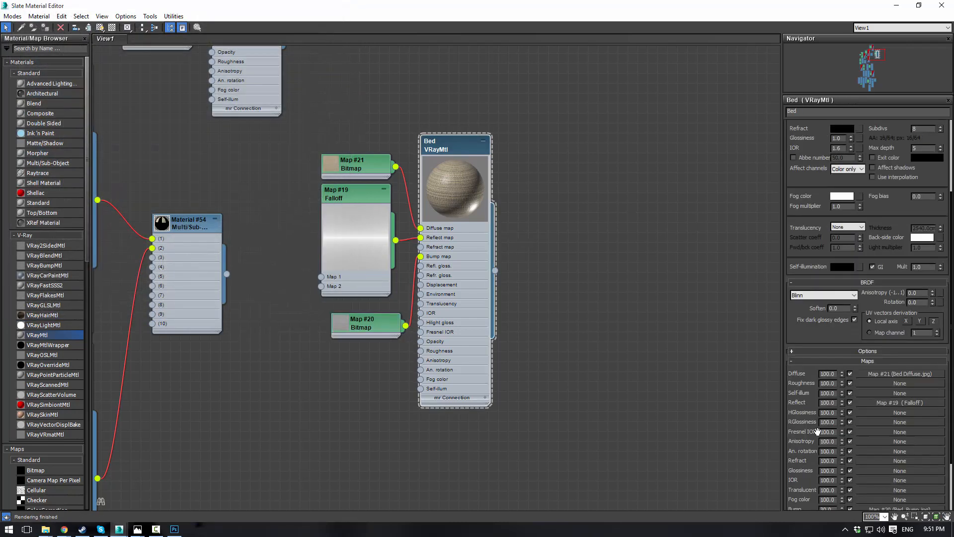
{"action": "double_click", "coordinate": [833, 441]}
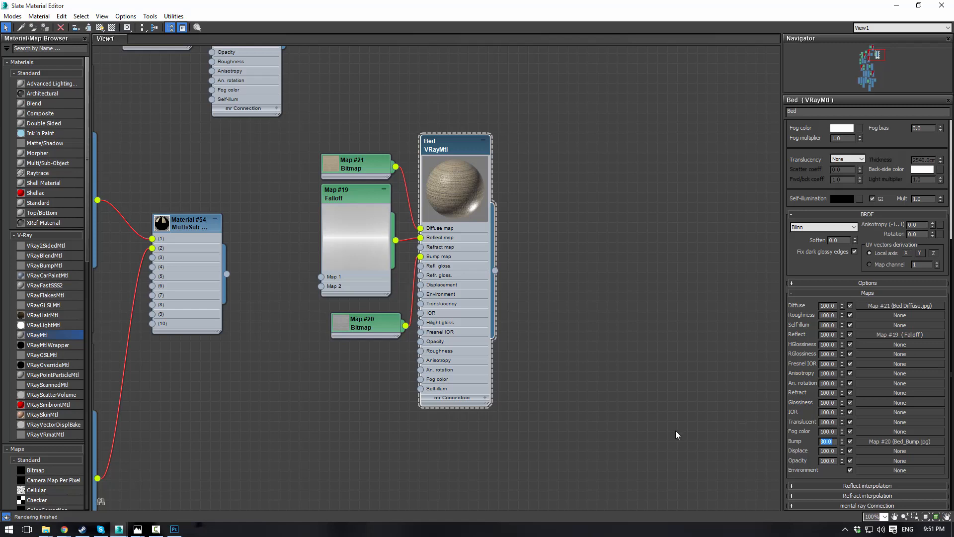
{"action": "type", "text": "50"}
{"action": "key", "text": "Return"}
{"action": "scroll", "coordinate": [517, 227], "scroll_direction": "up", "scroll_amount": 5}
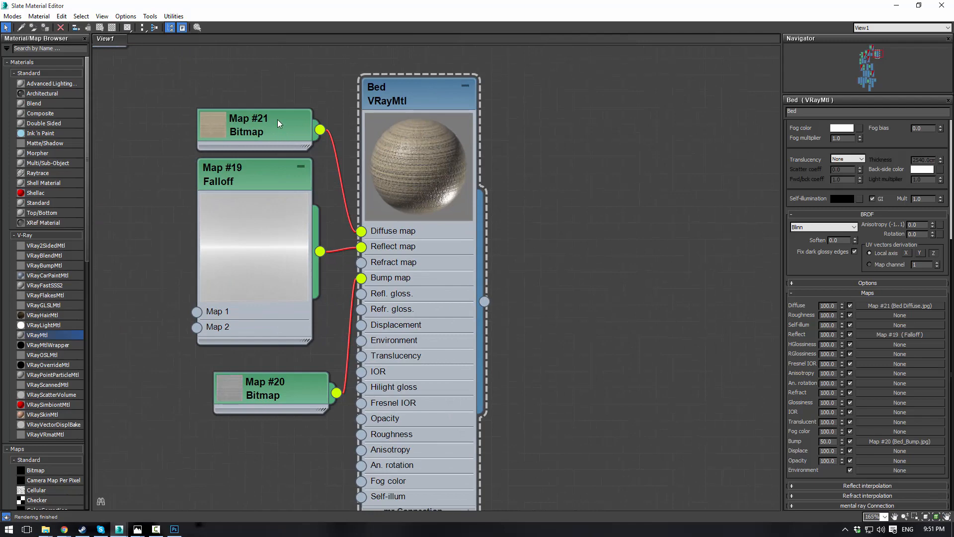
Restore the material editor window and apply the Bed material to the bed cover and plain pillow in the camera view
{"action": "double_click", "coordinate": [439, 9]}
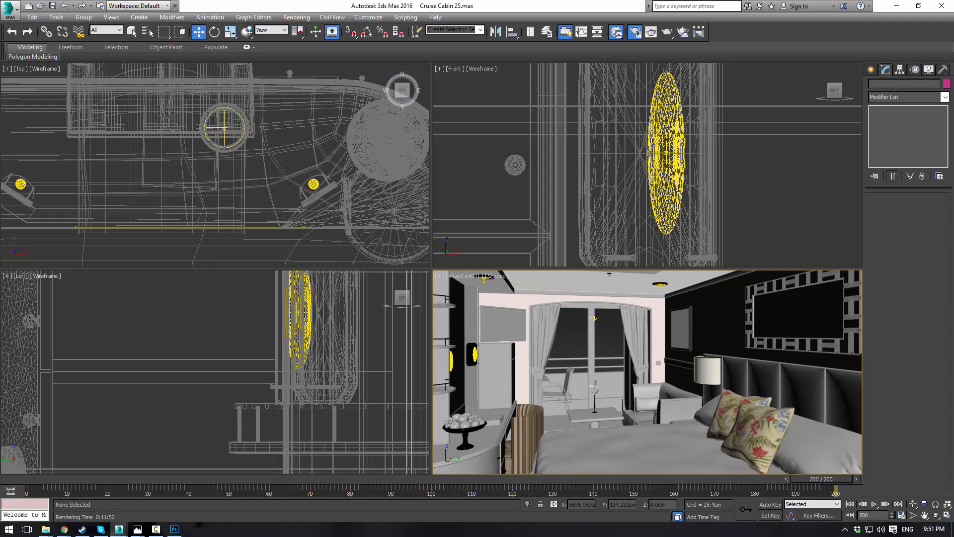
{"action": "left_click_drag", "start_coordinate": [627, 449], "coordinate": [628, 450]}
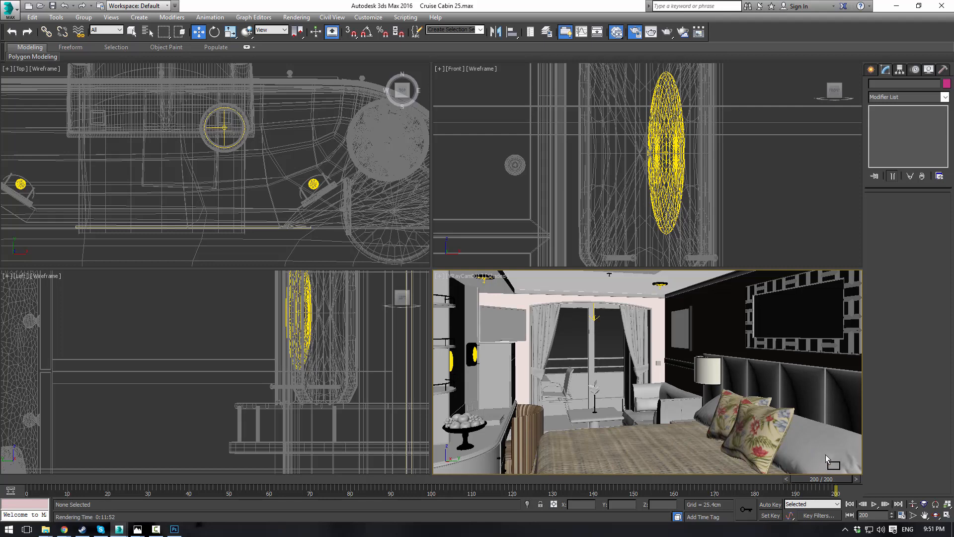
{"action": "left_click", "coordinate": [659, 458]}
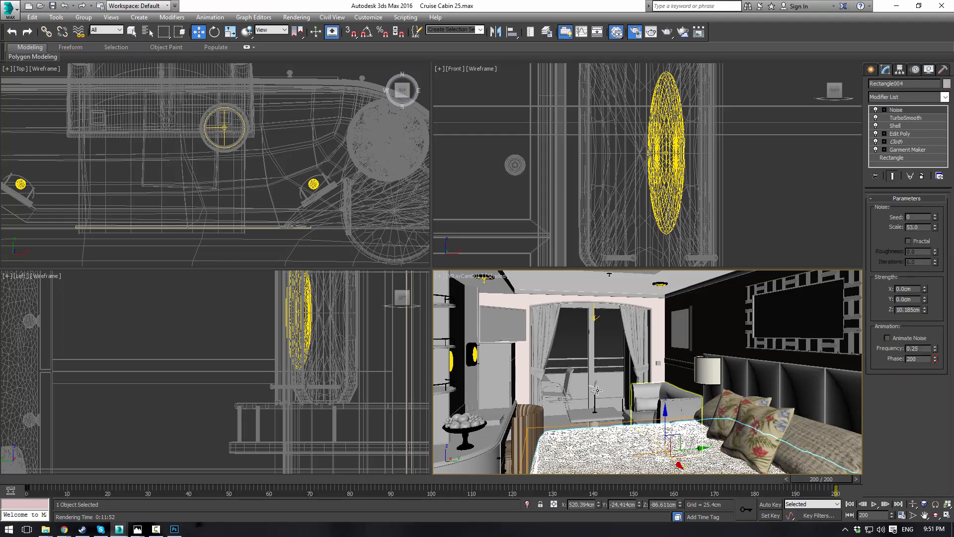
{"action": "left_click", "coordinate": [565, 326]}
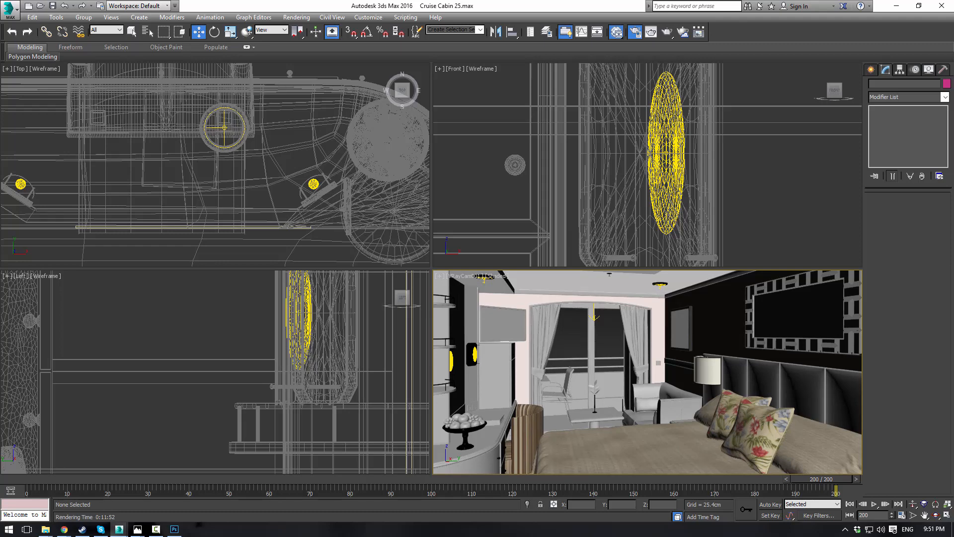
Render a region over the middle of the bed in the V-Ray frame buffer and redraw the region as a narrow strip across the bed
{"action": "left_click_drag", "start_coordinate": [953, 114], "coordinate": [174, 50]}
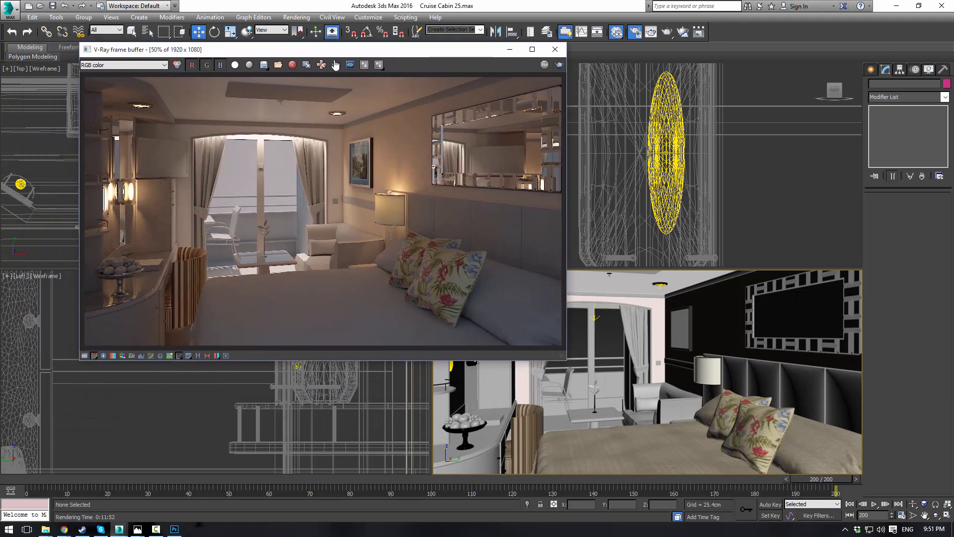
{"action": "left_click_drag", "start_coordinate": [272, 285], "coordinate": [408, 353]}
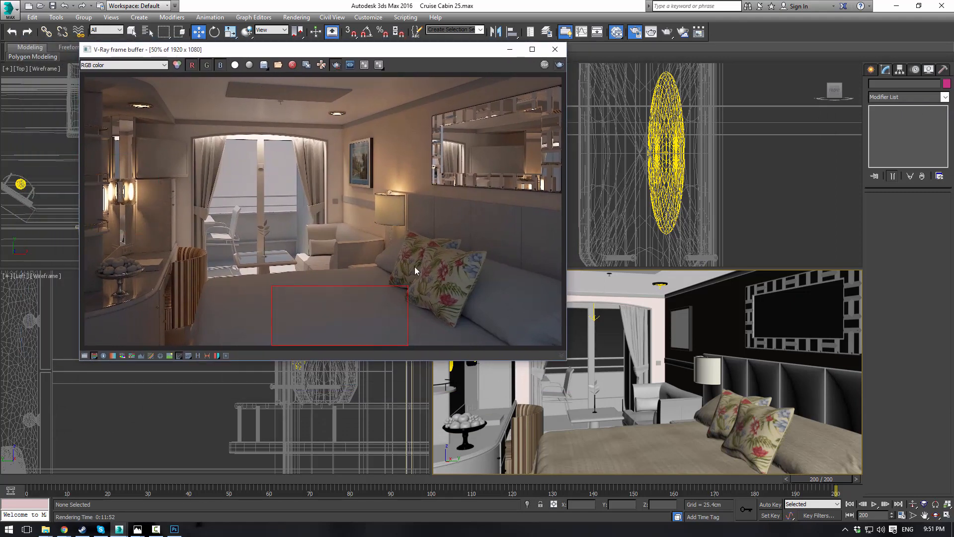
{"action": "left_click", "coordinate": [564, 67]}
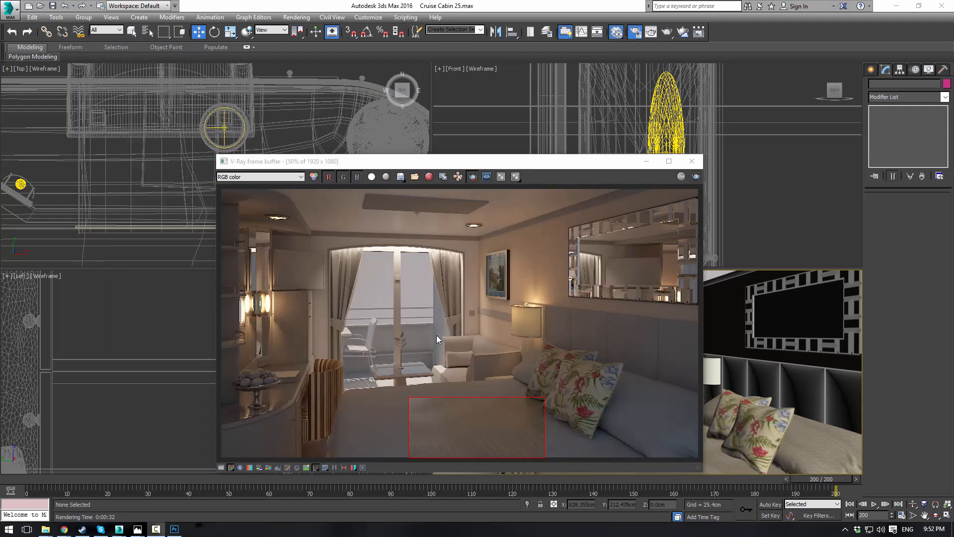
{"action": "left_click_drag", "start_coordinate": [416, 362], "coordinate": [471, 472]}
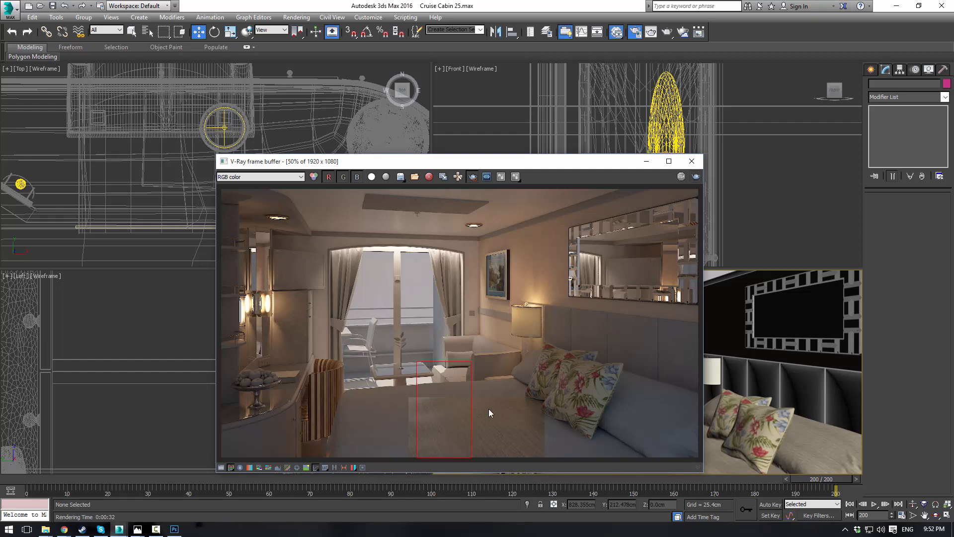
{"action": "left_click_drag", "start_coordinate": [416, 379], "coordinate": [471, 476]}
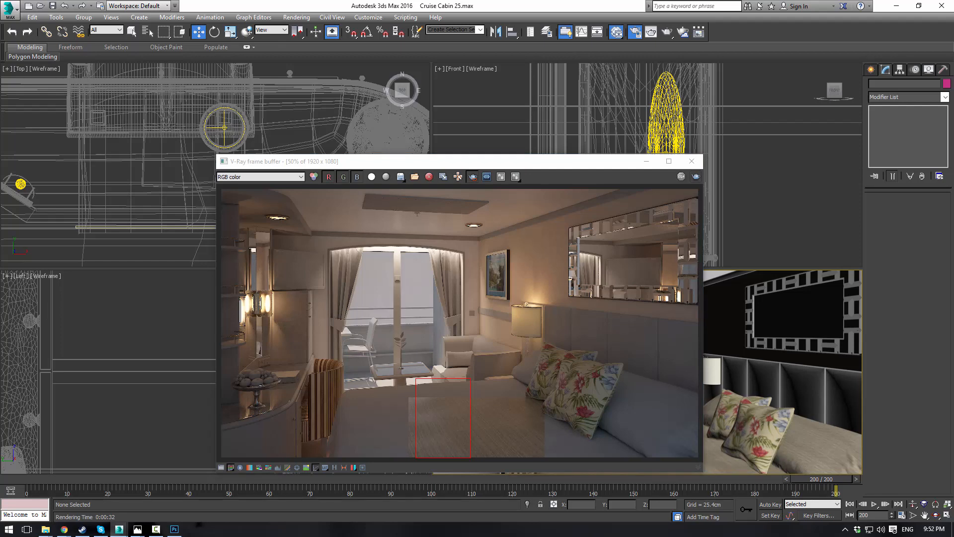
Open the Slate Material Editor and tile it side by side with the 3ds Max window
{"action": "key", "text": "m"}
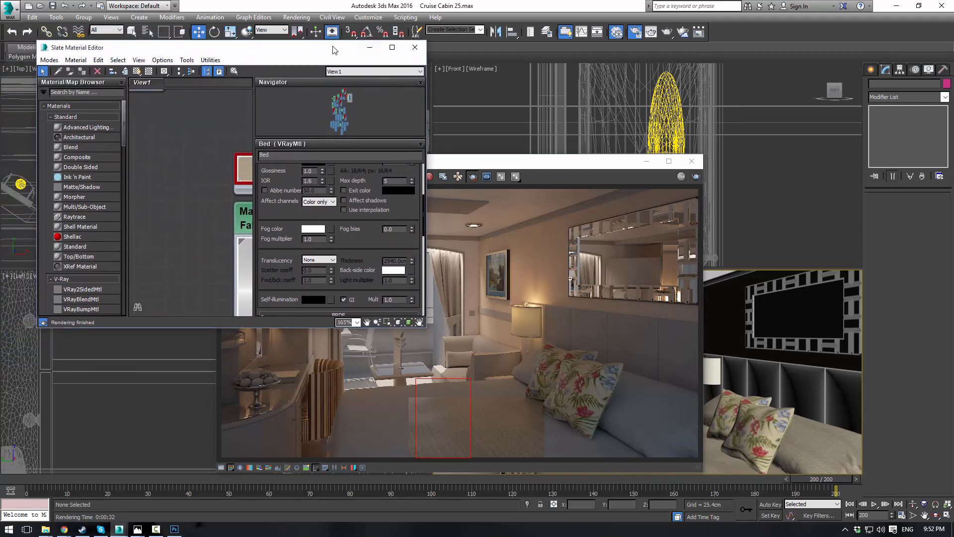
{"action": "left_click_drag", "start_coordinate": [333, 48], "coordinate": [0, 108]}
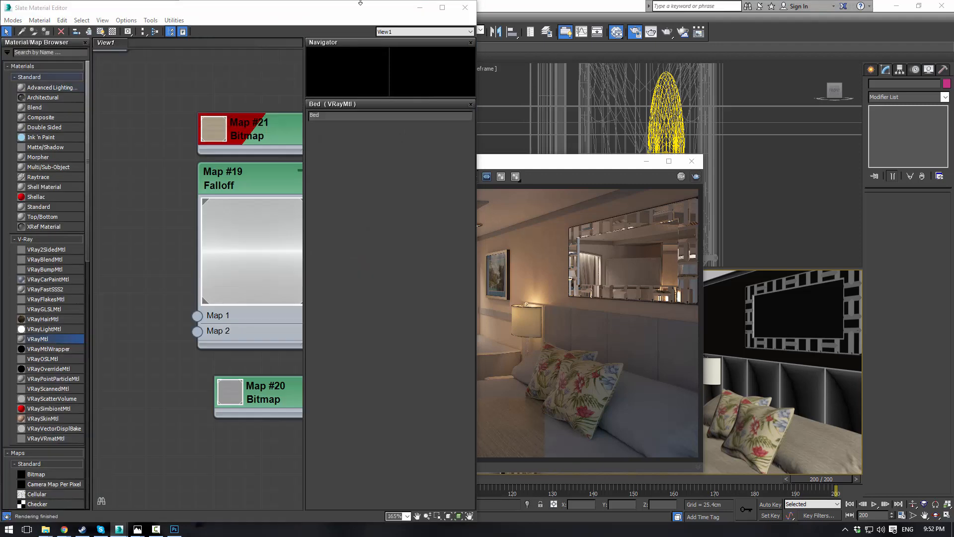
{"action": "left_click", "coordinate": [562, 70]}
Lower the Bed material's reflection glossiness to 0.6 and shift its node slightly away from its maps
{"action": "middle_click_drag", "start_coordinate": [208, 153], "coordinate": [91, 177]}
{"action": "scroll", "coordinate": [90, 177], "scroll_direction": "down", "scroll_amount": 3}
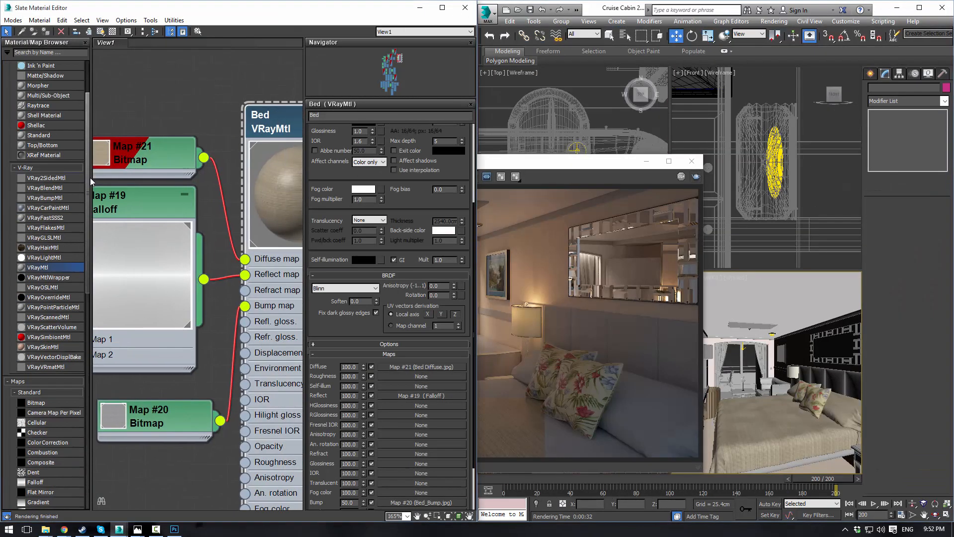
{"action": "scroll", "coordinate": [165, 142], "scroll_direction": "down", "scroll_amount": 5}
{"action": "middle_click_drag", "start_coordinate": [119, 313], "coordinate": [244, 308]}
{"action": "scroll", "coordinate": [244, 307], "scroll_direction": "down", "scroll_amount": 5}
{"action": "middle_click_drag", "start_coordinate": [171, 308], "coordinate": [210, 298]}
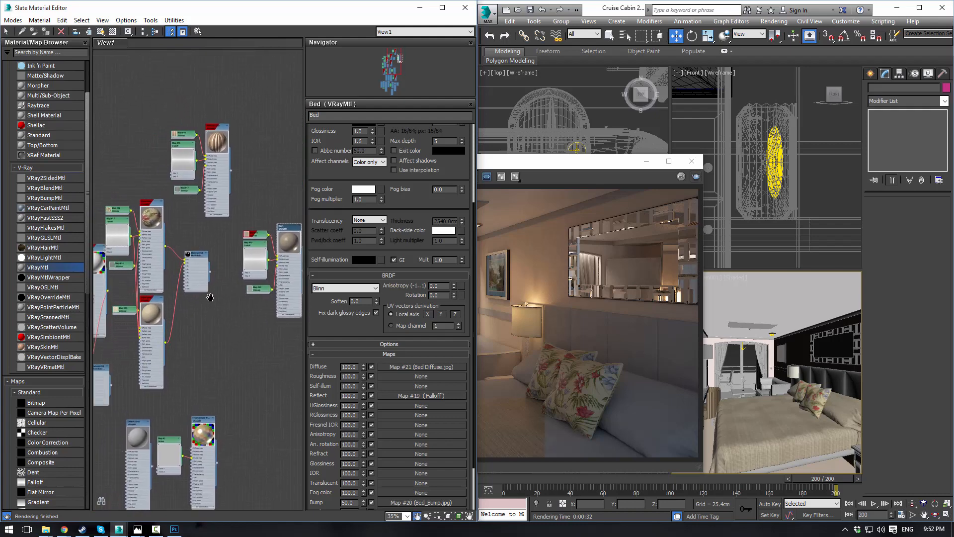
{"action": "scroll", "coordinate": [213, 251], "scroll_direction": "up", "scroll_amount": 5}
{"action": "middle_click_drag", "start_coordinate": [232, 244], "coordinate": [102, 269]}
{"action": "scroll", "coordinate": [124, 279], "scroll_direction": "up", "scroll_amount": 1}
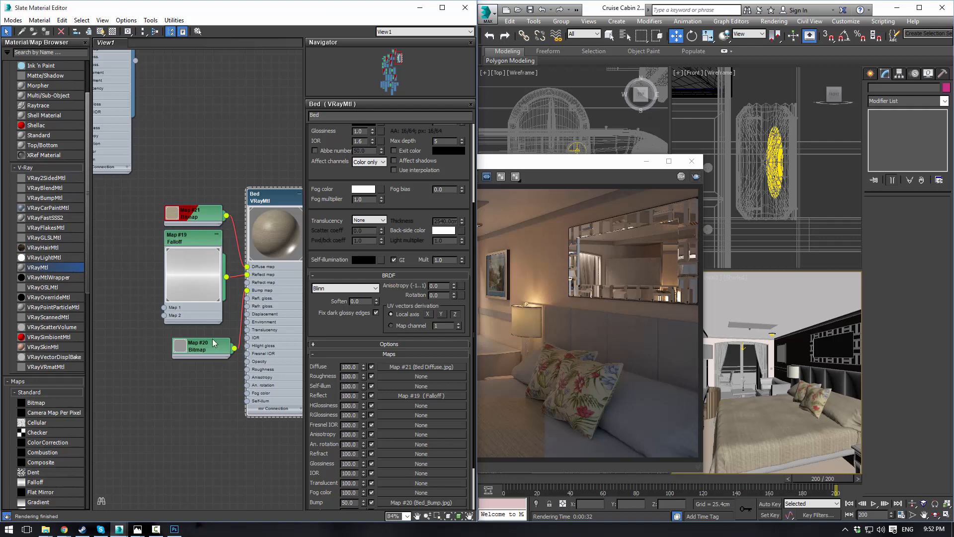
{"action": "middle_click_drag", "start_coordinate": [238, 215], "coordinate": [180, 182]}
{"action": "scroll", "coordinate": [180, 182], "scroll_direction": "up", "scroll_amount": 3}
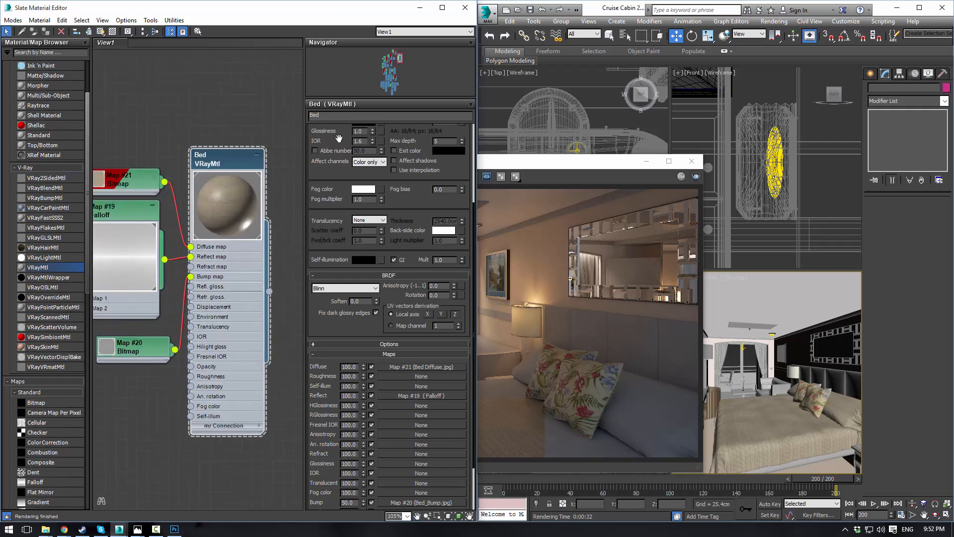
{"action": "scroll", "coordinate": [338, 139], "scroll_direction": "up", "scroll_amount": 5}
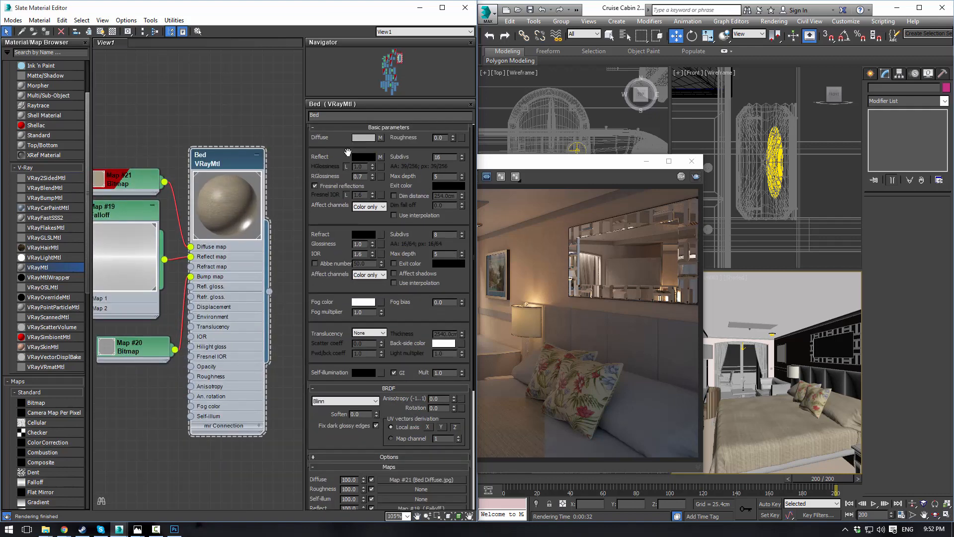
{"action": "left_click_drag", "start_coordinate": [347, 153], "coordinate": [349, 155]}
{"action": "double_click", "coordinate": [358, 178]}
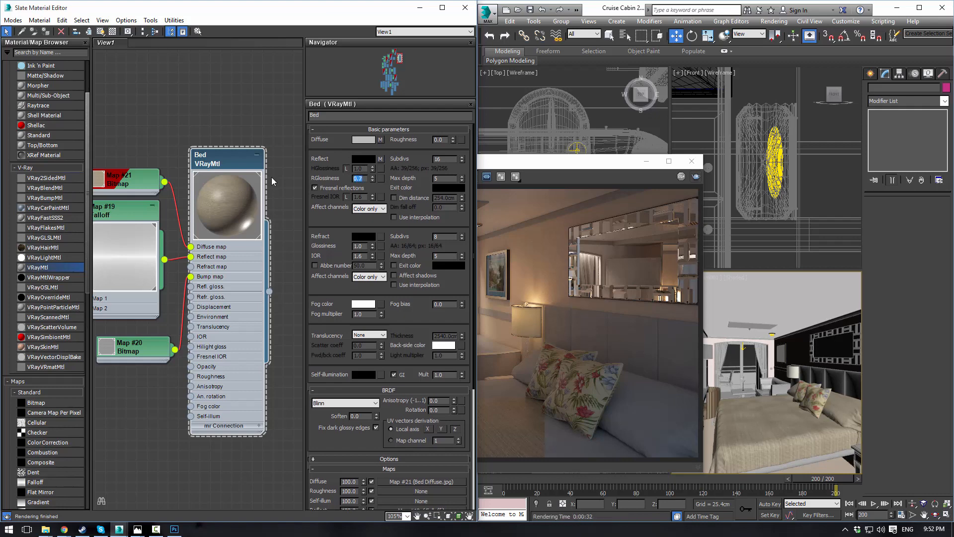
{"action": "type", "text": "0.6"}
{"action": "key", "text": "Return"}
{"action": "left_click_drag", "start_coordinate": [229, 162], "coordinate": [239, 152]}
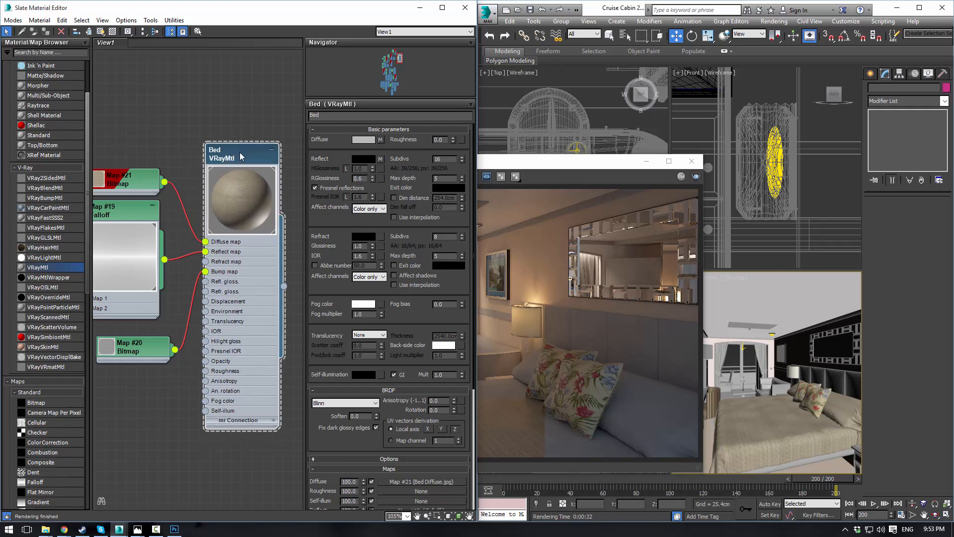
Raise the Bed material's bump map amount to 80 and check its preview sphere
{"action": "scroll", "coordinate": [353, 431], "scroll_direction": "down", "scroll_amount": 4}
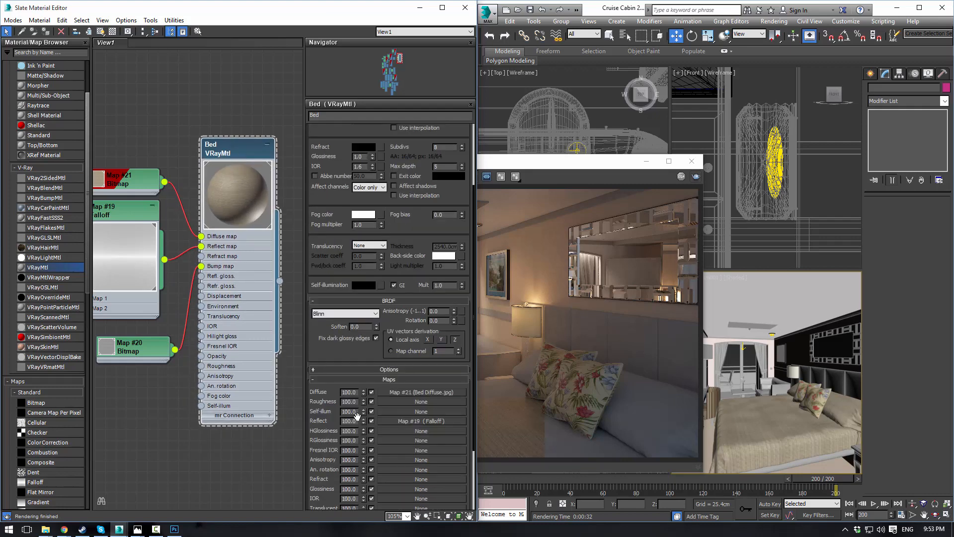
{"action": "scroll", "coordinate": [369, 432], "scroll_direction": "down", "scroll_amount": 3}
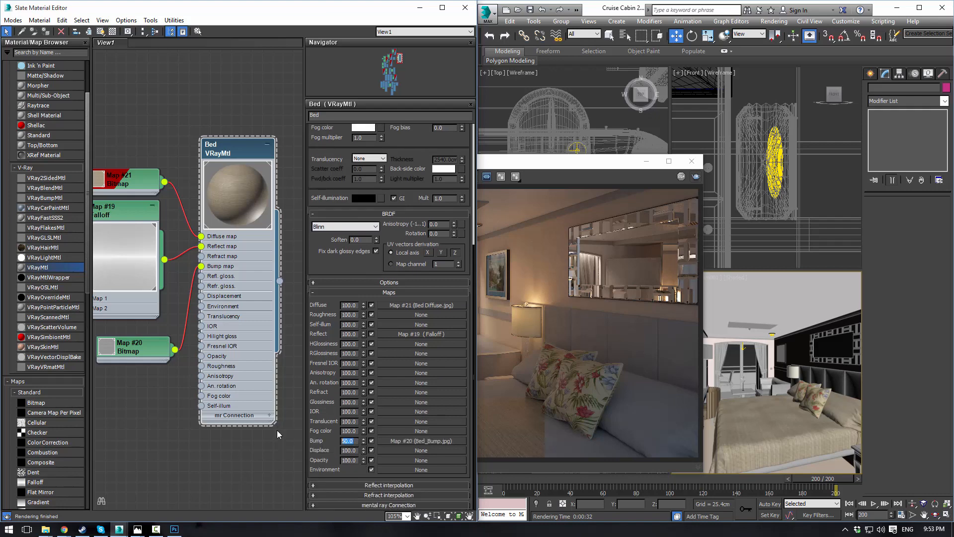
{"action": "type", "text": "80"}
{"action": "key", "text": "Return"}
{"action": "scroll", "coordinate": [245, 210], "scroll_direction": "up", "scroll_amount": 3}
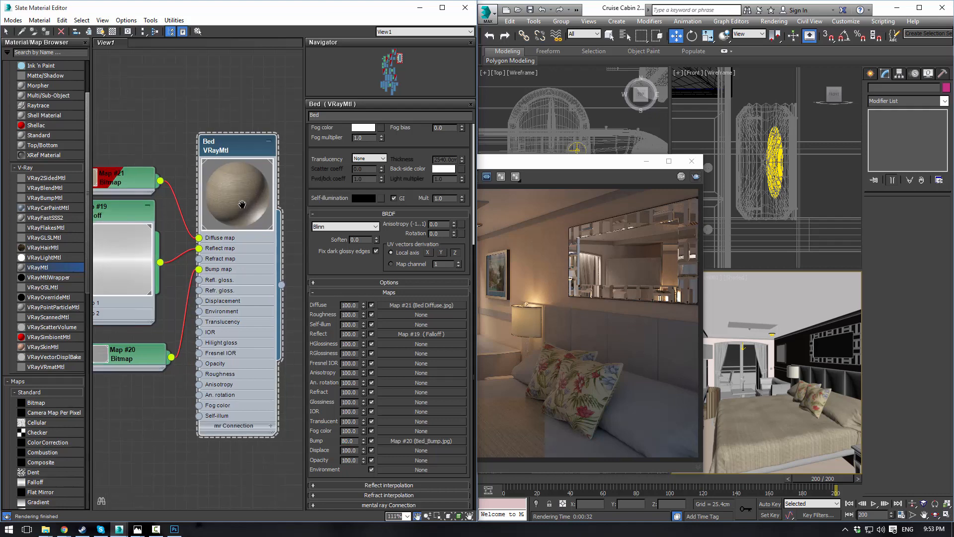
{"action": "scroll", "coordinate": [246, 200], "scroll_direction": "up", "scroll_amount": 3}
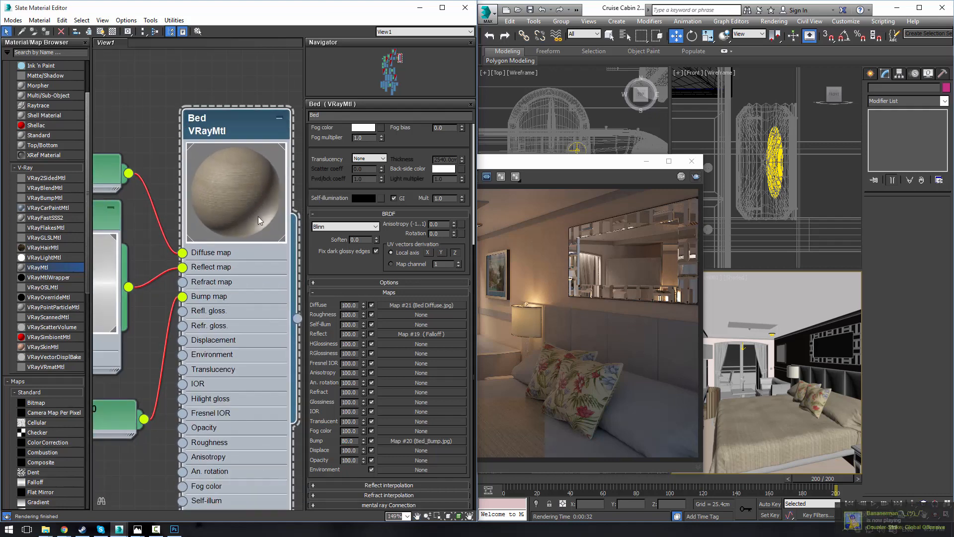
Increase the Bed material's bump map amount to 100
{"action": "scroll", "coordinate": [257, 216], "scroll_direction": "down", "scroll_amount": 4}
{"action": "left_click_drag", "start_coordinate": [354, 441], "coordinate": [274, 436]}
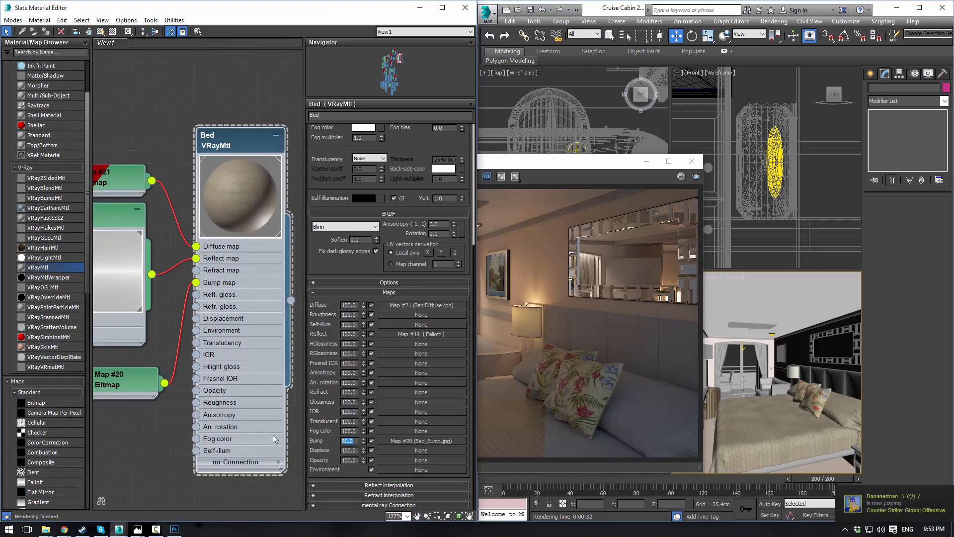
{"action": "type", "text": "100"}
{"action": "key", "text": "Return"}
Open the Bed_Bump.jpg bitmap's parameters, enlarge its node preview and expand its Output settings
{"action": "double_click", "coordinate": [126, 387]}
{"action": "middle_click_drag", "start_coordinate": [140, 357], "coordinate": [232, 305]}
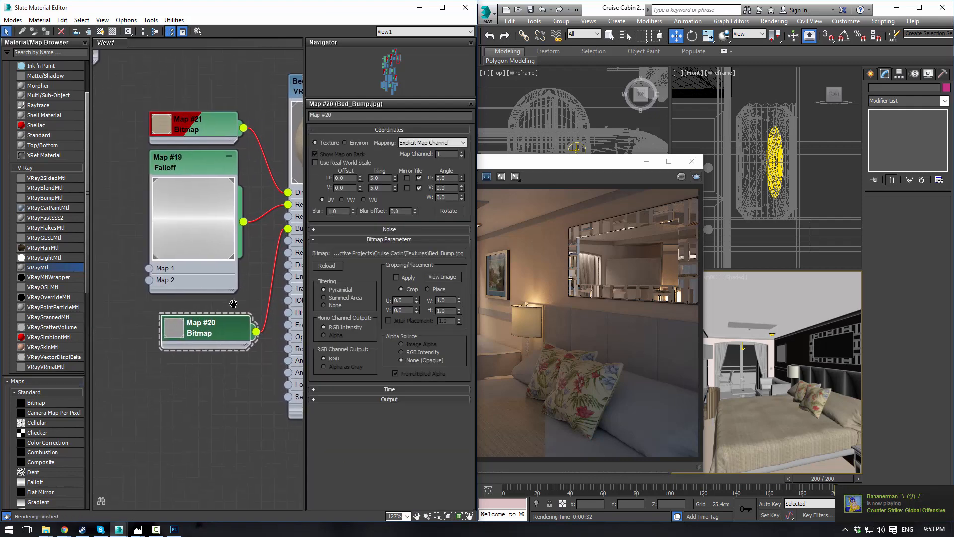
{"action": "double_click", "coordinate": [178, 332]}
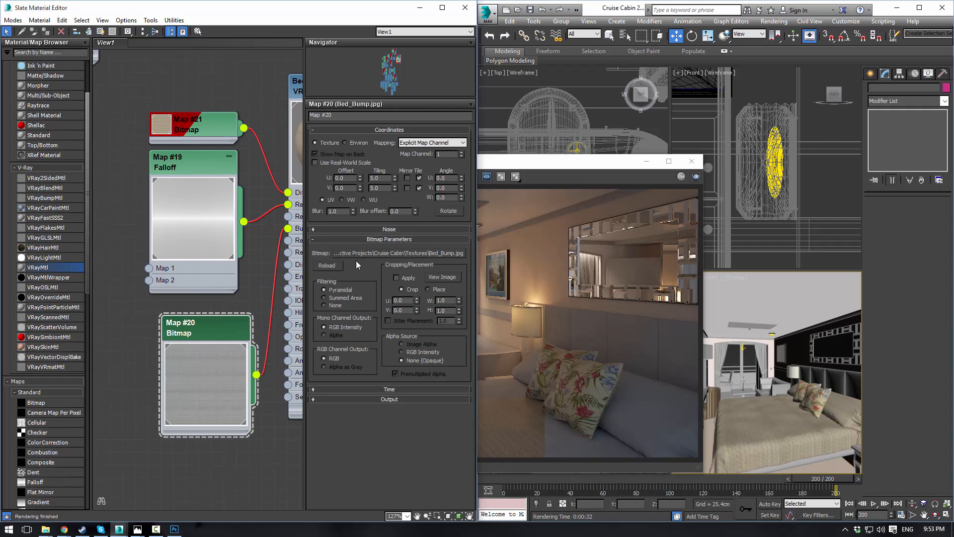
{"action": "left_click", "coordinate": [366, 399]}
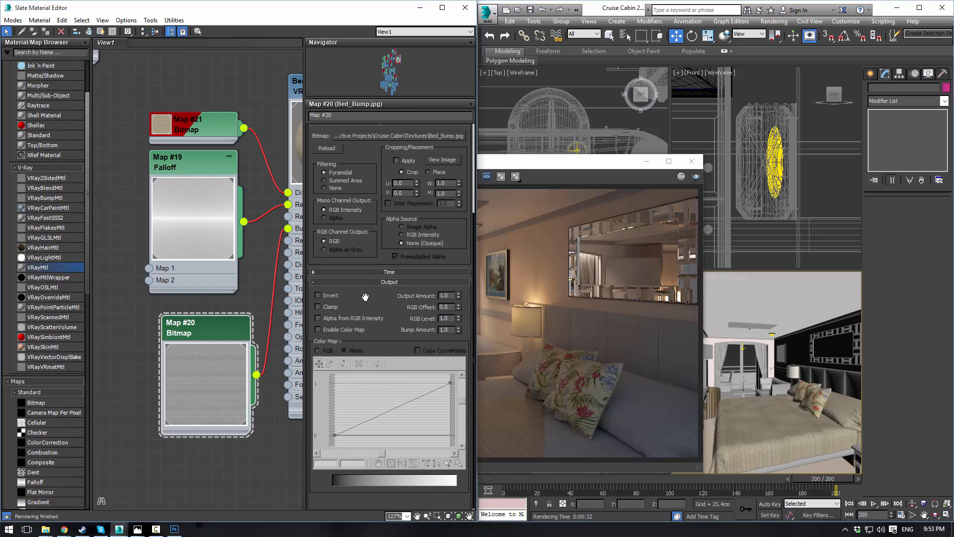
{"action": "scroll", "coordinate": [365, 296], "scroll_direction": "up", "scroll_amount": 3}
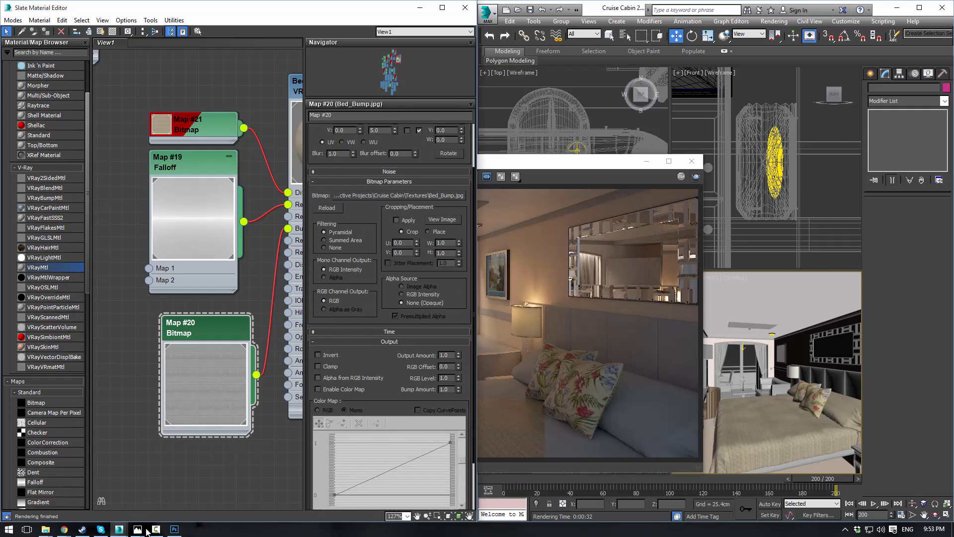
Switch to Photoshop and adjust the Bed_Bump.jpg image to contrast 100 and brightness -24
{"action": "left_click", "coordinate": [174, 528]}
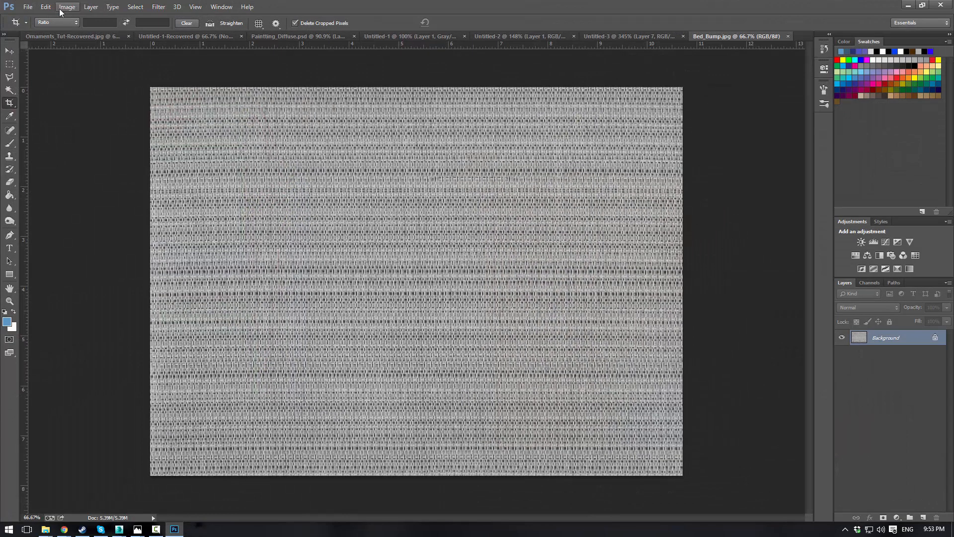
{"action": "left_click", "coordinate": [66, 7]}
{"action": "mouse_move", "coordinate": [75, 30]}
{"action": "left_click", "coordinate": [207, 32]}
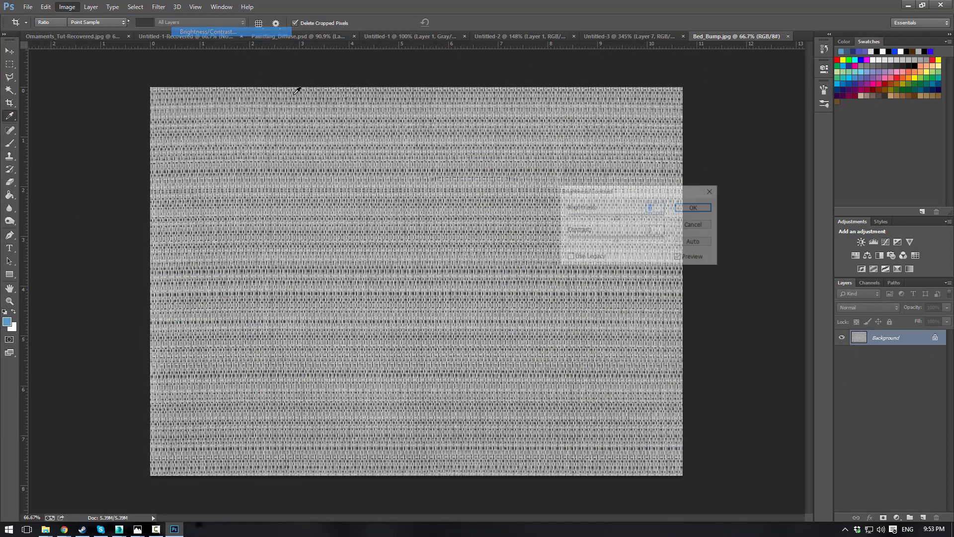
{"action": "left_click_drag", "start_coordinate": [616, 239], "coordinate": [670, 239]}
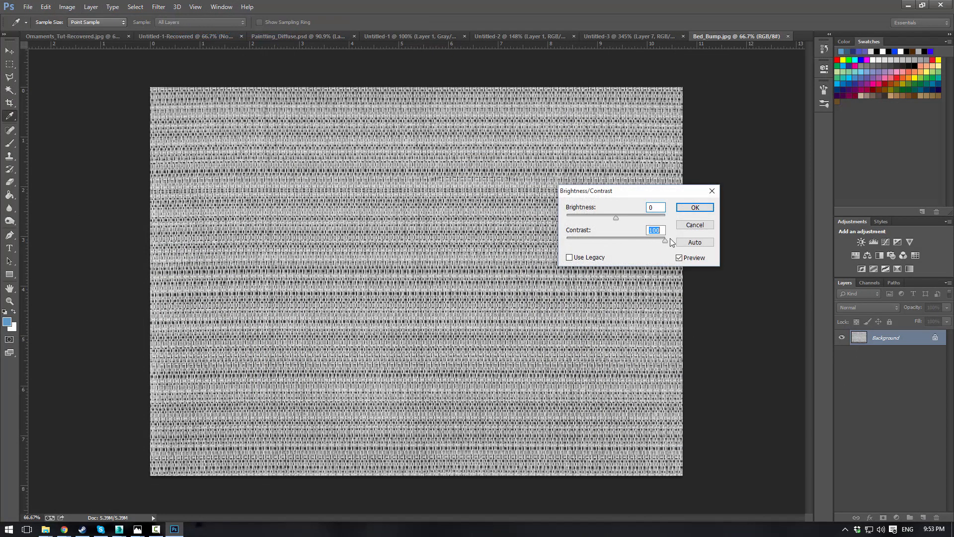
{"action": "mouse_move", "coordinate": [615, 218]}
{"action": "left_mouse_down"}
{"action": "mouse_move", "coordinate": [628, 219]}
{"action": "mouse_move", "coordinate": [607, 219]}
{"action": "left_mouse_up"}
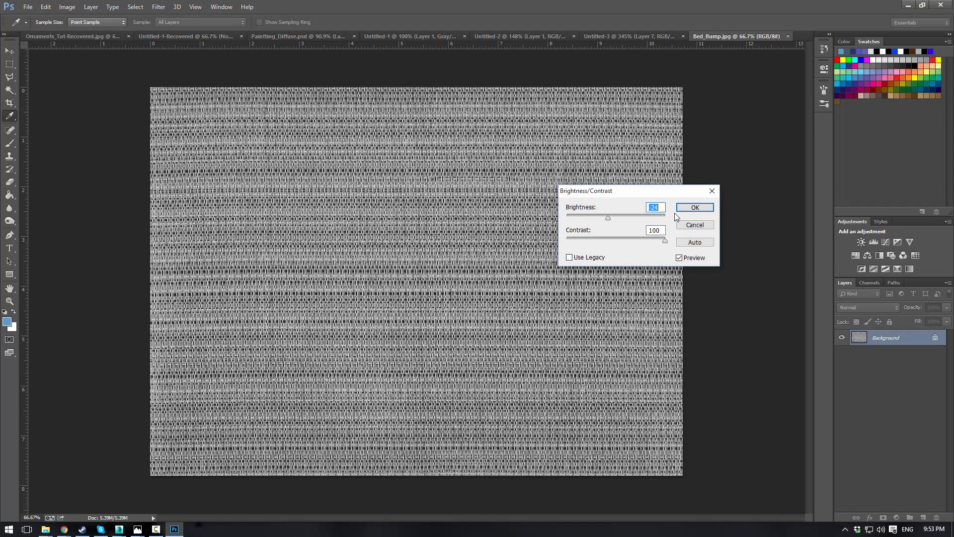
{"action": "key", "text": "c"}
{"action": "left_click", "coordinate": [693, 208]}
Save the image over the existing Bed_Bump.jpg in the Textures folder as a JPEG at maximum quality 12
{"action": "left_click", "coordinate": [28, 7]}
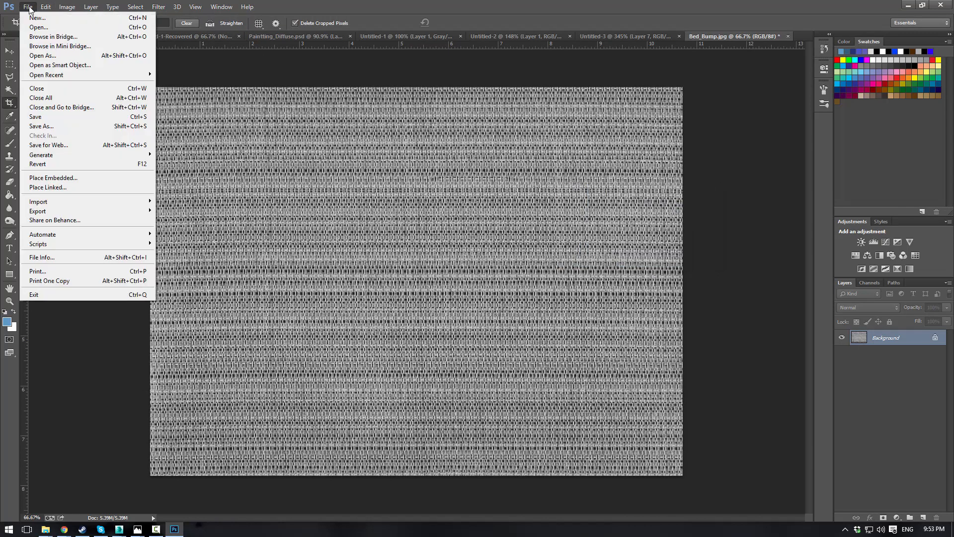
{"action": "left_click", "coordinate": [47, 126]}
{"action": "left_click", "coordinate": [170, 79]}
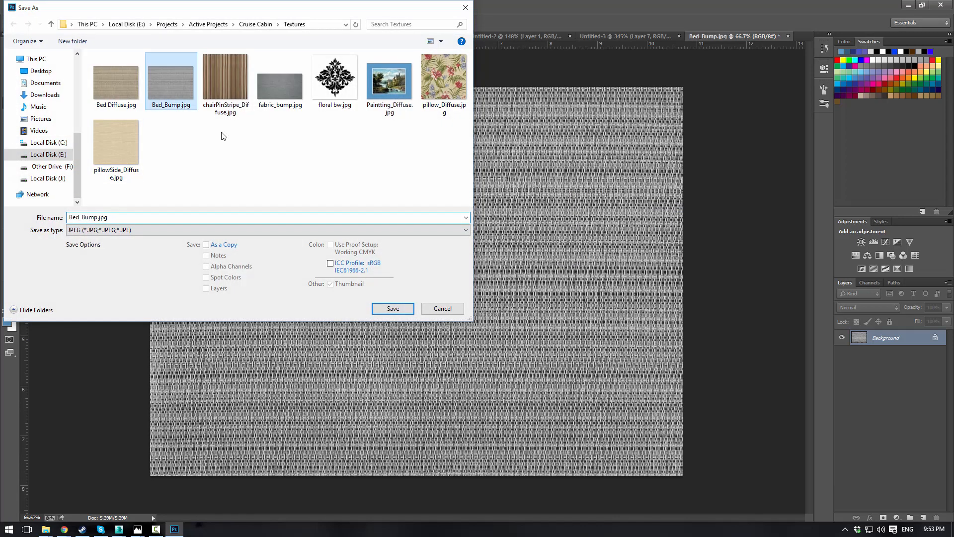
{"action": "left_click", "coordinate": [397, 312]}
{"action": "left_click", "coordinate": [506, 268]}
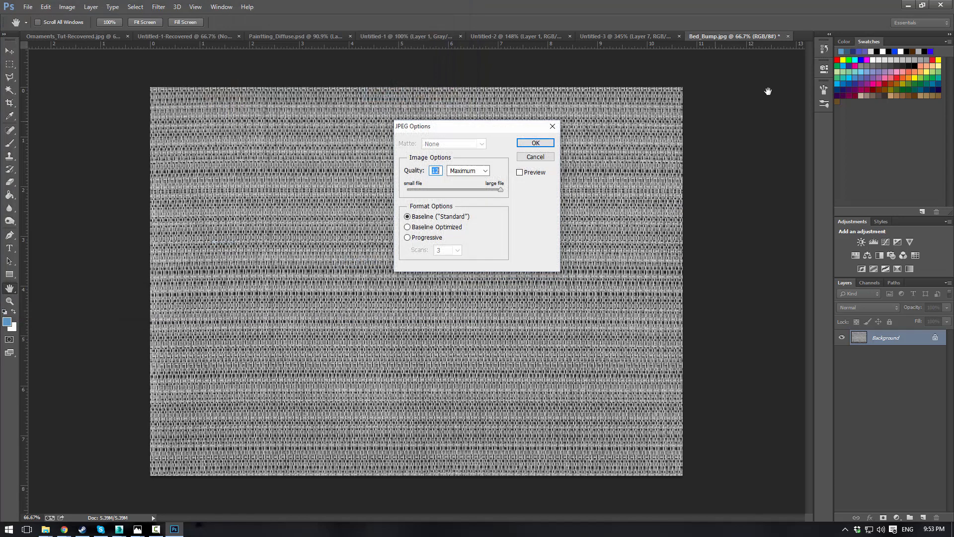
{"action": "left_click", "coordinate": [519, 147]}
Return to 3ds Max, set the amount in the Bed_Bump bitmap's Output settings to 2 and re-render the marked bed region
{"action": "key", "text": "alt+Tab"}
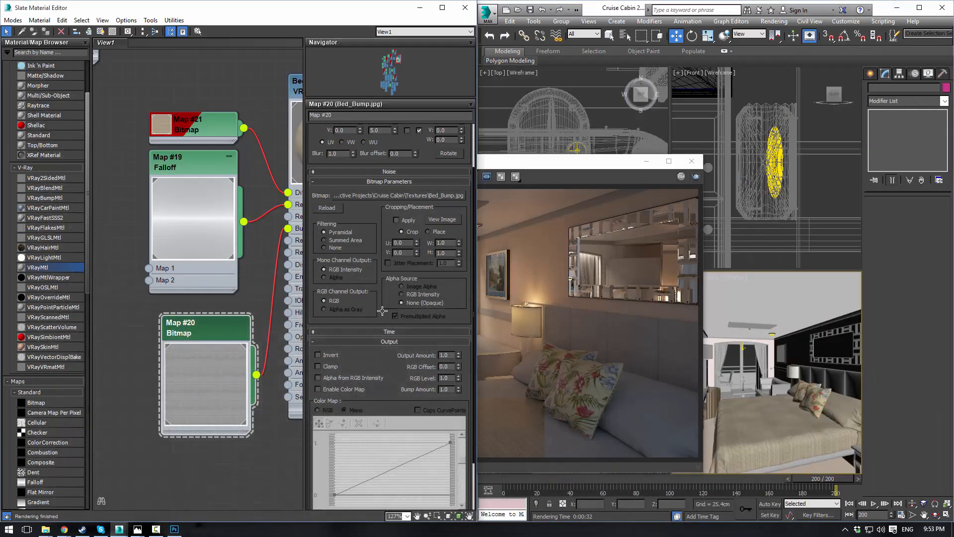
{"action": "middle_click_drag", "start_coordinate": [151, 324], "coordinate": [176, 314]}
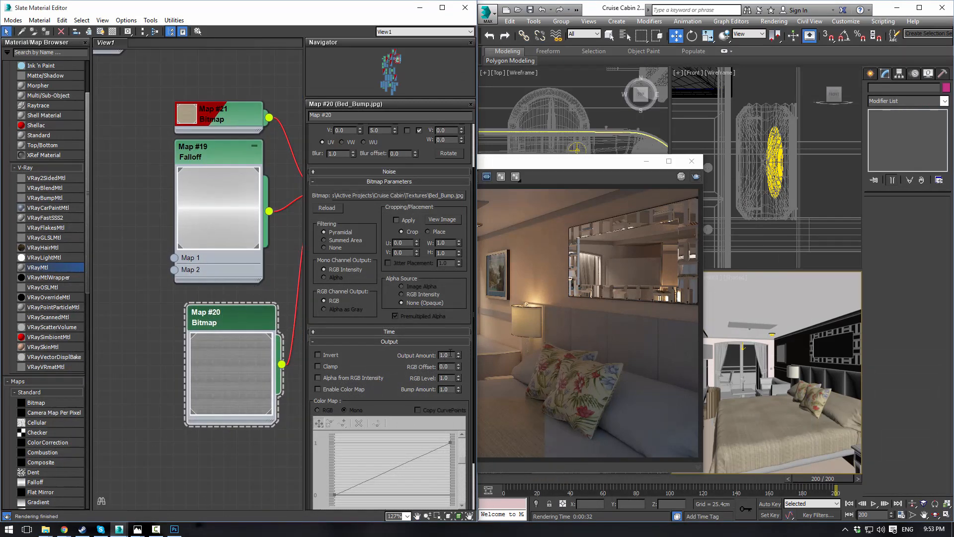
{"action": "type", "text": "2"}
{"action": "key", "text": "Return"}
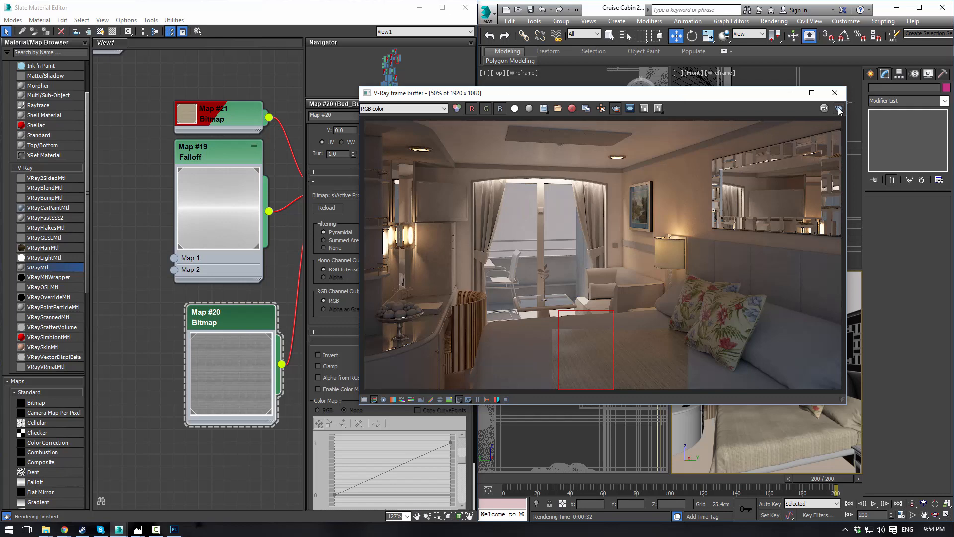
{"action": "left_click", "coordinate": [839, 110]}
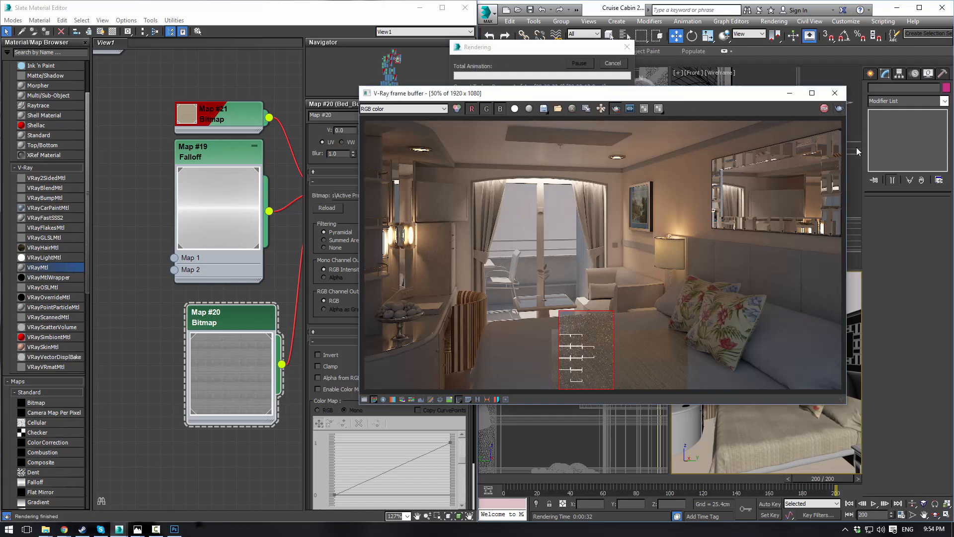
{"action": "left_click_drag", "start_coordinate": [705, 93], "coordinate": [708, 144]}
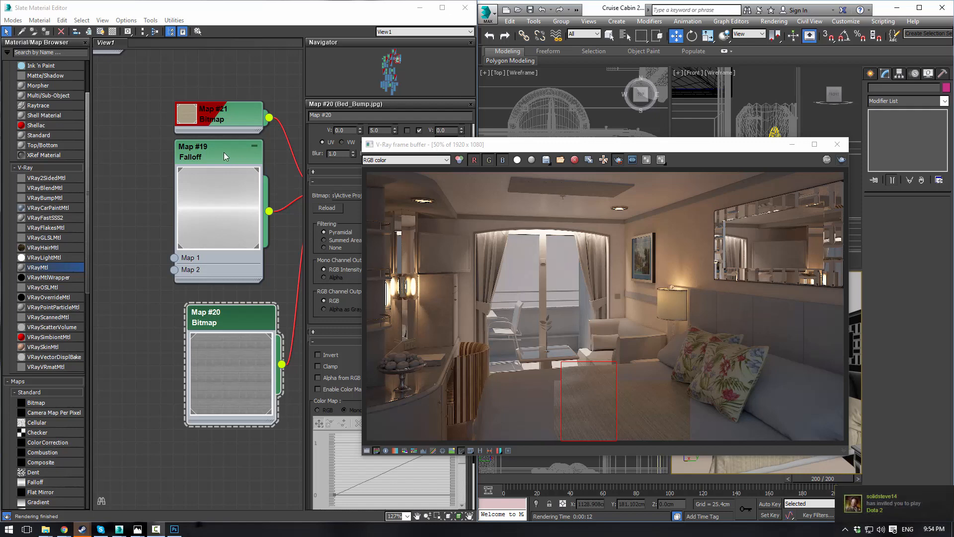
Try darkening the Falloff map's front color to a value of 34 and re-render the marked bed region
{"action": "left_click_drag", "start_coordinate": [223, 152], "coordinate": [204, 145]}
{"action": "double_click", "coordinate": [204, 145]}
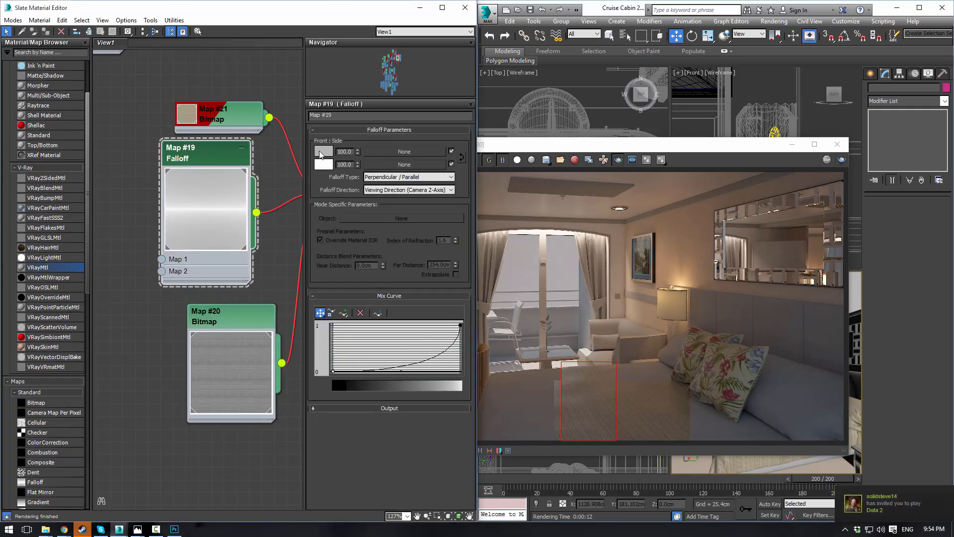
{"action": "left_click", "coordinate": [320, 154]}
{"action": "left_click", "coordinate": [325, 115]}
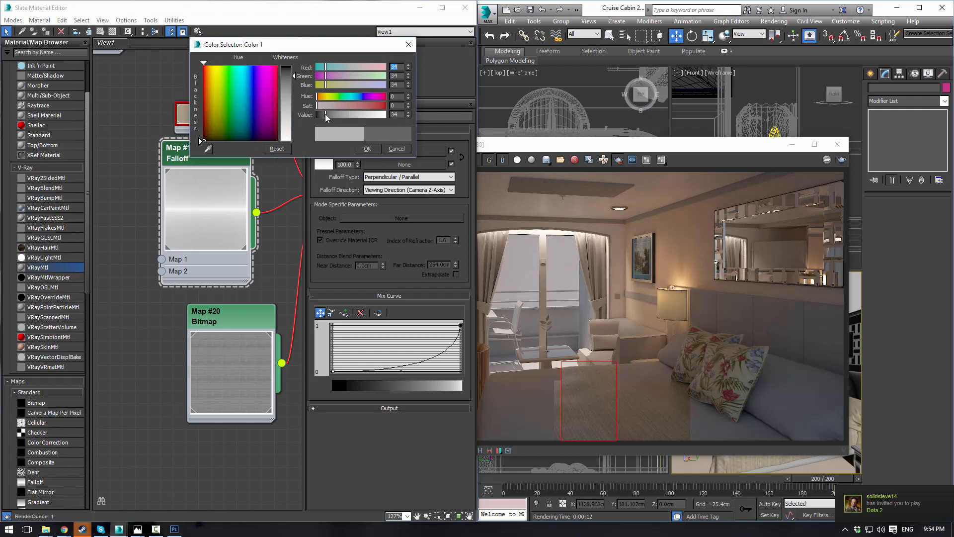
{"action": "left_click", "coordinate": [368, 147]}
{"action": "left_click", "coordinate": [840, 160]}
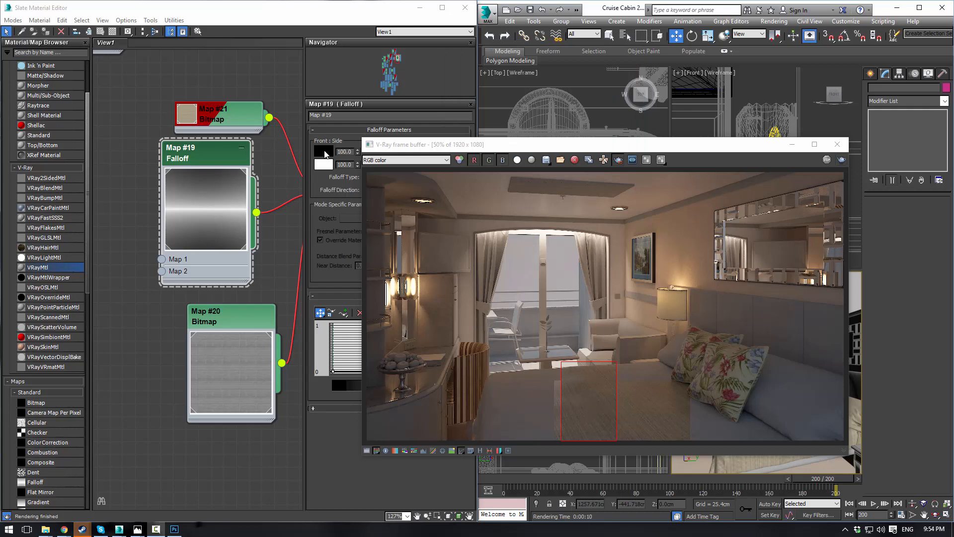
Soften the Falloff map's mix curve by pulling the end point's Bezier handle inward for a more gradual rise
{"action": "left_click", "coordinate": [346, 129]}
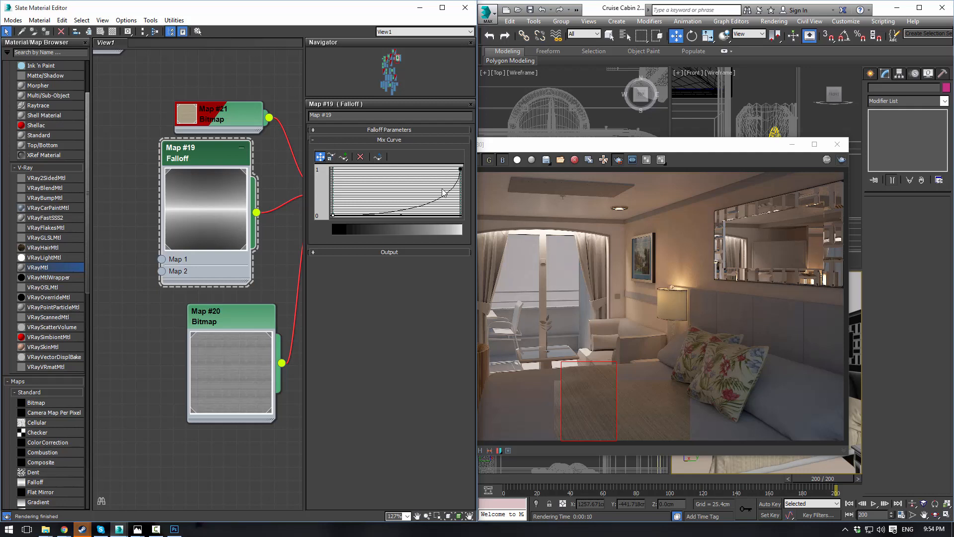
{"action": "left_click", "coordinate": [459, 169]}
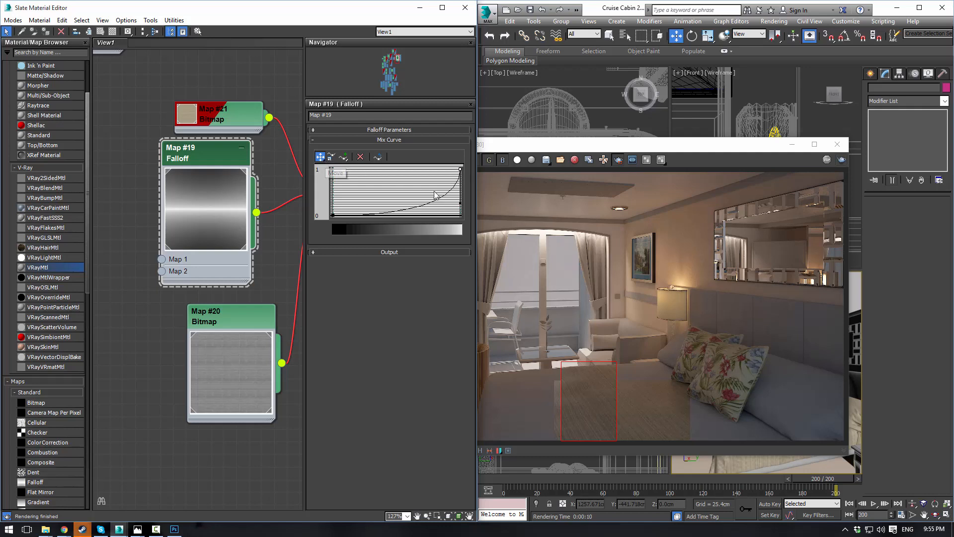
{"action": "left_click", "coordinate": [451, 191]}
{"action": "left_click", "coordinate": [460, 170]}
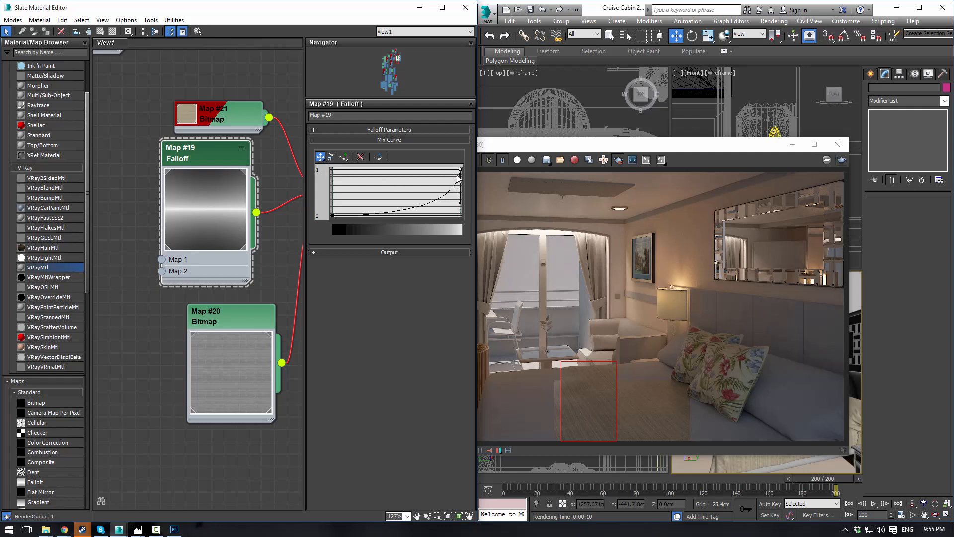
{"action": "left_click_drag", "start_coordinate": [459, 205], "coordinate": [434, 199]}
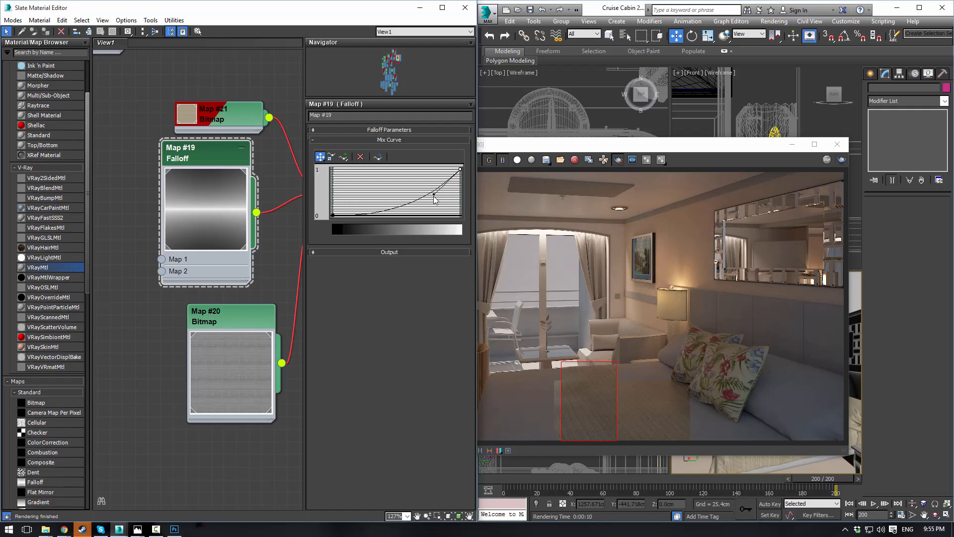
Set the Falloff map's front color to a dark grey with value 14
{"action": "left_click", "coordinate": [354, 132]}
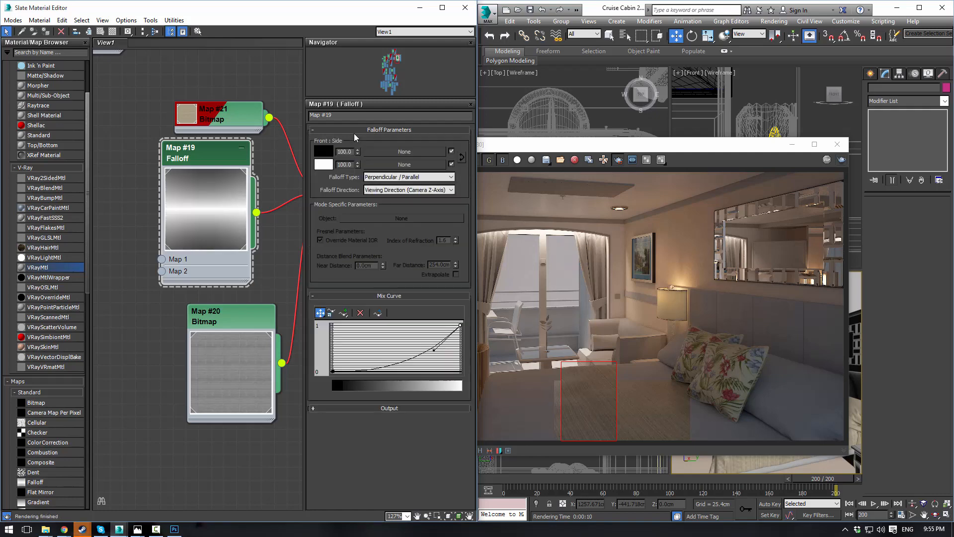
{"action": "left_click", "coordinate": [322, 151]}
{"action": "left_click", "coordinate": [329, 115]}
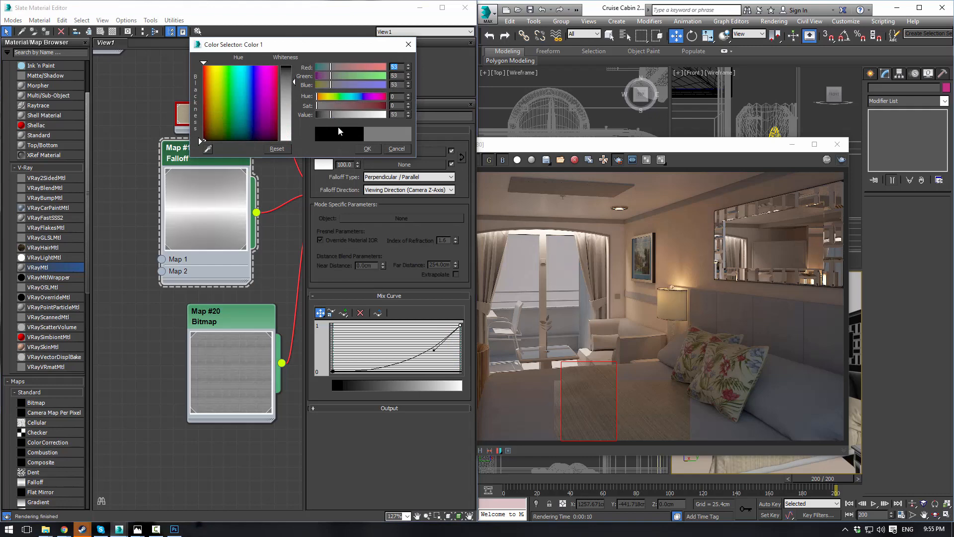
{"action": "left_click", "coordinate": [366, 149]}
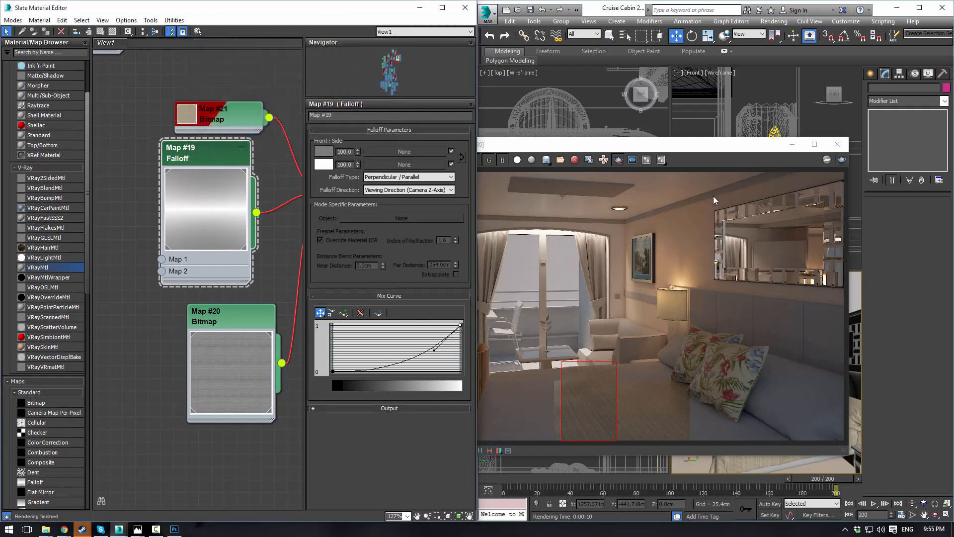
{"action": "left_click", "coordinate": [323, 152]}
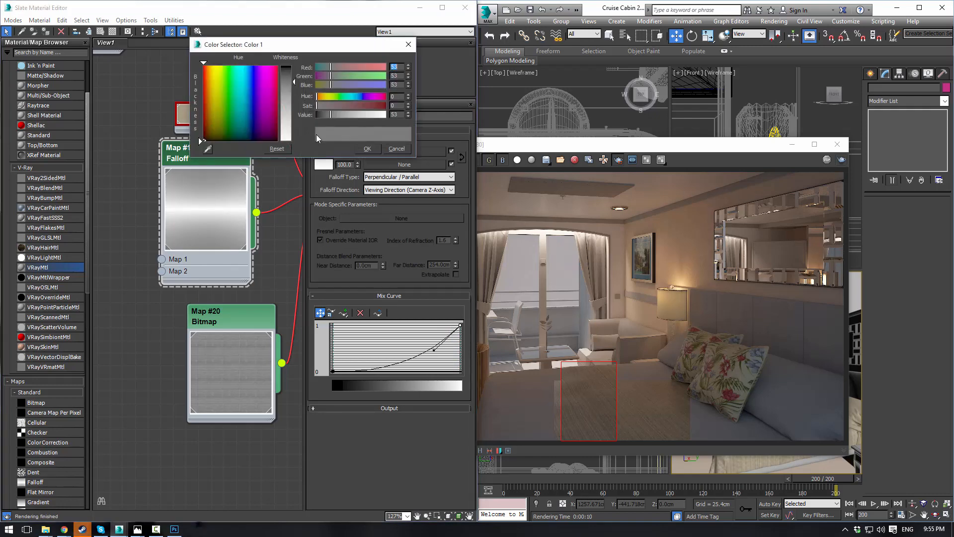
{"action": "left_click_drag", "start_coordinate": [324, 120], "coordinate": [321, 122]}
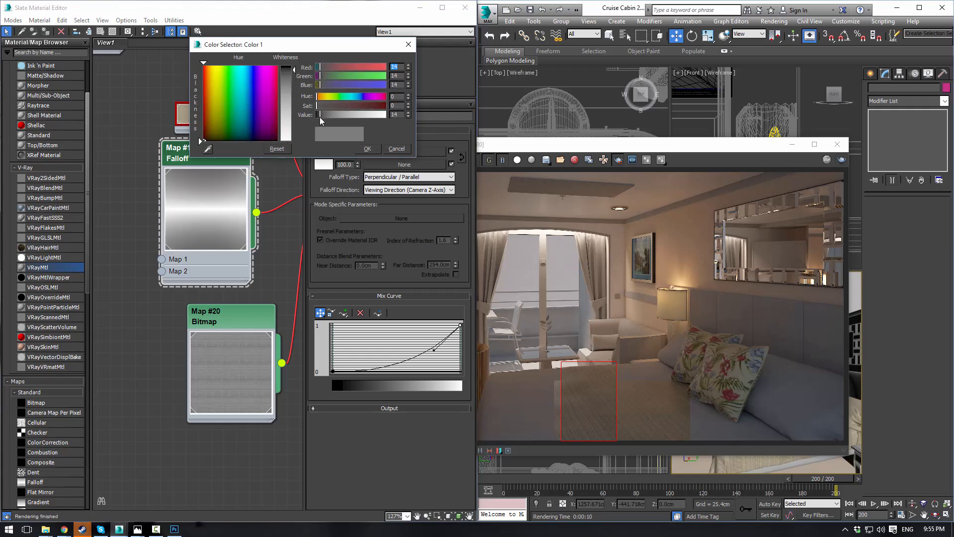
{"action": "left_click", "coordinate": [367, 149]}
Re-render the small bed region, and render a larger region covering the whole bed and its pillows
{"action": "left_click", "coordinate": [827, 159]}
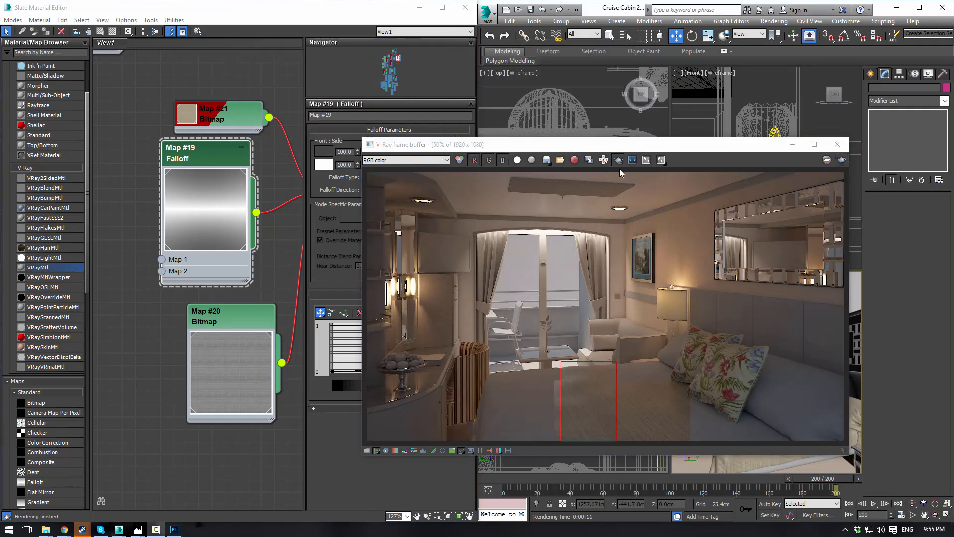
{"action": "left_click_drag", "start_coordinate": [479, 326], "coordinate": [857, 492]}
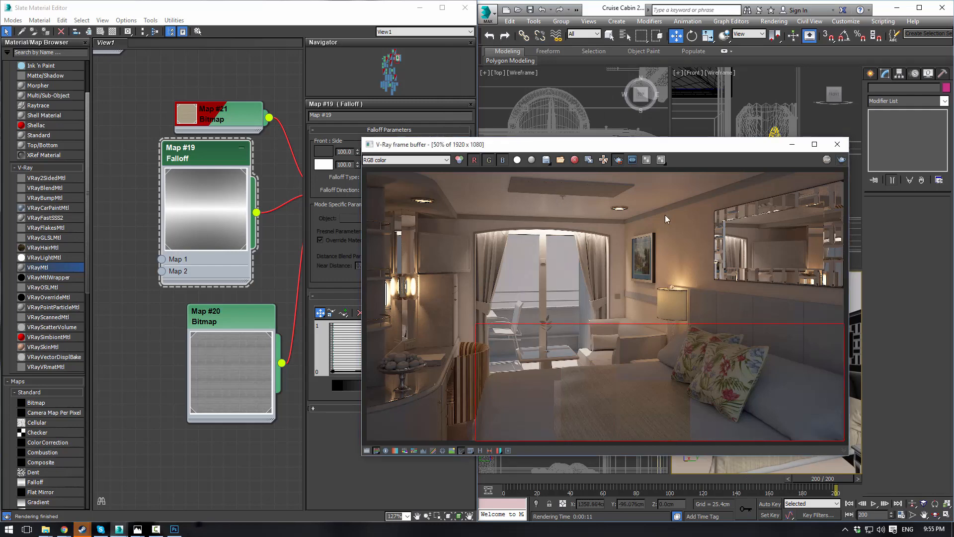
{"action": "left_click", "coordinate": [841, 160]}
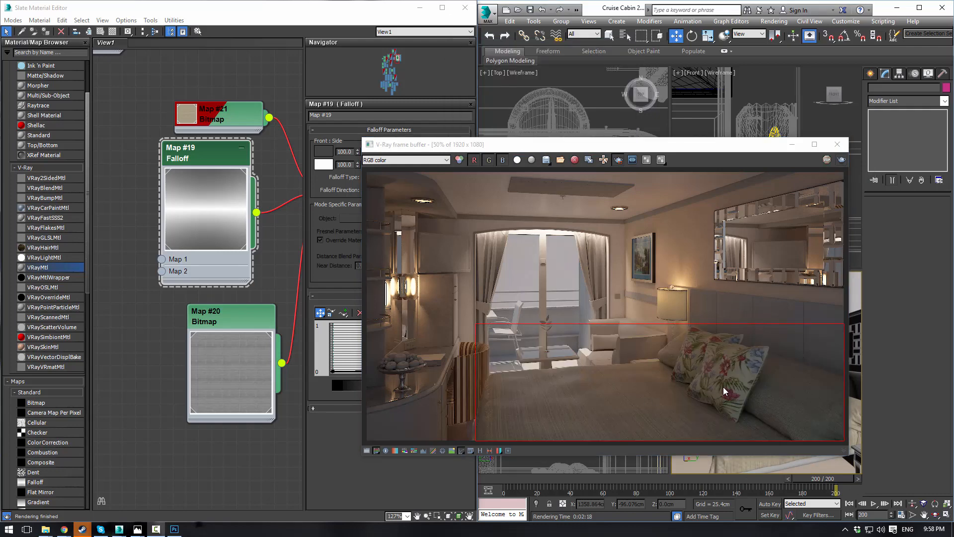
Raise the Bed Diffuse.jpg bitmap's output amount to 2.0 and check the Bed material's preview sphere
{"action": "double_click", "coordinate": [216, 118]}
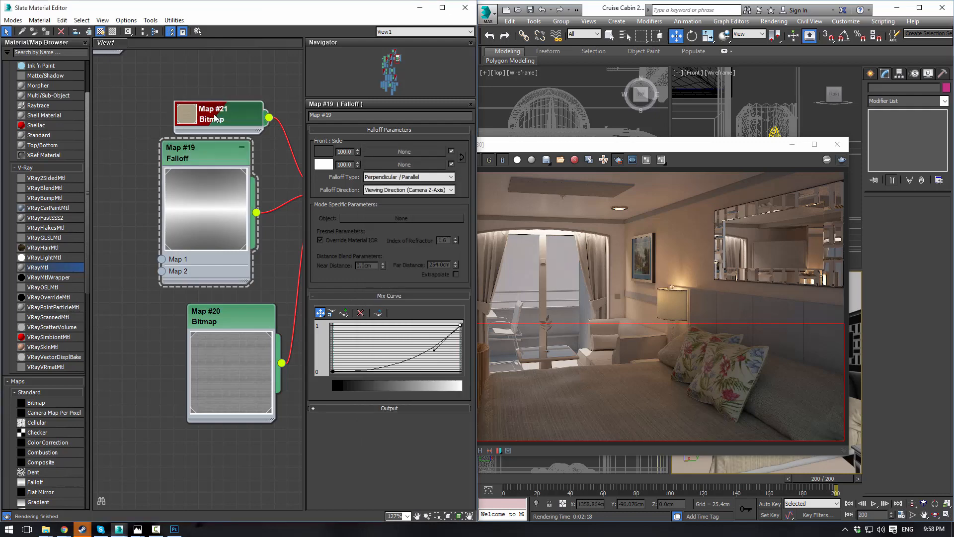
{"action": "left_click", "coordinate": [374, 399]}
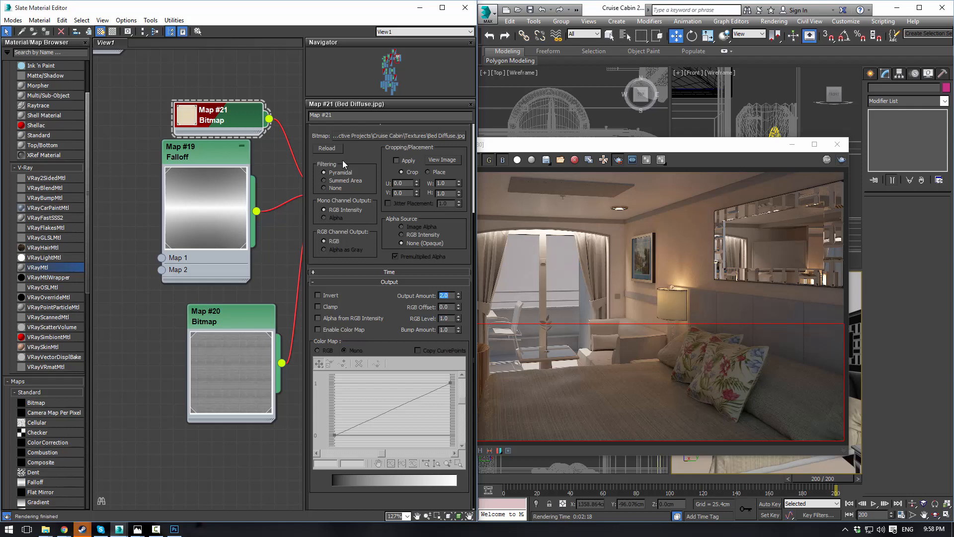
{"action": "middle_click_drag", "start_coordinate": [266, 178], "coordinate": [209, 157]}
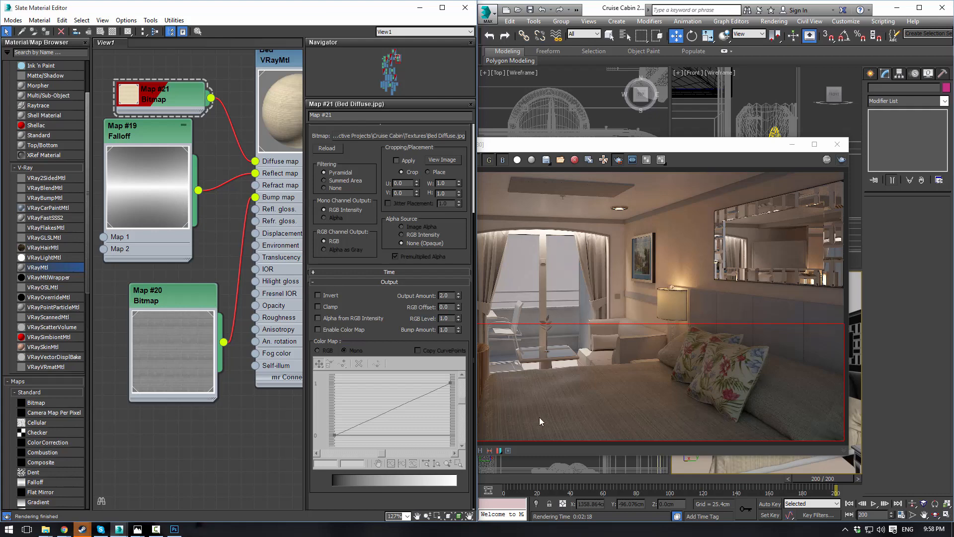
Test-render a narrow vertical strip of the bed, closing the frame buffer and enlarging the camera view when done
{"action": "left_click", "coordinate": [616, 162]}
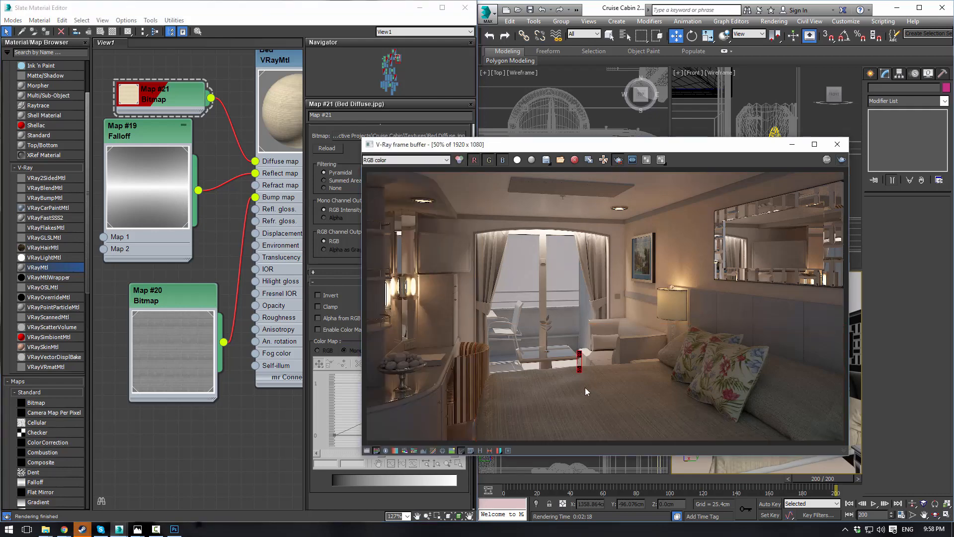
{"action": "left_click", "coordinate": [841, 160]}
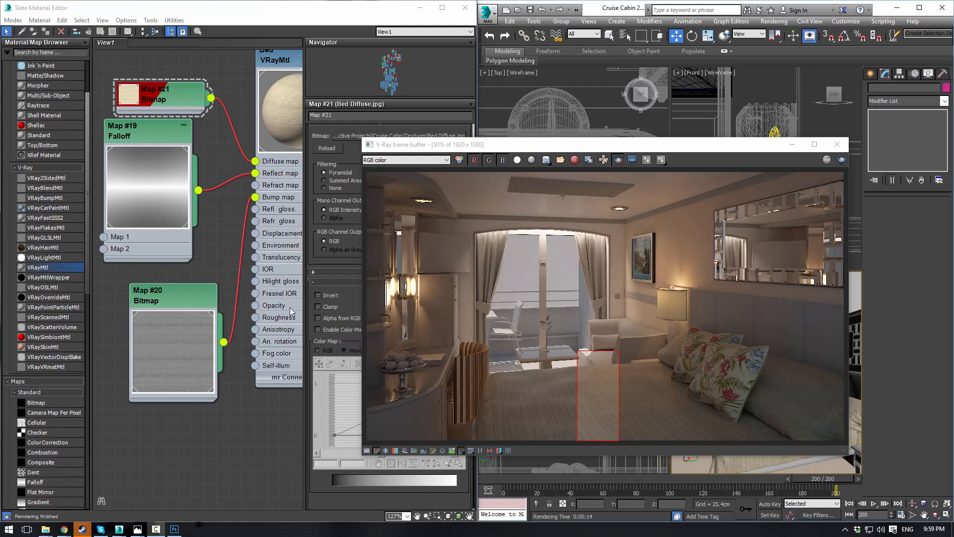
{"action": "middle_click_drag", "start_coordinate": [239, 420], "coordinate": [238, 410]}
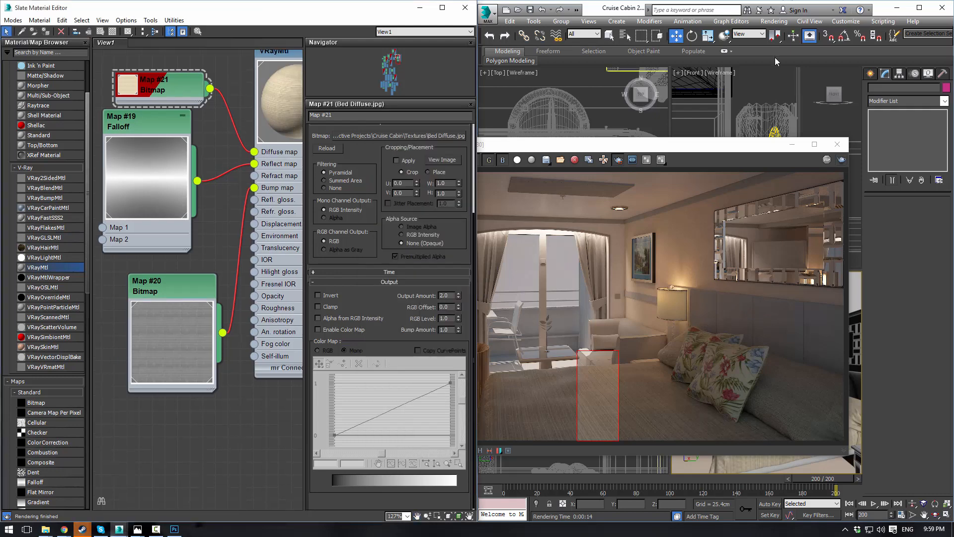
{"action": "left_click_drag", "start_coordinate": [752, 144], "coordinate": [808, 138]}
{"action": "left_click", "coordinate": [893, 138]}
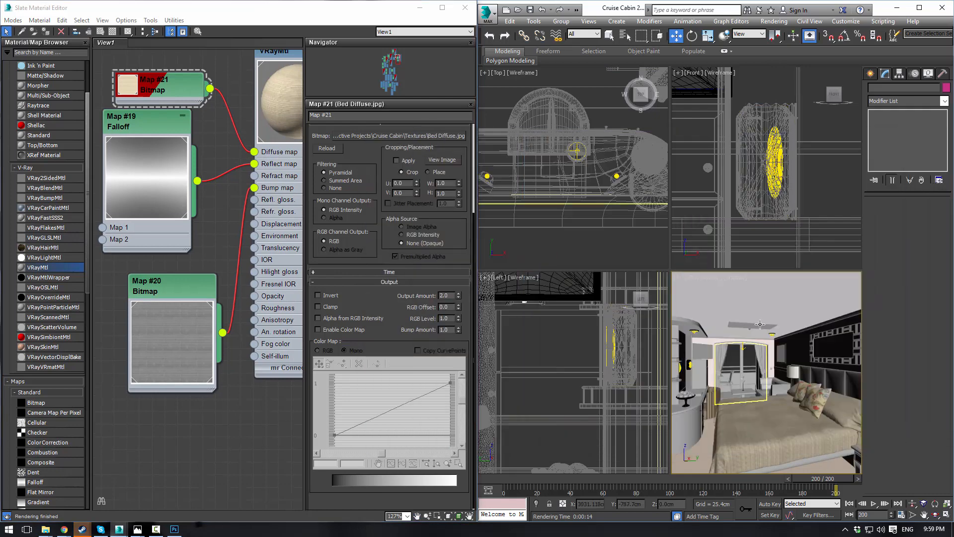
{"action": "key", "text": "alt+w"}
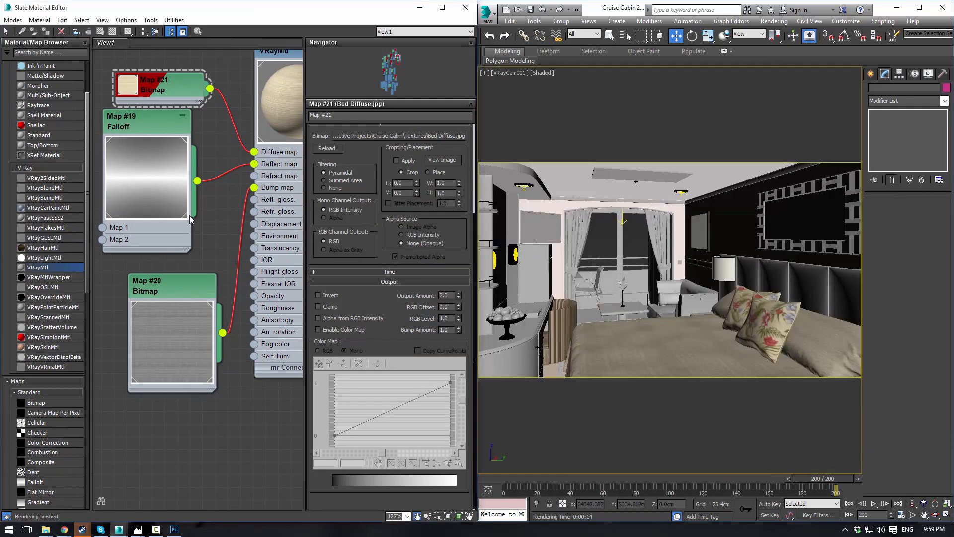
Duplicate the Bed material together with its diffuse, falloff and bump maps, and name the copy panel
{"action": "scroll", "coordinate": [174, 246], "scroll_direction": "down", "scroll_amount": 5}
{"action": "middle_click_drag", "start_coordinate": [196, 201], "coordinate": [176, 218]}
{"action": "middle_click_drag", "start_coordinate": [173, 133], "coordinate": [196, 214]}
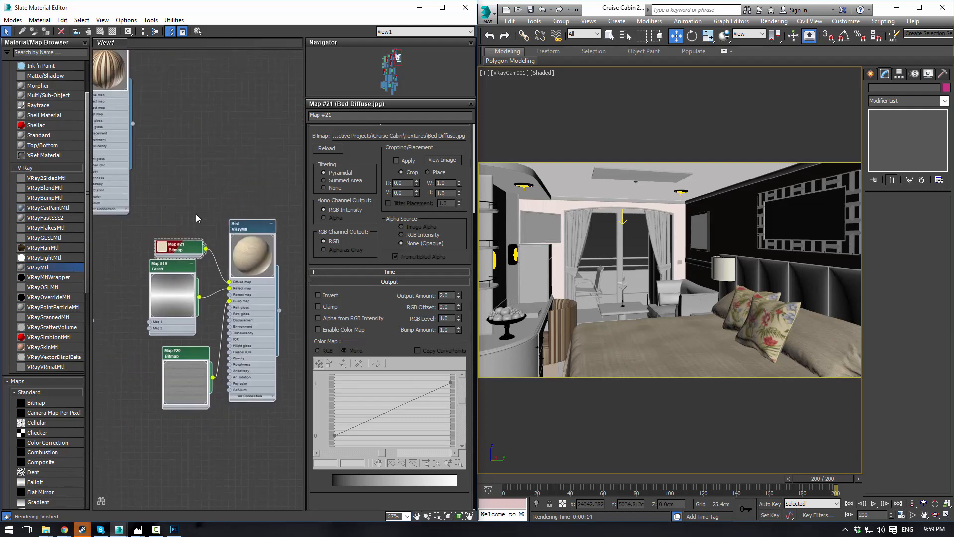
{"action": "left_click_drag", "start_coordinate": [243, 222], "coordinate": [242, 22], "text": "shift"}
{"action": "middle_click_drag", "start_coordinate": [241, 101], "coordinate": [222, 168]}
{"action": "double_click", "coordinate": [221, 168]}
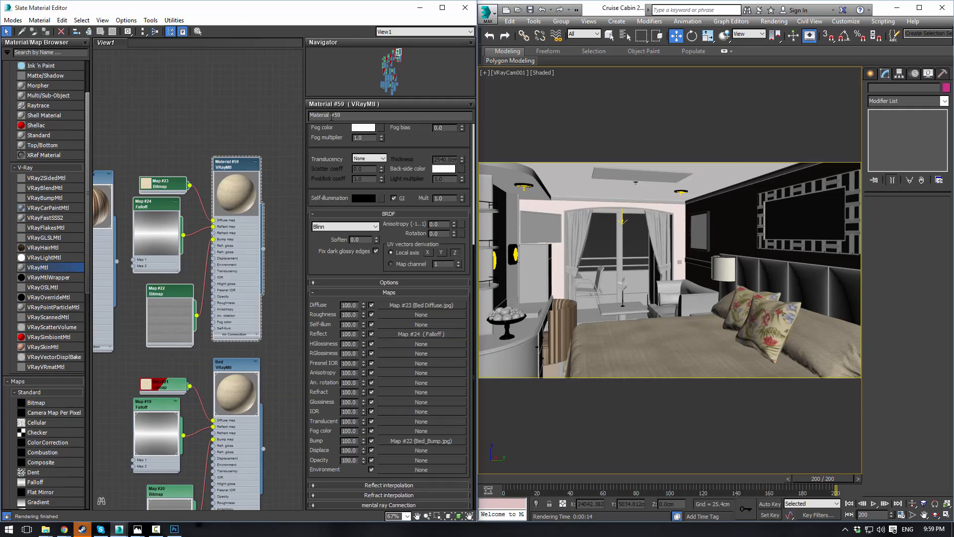
{"action": "triple_click", "coordinate": [353, 117]}
{"action": "type", "text": "panel"}
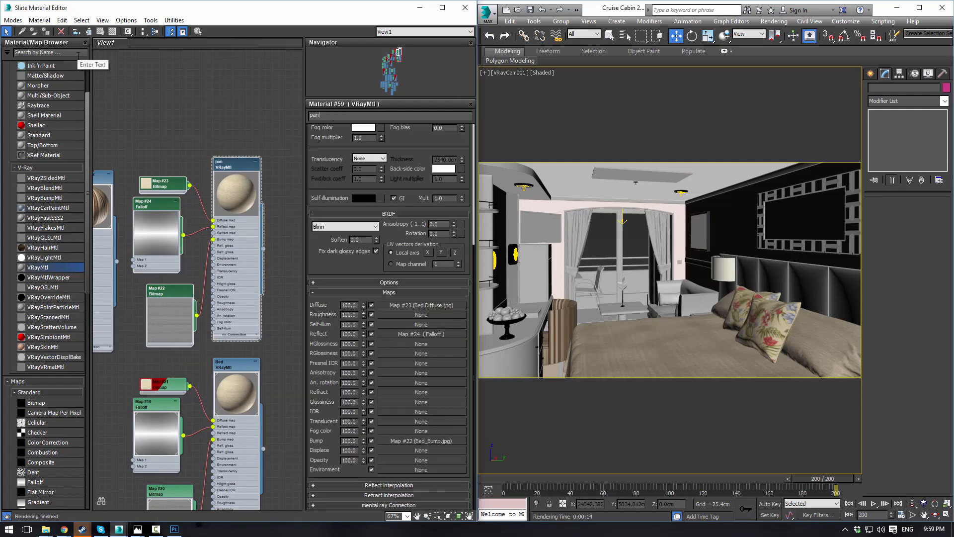
{"action": "key", "text": "Return"}
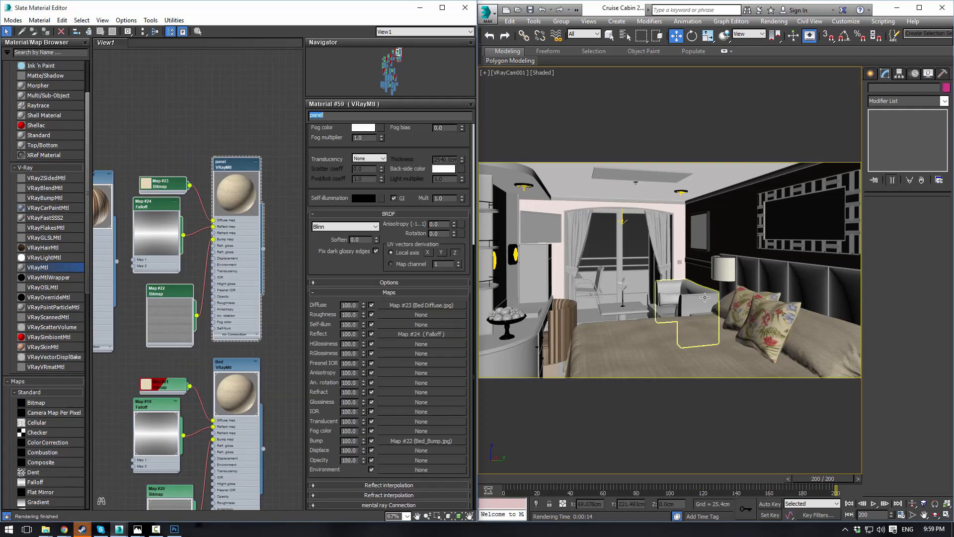
Assign the panel material to the five headboard panels behind the bed
{"action": "left_click", "coordinate": [730, 287]}
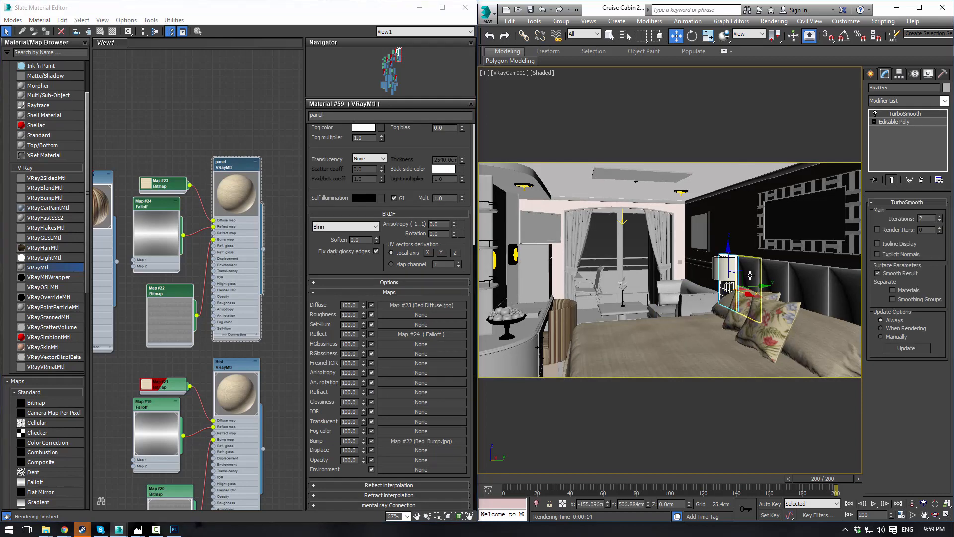
{"action": "left_click", "coordinate": [750, 275], "text": "ctrl"}
{"action": "left_click", "coordinate": [774, 277], "text": "ctrl"}
{"action": "left_click", "coordinate": [807, 280], "text": "ctrl"}
{"action": "left_click", "coordinate": [841, 285], "text": "ctrl"}
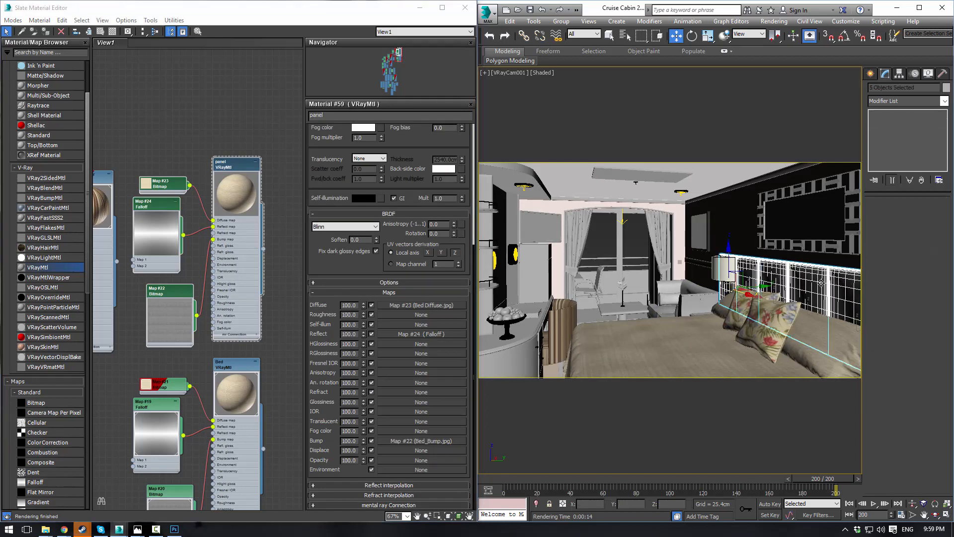
{"action": "left_click", "coordinate": [232, 164]}
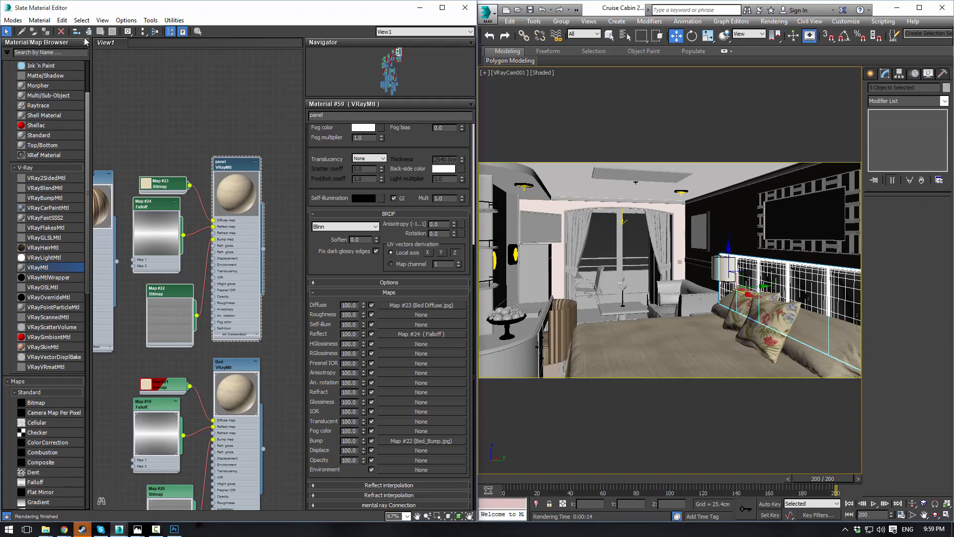
{"action": "left_click", "coordinate": [46, 31]}
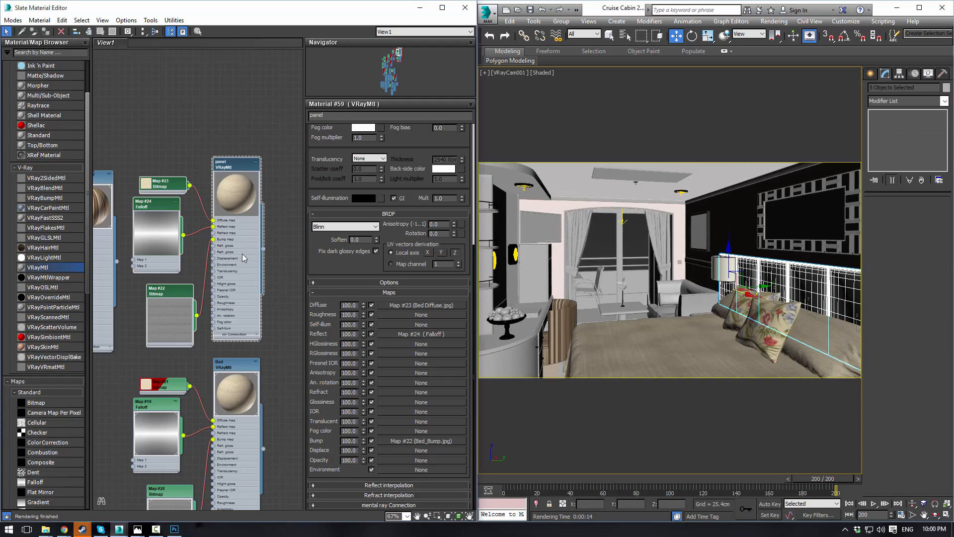
{"action": "left_click_drag", "start_coordinate": [264, 248], "coordinate": [774, 281]}
{"action": "left_click", "coordinate": [689, 284]}
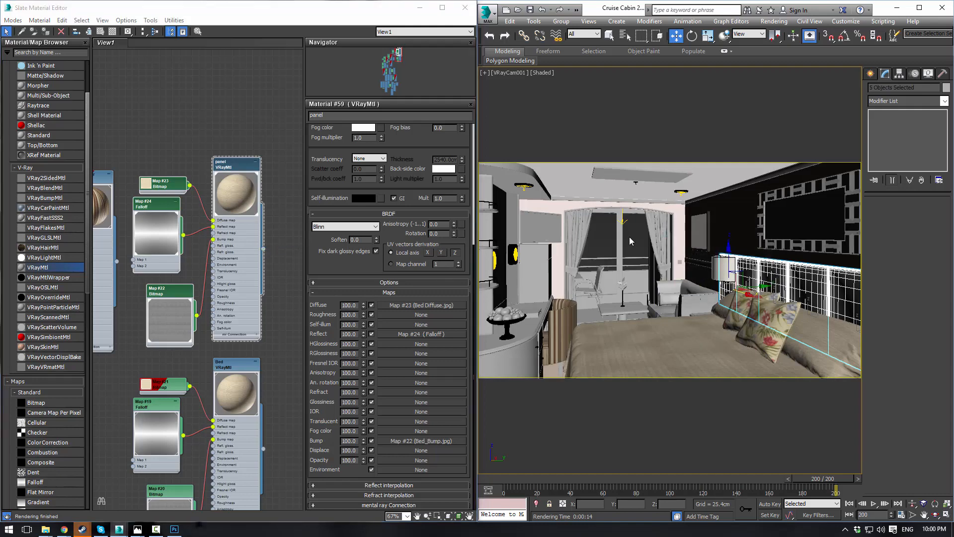
{"action": "left_click", "coordinate": [629, 237]}
Expand the panel material's diffuse bitmap node and space its map nodes apart in the material graph
{"action": "left_click", "coordinate": [154, 182]}
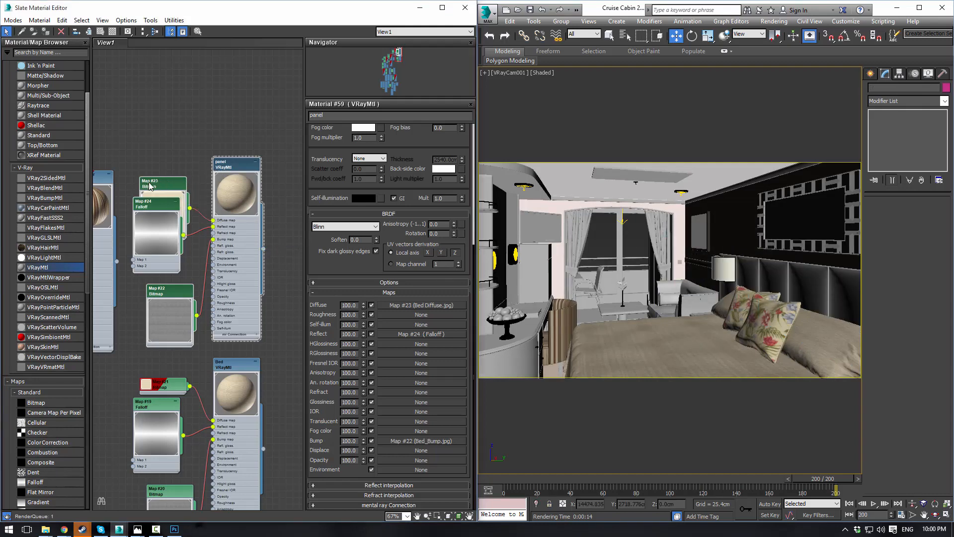
{"action": "left_click_drag", "start_coordinate": [156, 206], "coordinate": [169, 59]}
{"action": "middle_click_drag", "start_coordinate": [168, 175], "coordinate": [166, 220]}
{"action": "scroll", "coordinate": [165, 220], "scroll_direction": "up", "scroll_amount": 1}
{"action": "scroll", "coordinate": [165, 223], "scroll_direction": "up", "scroll_amount": 3}
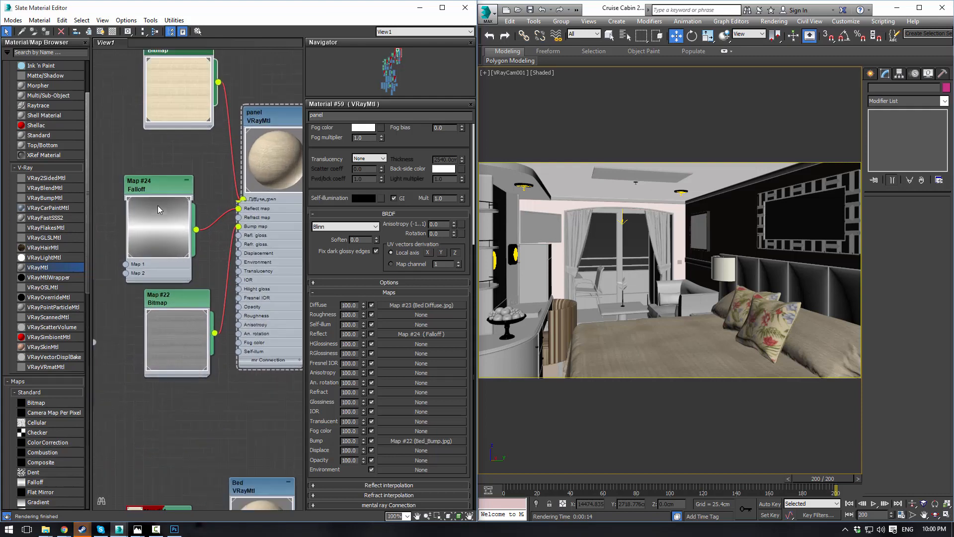
{"action": "left_click_drag", "start_coordinate": [154, 179], "coordinate": [180, 157]}
{"action": "middle_click_drag", "start_coordinate": [183, 149], "coordinate": [164, 194]}
{"action": "scroll", "coordinate": [164, 194], "scroll_direction": "up", "scroll_amount": 1}
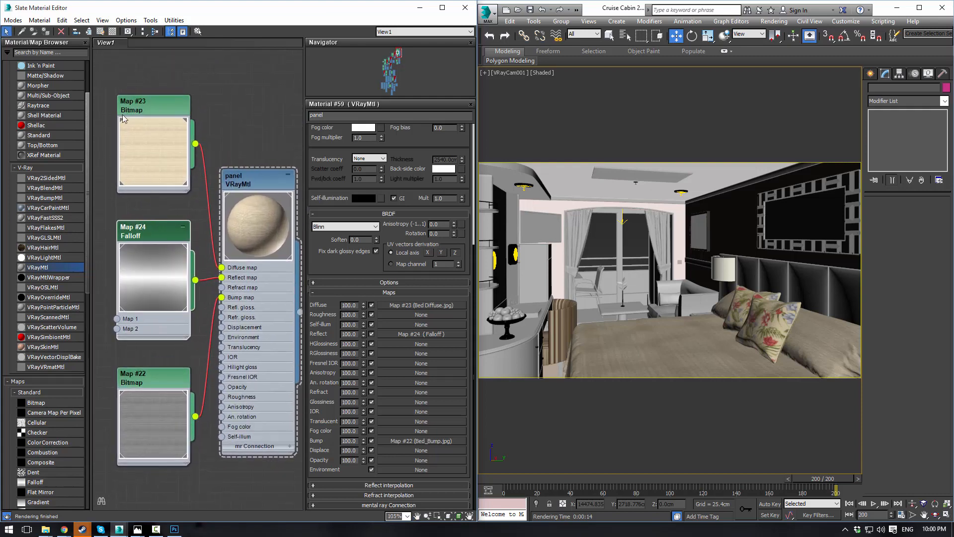
Delete the panel material's diffuse bitmap and set its diffuse color to a warm beige with hue 29, saturation 44 and value 199
{"action": "left_click", "coordinate": [141, 105]}
{"action": "key", "text": "Delete"}
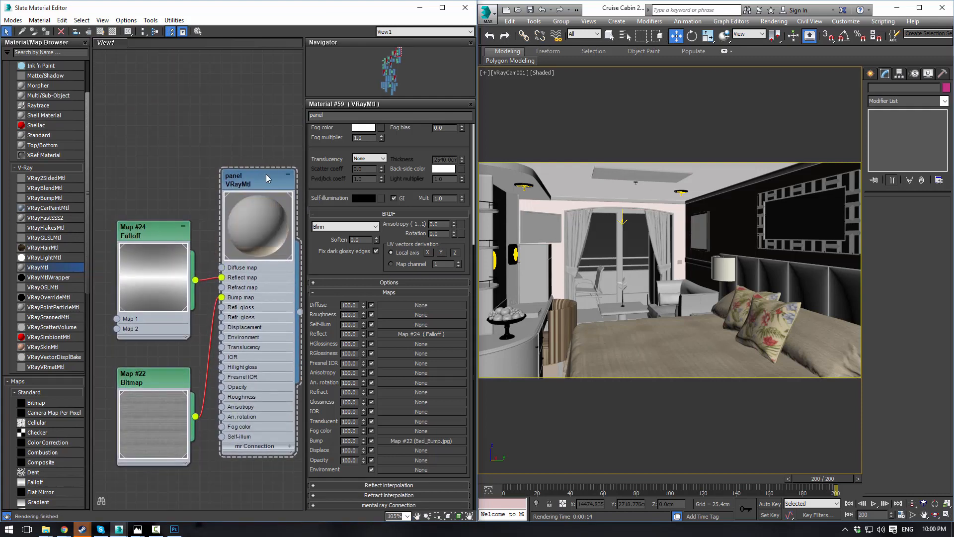
{"action": "scroll", "coordinate": [360, 209], "scroll_direction": "up", "scroll_amount": 8}
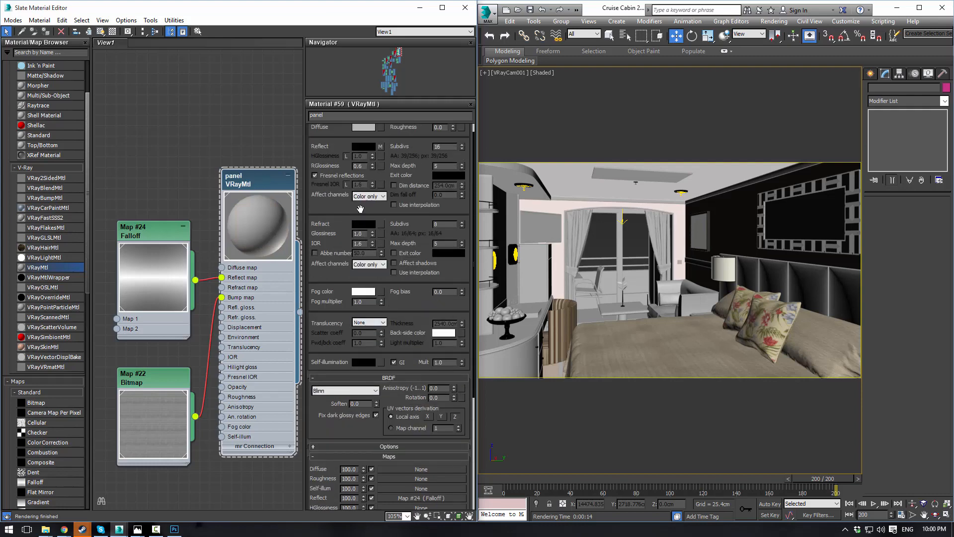
{"action": "scroll", "coordinate": [361, 208], "scroll_direction": "up", "scroll_amount": 1}
{"action": "left_click", "coordinate": [365, 142]}
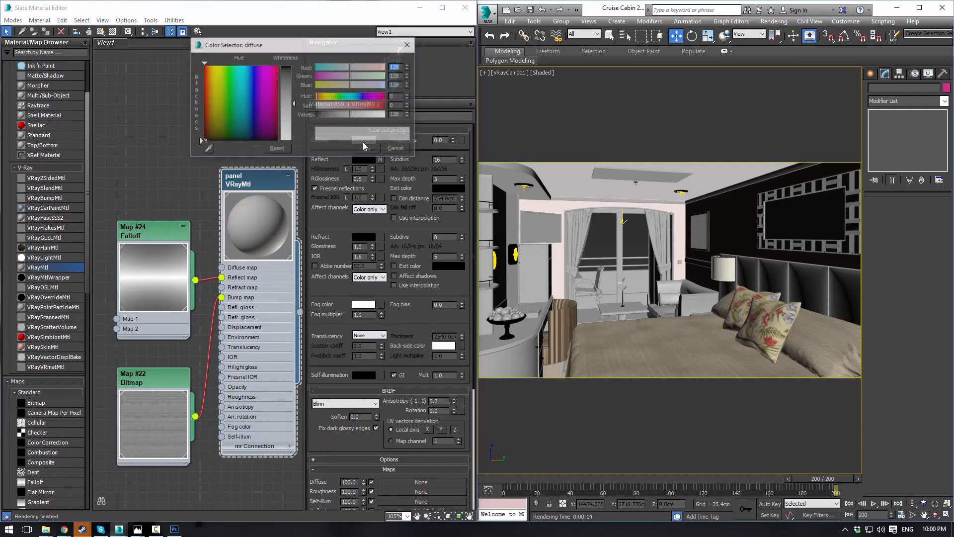
{"action": "left_click", "coordinate": [362, 84]}
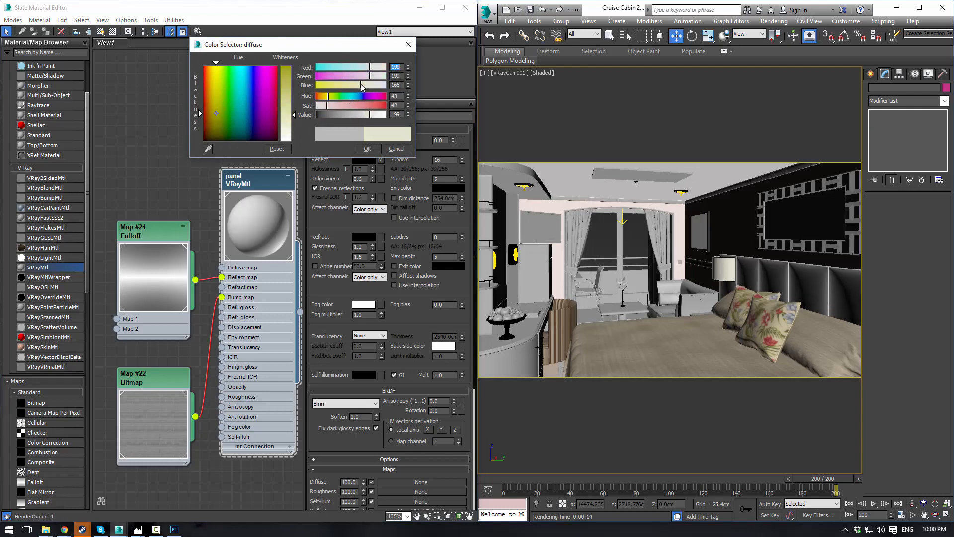
{"action": "left_click", "coordinate": [324, 97]}
{"action": "left_click_drag", "start_coordinate": [340, 106], "coordinate": [329, 109]}
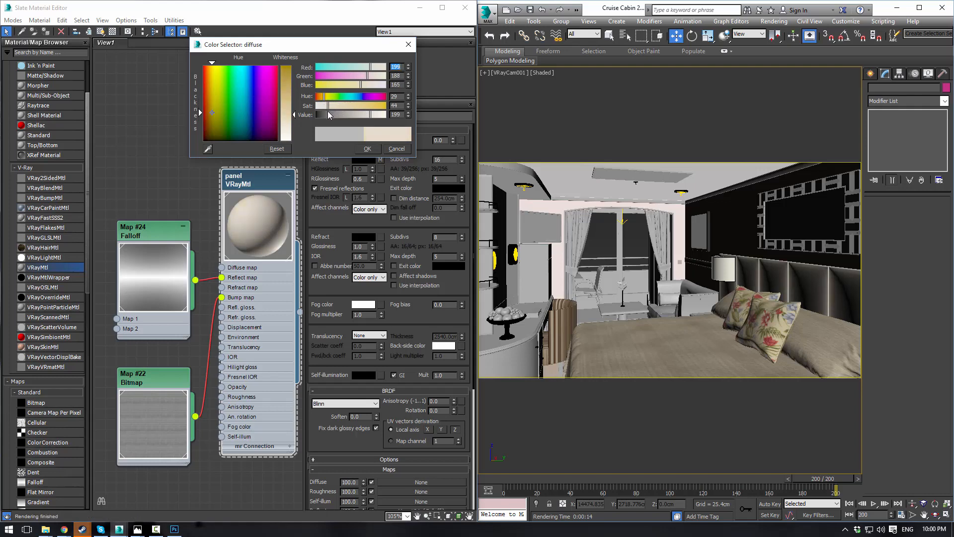
{"action": "left_click", "coordinate": [369, 150]}
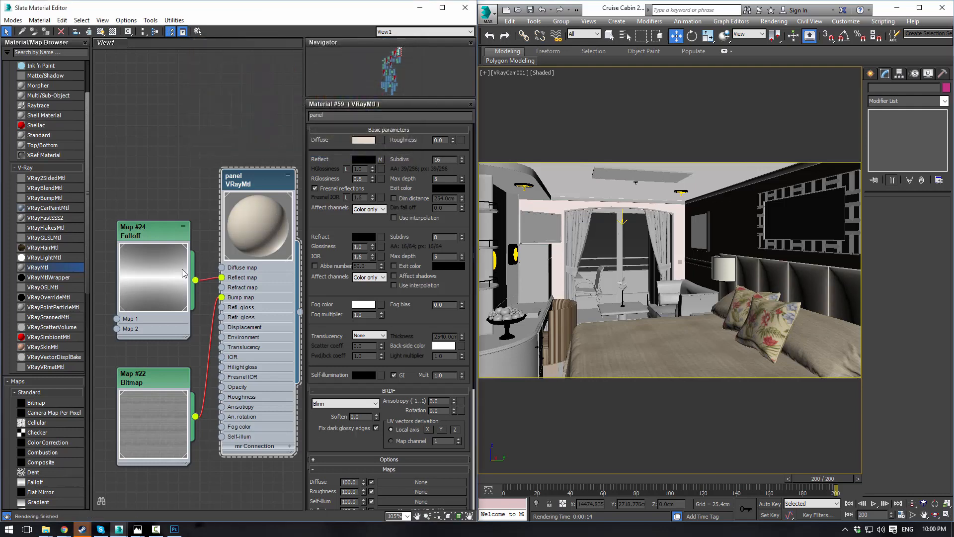
Set the panel material's Bed_Bump.jpg tiling to 1.0 in U and V, and test-render a region over the headboard panels
{"action": "double_click", "coordinate": [153, 381]}
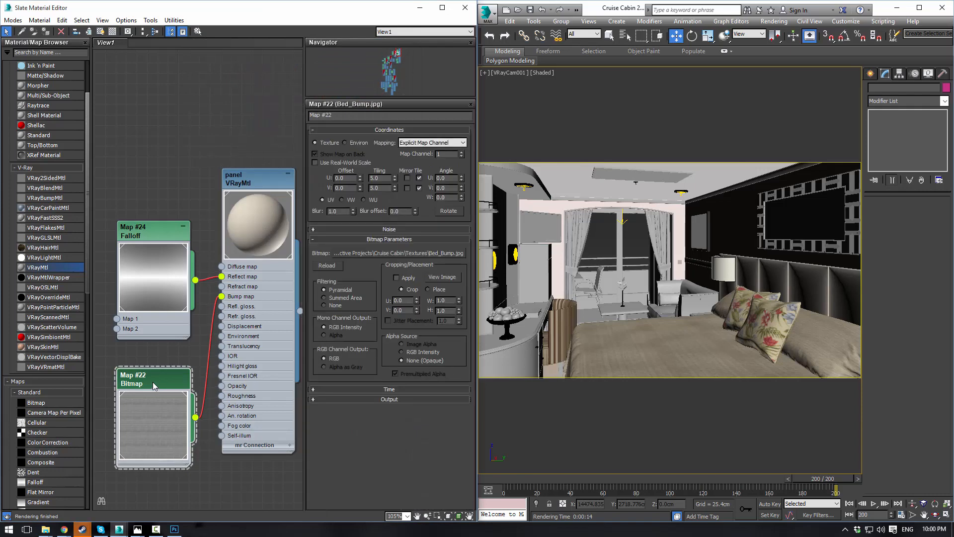
{"action": "double_click", "coordinate": [380, 178]}
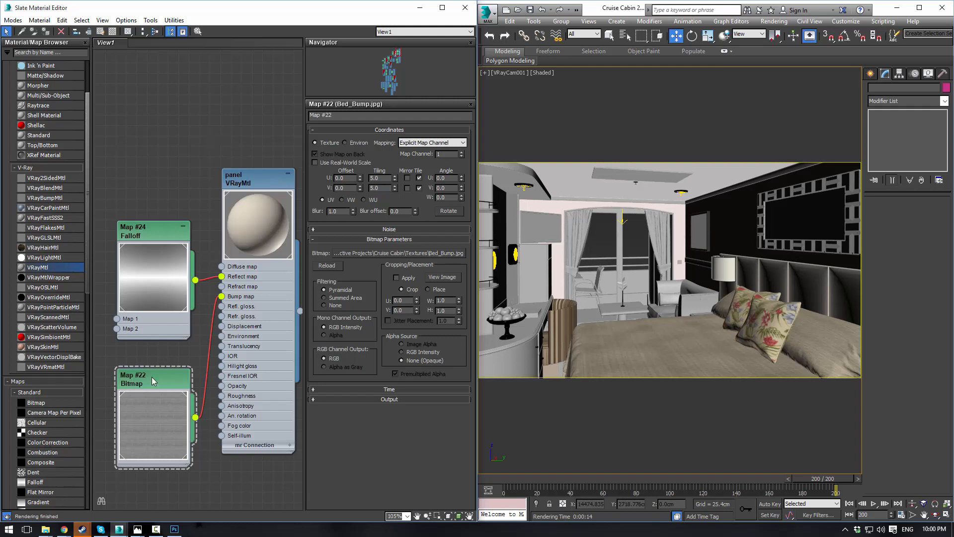
{"action": "key", "text": "BackSpace"}
{"action": "key", "text": "BackSpace"}
{"action": "key", "text": "BackSpace"}
{"action": "type", "text": "1"}
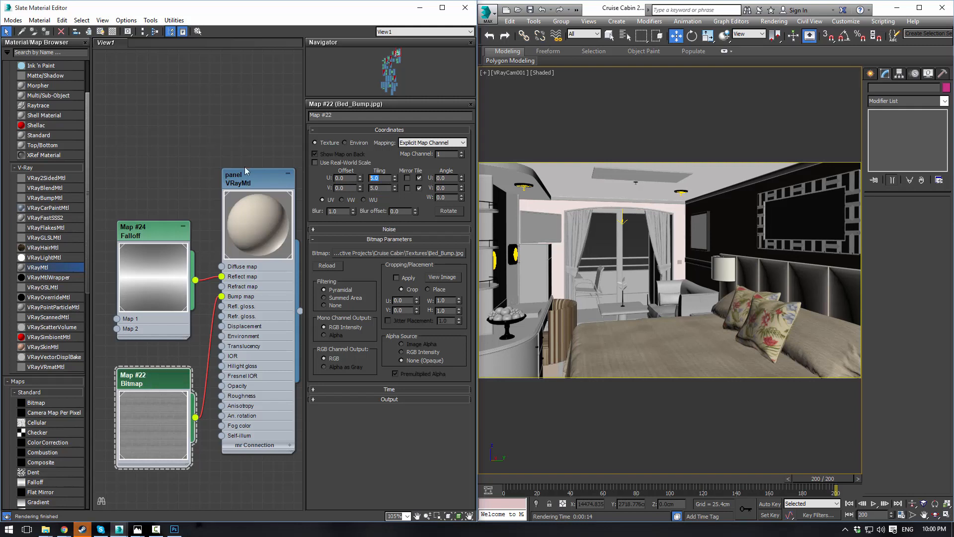
{"action": "key", "text": "Tab"}
{"action": "type", "text": "1"}
{"action": "key", "text": "Return"}
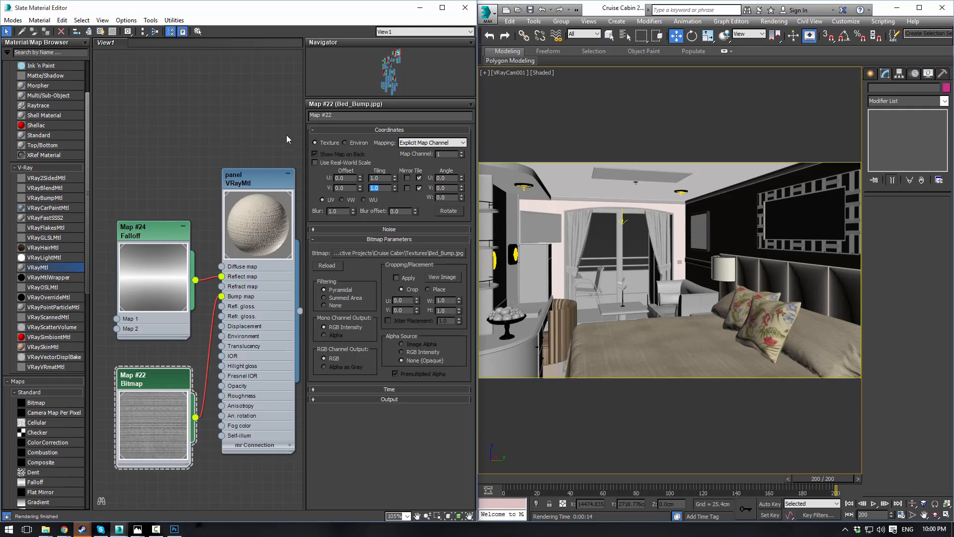
{"action": "key", "text": "shift+q"}
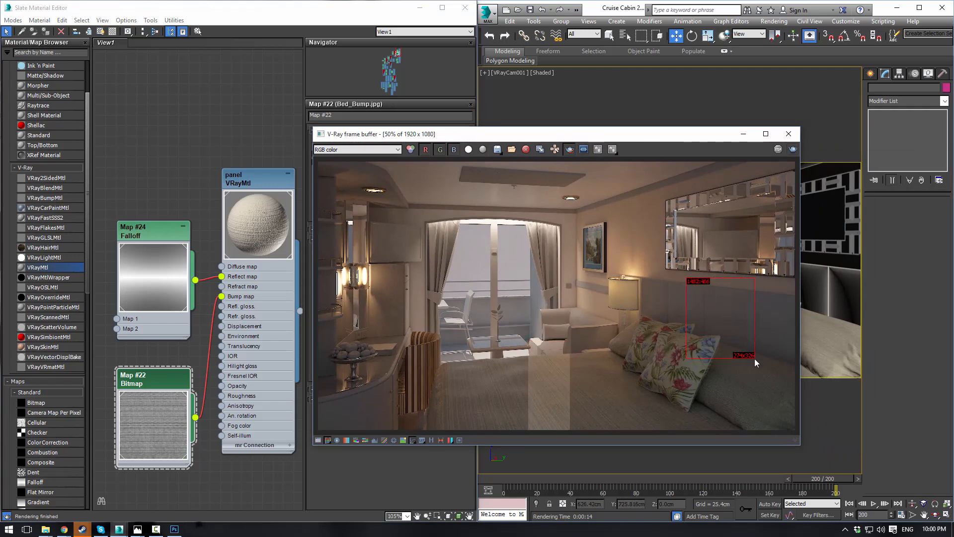
{"action": "left_click", "coordinate": [793, 149]}
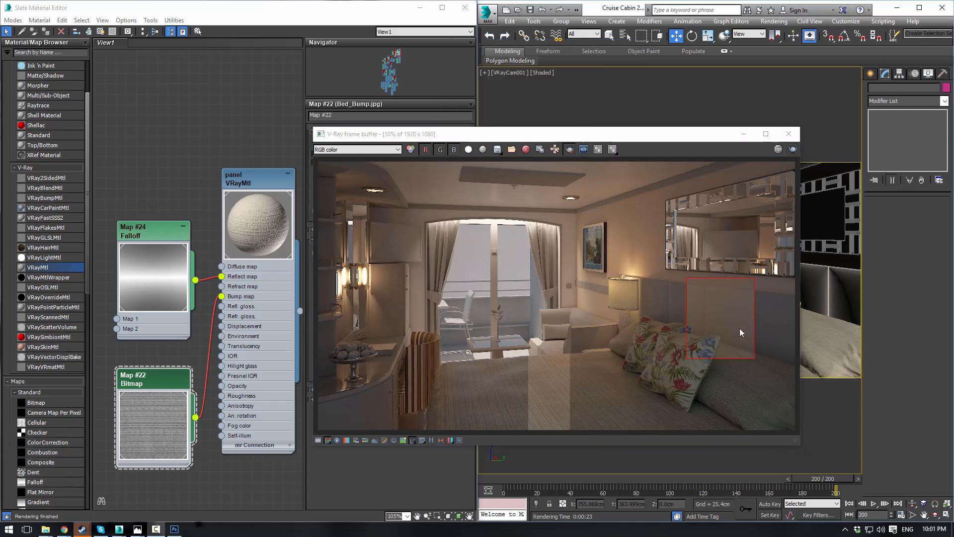
Set the U and V tiling of the panel material's bump bitmap to 3.0
{"action": "left_click", "coordinate": [151, 374]}
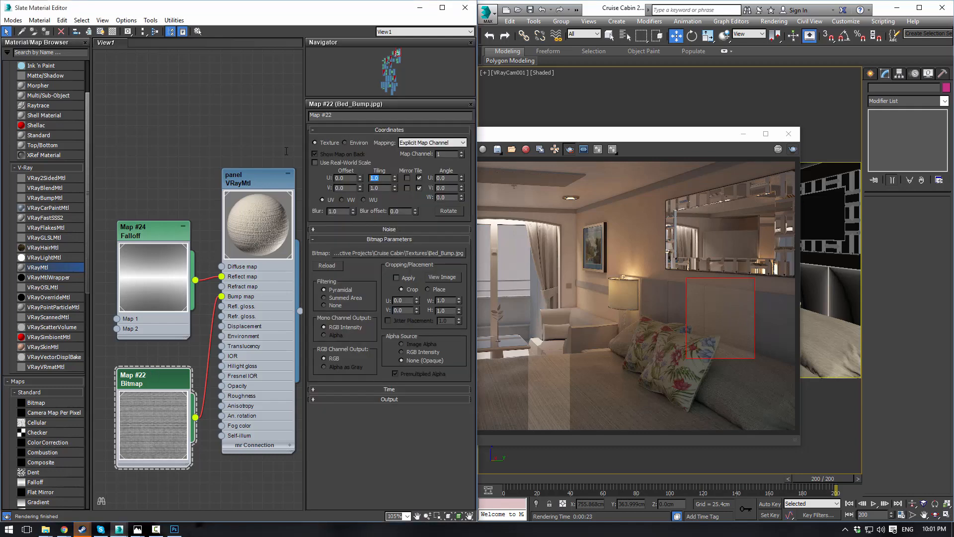
{"action": "type", "text": "3"}
{"action": "key", "text": "Tab"}
{"action": "type", "text": "3"}
{"action": "key", "text": "Return"}
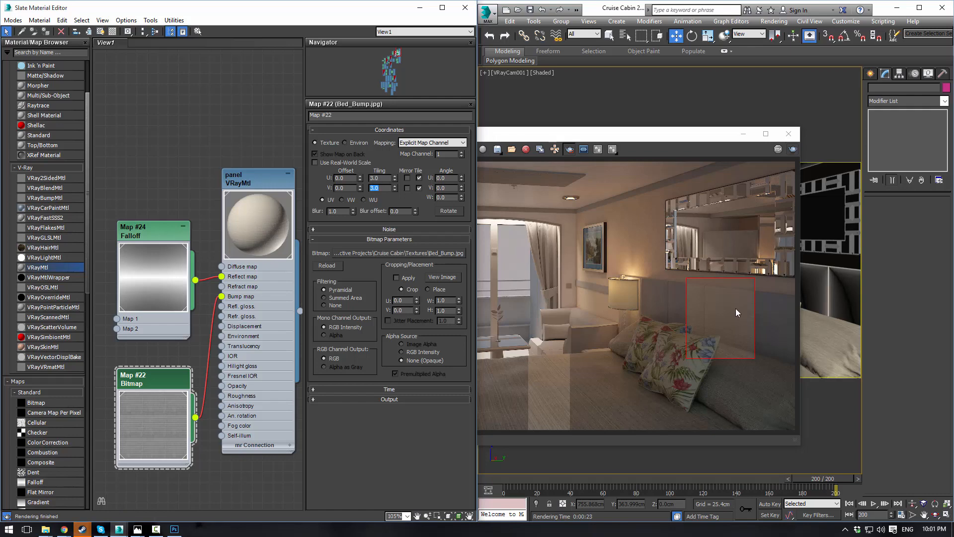
Set the panel Falloff map's front color to grey value 102 and show a checkered background behind the panel material's preview sphere
{"action": "left_click", "coordinate": [147, 241]}
{"action": "left_click", "coordinate": [325, 154]}
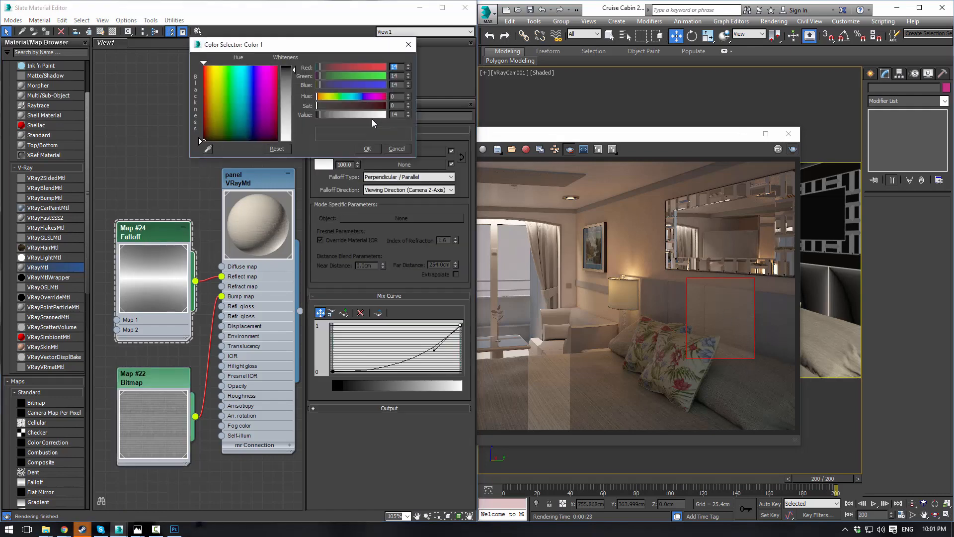
{"action": "left_click_drag", "start_coordinate": [336, 115], "coordinate": [344, 114]}
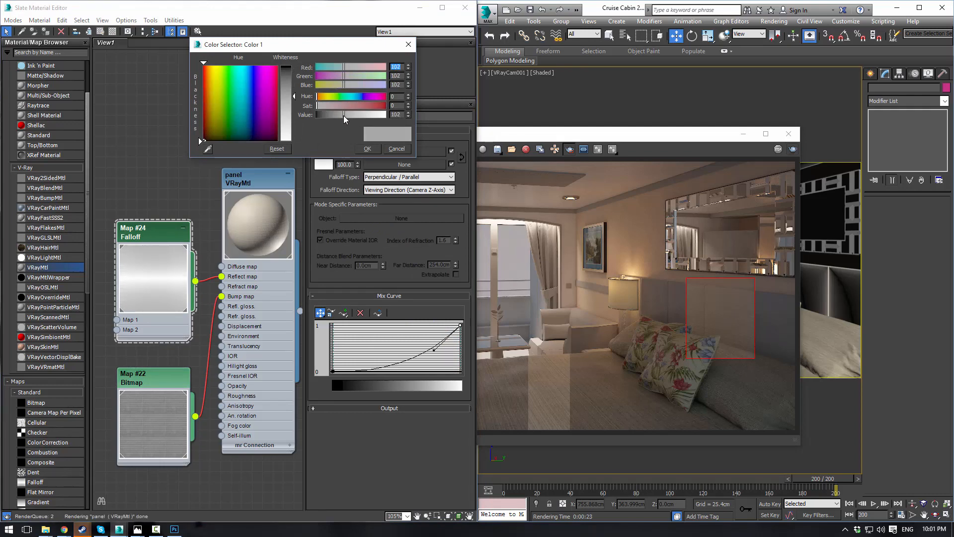
{"action": "left_click", "coordinate": [368, 149]}
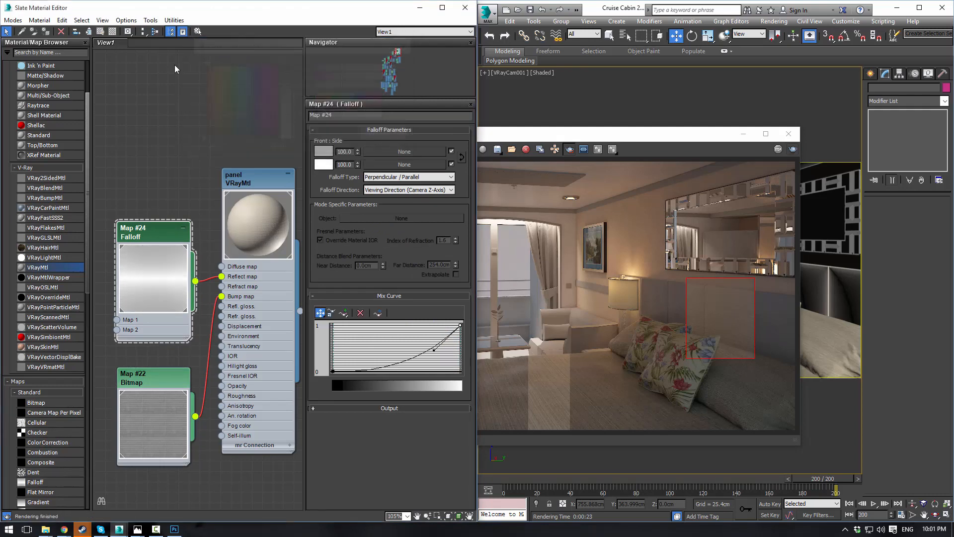
{"action": "double_click", "coordinate": [255, 187]}
{"action": "left_click", "coordinate": [113, 32]}
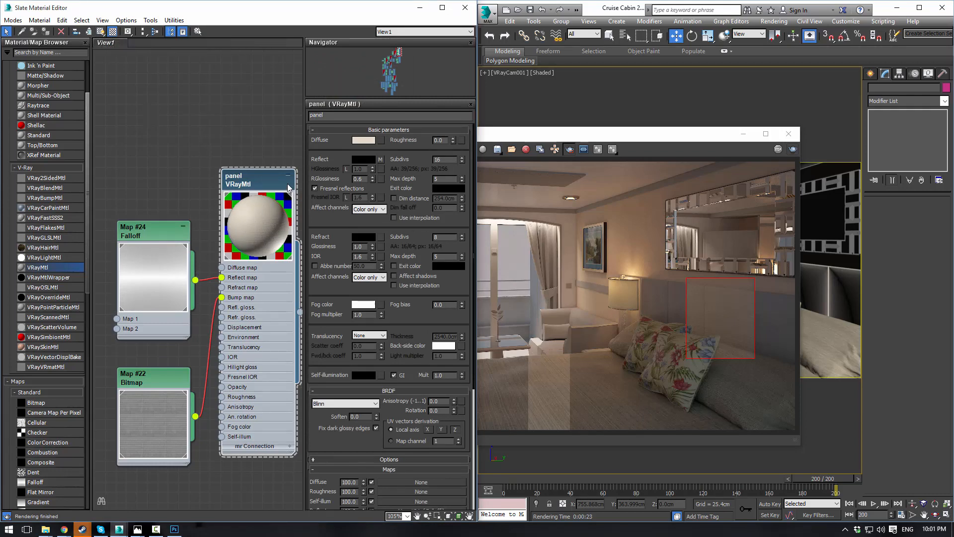
Set the panel material's reflection glossiness to 0.7 and test-render the headboard region
{"action": "double_click", "coordinate": [363, 179]}
{"action": "left_click", "coordinate": [688, 135]}
{"action": "left_click", "coordinate": [777, 149]}
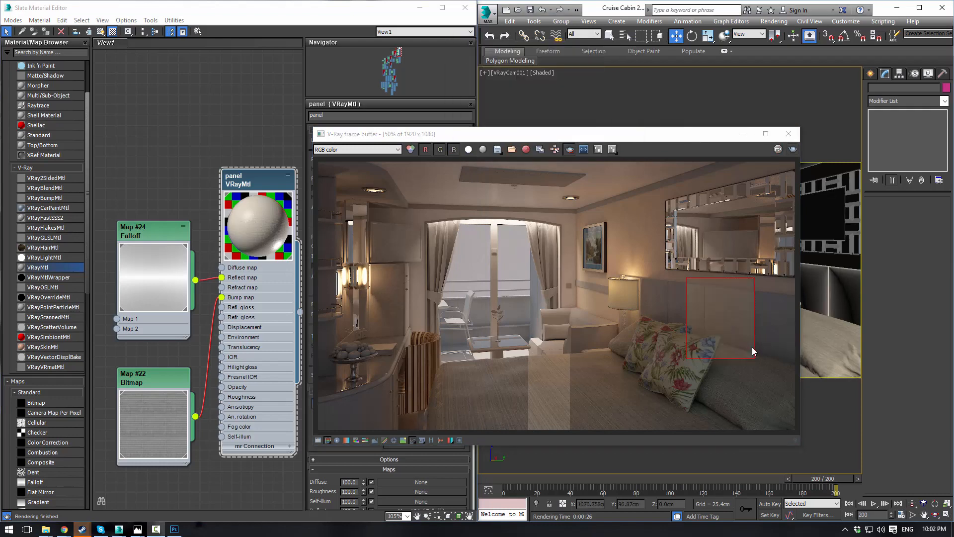
{"action": "mouse_move", "coordinate": [260, 174]}
{"action": "left_mouse_down"}
{"action": "mouse_move", "coordinate": [249, 180]}
{"action": "mouse_move", "coordinate": [258, 175]}
{"action": "left_mouse_up"}
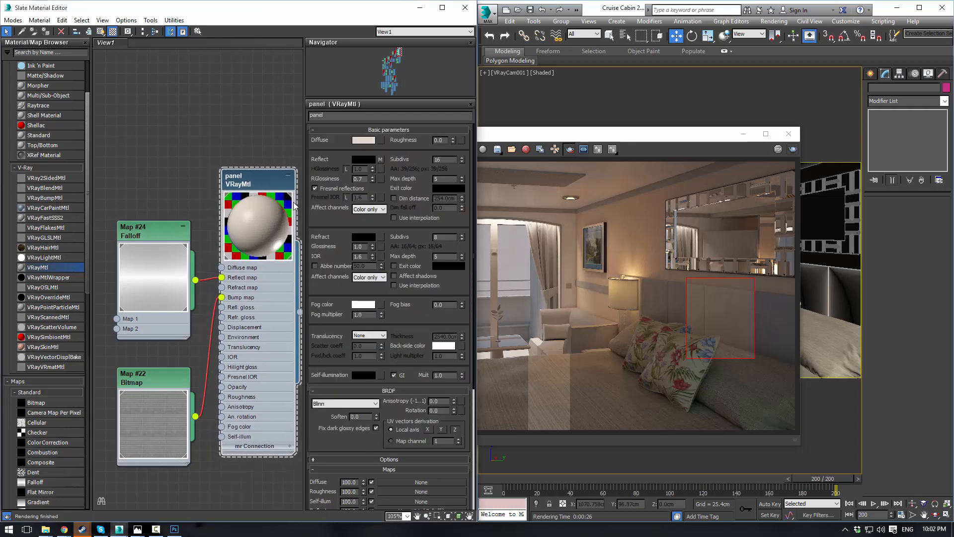
Set the front color of the panel material's Falloff map to a light grey with value 229
{"action": "double_click", "coordinate": [162, 227]}
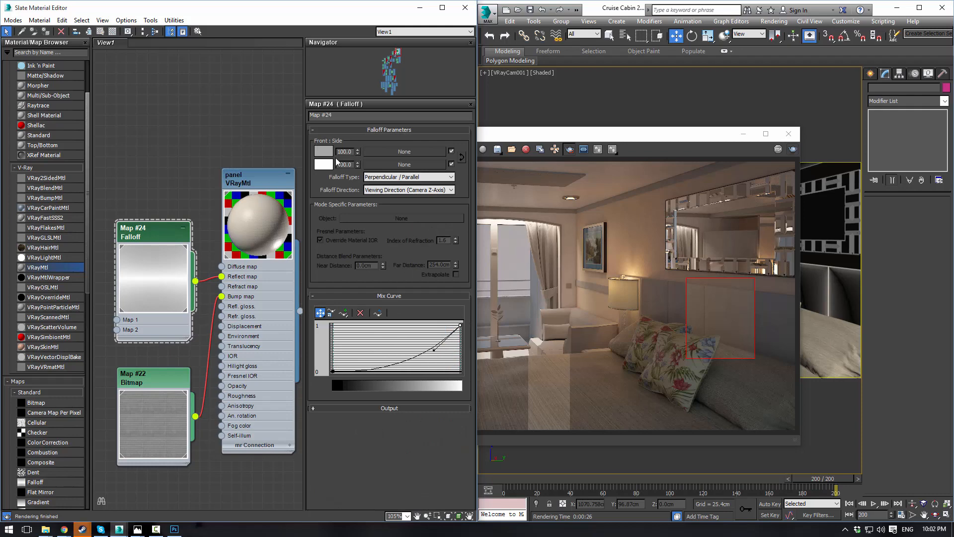
{"action": "double_click", "coordinate": [249, 192]}
{"action": "double_click", "coordinate": [159, 227]}
{"action": "left_click", "coordinate": [324, 151]}
{"action": "left_click", "coordinate": [374, 115]}
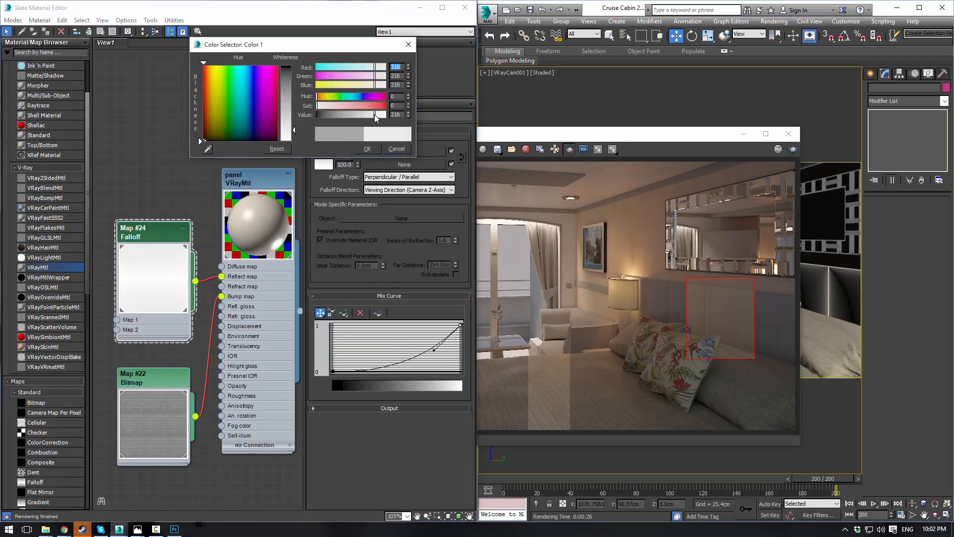
{"action": "left_click_drag", "start_coordinate": [374, 114], "coordinate": [378, 114]}
{"action": "left_click", "coordinate": [366, 149]}
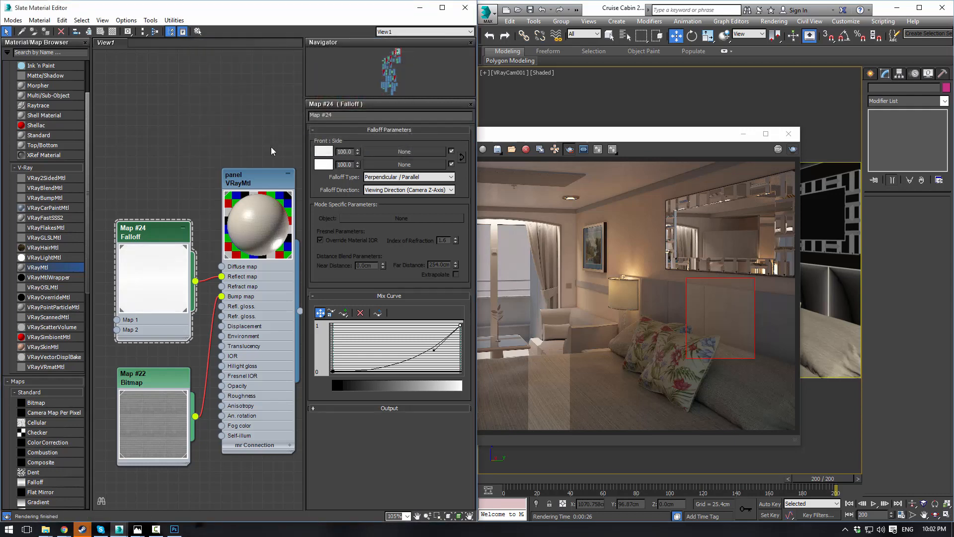
Set the panel material's reflection glossiness to 0.8 and reflection subdivisions to 8, and inspect a test render of the headboard region
{"action": "double_click", "coordinate": [249, 186]}
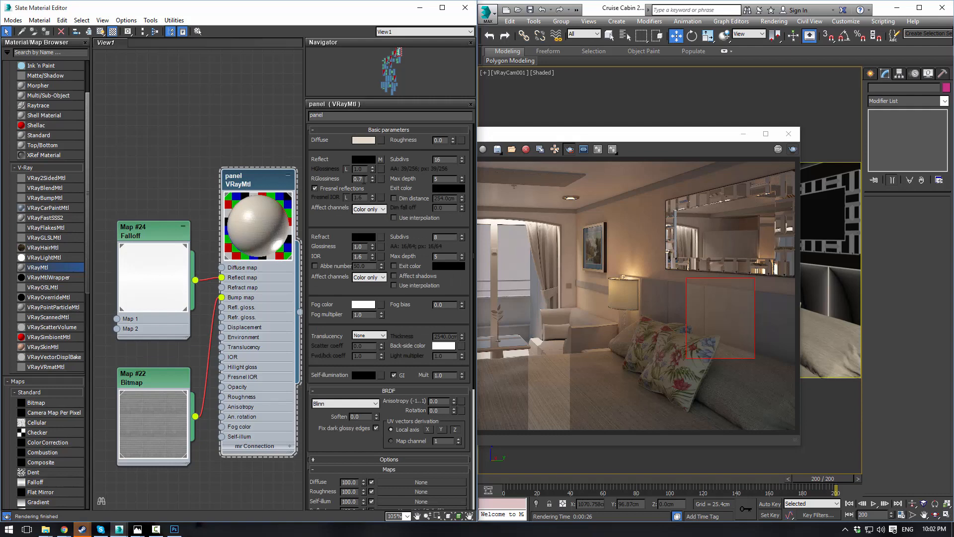
{"action": "left_click", "coordinate": [359, 178]}
{"action": "type", "text": ".8"}
{"action": "key", "text": "Return"}
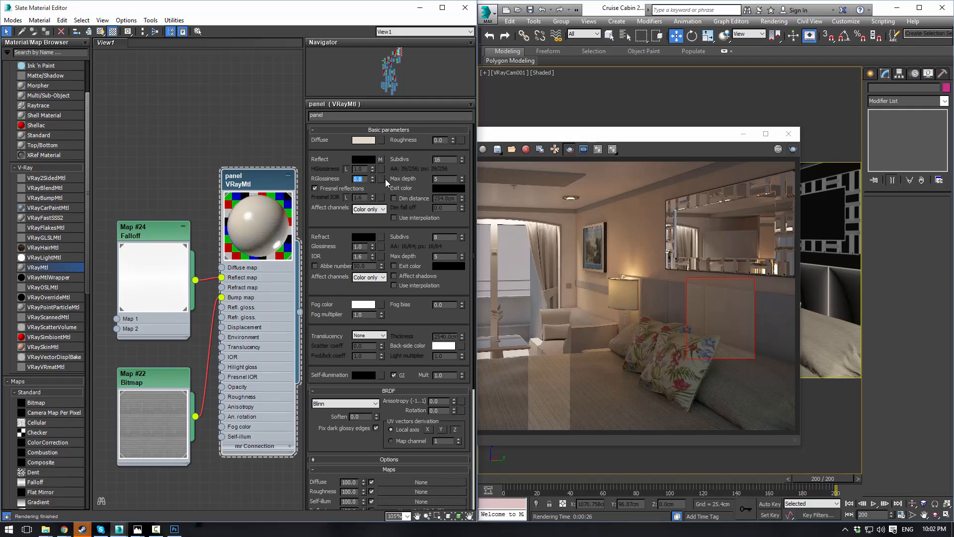
{"action": "type", "text": "8"}
{"action": "key", "text": "Return"}
{"action": "left_click", "coordinate": [793, 150]}
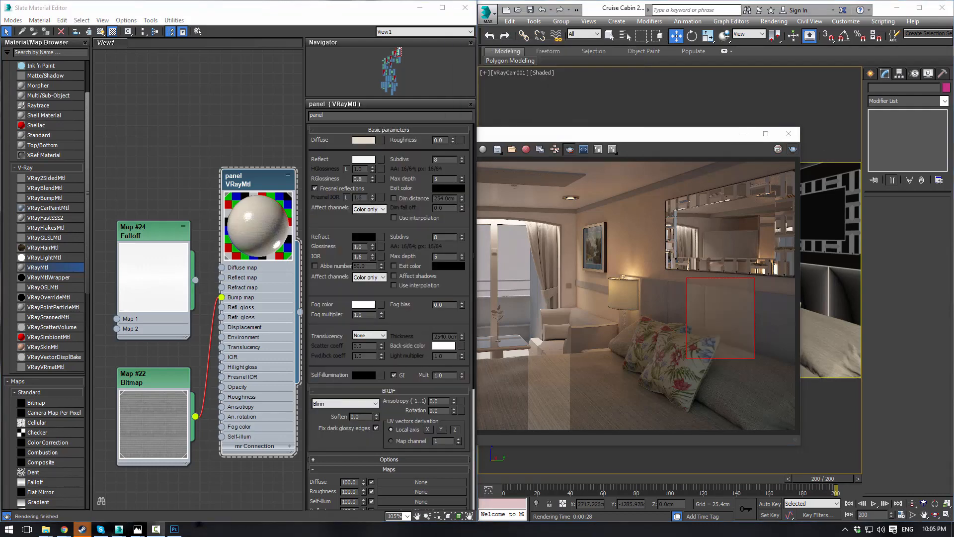
{"action": "scroll", "coordinate": [725, 315], "scroll_direction": "up", "scroll_amount": 5}
{"action": "scroll", "coordinate": [723, 321], "scroll_direction": "down", "scroll_amount": 3}
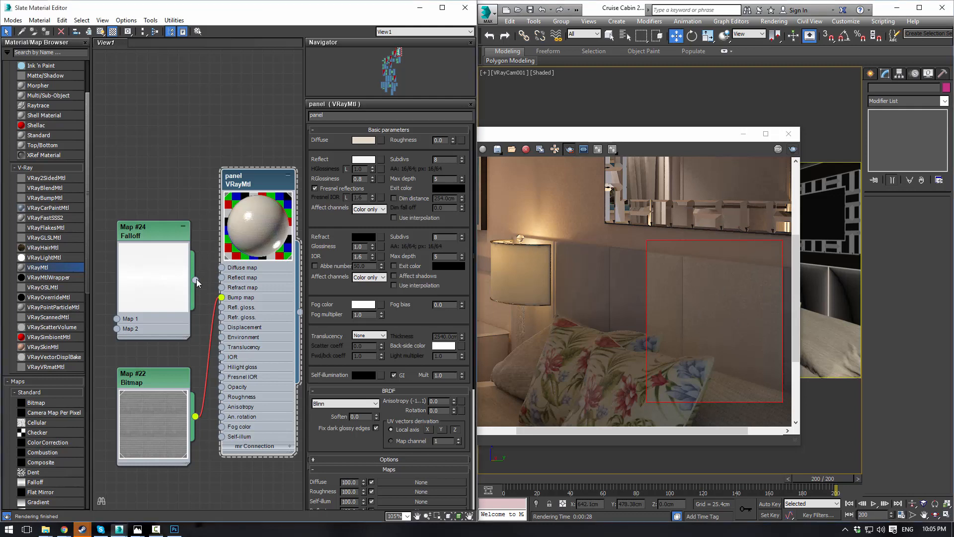
Reconnect the Falloff map to the panel material's reflect map input and check the Falloff's front color
{"action": "left_click_drag", "start_coordinate": [195, 279], "coordinate": [221, 277]}
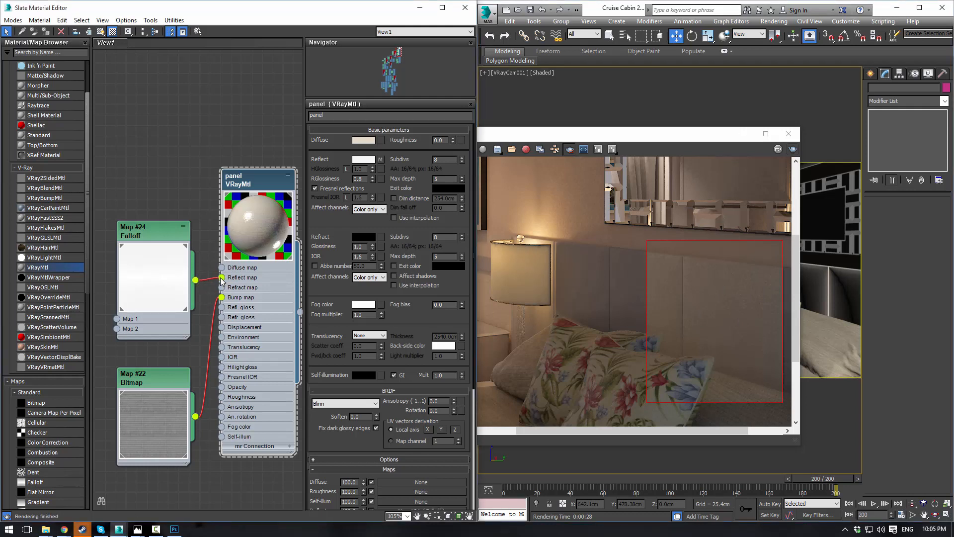
{"action": "double_click", "coordinate": [182, 254]}
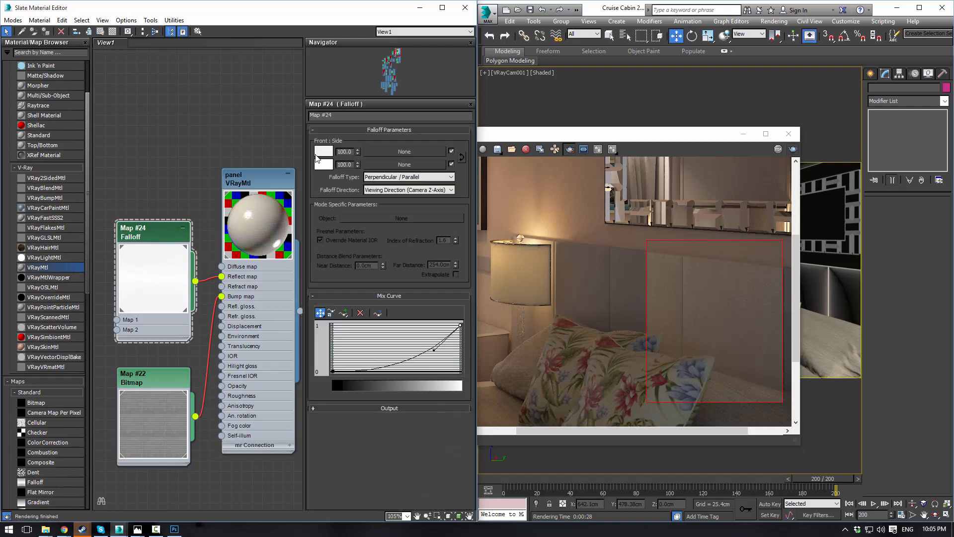
{"action": "left_click", "coordinate": [321, 155]}
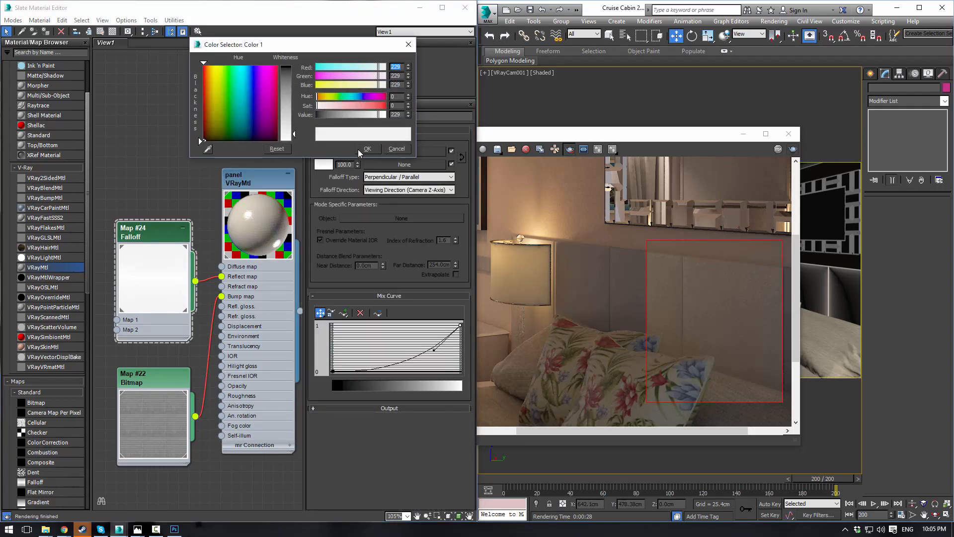
{"action": "left_click", "coordinate": [367, 149]}
Set the Falloff map's side color to pure black with value 0
{"action": "left_click", "coordinate": [324, 164]}
{"action": "left_click", "coordinate": [326, 115]}
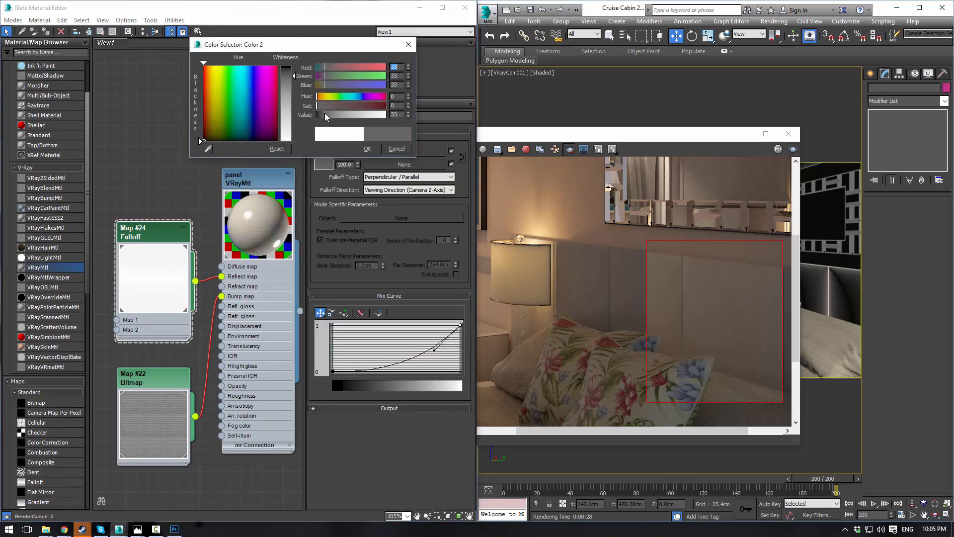
{"action": "left_click_drag", "start_coordinate": [323, 112], "coordinate": [317, 115]}
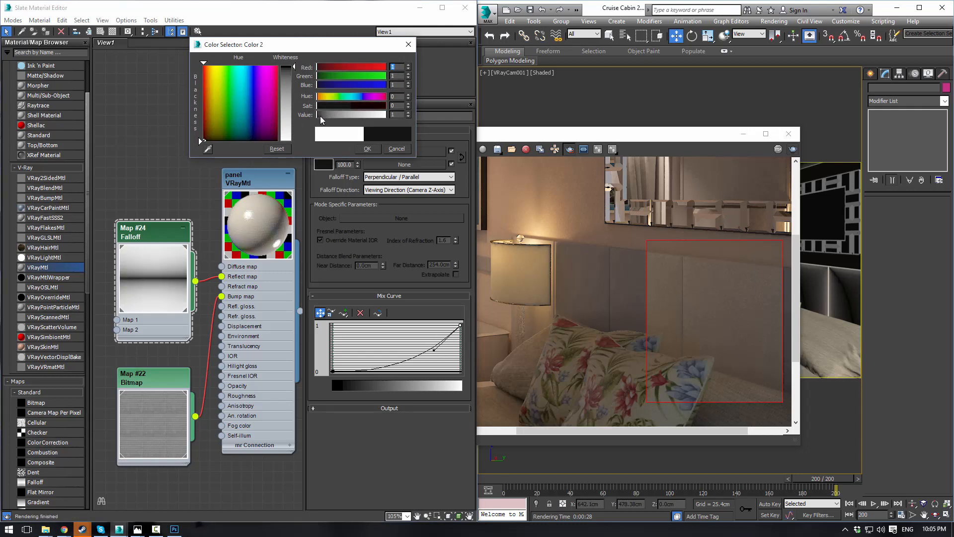
{"action": "left_click", "coordinate": [323, 115]}
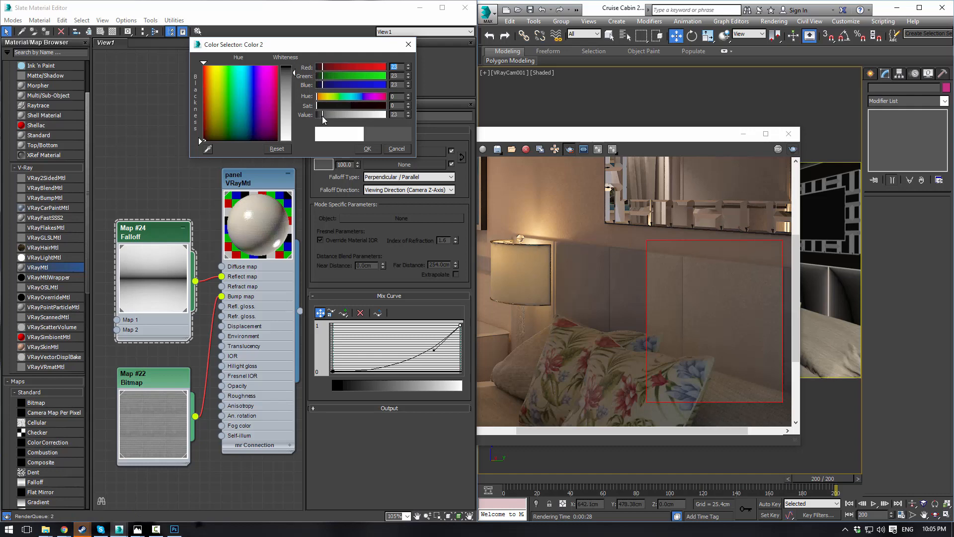
{"action": "left_click", "coordinate": [367, 149]}
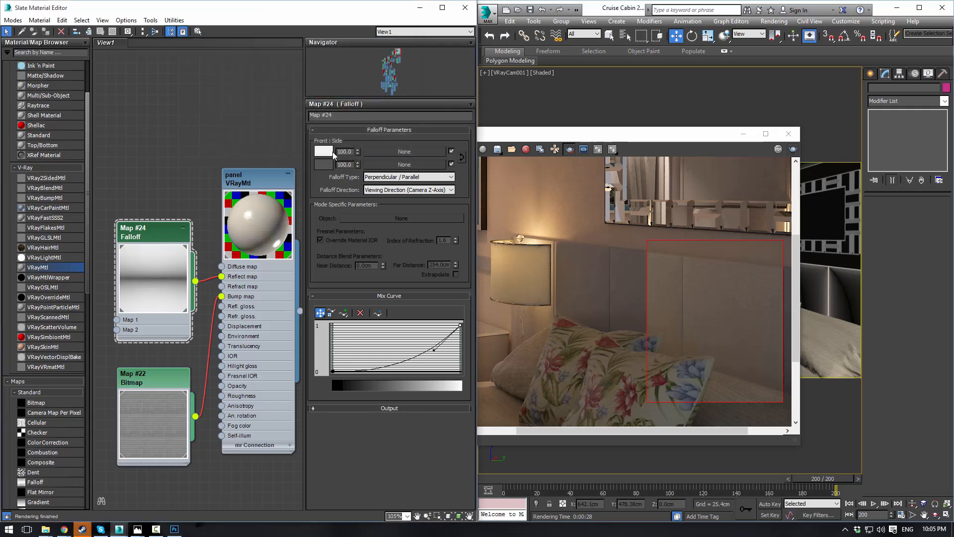
{"action": "left_click", "coordinate": [331, 153]}
{"action": "left_click", "coordinate": [368, 149]}
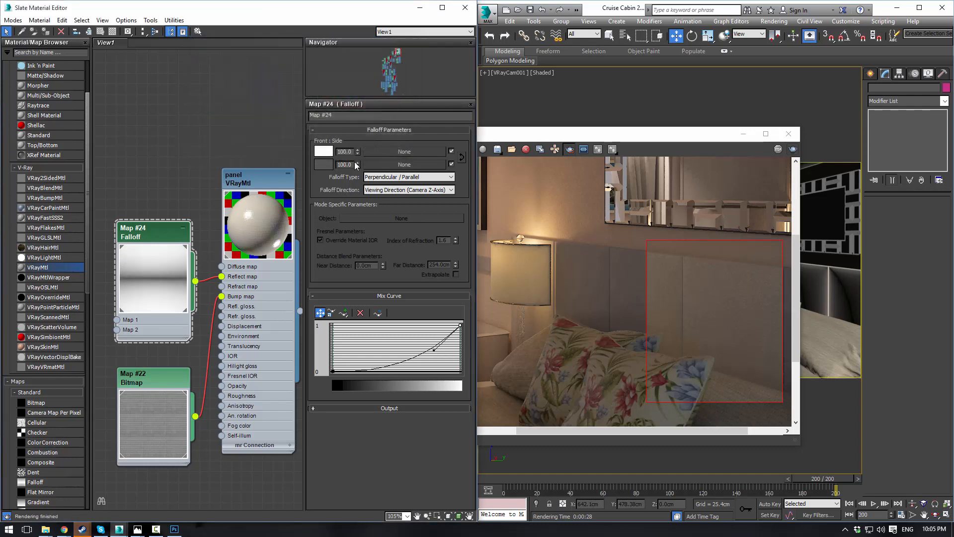
{"action": "left_click", "coordinate": [331, 168]}
{"action": "left_click", "coordinate": [320, 114]}
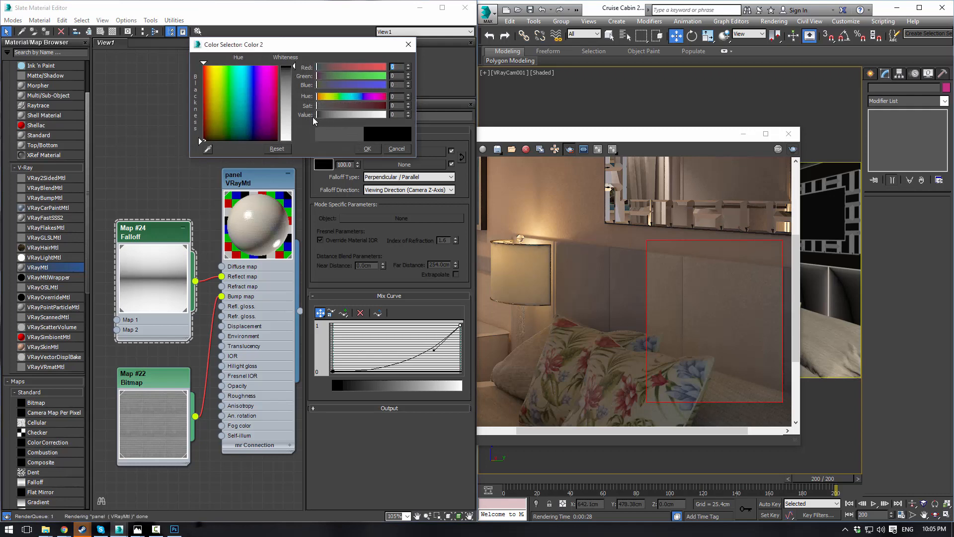
{"action": "left_click", "coordinate": [367, 149]}
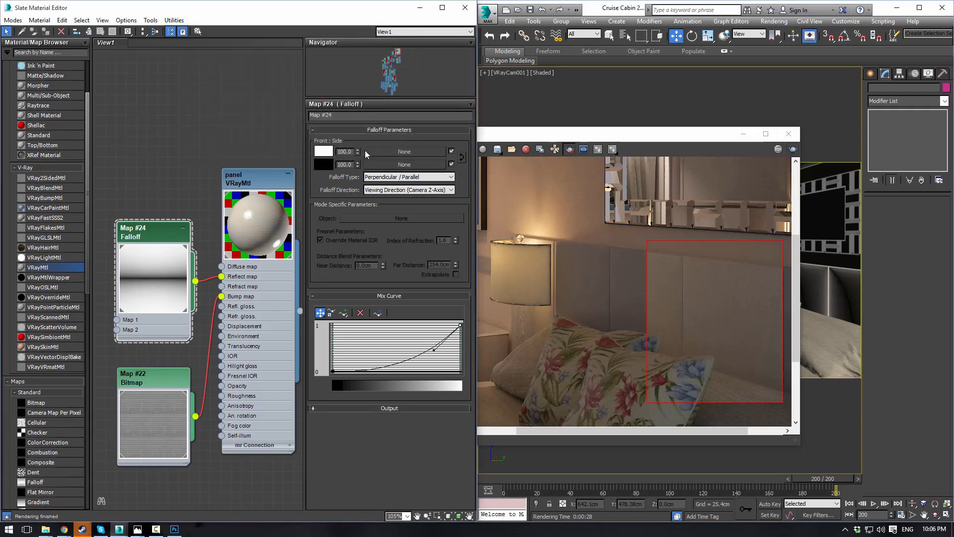
Set the panel material's reflection subdivisions to 16 and test-render the headboard region
{"action": "double_click", "coordinate": [259, 186]}
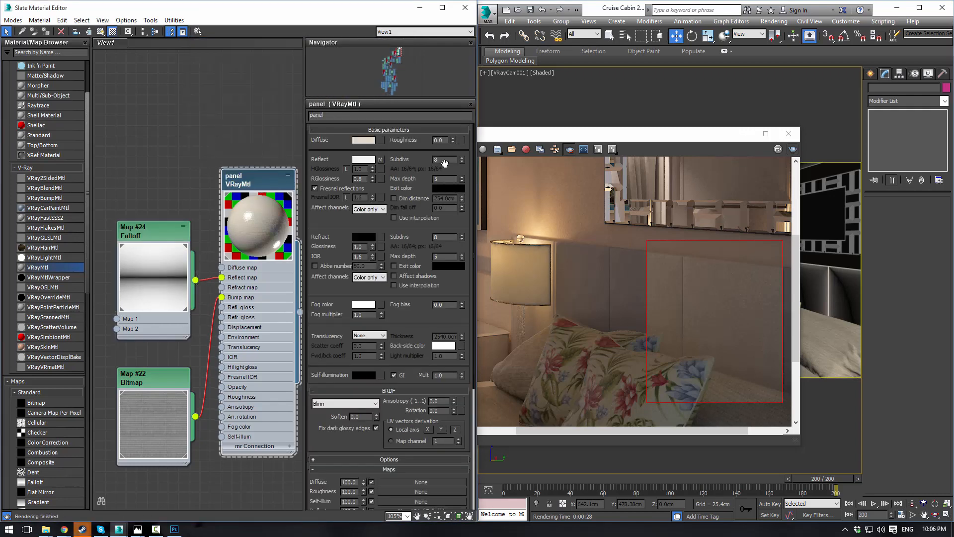
{"action": "double_click", "coordinate": [444, 160]}
{"action": "type", "text": "16"}
{"action": "key", "text": "Return"}
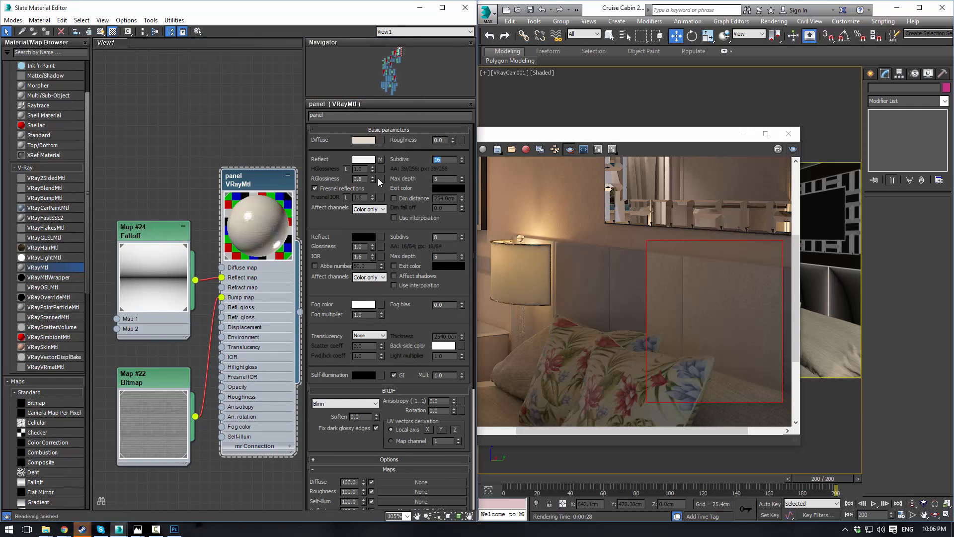
{"action": "left_click", "coordinate": [792, 149]}
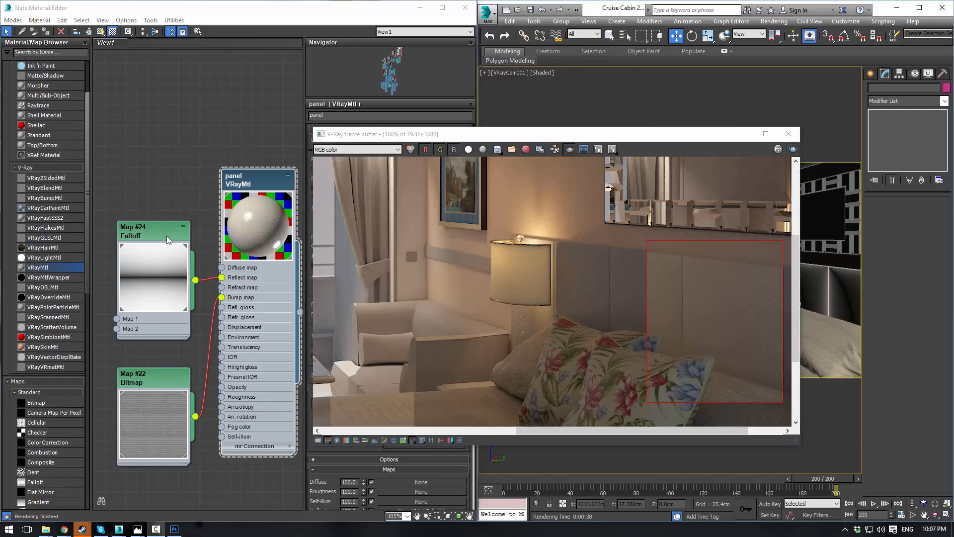
Swap the Falloff map's front and side colors and set the panel material's reflection glossiness to 0.6
{"action": "left_click", "coordinate": [161, 225]}
{"action": "double_click", "coordinate": [146, 228]}
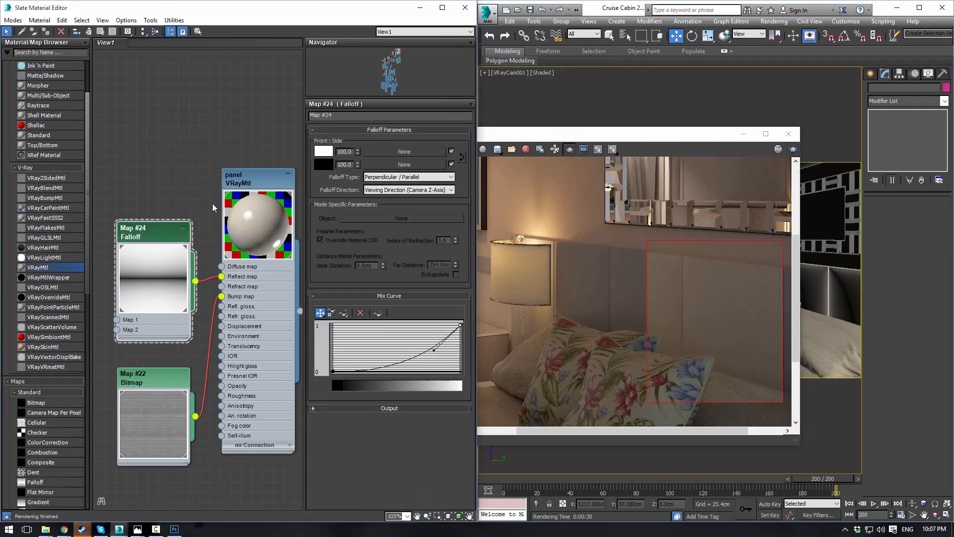
{"action": "left_click", "coordinate": [461, 158]}
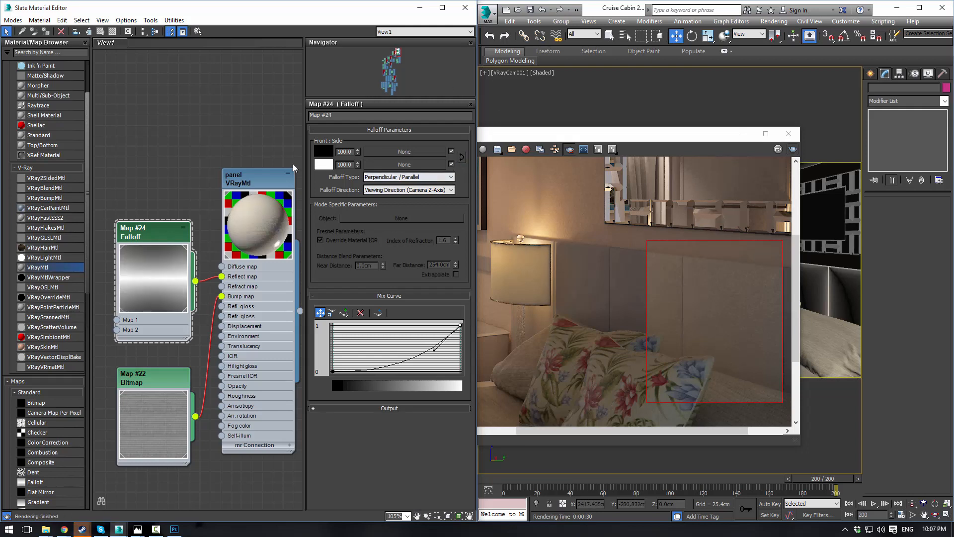
{"action": "double_click", "coordinate": [245, 185]}
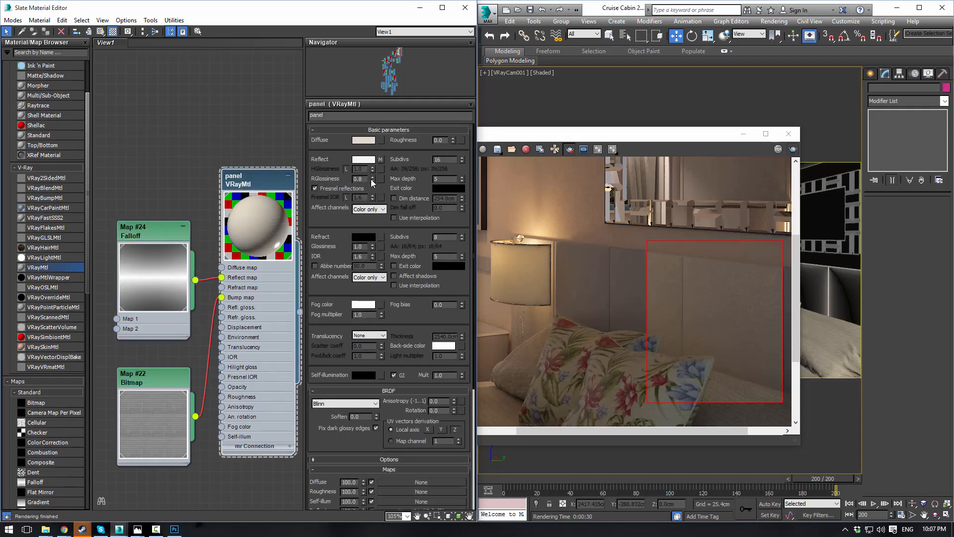
{"action": "type", "text": "0.6"}
{"action": "key", "text": "Return"}
{"action": "scroll", "coordinate": [678, 292], "scroll_direction": "down", "scroll_amount": 2}
{"action": "scroll", "coordinate": [682, 304], "scroll_direction": "up", "scroll_amount": 1}
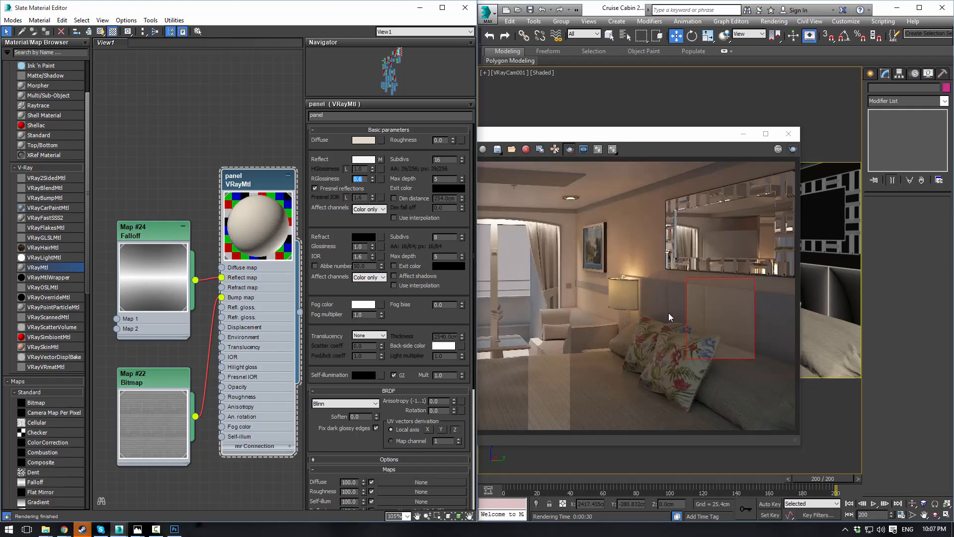
Reduce the saturation of the panel material's diffuse color to 36 and close the V-Ray frame buffer
{"action": "left_click", "coordinate": [366, 140]}
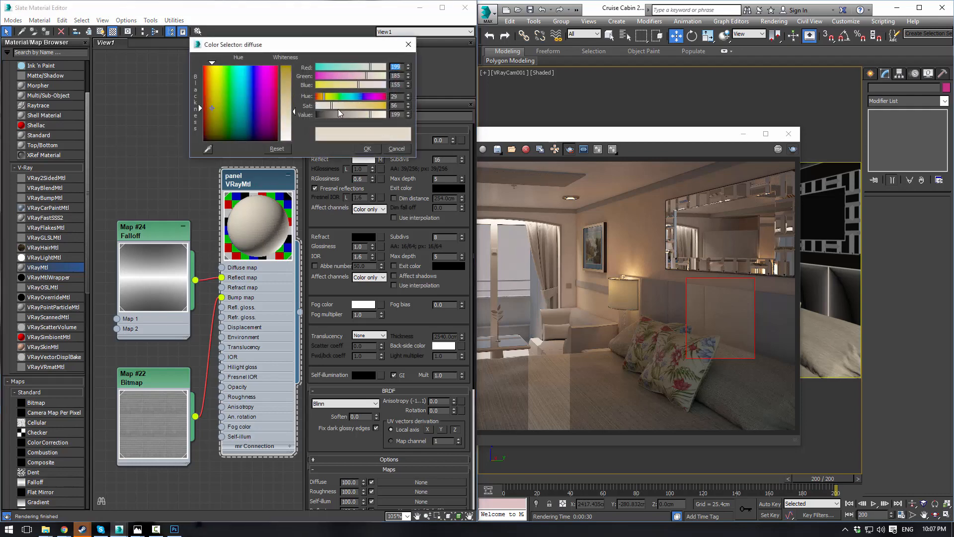
{"action": "left_click_drag", "start_coordinate": [335, 106], "coordinate": [326, 105]}
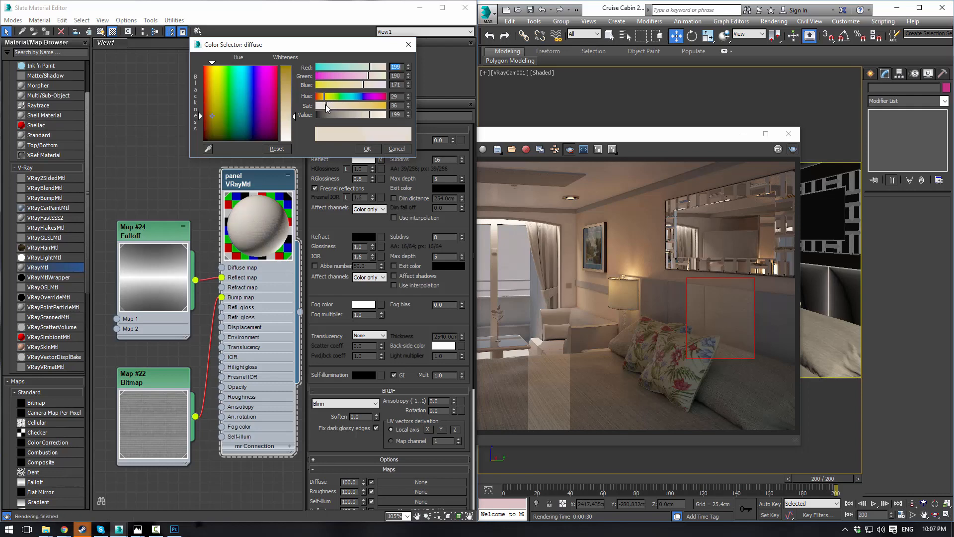
{"action": "left_click", "coordinate": [361, 149]}
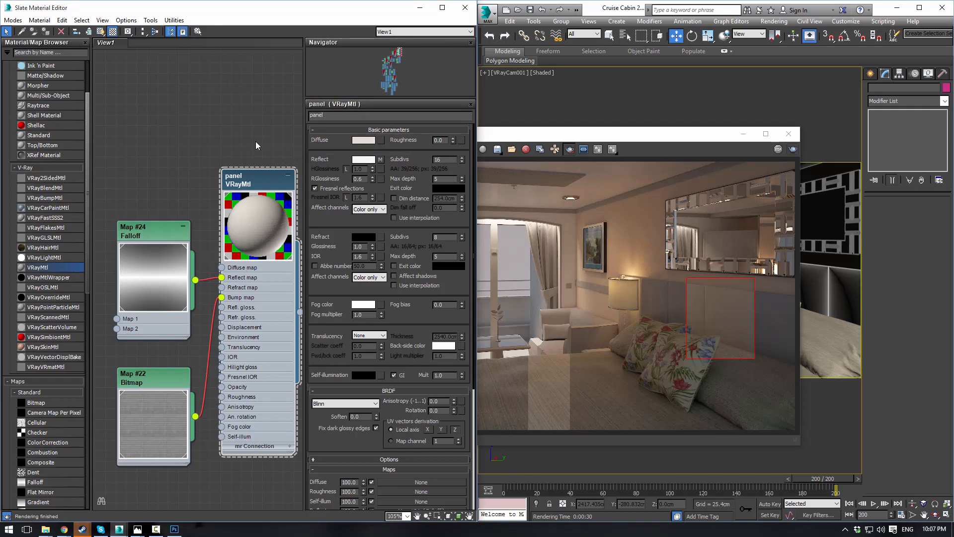
{"action": "middle_click_drag", "start_coordinate": [252, 134], "coordinate": [246, 112]}
{"action": "scroll", "coordinate": [246, 112], "scroll_direction": "down", "scroll_amount": 1}
{"action": "left_click", "coordinate": [548, 138]}
{"action": "left_click", "coordinate": [788, 133]}
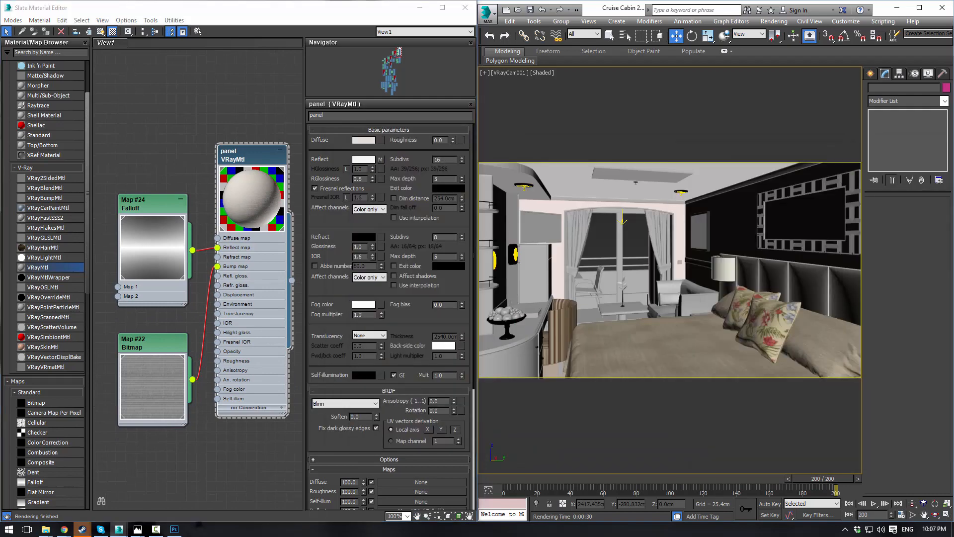
Look over the scene's other material networks, including the Multi/Sub-Object materials and the dark wall material with its Noise maps
{"action": "scroll", "coordinate": [200, 124], "scroll_direction": "down", "scroll_amount": 3}
{"action": "scroll", "coordinate": [164, 253], "scroll_direction": "down", "scroll_amount": 5}
{"action": "middle_click_drag", "start_coordinate": [124, 274], "coordinate": [234, 180]}
{"action": "scroll", "coordinate": [185, 225], "scroll_direction": "up", "scroll_amount": 5}
{"action": "scroll", "coordinate": [197, 254], "scroll_direction": "up", "scroll_amount": 3}
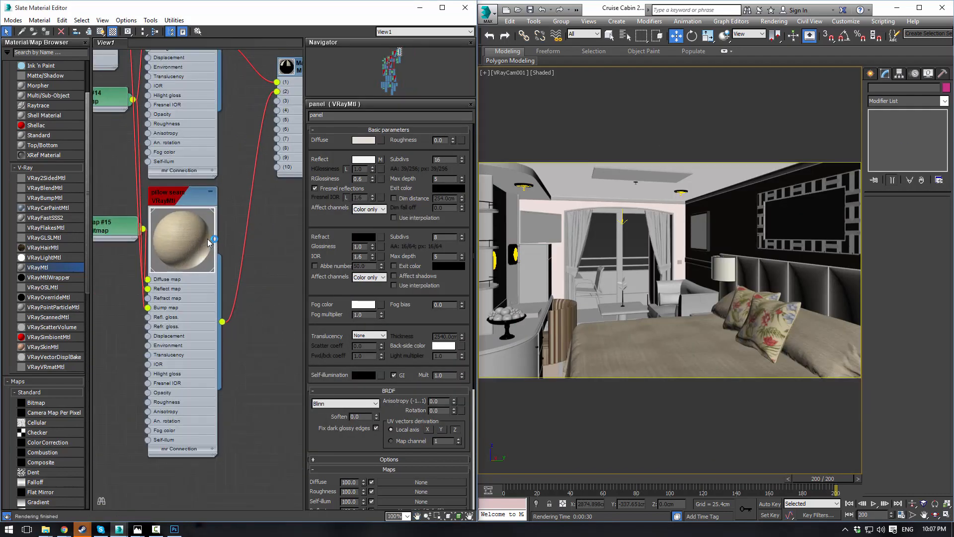
{"action": "scroll", "coordinate": [205, 256], "scroll_direction": "down", "scroll_amount": 5}
{"action": "middle_click_drag", "start_coordinate": [214, 288], "coordinate": [313, 191]}
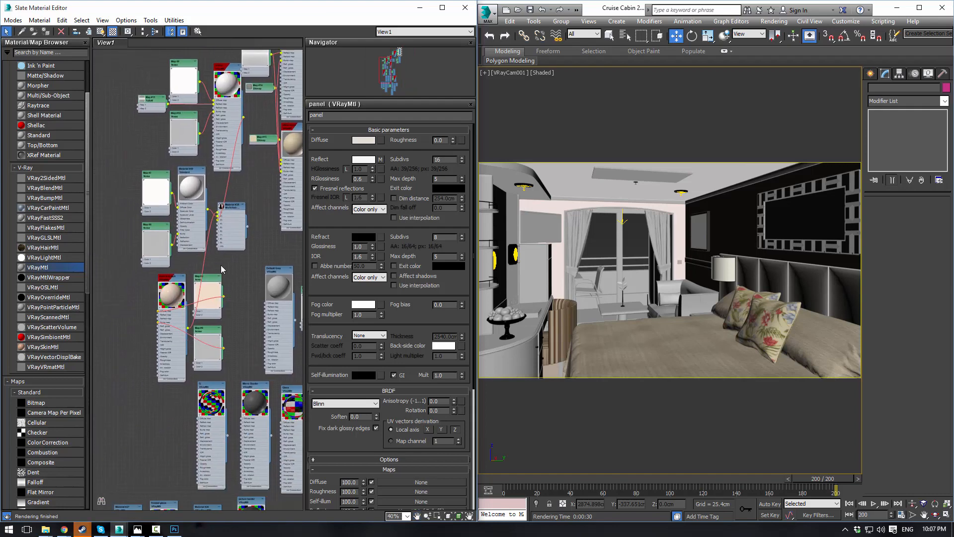
{"action": "scroll", "coordinate": [221, 264], "scroll_direction": "up", "scroll_amount": 3}
{"action": "scroll", "coordinate": [181, 311], "scroll_direction": "up", "scroll_amount": 1}
{"action": "middle_click_drag", "start_coordinate": [147, 264], "coordinate": [172, 238]}
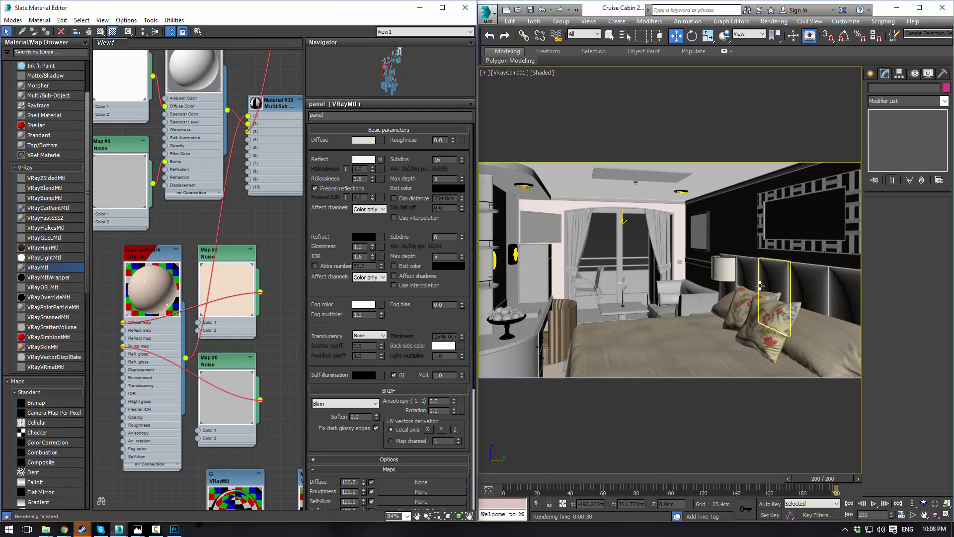
{"action": "middle_click_drag", "start_coordinate": [254, 228], "coordinate": [201, 310]}
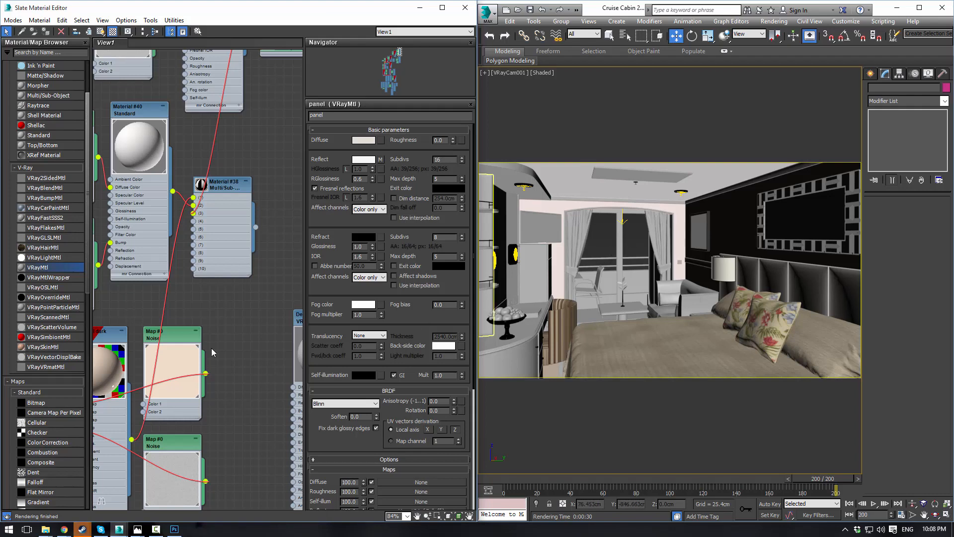
{"action": "scroll", "coordinate": [250, 312], "scroll_direction": "down", "scroll_amount": 3}
{"action": "scroll", "coordinate": [267, 287], "scroll_direction": "down", "scroll_amount": 3}
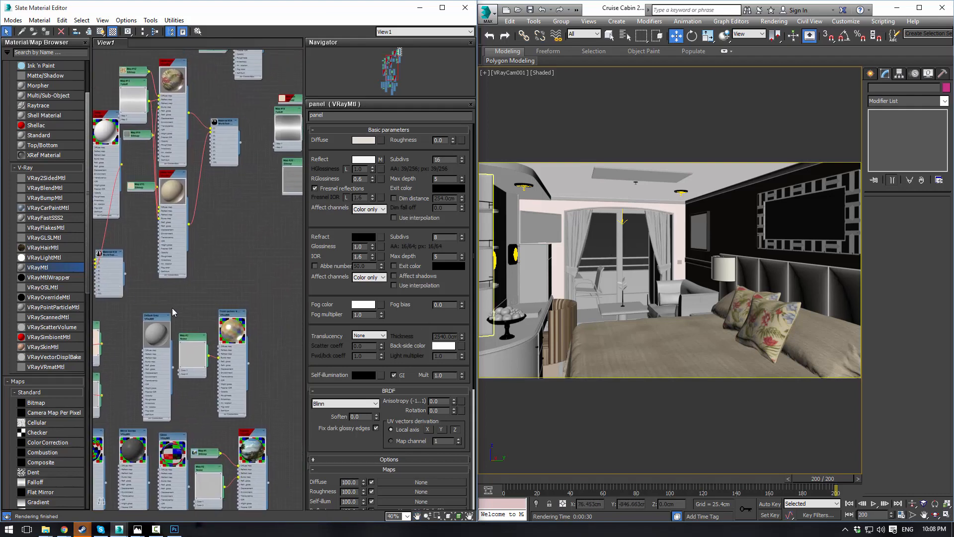
Duplicate the glass VRayMtl in the node view, place the copy in empty space and rename it "blue glass"
{"action": "middle_click_drag", "start_coordinate": [172, 308], "coordinate": [155, 149]}
{"action": "scroll", "coordinate": [190, 145], "scroll_direction": "up", "scroll_amount": 3}
{"action": "mouse_move", "coordinate": [228, 347]}
{"action": "middle_mouse_down"}
{"action": "mouse_move", "coordinate": [194, 211]}
{"action": "mouse_move", "coordinate": [226, 255]}
{"action": "mouse_move", "coordinate": [143, 254]}
{"action": "middle_mouse_up"}
{"action": "scroll", "coordinate": [142, 254], "scroll_direction": "down", "scroll_amount": 1}
{"action": "left_click_drag", "start_coordinate": [97, 233], "coordinate": [261, 218]}
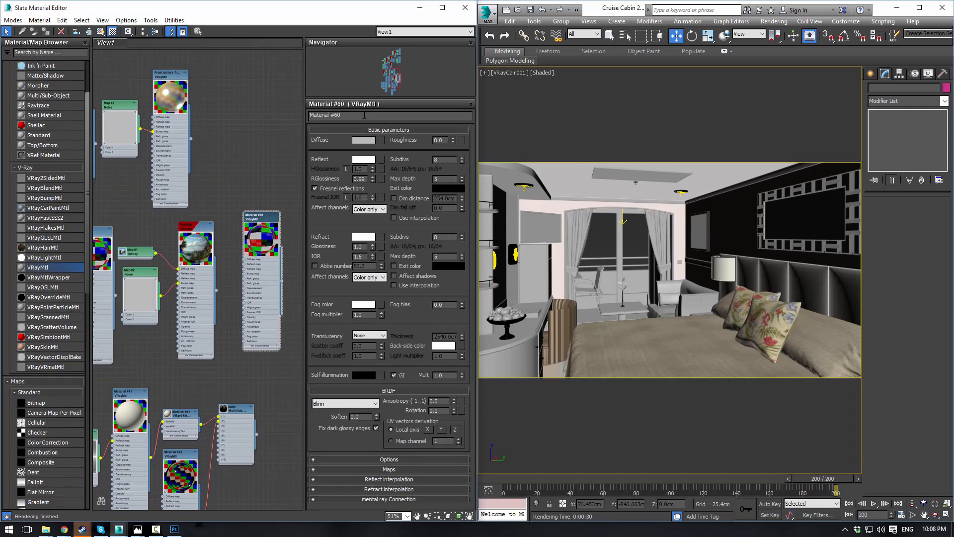
{"action": "type", "text": "blue glass"}
Switch to the reference photo symphony-balcony-stateroom.jpg in Photos and examine the glass tops of the table and the curved counter up close
{"action": "key", "text": "alt+Tab"}
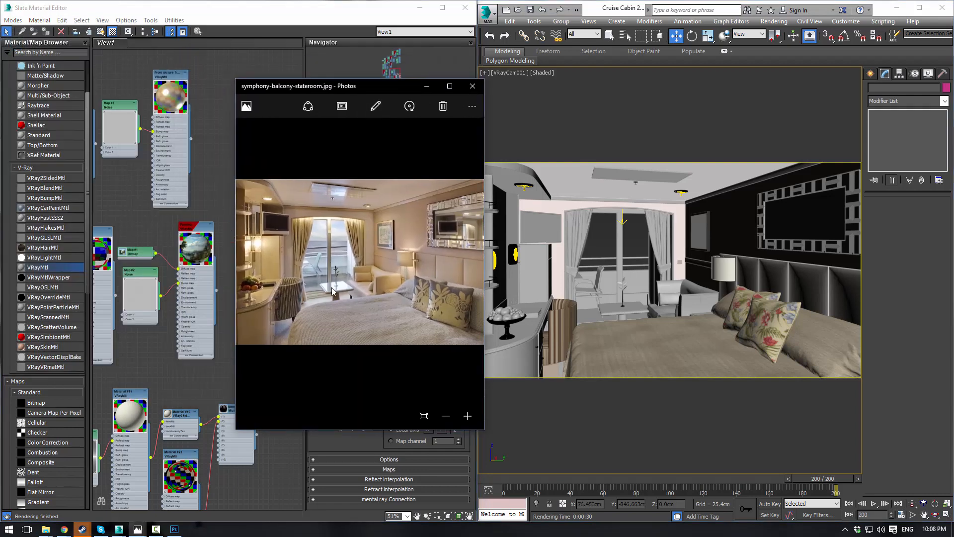
{"action": "scroll", "coordinate": [362, 334], "scroll_direction": "up", "scroll_amount": 3, "text": "ctrl"}
{"action": "scroll", "coordinate": [362, 331], "scroll_direction": "up", "scroll_amount": 3, "text": "ctrl"}
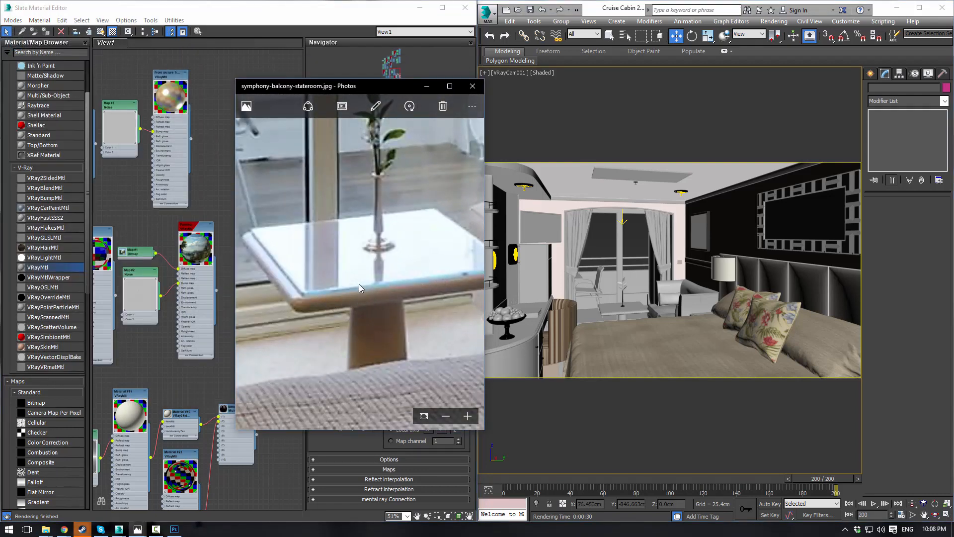
{"action": "scroll", "coordinate": [358, 285], "scroll_direction": "down", "scroll_amount": 5, "text": "ctrl"}
{"action": "scroll", "coordinate": [301, 290], "scroll_direction": "up", "scroll_amount": 5, "text": "ctrl"}
{"action": "left_click_drag", "start_coordinate": [305, 290], "coordinate": [335, 297]}
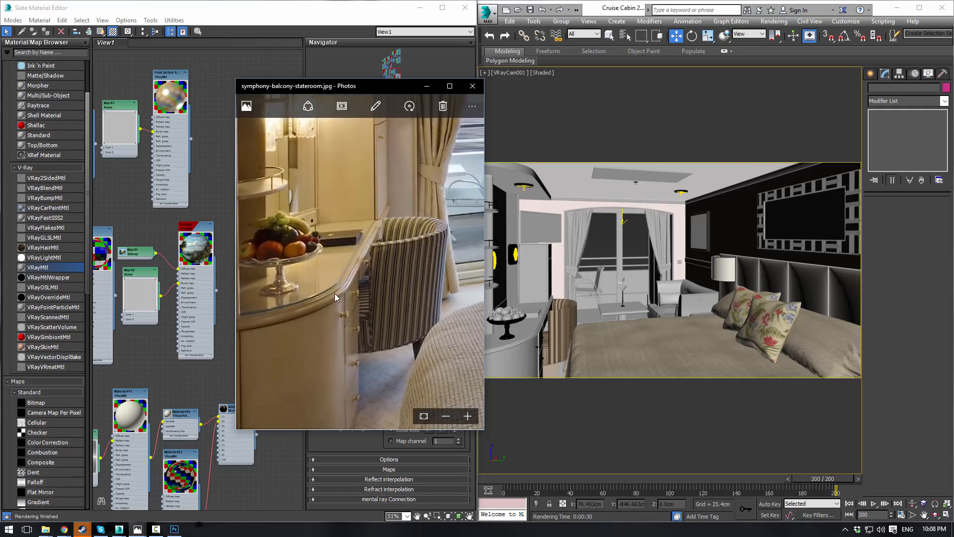
{"action": "scroll", "coordinate": [335, 297], "scroll_direction": "up", "scroll_amount": 2, "text": "ctrl"}
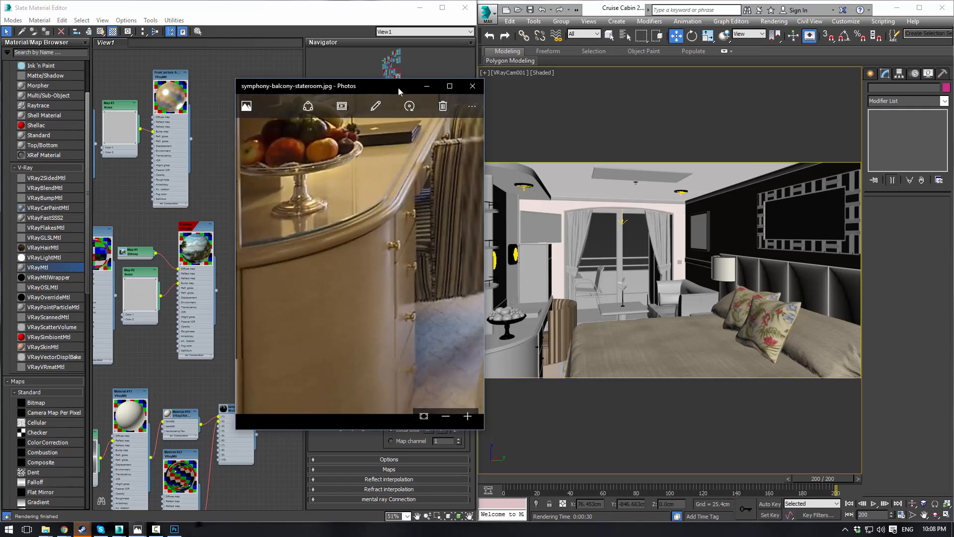
{"action": "left_click", "coordinate": [426, 85]}
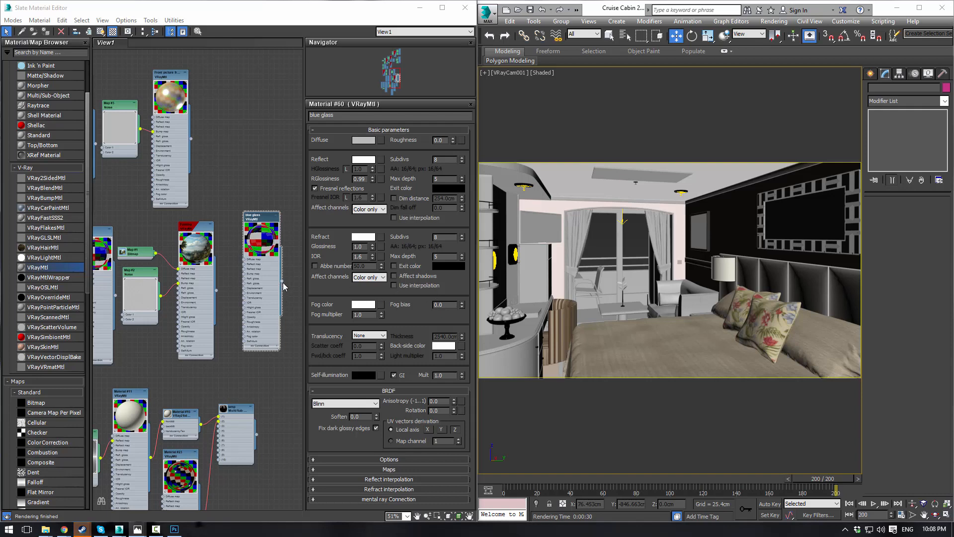
Assign the blue glass material to the curved counter's glass top and set its fog color's red value to 238
{"action": "left_click_drag", "start_coordinate": [283, 283], "coordinate": [496, 343]}
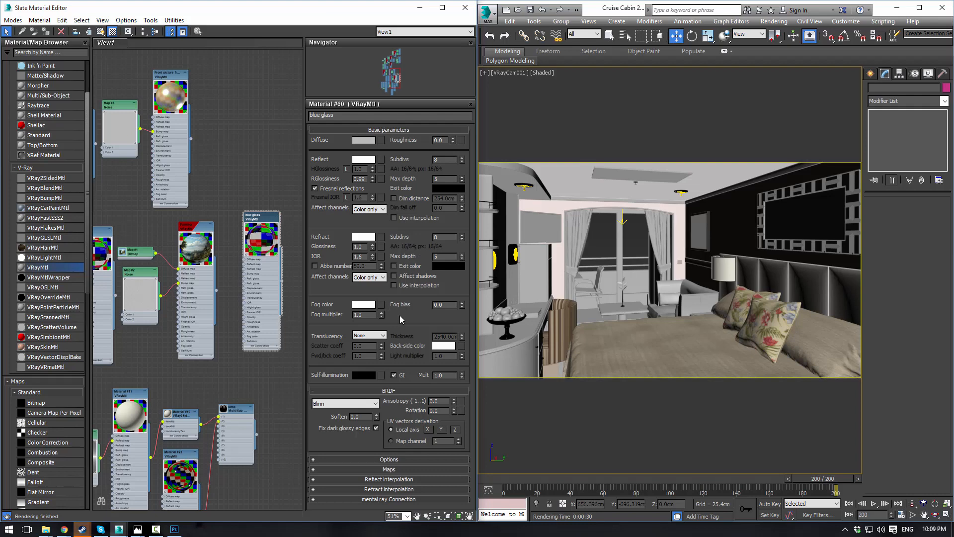
{"action": "left_click", "coordinate": [369, 305]}
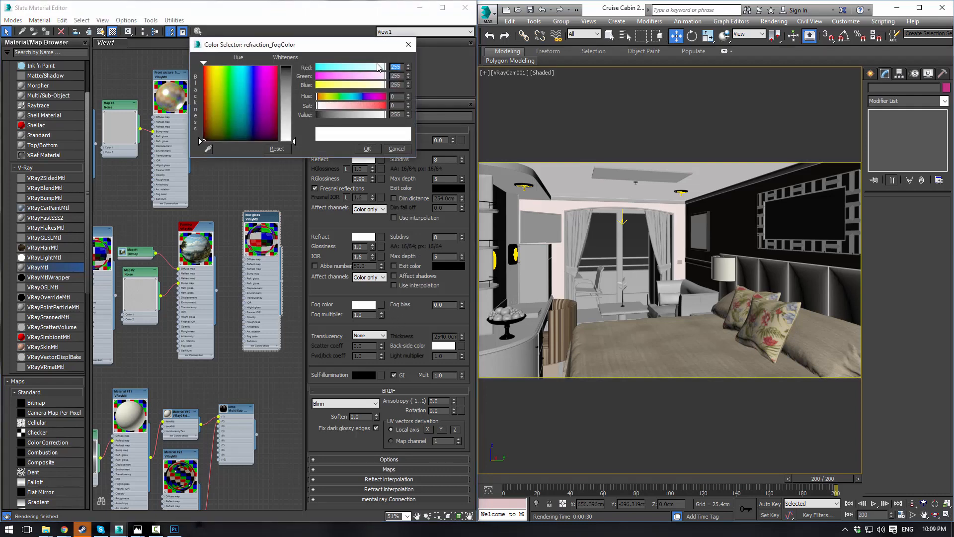
{"action": "left_click", "coordinate": [378, 67]}
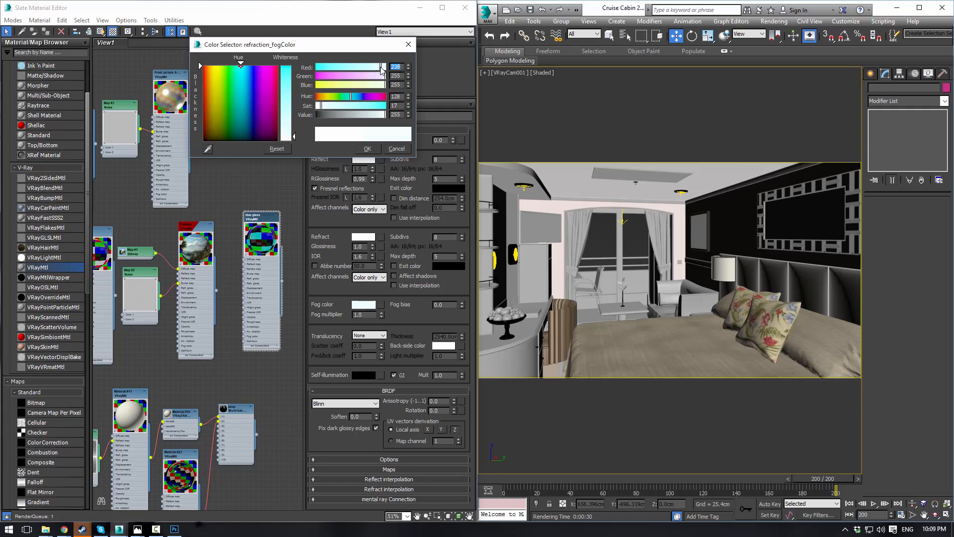
{"action": "left_click", "coordinate": [367, 148]}
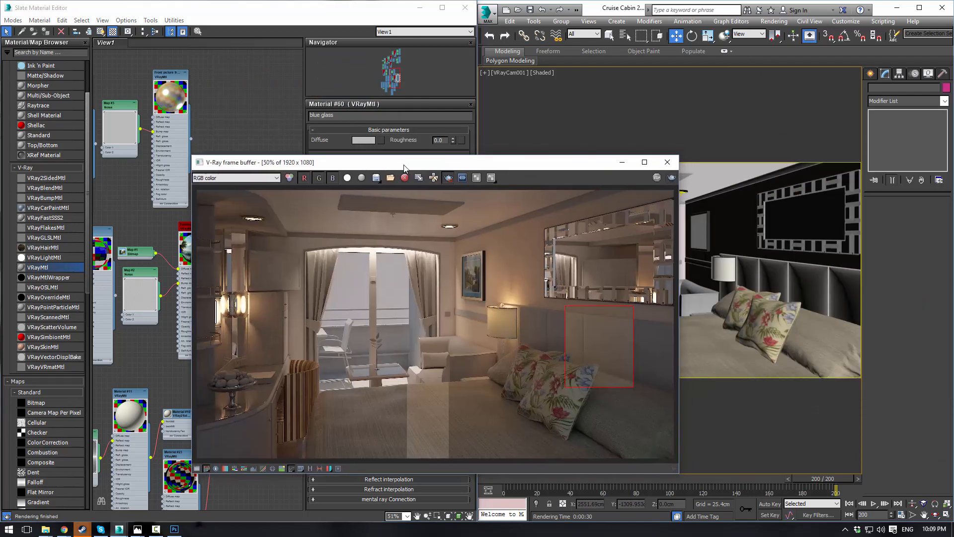
Test-render a small region around the curved counter's glass edge below the fruit bowl and view it at 200%
{"action": "left_click_drag", "start_coordinate": [398, 157], "coordinate": [447, 139]}
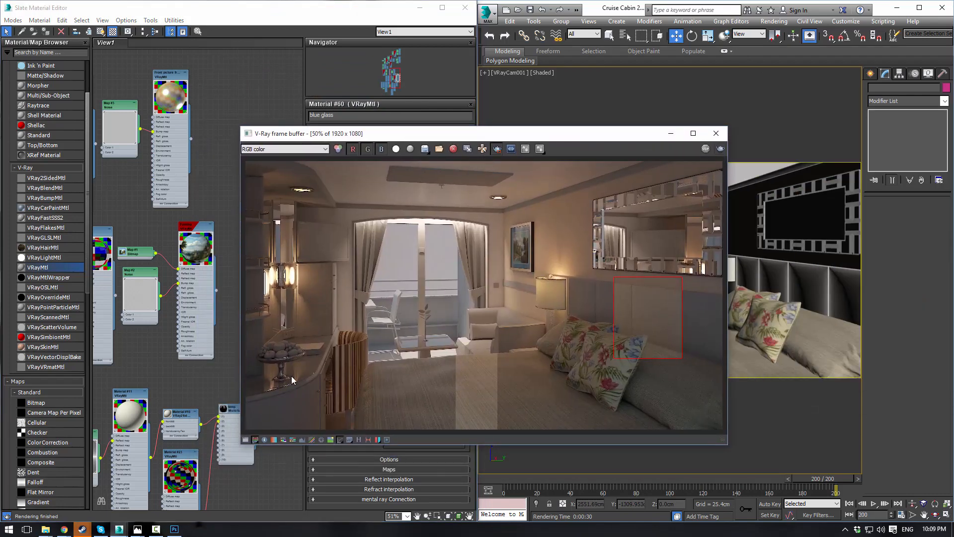
{"action": "left_click_drag", "start_coordinate": [277, 373], "coordinate": [320, 397]}
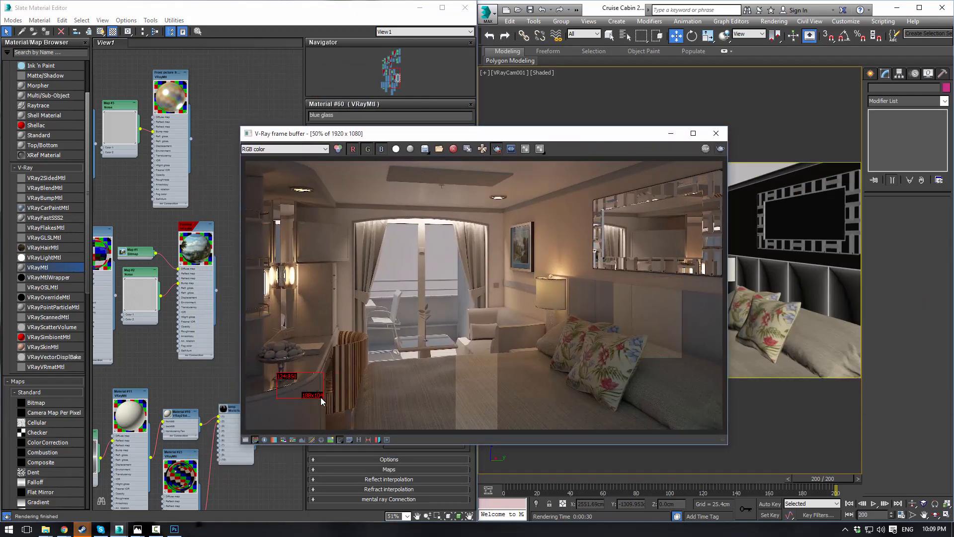
{"action": "left_click", "coordinate": [721, 149]}
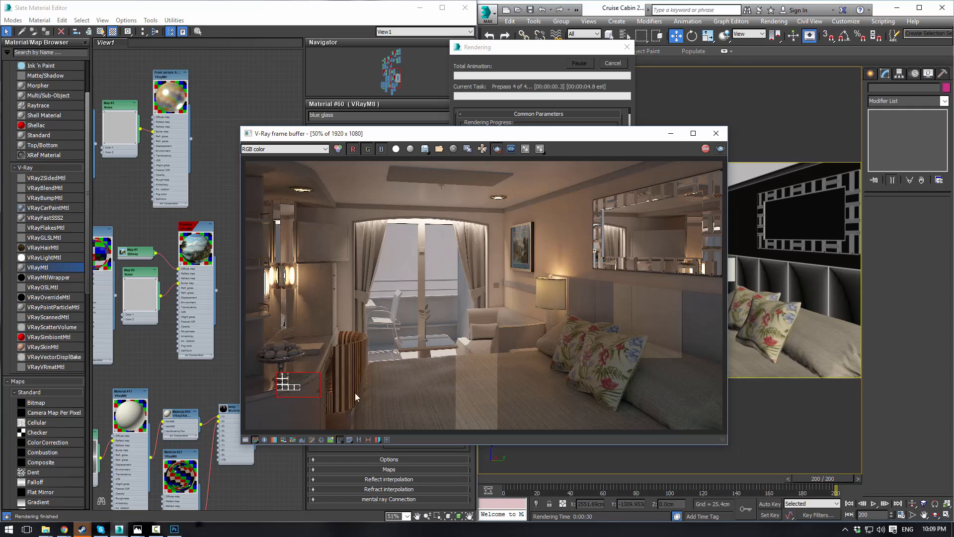
{"action": "double_click", "coordinate": [293, 389]}
{"action": "scroll", "coordinate": [293, 388], "scroll_direction": "up", "scroll_amount": 1}
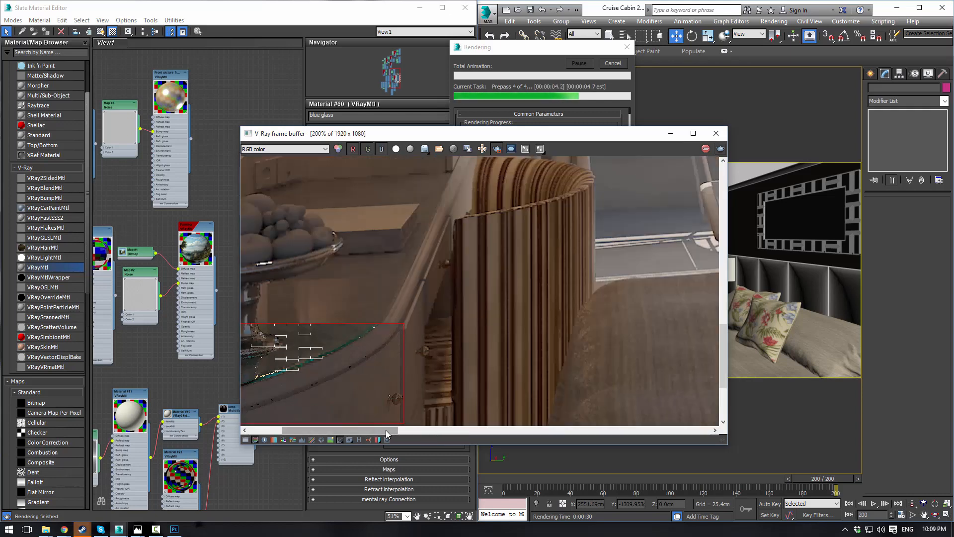
{"action": "left_click_drag", "start_coordinate": [433, 431], "coordinate": [350, 432]}
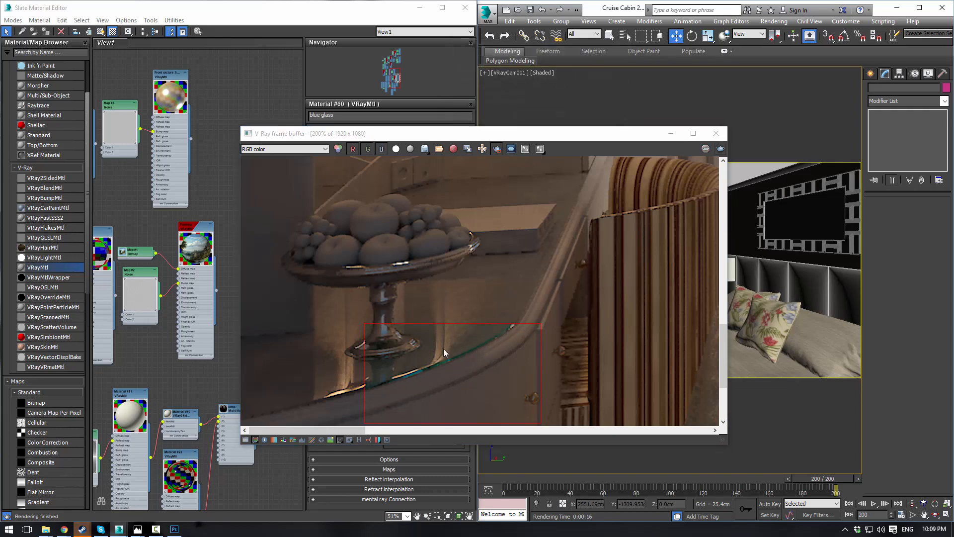
Reduce the blue glass fog color's saturation to 7 and re-render the counter edge region
{"action": "left_click", "coordinate": [344, 241]}
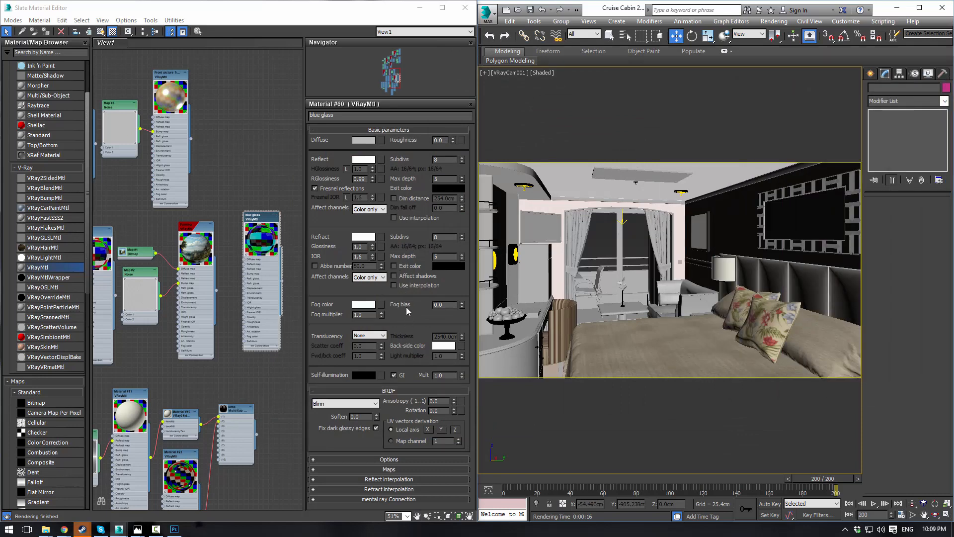
{"action": "left_click", "coordinate": [363, 304]}
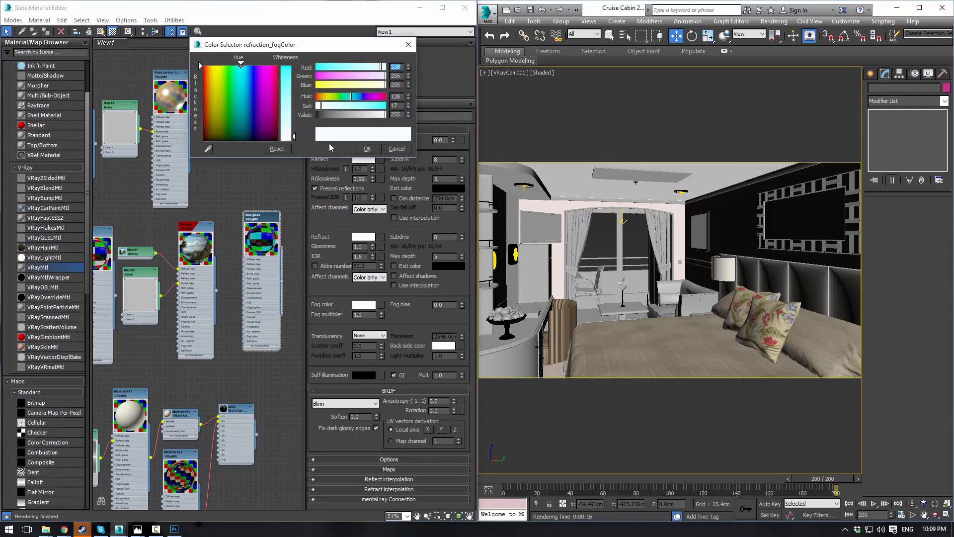
{"action": "left_click_drag", "start_coordinate": [319, 106], "coordinate": [318, 106]}
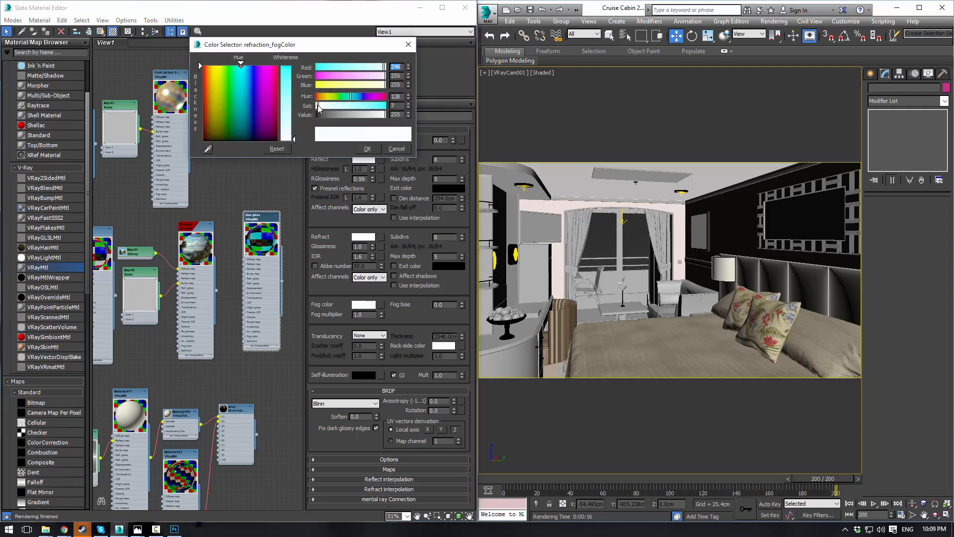
{"action": "left_click", "coordinate": [367, 148]}
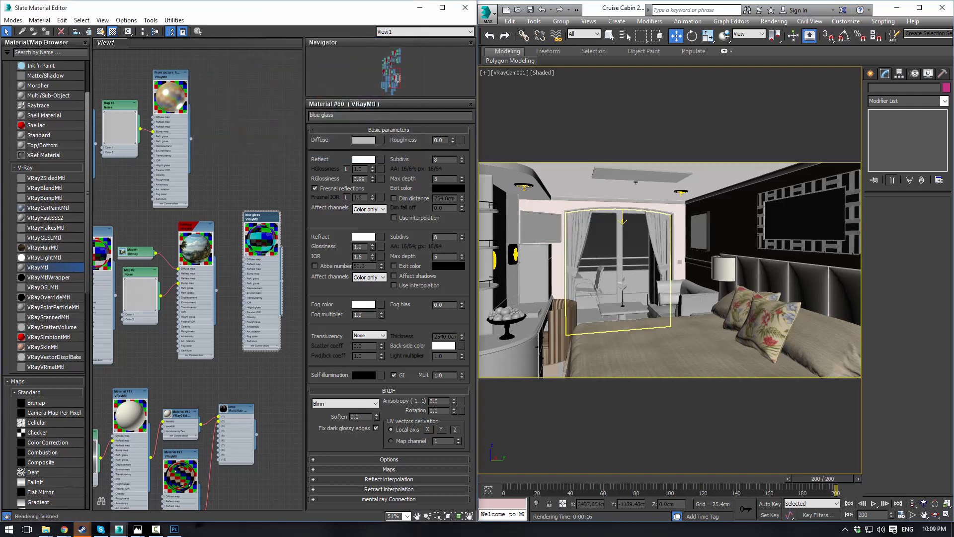
{"action": "left_click_drag", "start_coordinate": [953, 119], "coordinate": [305, 103]}
{"action": "left_click", "coordinate": [653, 118]}
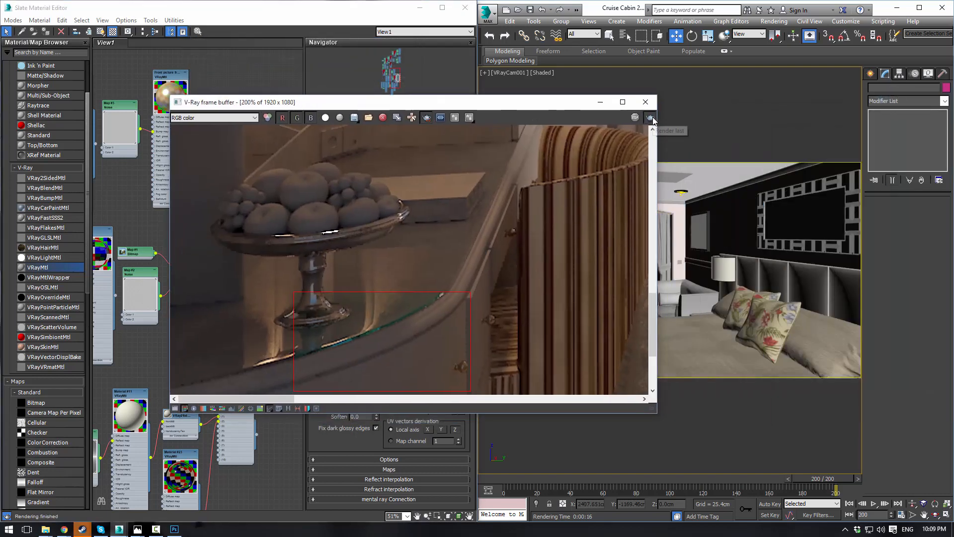
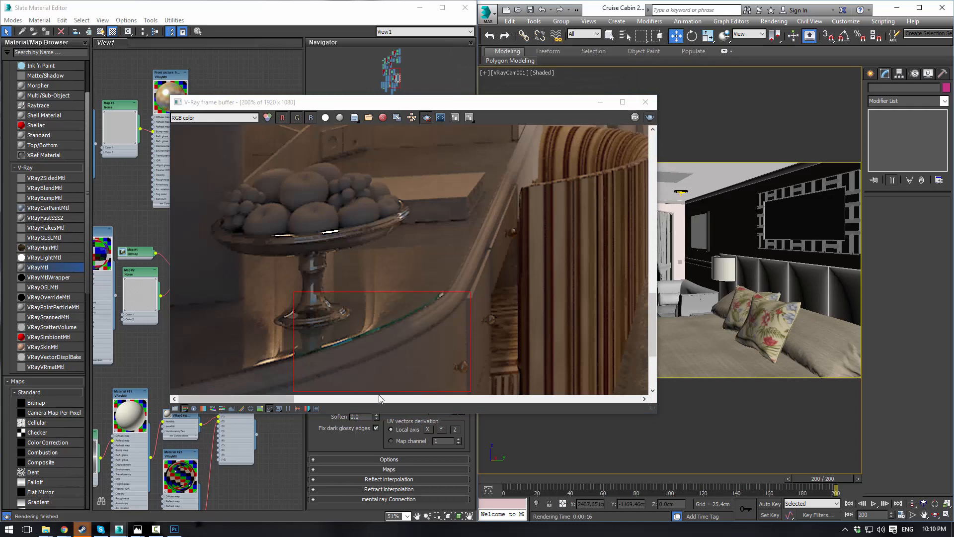
Set the blue glass material's fog multiplier to 0.5 and re-render the region over the desk's glass edge
{"action": "left_click_drag", "start_coordinate": [433, 104], "coordinate": [613, 116]}
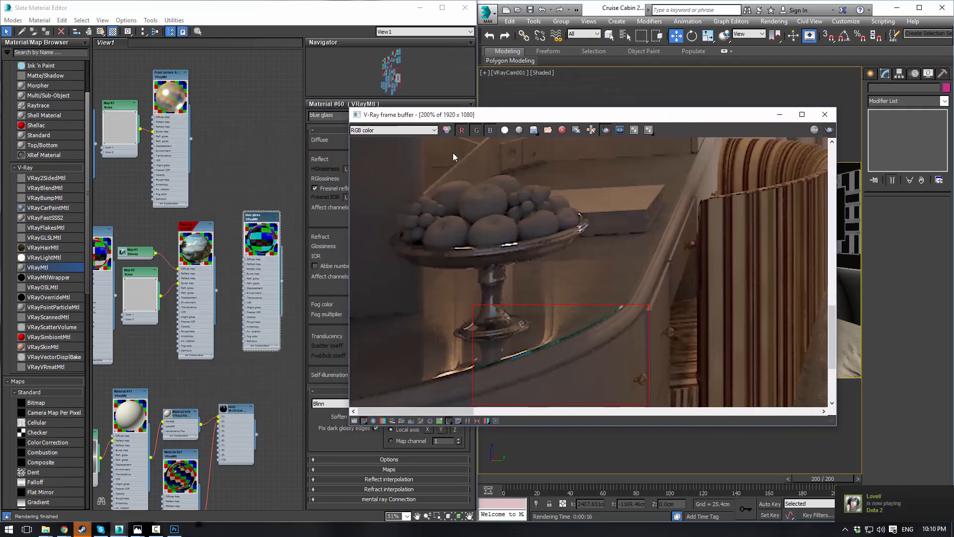
{"action": "left_click_drag", "start_coordinate": [482, 118], "coordinate": [625, 130]}
{"action": "left_click", "coordinate": [262, 219]}
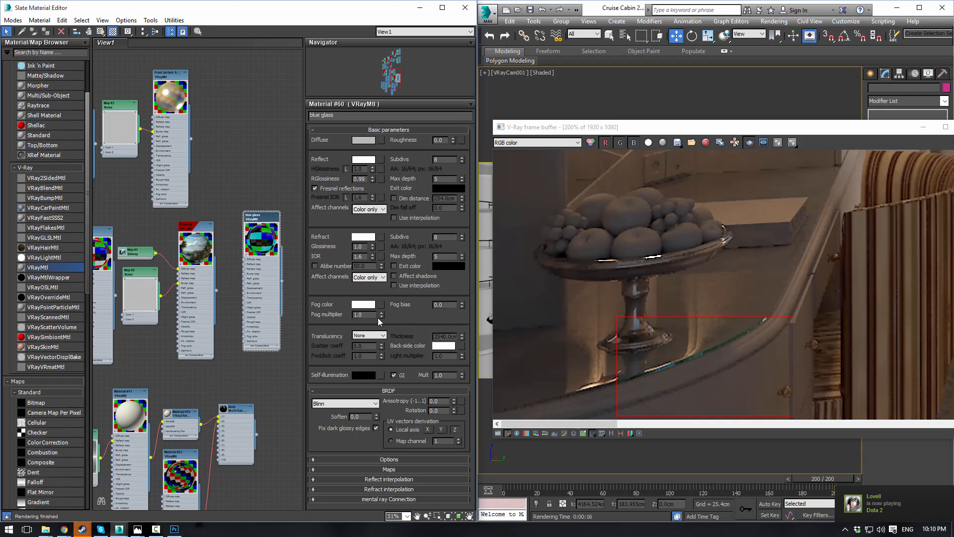
{"action": "left_click_drag", "start_coordinate": [369, 315], "coordinate": [309, 301]}
{"action": "type", "text": ".54"}
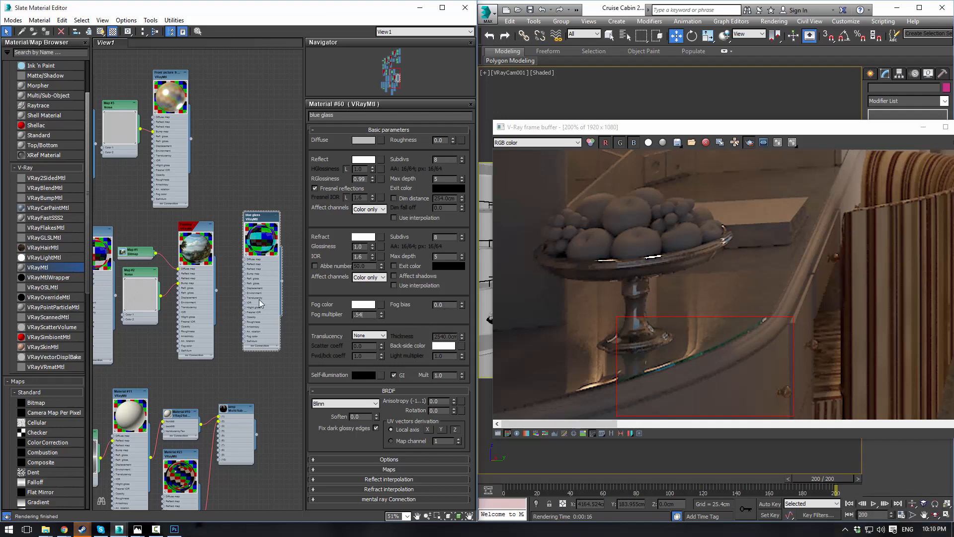
{"action": "key", "text": "Return"}
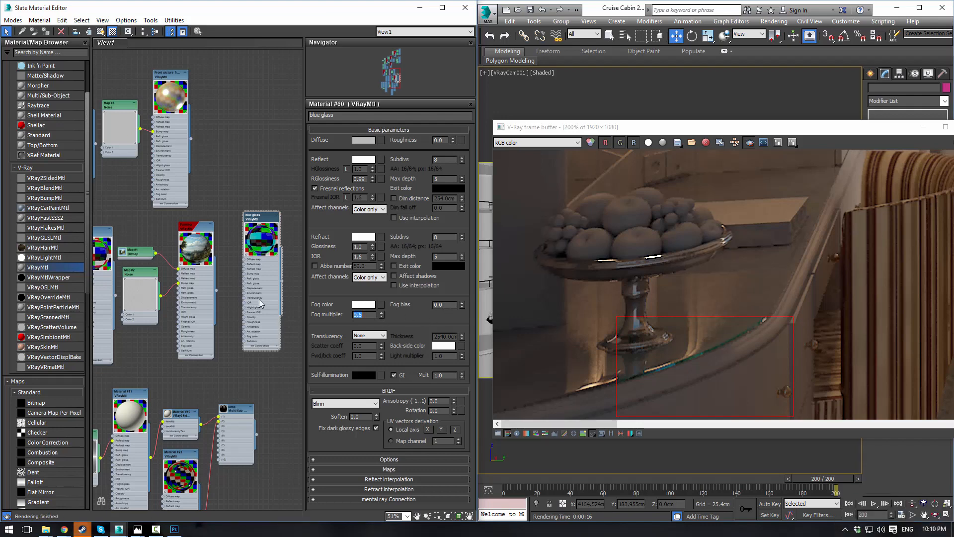
{"action": "left_click", "coordinate": [398, 315]}
{"action": "left_click_drag", "start_coordinate": [662, 128], "coordinate": [336, 112]}
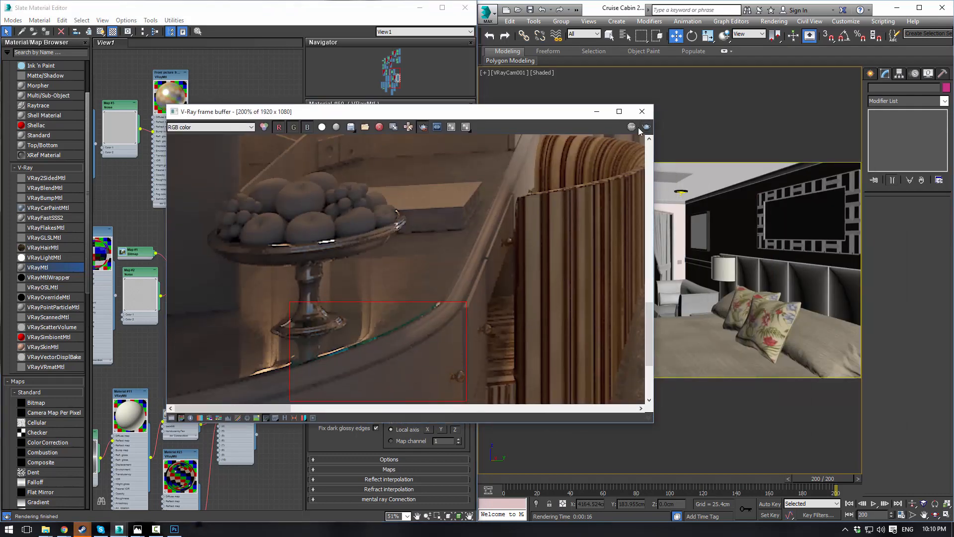
{"action": "left_click", "coordinate": [645, 128]}
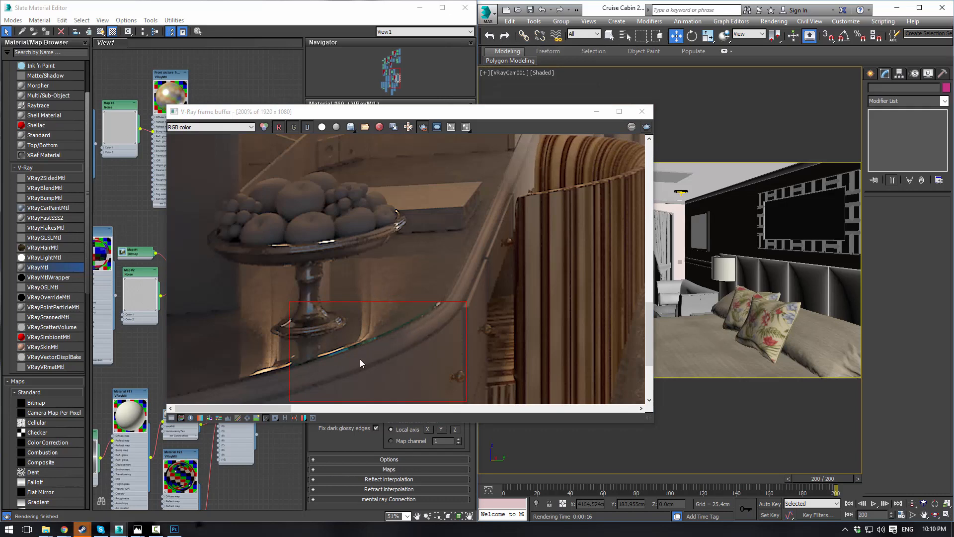
Inspect the fog colour values of the blue glass material without changing them
{"action": "left_click_drag", "start_coordinate": [385, 112], "coordinate": [740, 174]}
{"action": "left_click", "coordinate": [370, 308]}
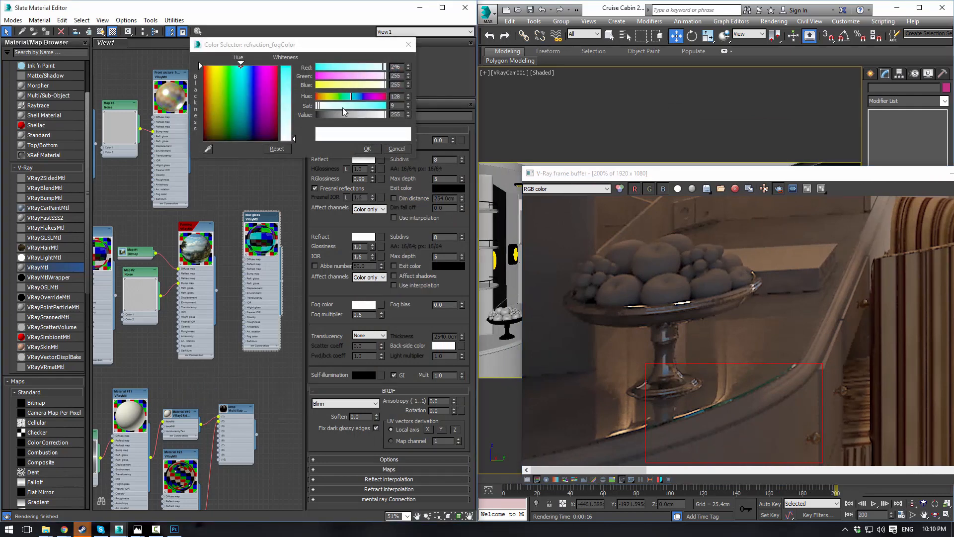
{"action": "left_click", "coordinate": [395, 150]}
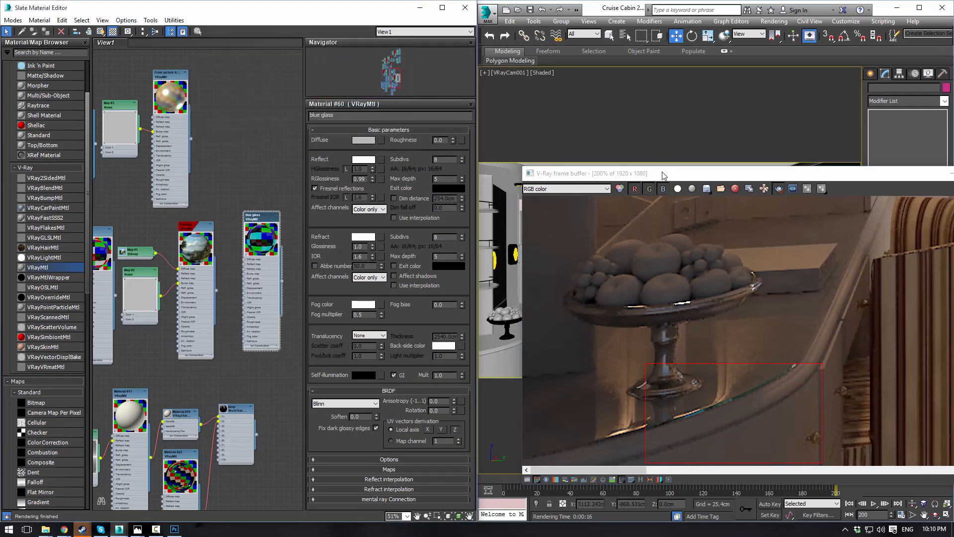
Assign the blue glass material to the glass top of the small table by the balcony
{"action": "left_click_drag", "start_coordinate": [655, 178], "coordinate": [953, 197]}
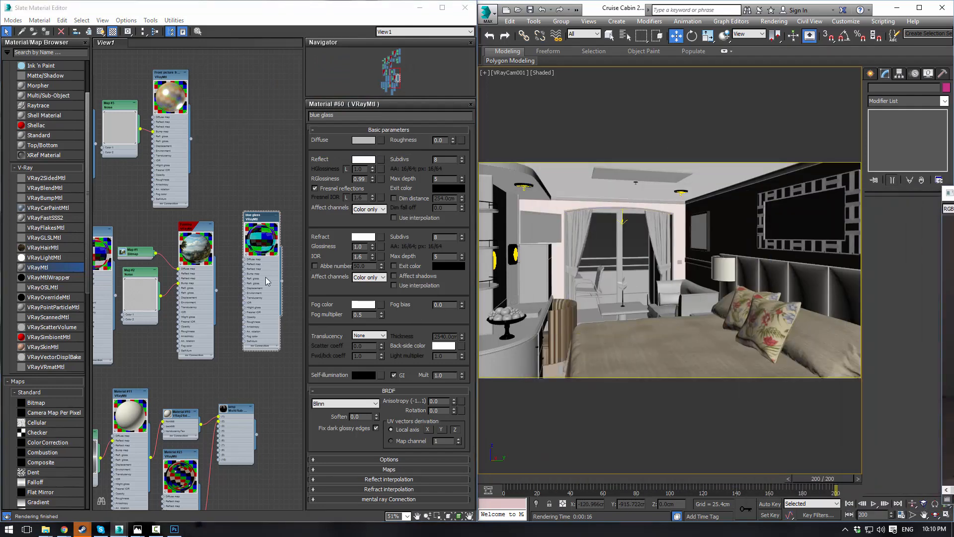
{"action": "left_click_drag", "start_coordinate": [282, 281], "coordinate": [299, 284]}
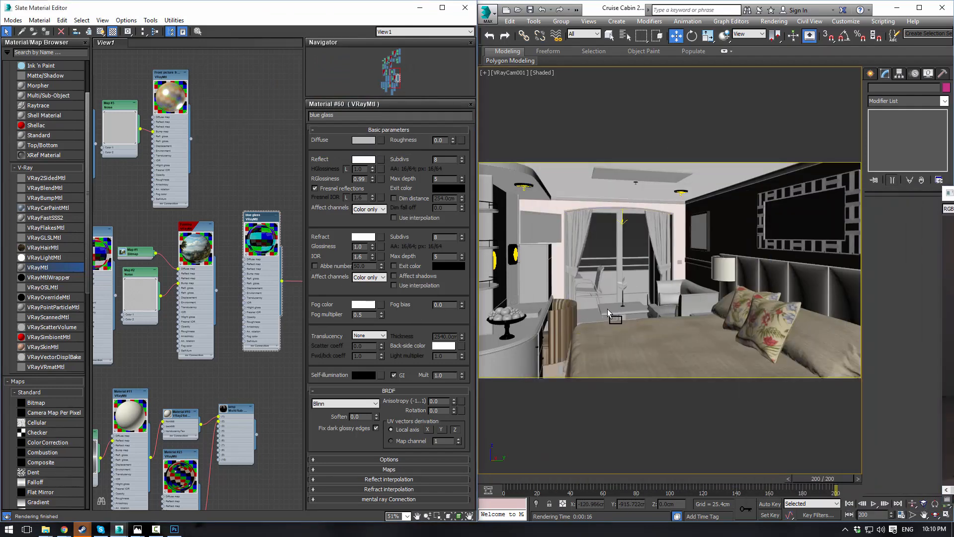
{"action": "left_click_drag", "start_coordinate": [607, 309], "coordinate": [604, 243]}
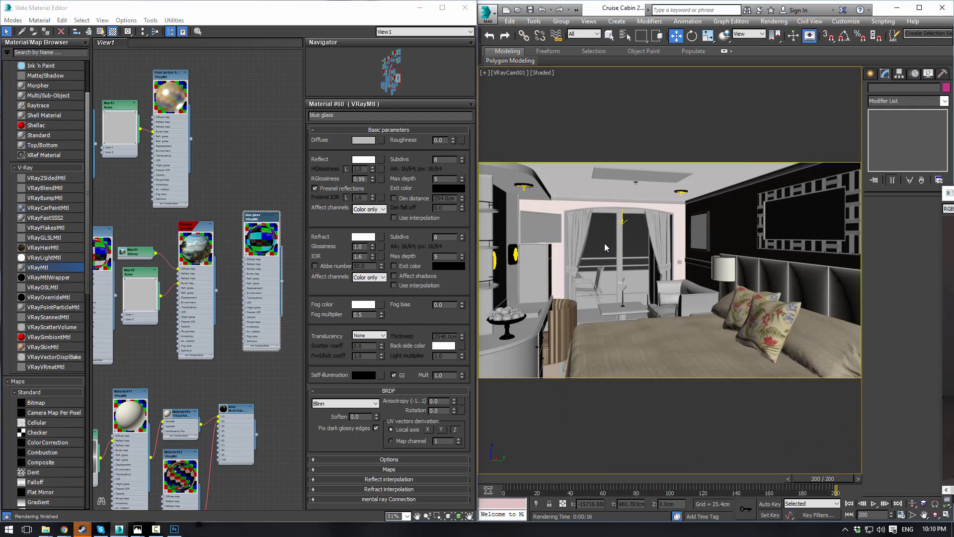
Render a region over the front edge of the small table's glass top
{"action": "left_click_drag", "start_coordinate": [950, 194], "coordinate": [232, 163]}
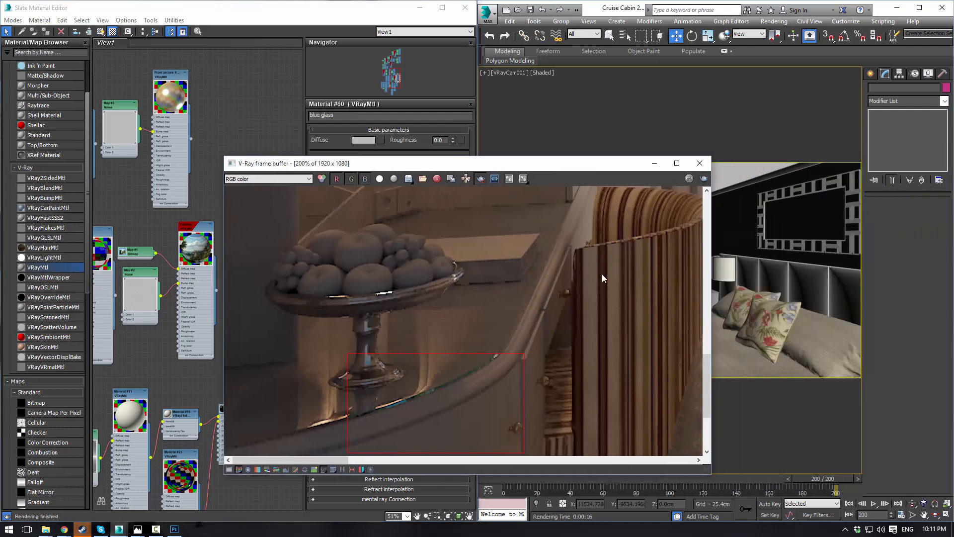
{"action": "middle_click_drag", "start_coordinate": [587, 322], "coordinate": [416, 296]}
{"action": "left_click_drag", "start_coordinate": [473, 354], "coordinate": [563, 357]}
{"action": "left_click", "coordinate": [703, 180]}
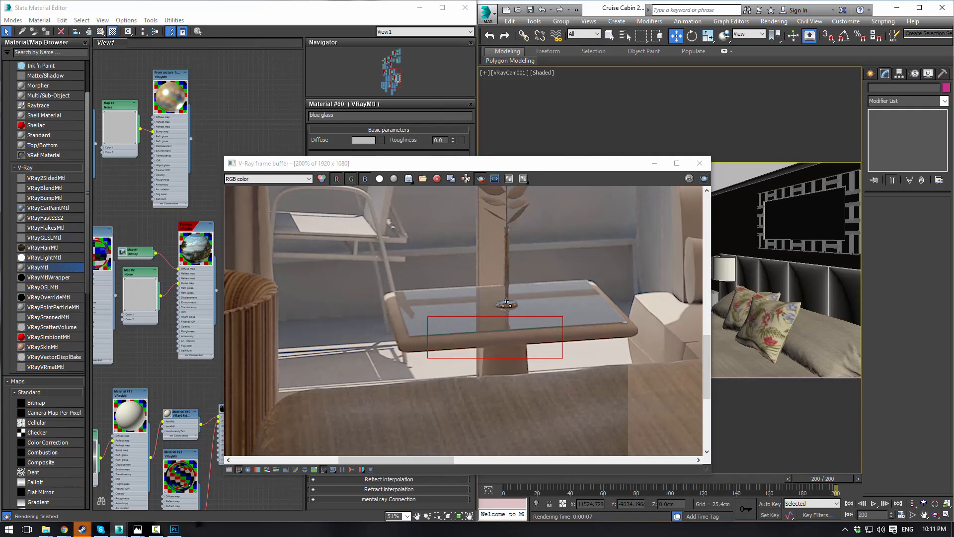
Compare the rendered table glass with the reference photo symphony-balcony-stateroom.jpg
{"action": "left_click_drag", "start_coordinate": [0, 138], "coordinate": [183, 137]}
{"action": "left_click_drag", "start_coordinate": [208, 282], "coordinate": [155, 294]}
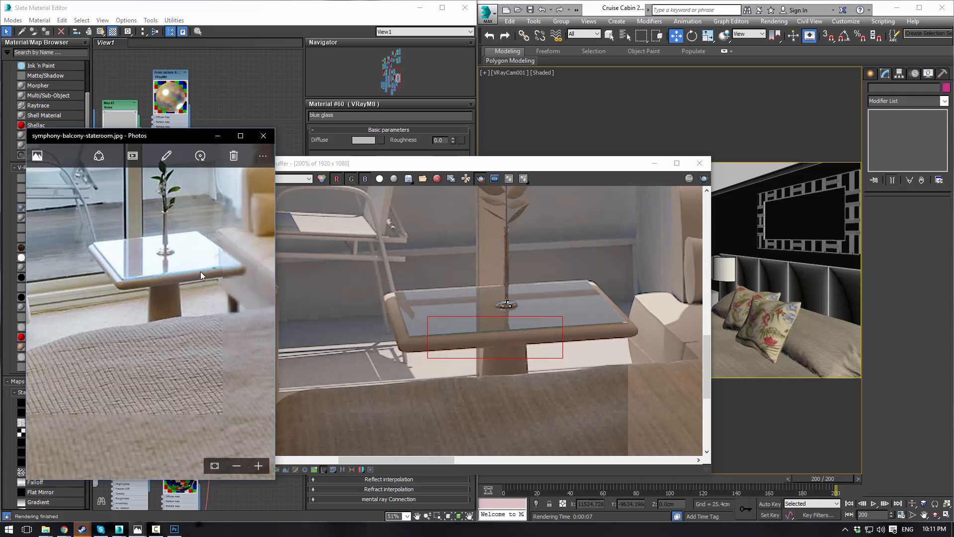
{"action": "left_click", "coordinate": [218, 136]}
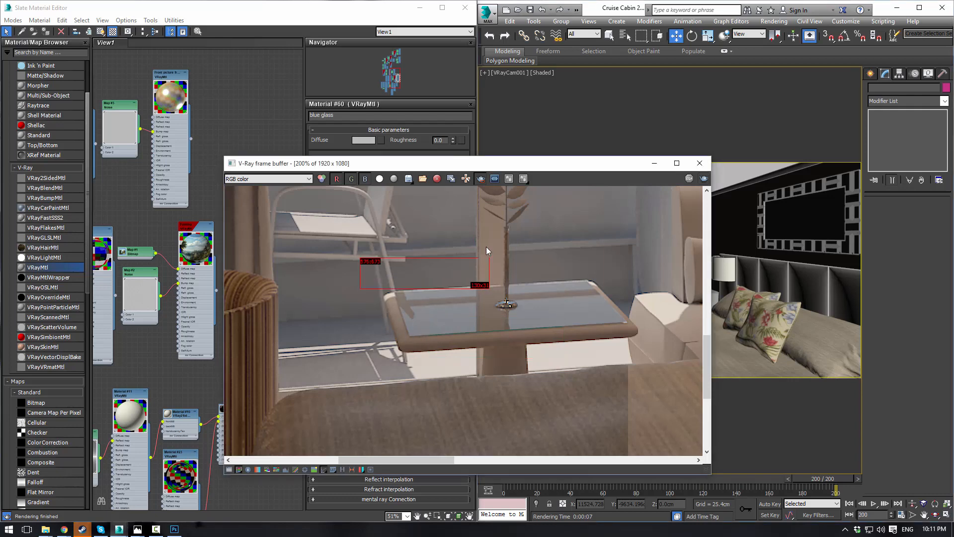
Move the render window out of the way and select the curved desk's countertop in the camera view
{"action": "left_click_drag", "start_coordinate": [473, 165], "coordinate": [174, 144]}
{"action": "left_click_drag", "start_coordinate": [174, 145], "coordinate": [378, 158]}
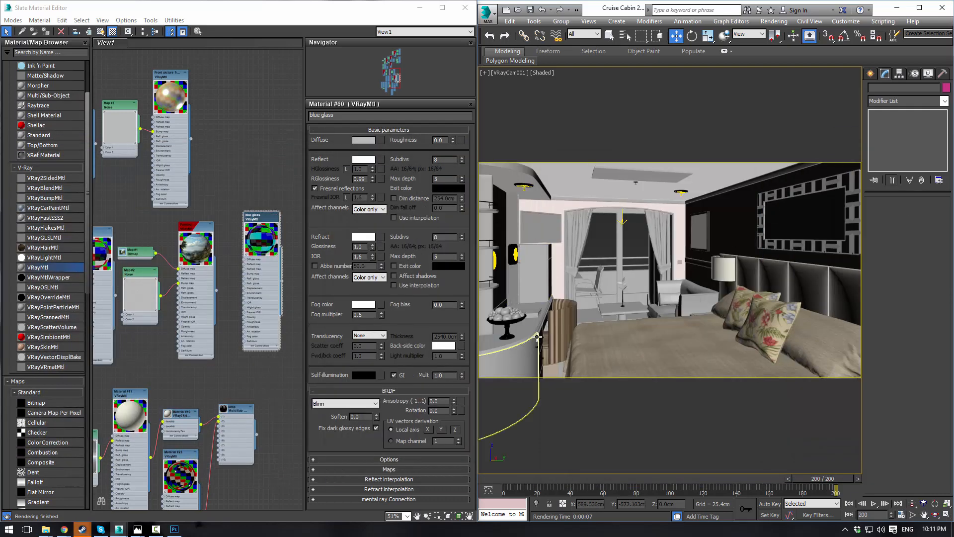
{"action": "left_click", "coordinate": [535, 333]}
Create a new VRayMtl above the blue glass material and name it desktop
{"action": "middle_click_drag", "start_coordinate": [236, 156], "coordinate": [182, 214]}
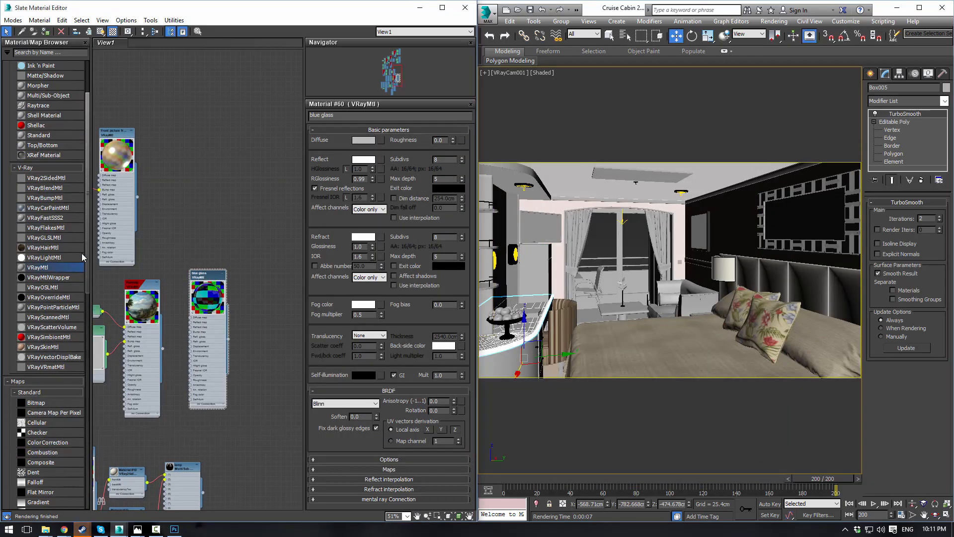
{"action": "left_click_drag", "start_coordinate": [192, 150], "coordinate": [193, 151]}
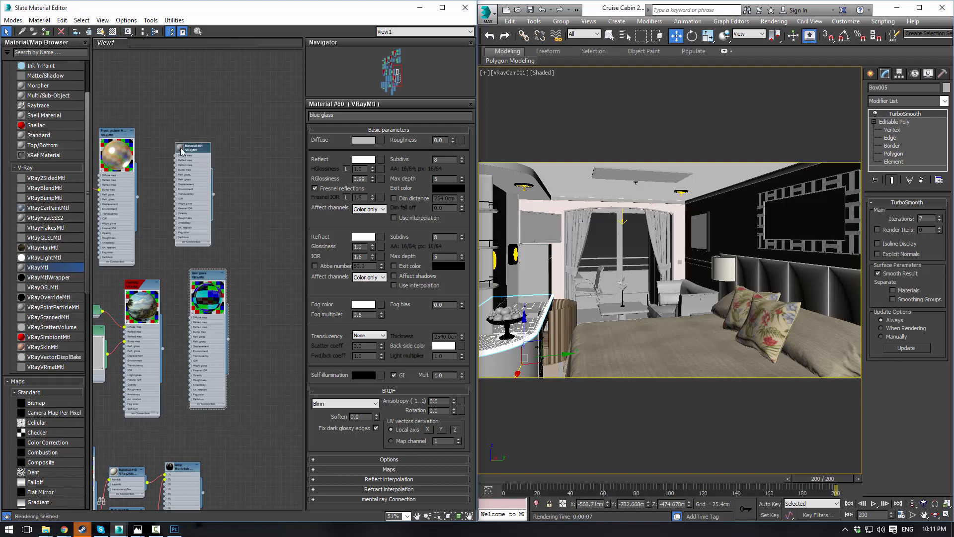
{"action": "double_click", "coordinate": [201, 149]}
{"action": "left_click_drag", "start_coordinate": [294, 108], "coordinate": [117, 93]}
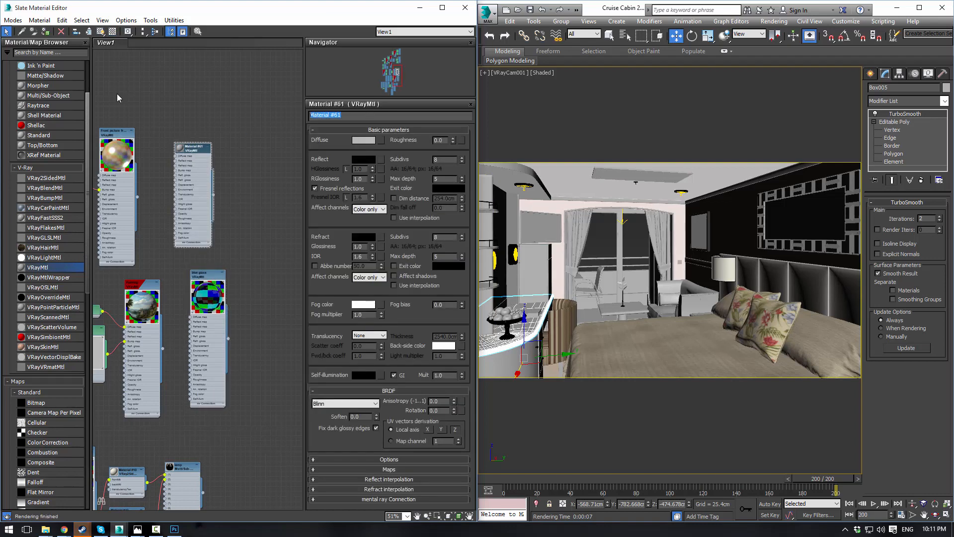
{"action": "type", "text": "desktop"}
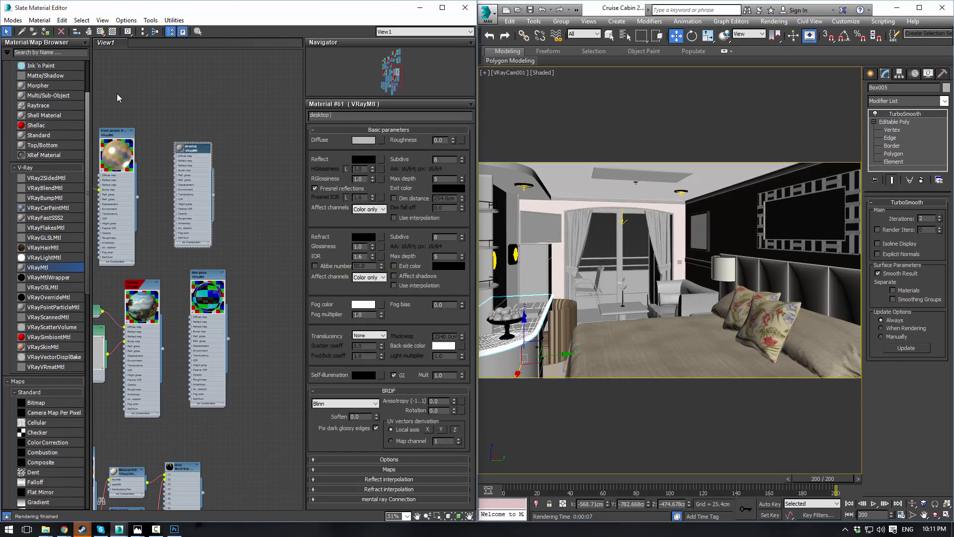
{"action": "key", "text": "Return"}
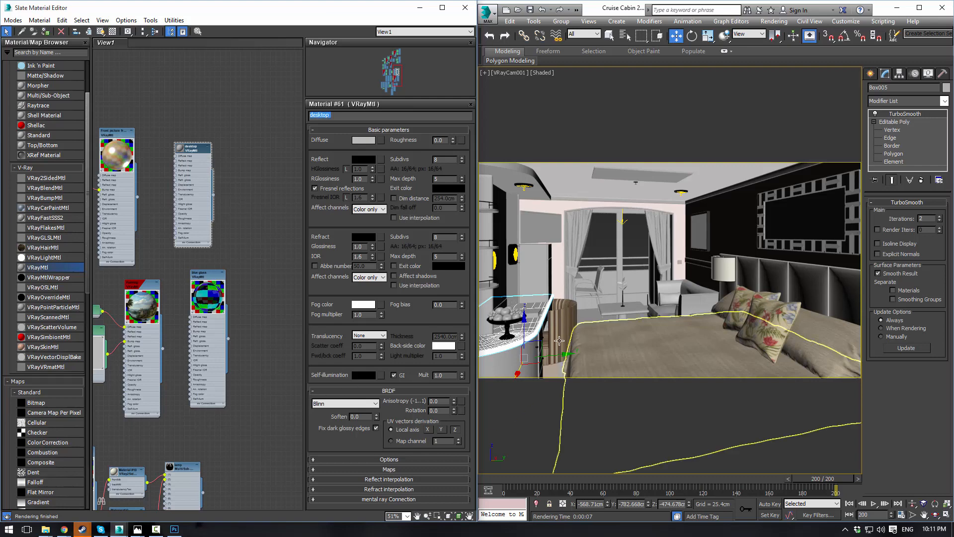
Add the small table's top frame and leg to the selection and assign the desktop material, enlarging its node preview
{"action": "left_click", "coordinate": [610, 315], "text": "ctrl"}
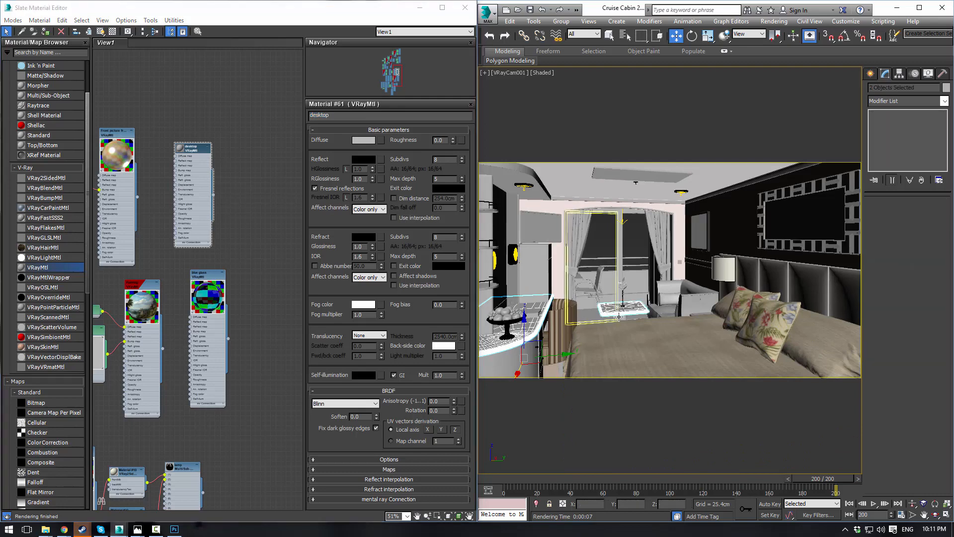
{"action": "left_click", "coordinate": [616, 329], "text": "ctrl"}
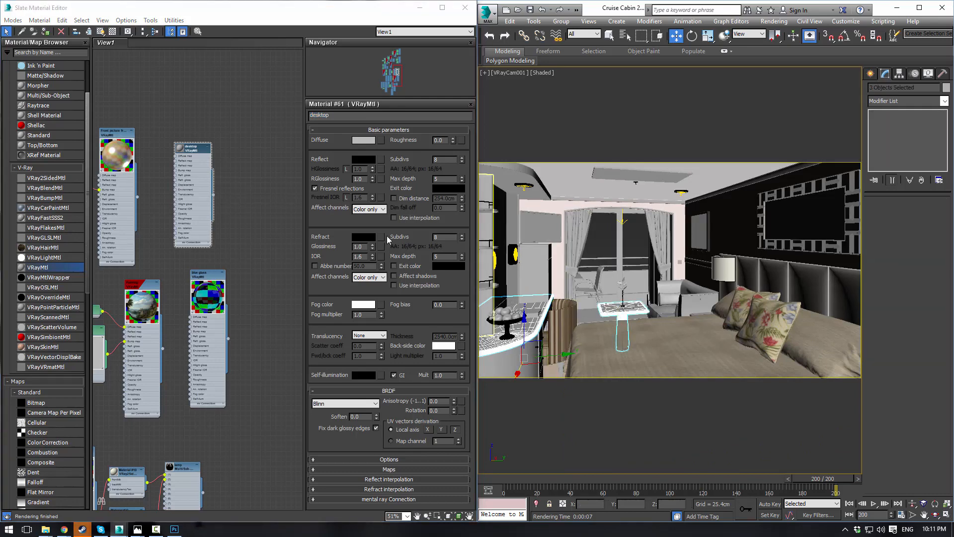
{"action": "left_click", "coordinate": [197, 152]}
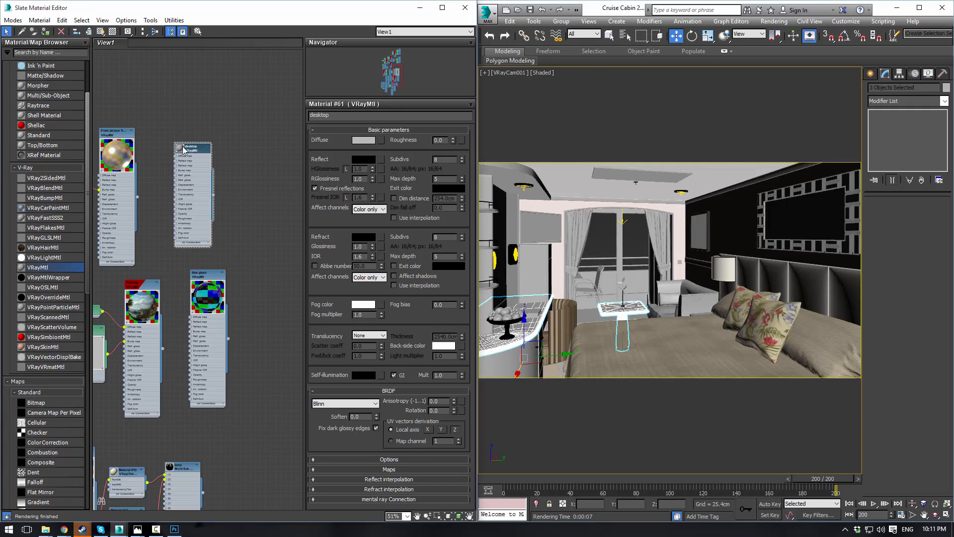
{"action": "scroll", "coordinate": [184, 149], "scroll_direction": "up", "scroll_amount": 5}
{"action": "middle_click_drag", "start_coordinate": [202, 159], "coordinate": [244, 97]}
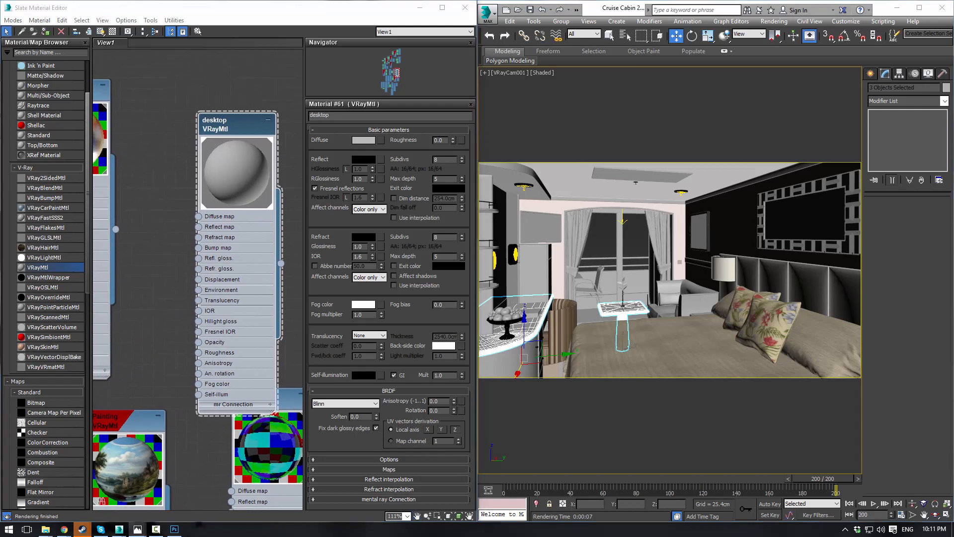
{"action": "left_click_drag", "start_coordinate": [243, 125], "coordinate": [183, 112]}
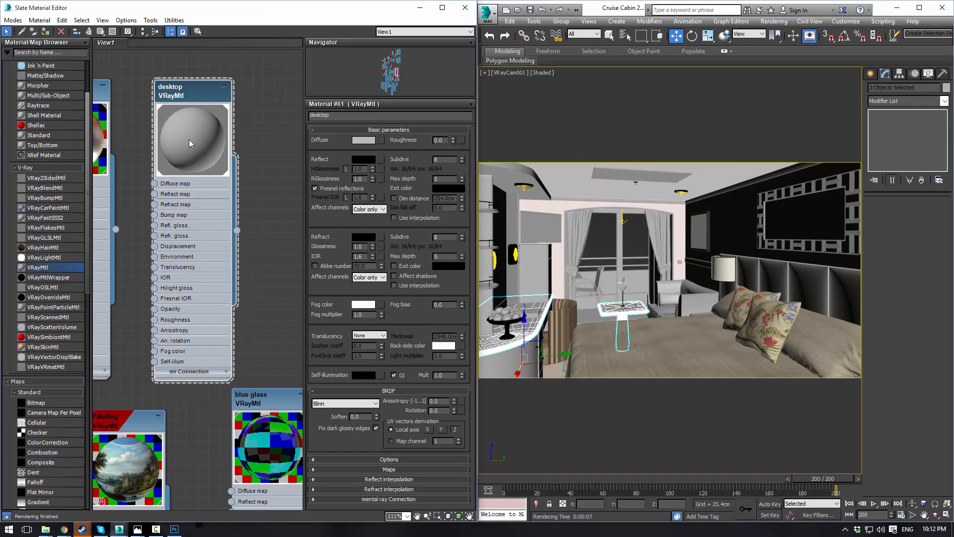
Set the desktop material's diffuse colour to a light warm beige
{"action": "left_click", "coordinate": [363, 141]}
{"action": "left_click_drag", "start_coordinate": [346, 86], "coordinate": [362, 115]}
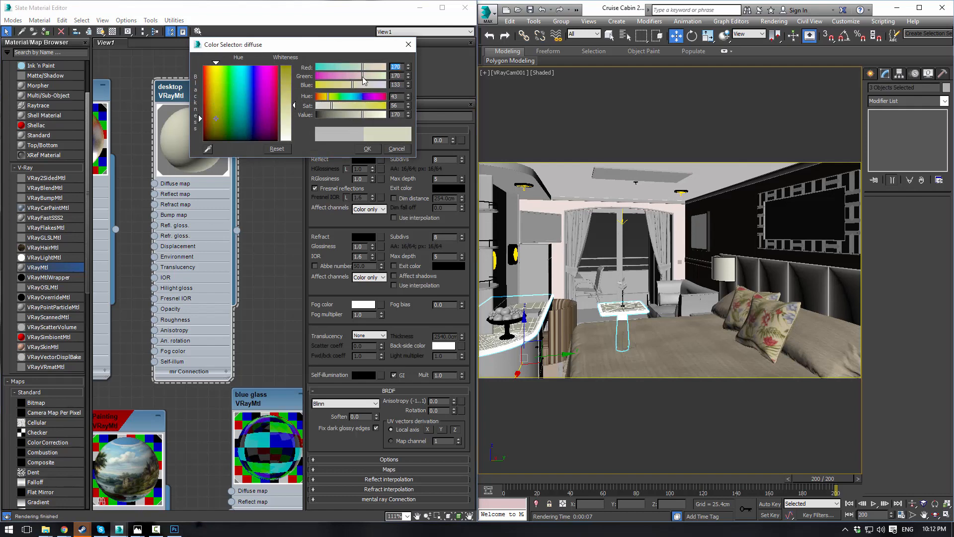
{"action": "mouse_move", "coordinate": [327, 109]}
{"action": "left_mouse_down"}
{"action": "mouse_move", "coordinate": [321, 98]}
{"action": "mouse_move", "coordinate": [330, 106]}
{"action": "left_mouse_up"}
{"action": "left_click", "coordinate": [367, 149]}
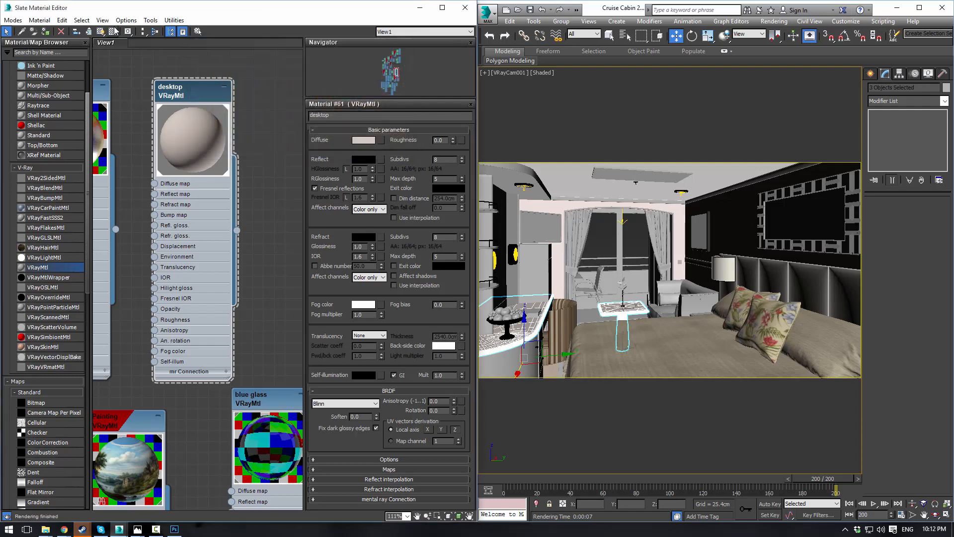
Set the desktop material's reflection colour to a neutral grey with value 168
{"action": "left_click", "coordinate": [362, 159]}
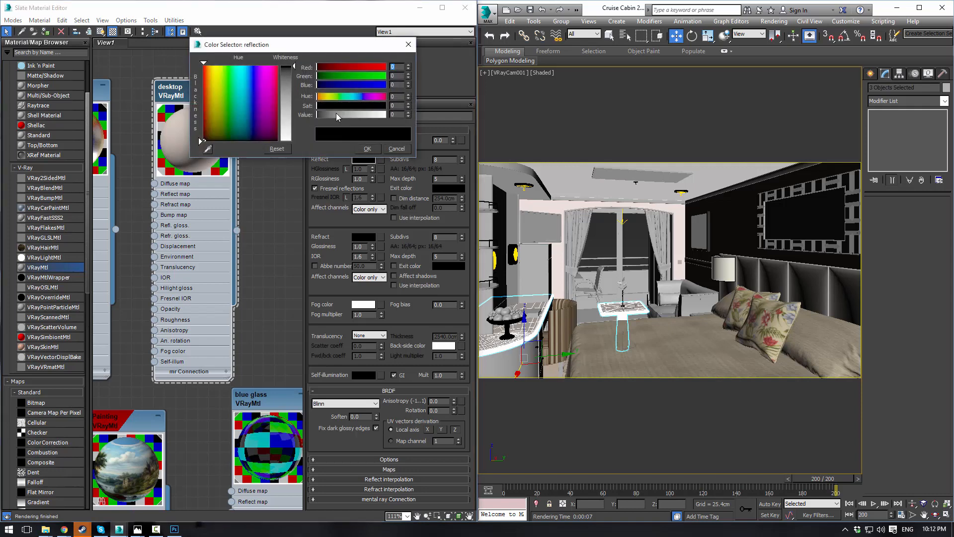
{"action": "left_click", "coordinate": [336, 114]}
{"action": "left_click", "coordinate": [350, 114]}
{"action": "left_click", "coordinate": [363, 148]}
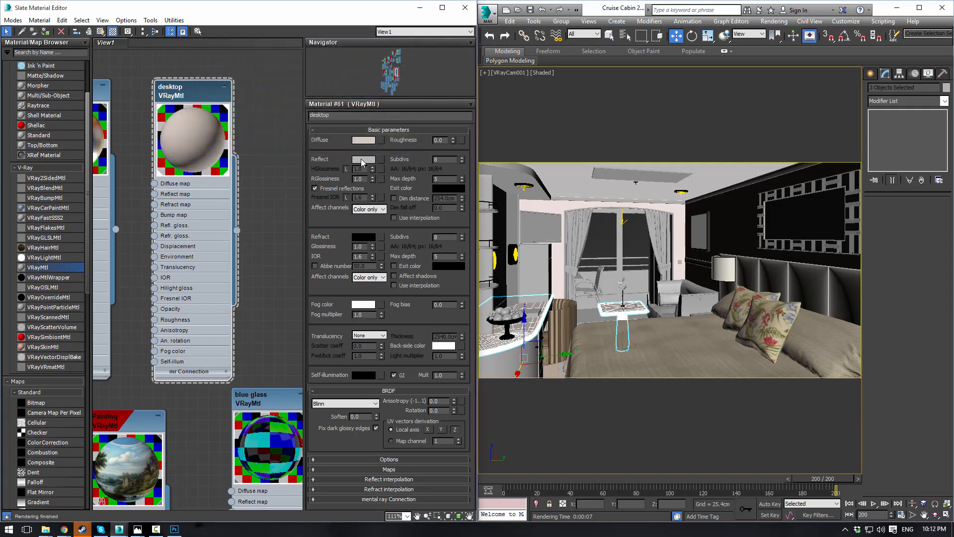
{"action": "left_click", "coordinate": [362, 159]}
{"action": "left_click", "coordinate": [362, 115]}
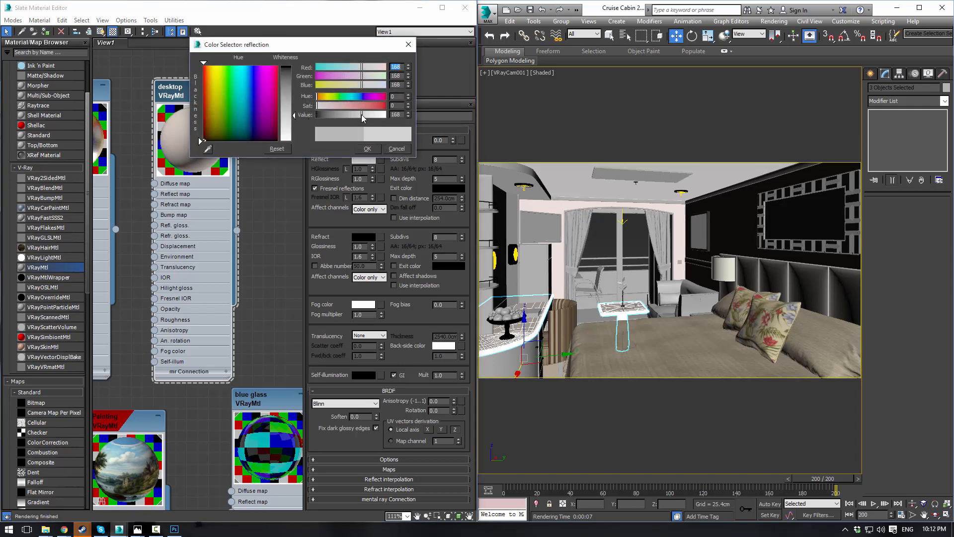
{"action": "left_click", "coordinate": [368, 149]}
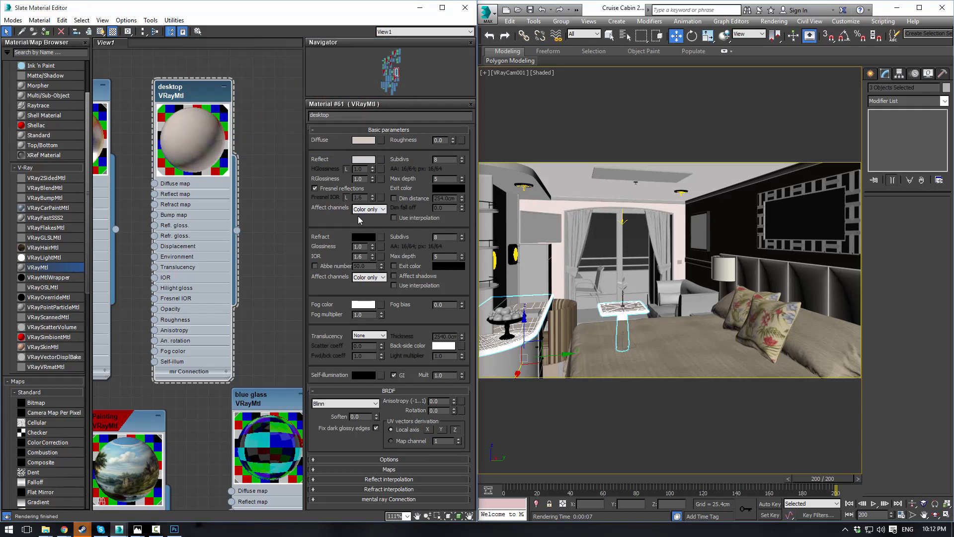
Set the desktop material's reflection glossiness to 0.8
{"action": "double_click", "coordinate": [358, 178]}
{"action": "key", "text": "BackSpace"}
{"action": "double_click", "coordinate": [361, 179]}
{"action": "type", "text": "0.8"}
{"action": "key", "text": "Return"}
Render a region covering the curved desk's rounded edge and the front below it
{"action": "left_click_drag", "start_coordinate": [953, 124], "coordinate": [546, 135]}
{"action": "middle_click_drag", "start_coordinate": [501, 310], "coordinate": [648, 206]}
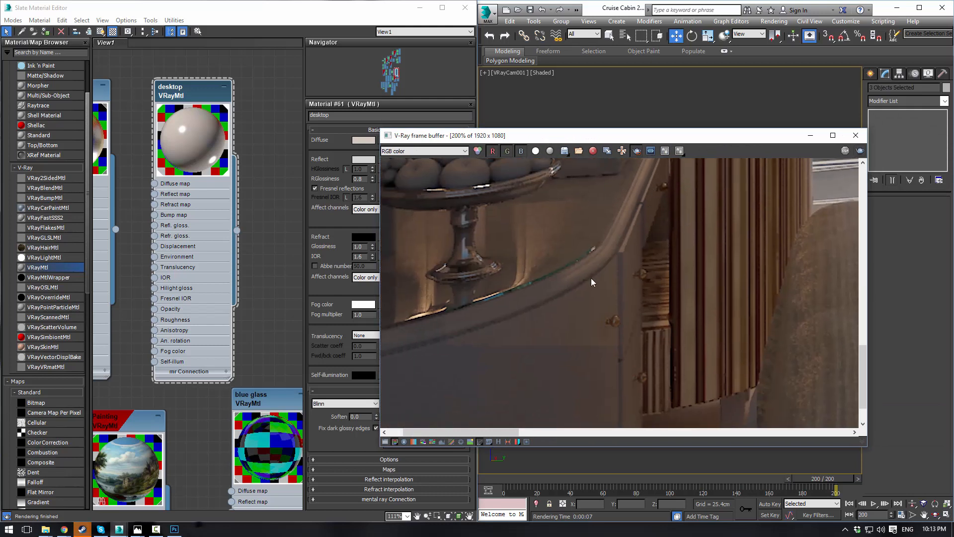
{"action": "left_click_drag", "start_coordinate": [512, 210], "coordinate": [670, 344]}
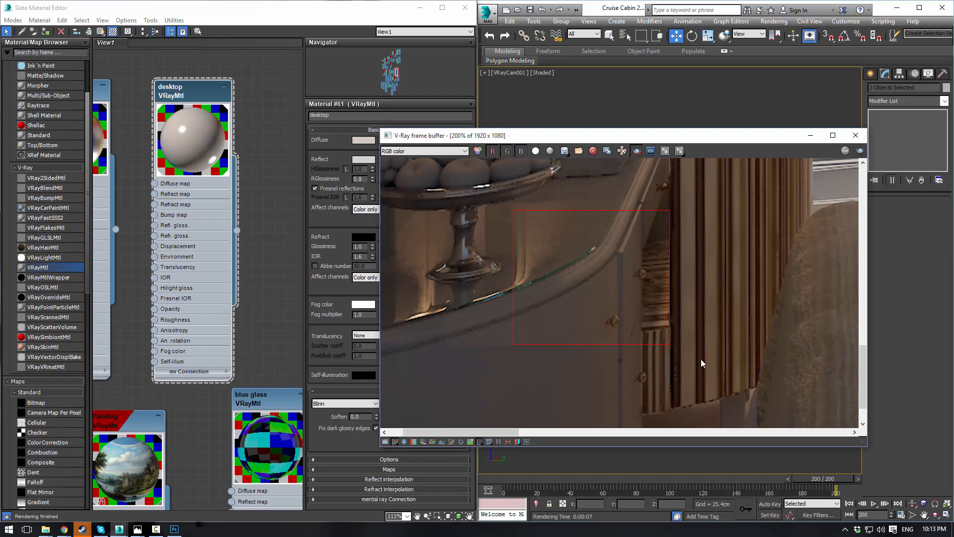
{"action": "key", "text": "shift+q"}
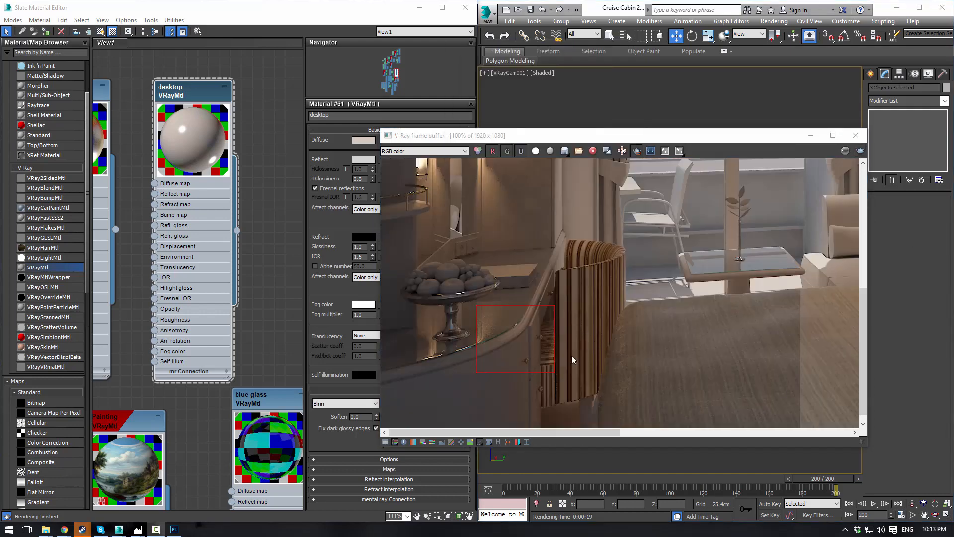
Brighten the desktop material's reflection colour to near white
{"action": "left_click", "coordinate": [275, 164]}
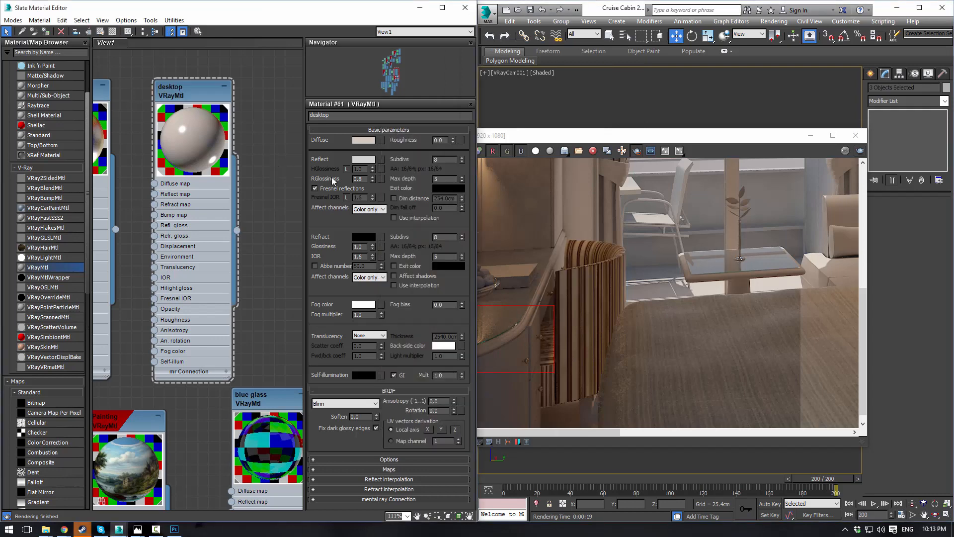
{"action": "left_click", "coordinate": [364, 159]}
{"action": "left_click_drag", "start_coordinate": [378, 119], "coordinate": [386, 120]}
{"action": "left_click", "coordinate": [366, 149]}
Make the desktop material's diffuse colour a slightly more saturated beige
{"action": "left_click", "coordinate": [364, 139]}
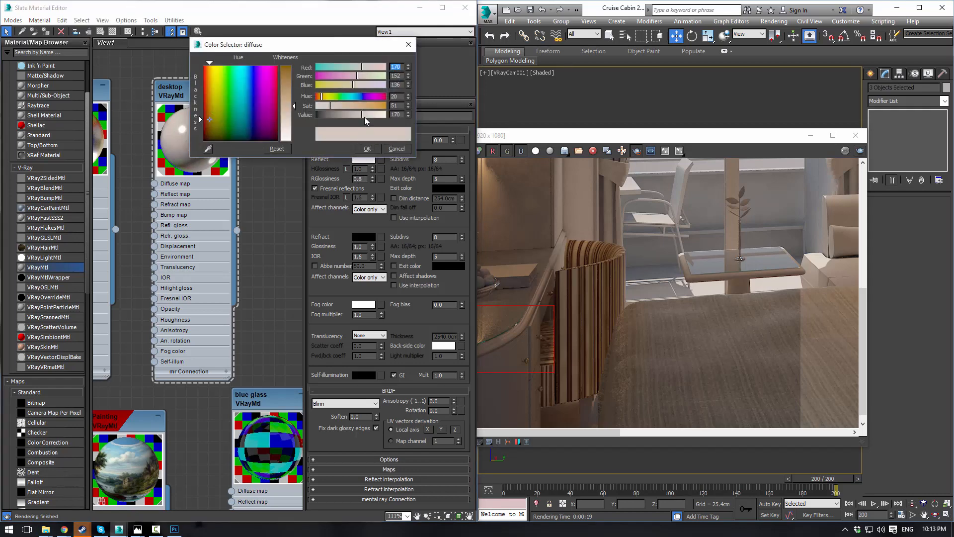
{"action": "left_click", "coordinate": [335, 106]}
{"action": "left_click_drag", "start_coordinate": [336, 107], "coordinate": [337, 107]}
{"action": "left_click", "coordinate": [365, 148]}
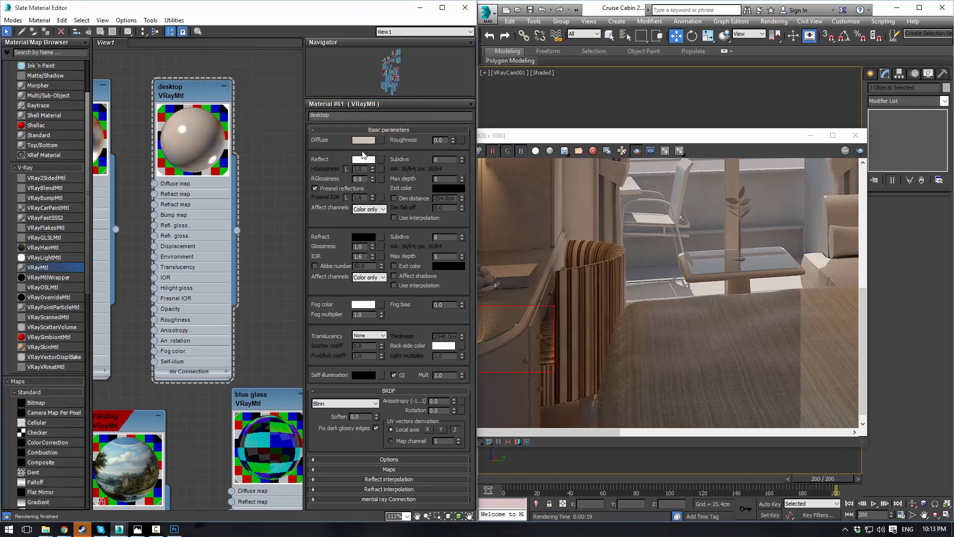
Set the desktop material's reflection glossiness to 0.85
{"action": "double_click", "coordinate": [364, 178]}
{"action": "type", "text": "0.9"}
{"action": "key", "text": "Return"}
{"action": "key", "text": "BackSpace"}
{"action": "type", "text": "0.85"}
{"action": "key", "text": "Return"}
Render a region covering the curved desktop around the base of the fruit bowl
{"action": "left_click", "coordinate": [572, 320]}
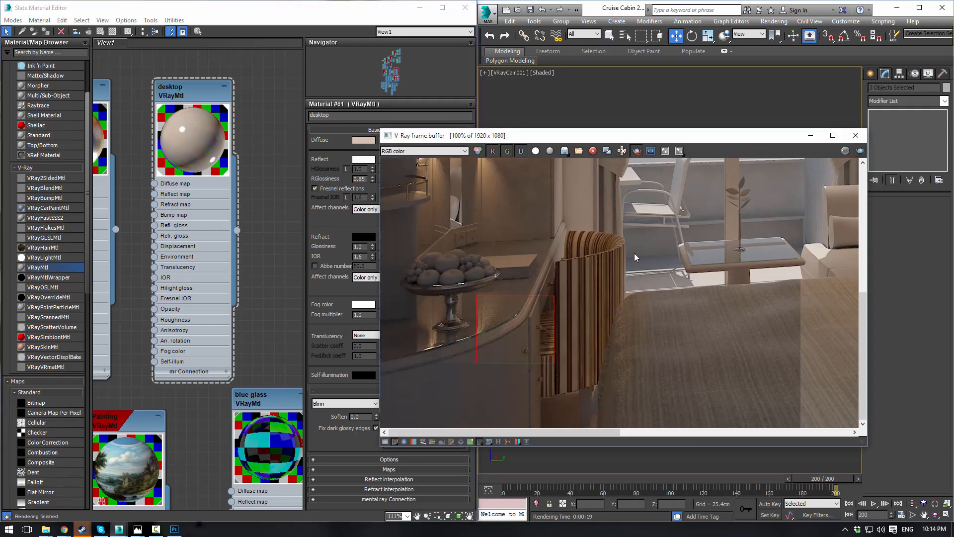
{"action": "left_click_drag", "start_coordinate": [495, 246], "coordinate": [541, 371]}
{"action": "left_click", "coordinate": [858, 152]}
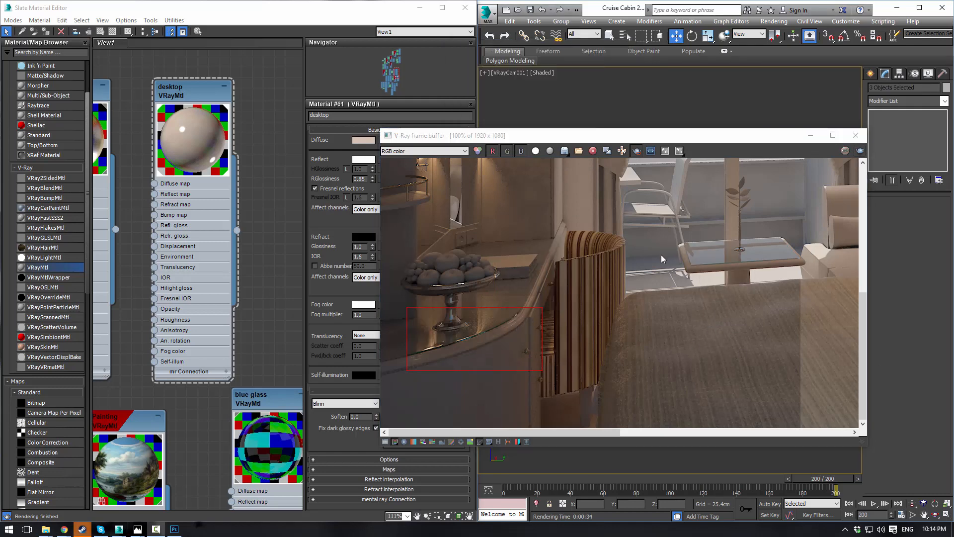
Render a region around the glass-topped table near the balcony window
{"action": "left_click_drag", "start_coordinate": [668, 225], "coordinate": [816, 300]}
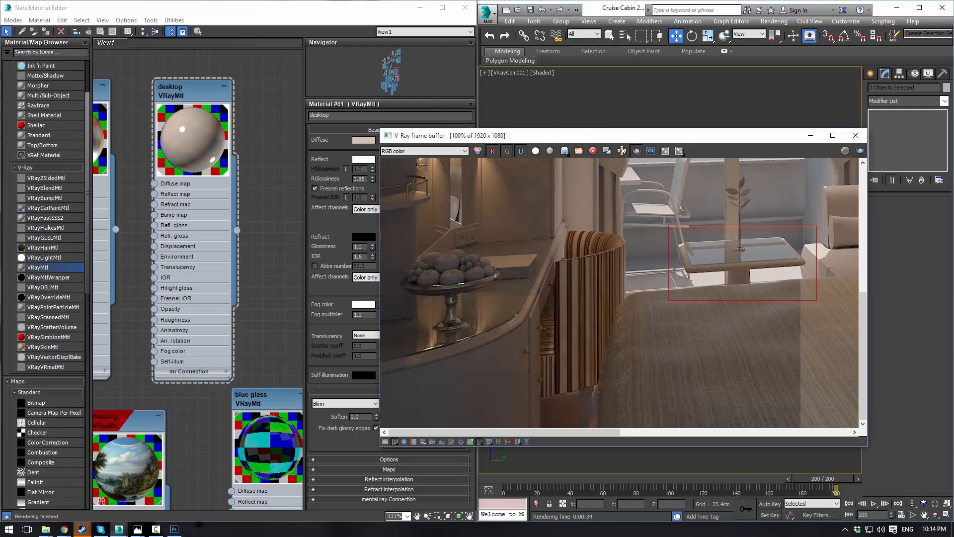
{"action": "left_click", "coordinate": [859, 151]}
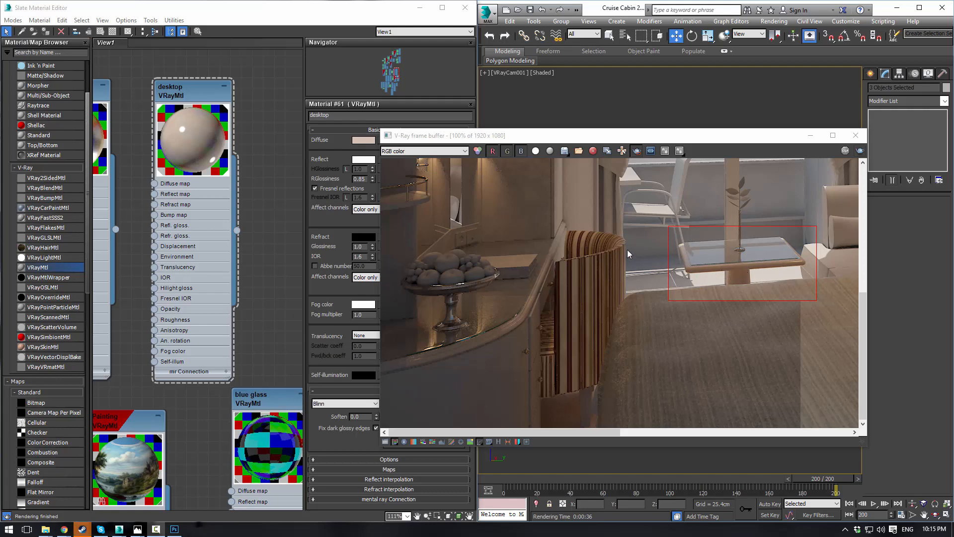
Examine the rendered wall panel texture beside the floral bed pillows up close
{"action": "scroll", "coordinate": [561, 285], "scroll_direction": "down", "scroll_amount": 3}
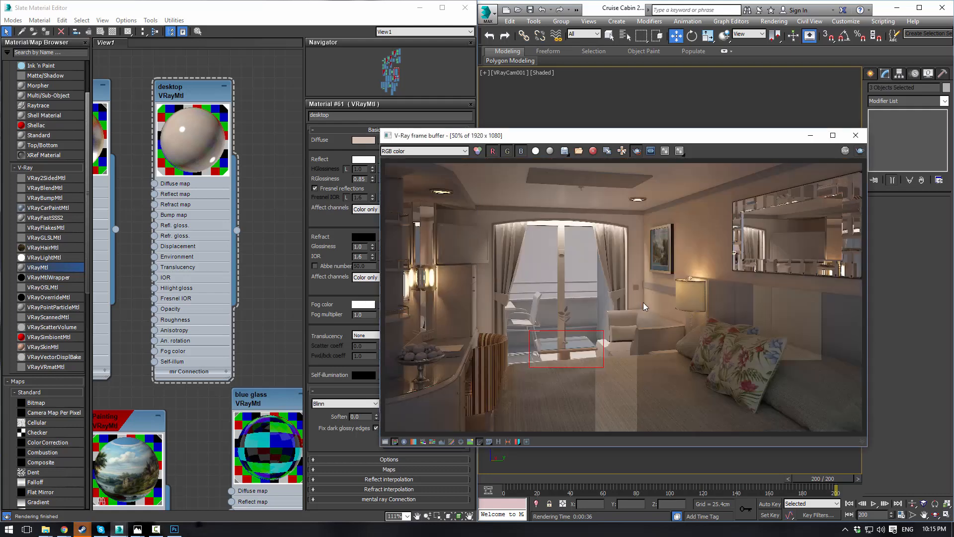
{"action": "scroll", "coordinate": [648, 310], "scroll_direction": "up", "scroll_amount": 1}
{"action": "scroll", "coordinate": [735, 333], "scroll_direction": "up", "scroll_amount": 3}
{"action": "left_click_drag", "start_coordinate": [796, 299], "coordinate": [665, 407]}
{"action": "middle_click_drag", "start_coordinate": [823, 162], "coordinate": [628, 259]}
{"action": "scroll", "coordinate": [593, 348], "scroll_direction": "down", "scroll_amount": 1}
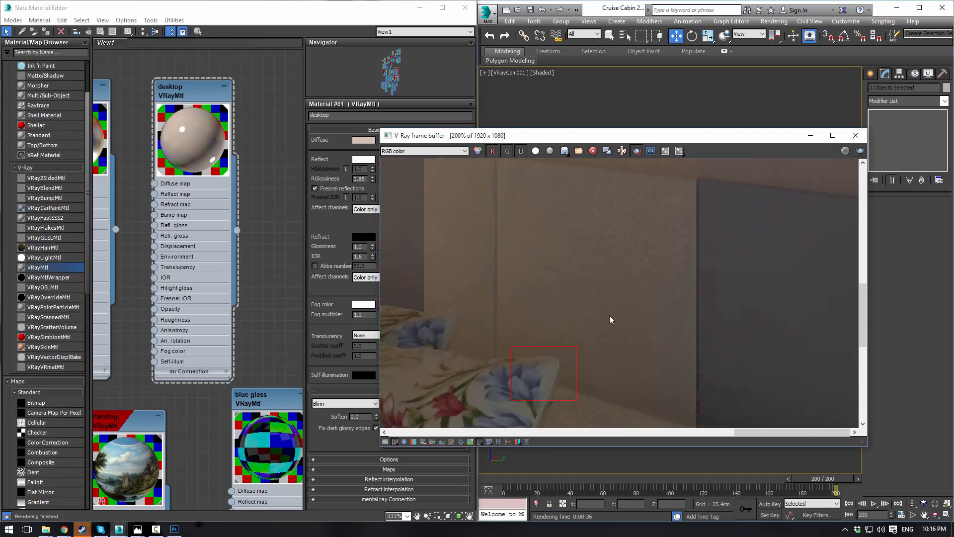
Locate the panel material in the node view and open the parameters of its Bed_Bump.jpg bump bitmap
{"action": "scroll", "coordinate": [251, 238], "scroll_direction": "down", "scroll_amount": 5}
{"action": "middle_click_drag", "start_coordinate": [246, 195], "coordinate": [23, 232]}
{"action": "scroll", "coordinate": [45, 228], "scroll_direction": "down", "scroll_amount": 1}
{"action": "scroll", "coordinate": [157, 211], "scroll_direction": "down", "scroll_amount": 1}
{"action": "middle_click_drag", "start_coordinate": [149, 273], "coordinate": [241, 508]}
{"action": "middle_click_drag", "start_coordinate": [258, 233], "coordinate": [215, 299]}
{"action": "scroll", "coordinate": [216, 299], "scroll_direction": "up", "scroll_amount": 4}
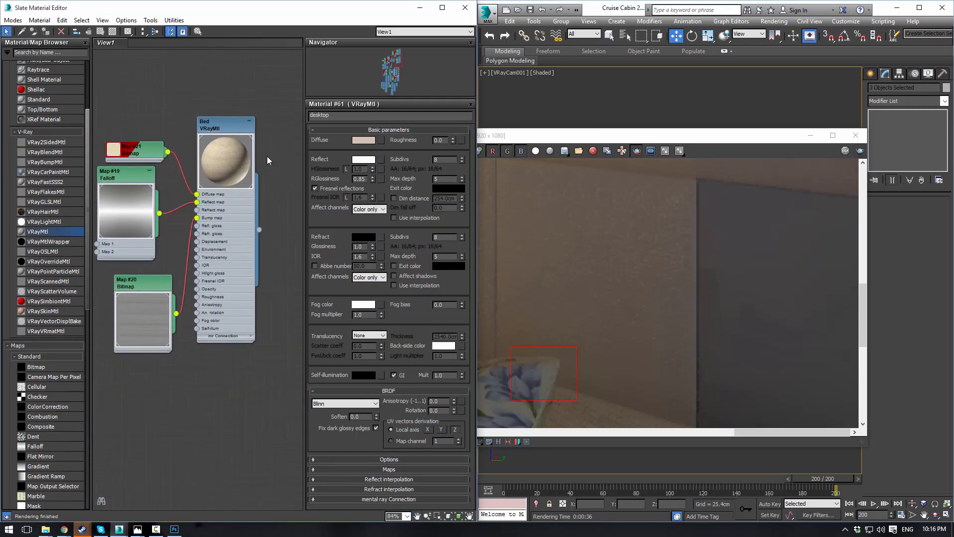
{"action": "middle_click_drag", "start_coordinate": [266, 156], "coordinate": [193, 420]}
{"action": "middle_click_drag", "start_coordinate": [247, 238], "coordinate": [283, 355]}
{"action": "middle_click_drag", "start_coordinate": [210, 255], "coordinate": [270, 257]}
{"action": "scroll", "coordinate": [270, 257], "scroll_direction": "up", "scroll_amount": 1}
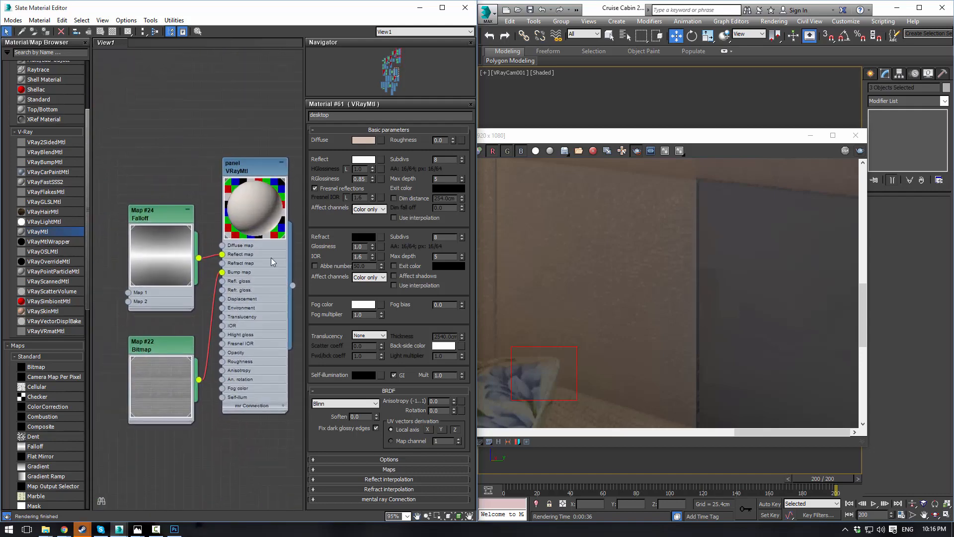
{"action": "scroll", "coordinate": [207, 352], "scroll_direction": "up", "scroll_amount": 1}
{"action": "double_click", "coordinate": [162, 344]}
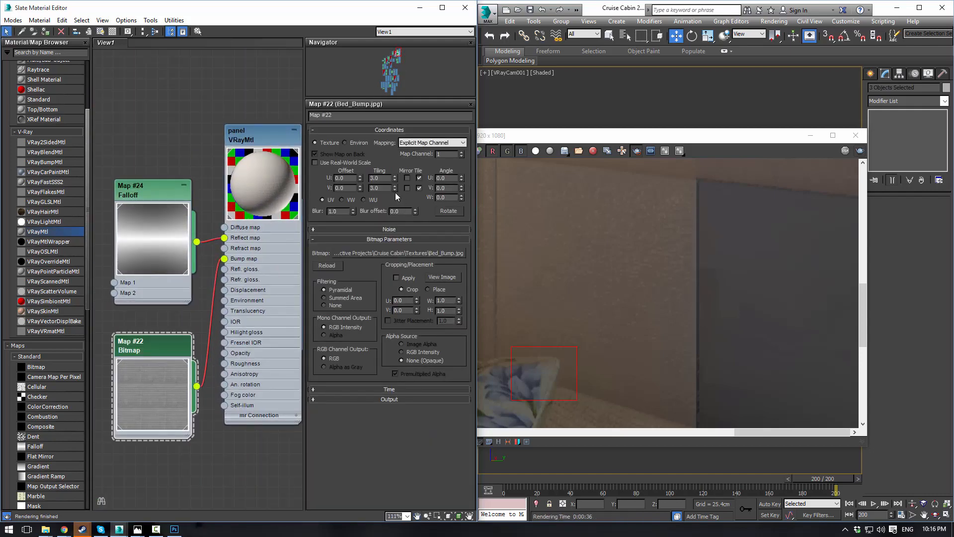
Set the panel bump bitmap's U and V tiling to 6
{"action": "double_click", "coordinate": [384, 179]}
{"action": "type", "text": "6"}
{"action": "key", "text": "Tab"}
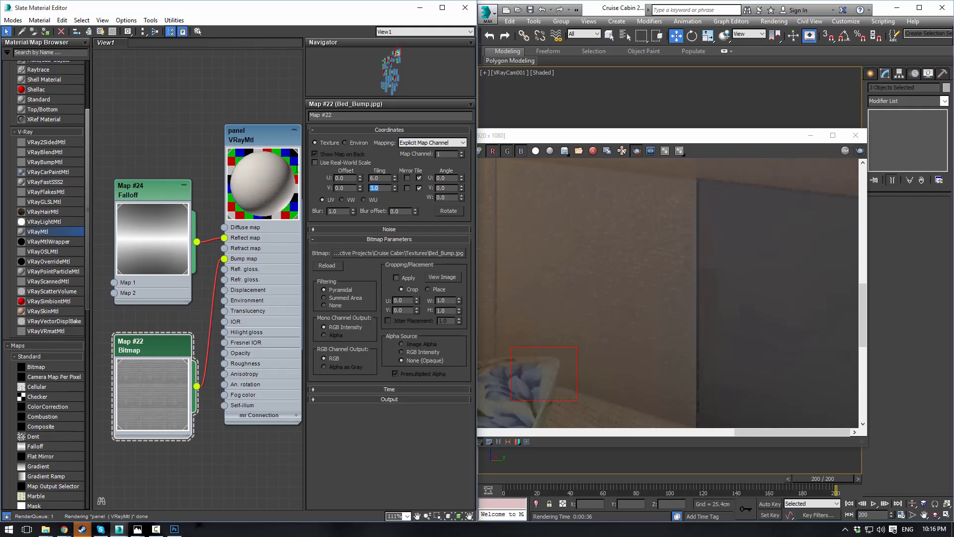
{"action": "type", "text": "6"}
{"action": "key", "text": "Return"}
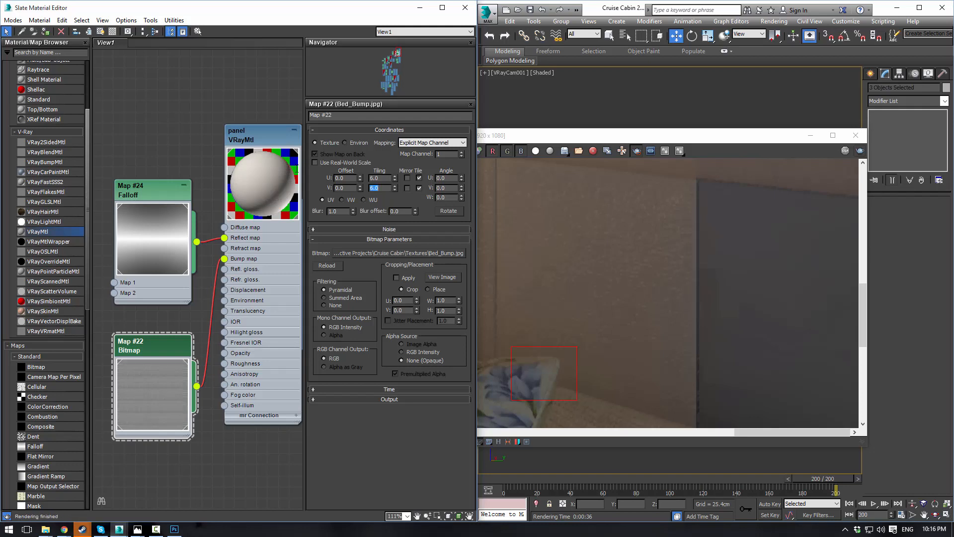
Set the panel bump bitmap's U and V tiling to 5
{"action": "left_click_drag", "start_coordinate": [381, 179], "coordinate": [255, 165]}
{"action": "type", "text": "5"}
{"action": "key", "text": "Tab"}
{"action": "type", "text": "5"}
{"action": "key", "text": "Return"}
Review the rendered pillows and wall panel, and check the whole cabin image
{"action": "middle_click_drag", "start_coordinate": [574, 332], "coordinate": [734, 252]}
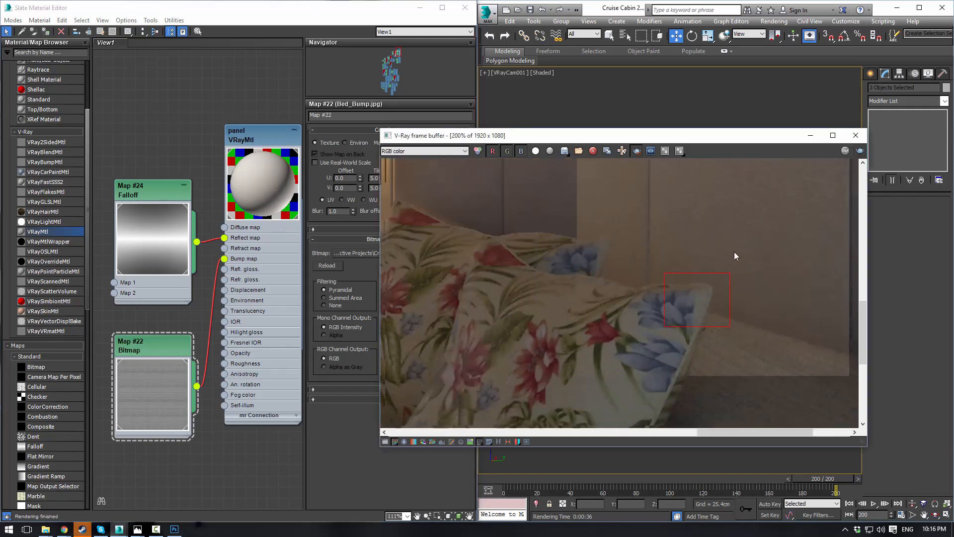
{"action": "scroll", "coordinate": [735, 251], "scroll_direction": "down", "scroll_amount": 5}
{"action": "scroll", "coordinate": [599, 304], "scroll_direction": "up", "scroll_amount": 3}
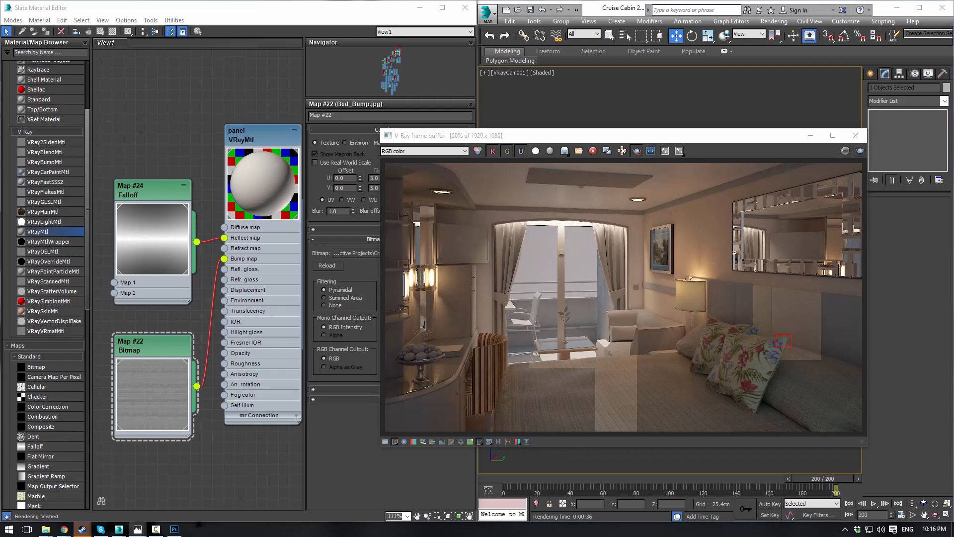
{"action": "left_click_drag", "start_coordinate": [0, 99], "coordinate": [0, 91]}
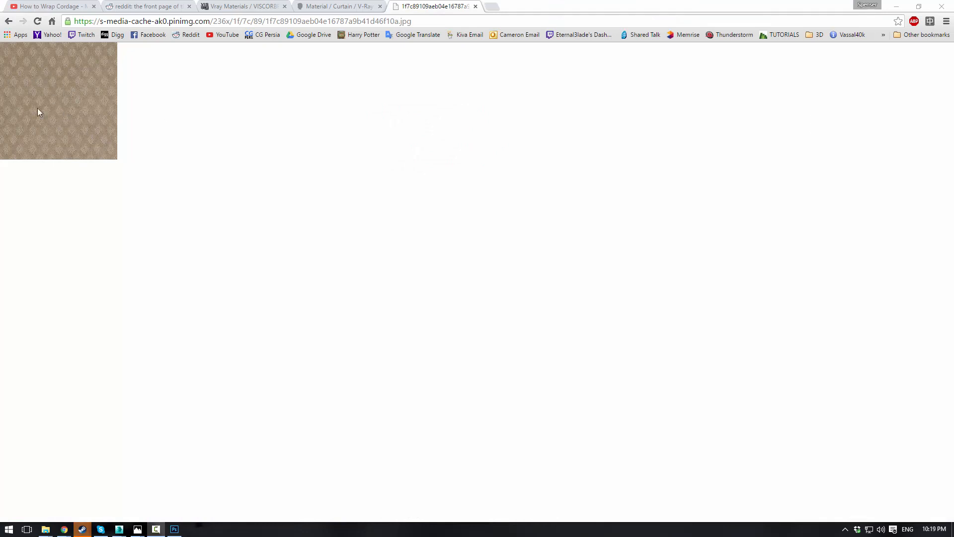
Return to the image results for "simple carpet pattern" and browse them for a suitable carpet texture
{"action": "key", "text": "alt+Left"}
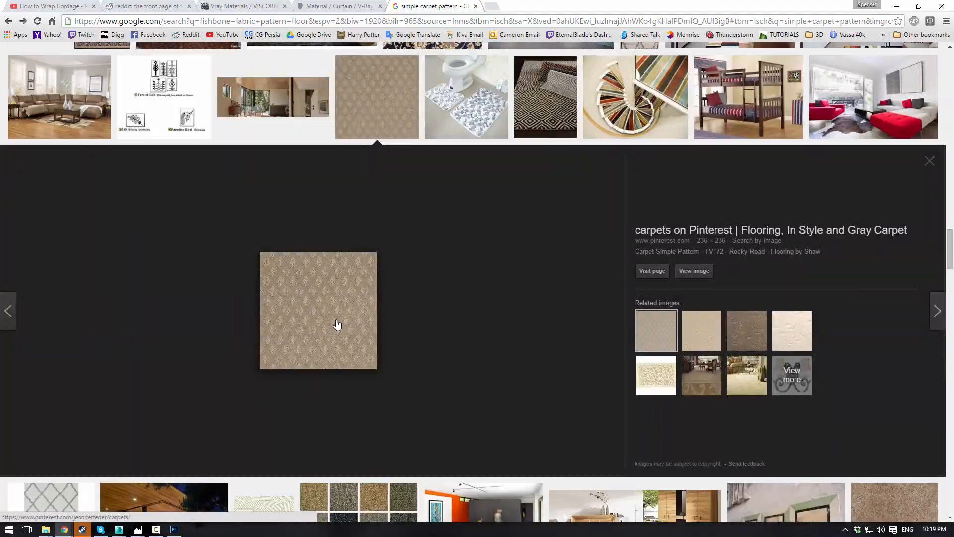
{"action": "scroll", "coordinate": [348, 338], "scroll_direction": "up", "scroll_amount": 15}
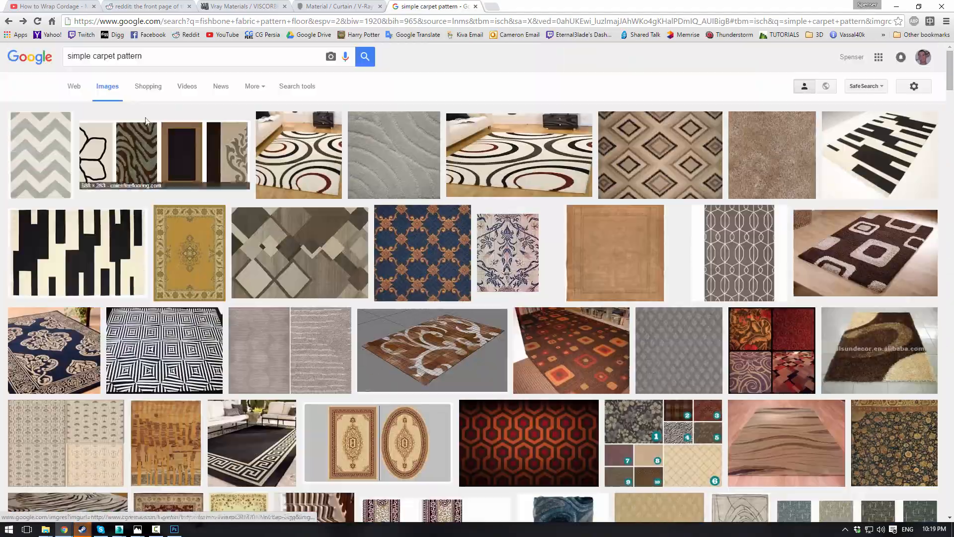
{"action": "scroll", "coordinate": [373, 362], "scroll_direction": "down", "scroll_amount": 20}
{"action": "scroll", "coordinate": [374, 283], "scroll_direction": "up", "scroll_amount": 10}
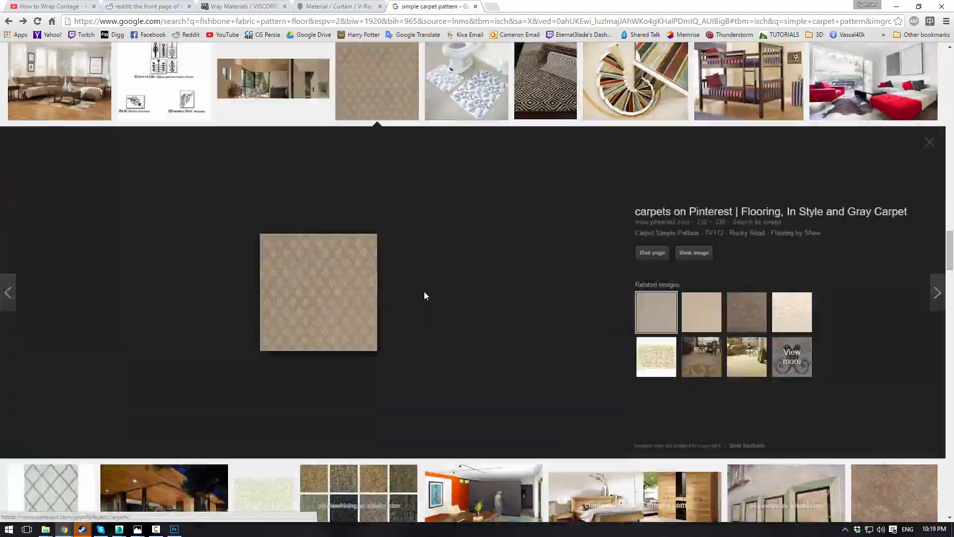
{"action": "scroll", "coordinate": [386, 335], "scroll_direction": "down", "scroll_amount": 5}
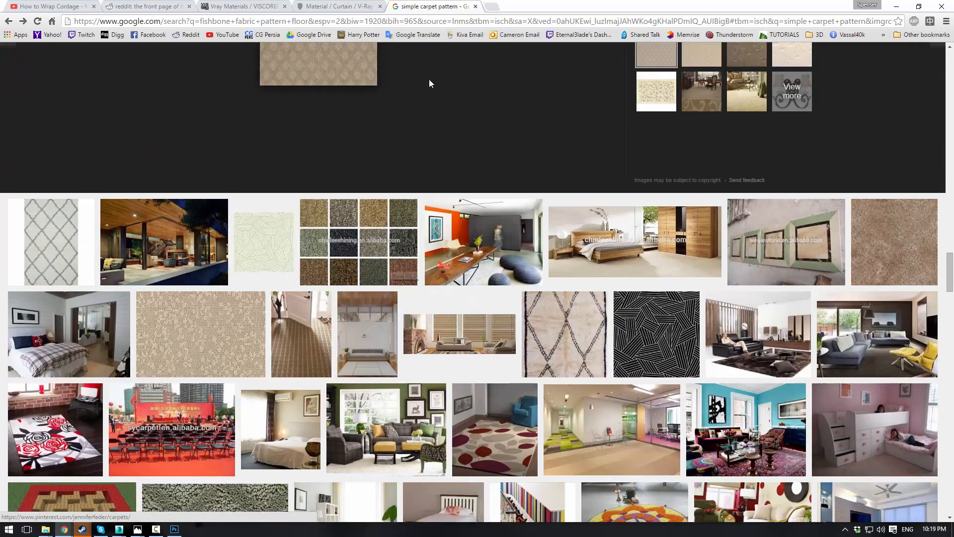
{"action": "scroll", "coordinate": [428, 81], "scroll_direction": "down", "scroll_amount": 6}
{"action": "scroll", "coordinate": [430, 99], "scroll_direction": "down", "scroll_amount": 5}
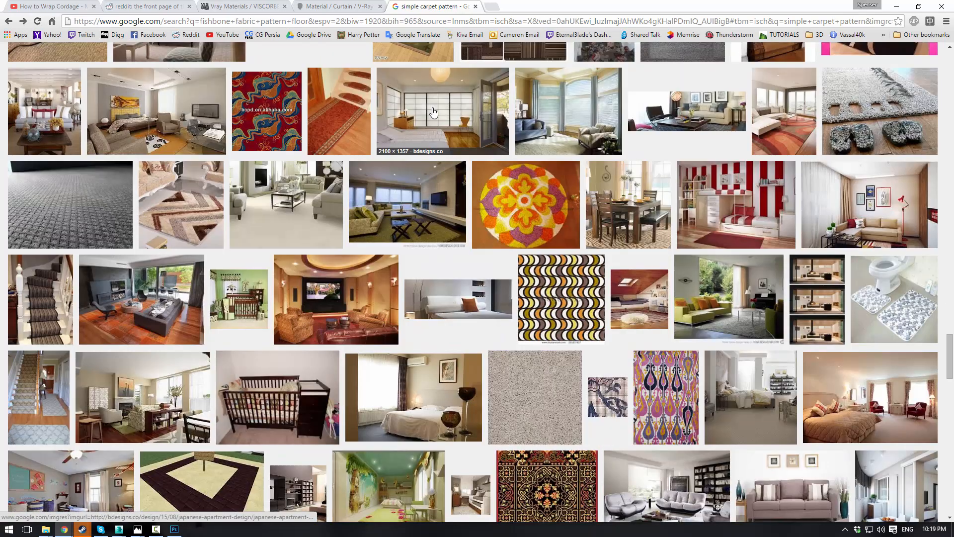
{"action": "scroll", "coordinate": [398, 94], "scroll_direction": "up", "scroll_amount": 13}
Open the beige carpet's Pinterest source page separately, scan the remaining image results, and check the carpets board
{"action": "middle_click", "coordinate": [356, 126]}
{"action": "scroll", "coordinate": [355, 127], "scroll_direction": "down", "scroll_amount": 20}
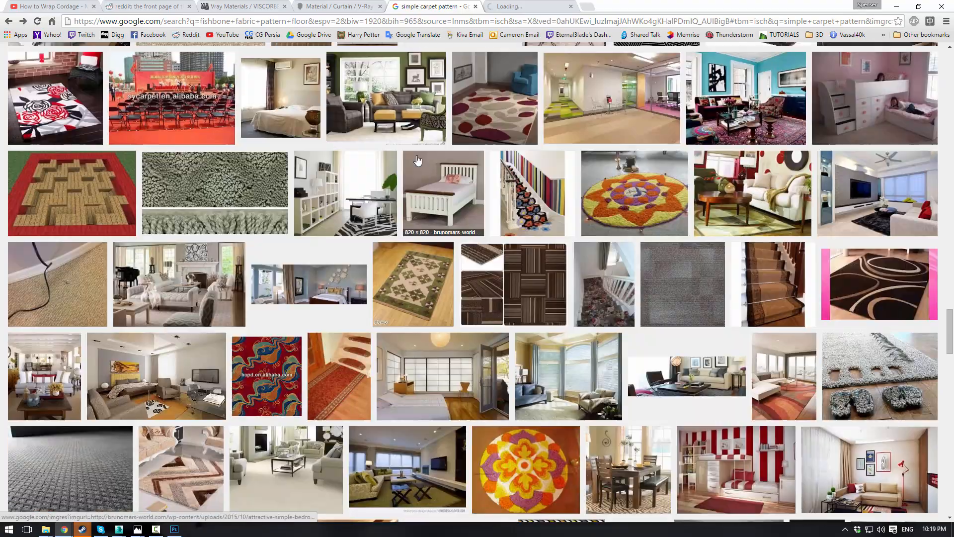
{"action": "scroll", "coordinate": [419, 172], "scroll_direction": "down", "scroll_amount": 15}
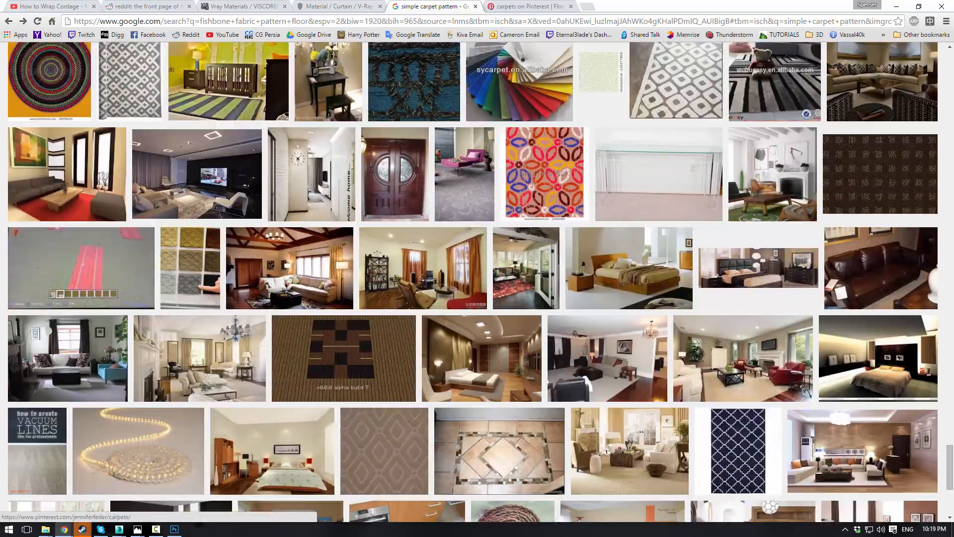
{"action": "scroll", "coordinate": [323, 331], "scroll_direction": "down", "scroll_amount": 5}
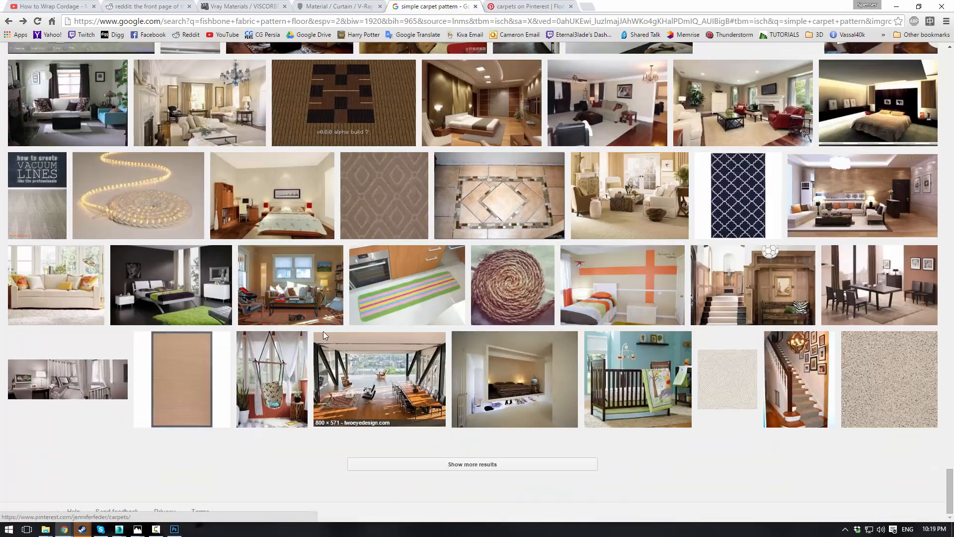
{"action": "scroll", "coordinate": [330, 334], "scroll_direction": "up", "scroll_amount": 20}
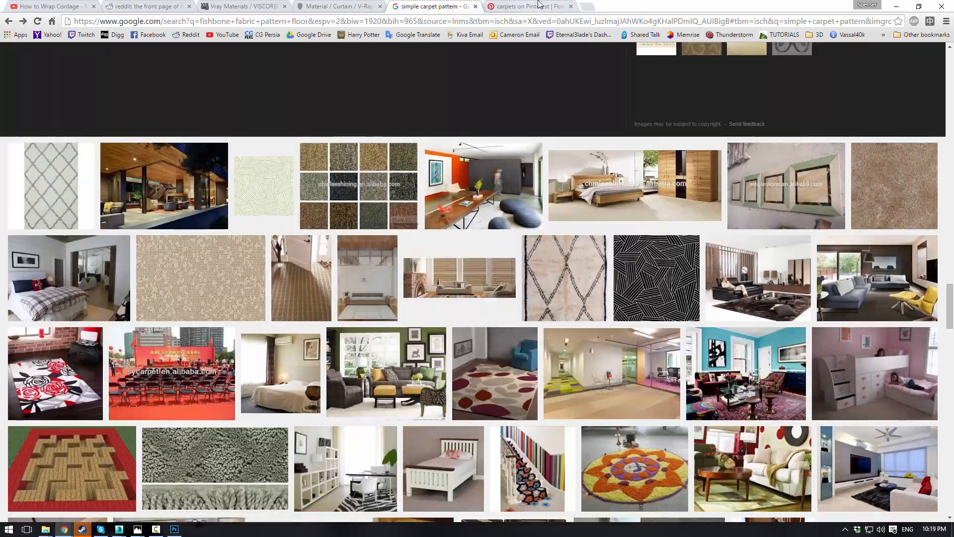
{"action": "left_click", "coordinate": [539, 5]}
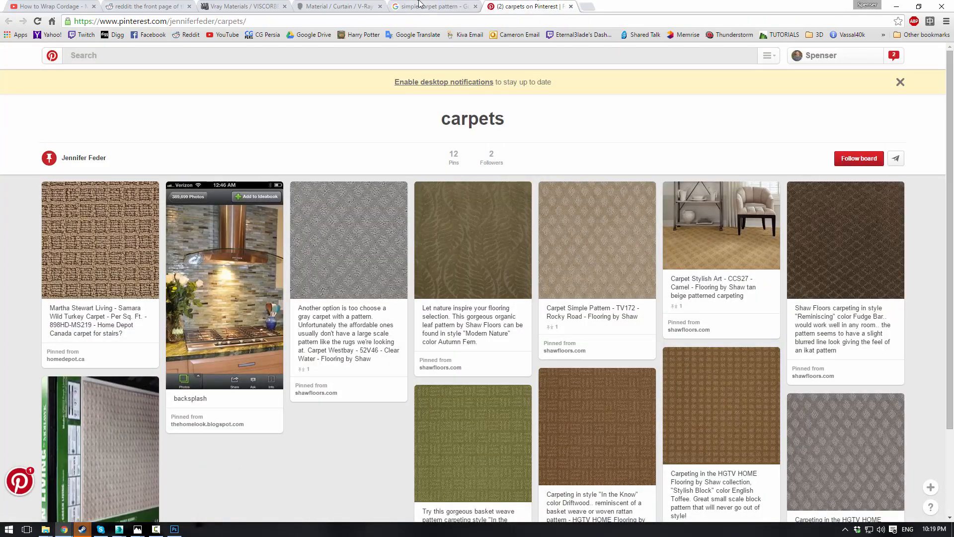
{"action": "left_click", "coordinate": [419, 4]}
View the beige diamond-patterned carpet image at full size, copy it, and switch to Photoshop
{"action": "scroll", "coordinate": [490, 214], "scroll_direction": "up", "scroll_amount": 8}
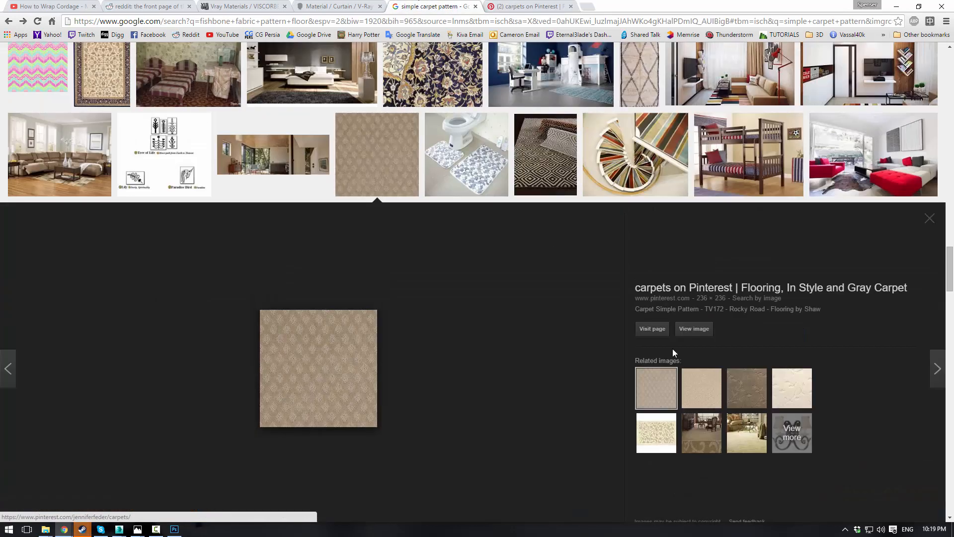
{"action": "left_click", "coordinate": [694, 328]}
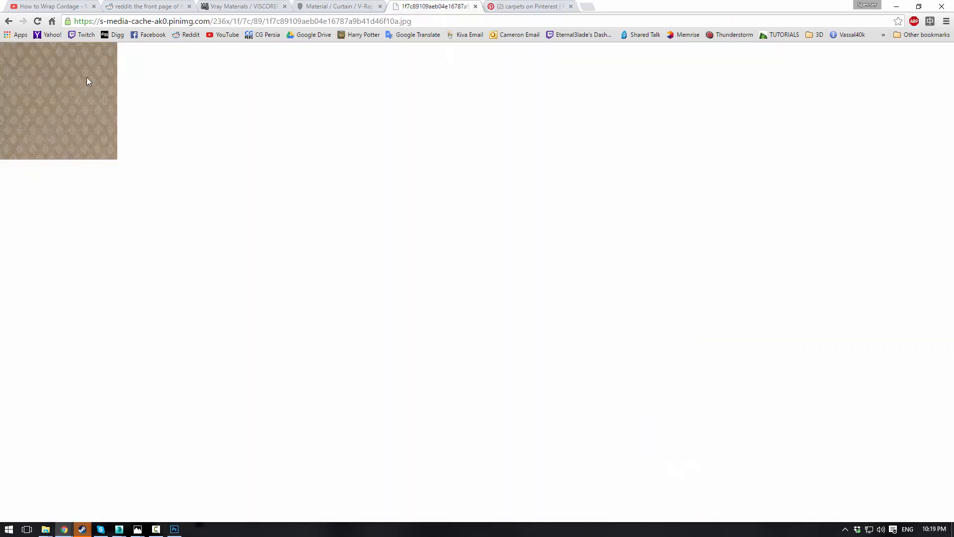
{"action": "right_click", "coordinate": [87, 80]}
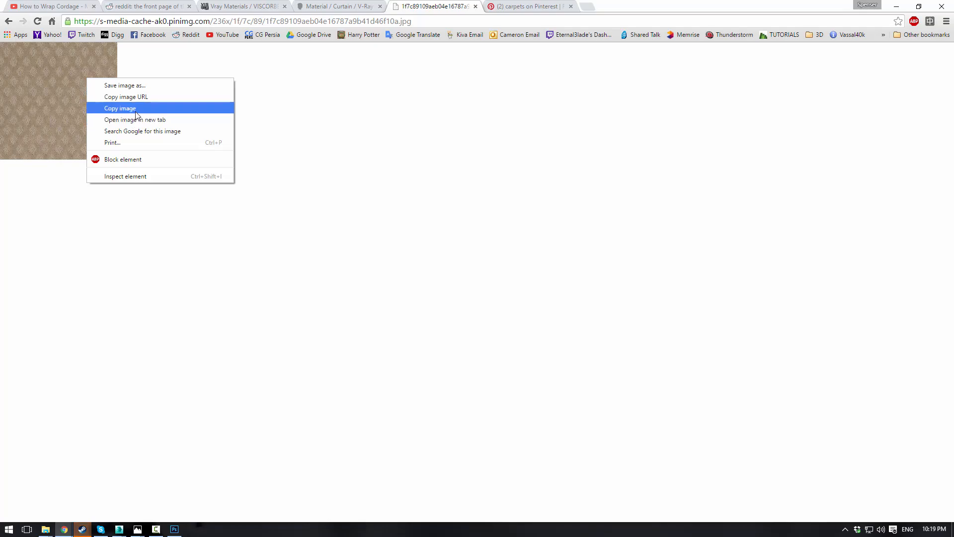
{"action": "left_click", "coordinate": [125, 108]}
{"action": "left_click", "coordinate": [174, 529]}
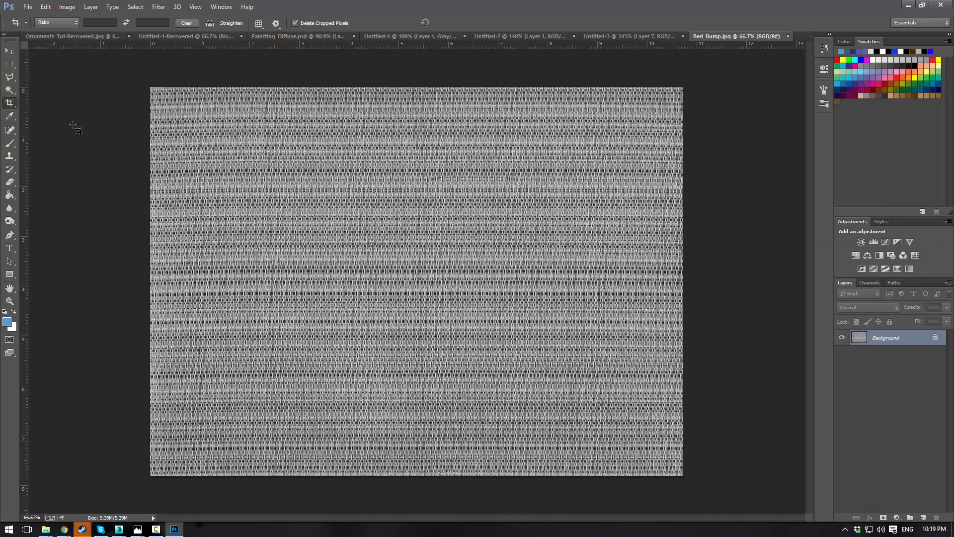
{"action": "left_click", "coordinate": [30, 10]}
{"action": "left_click", "coordinate": [40, 23]}
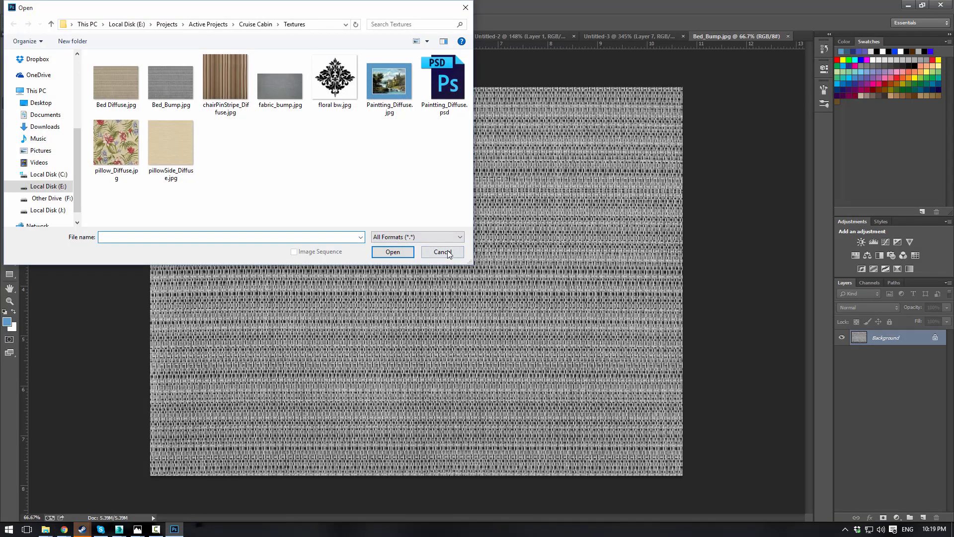
{"action": "left_click", "coordinate": [442, 252]}
Create a new document with the offered default settings and paste the copied carpet image into it
{"action": "left_click", "coordinate": [28, 7]}
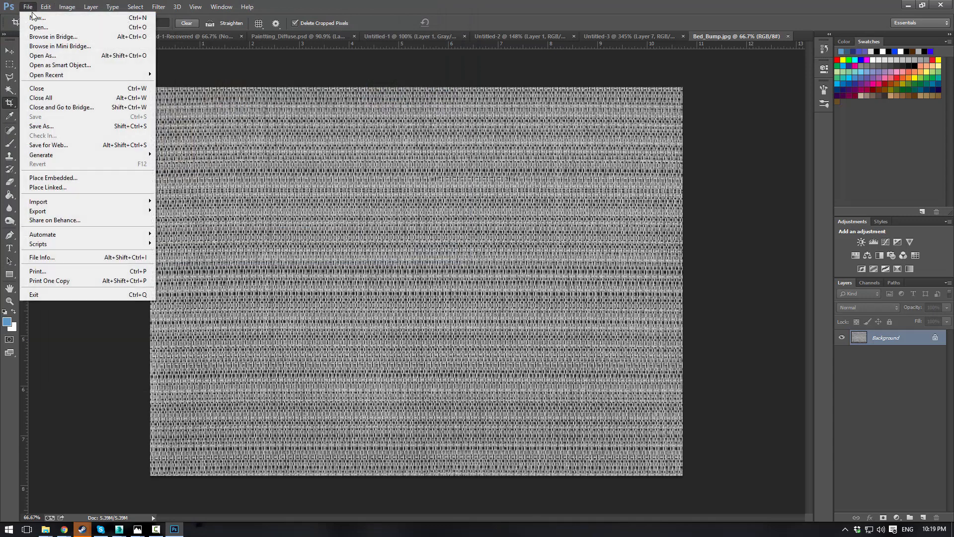
{"action": "left_click", "coordinate": [33, 17]}
{"action": "left_click", "coordinate": [576, 139]}
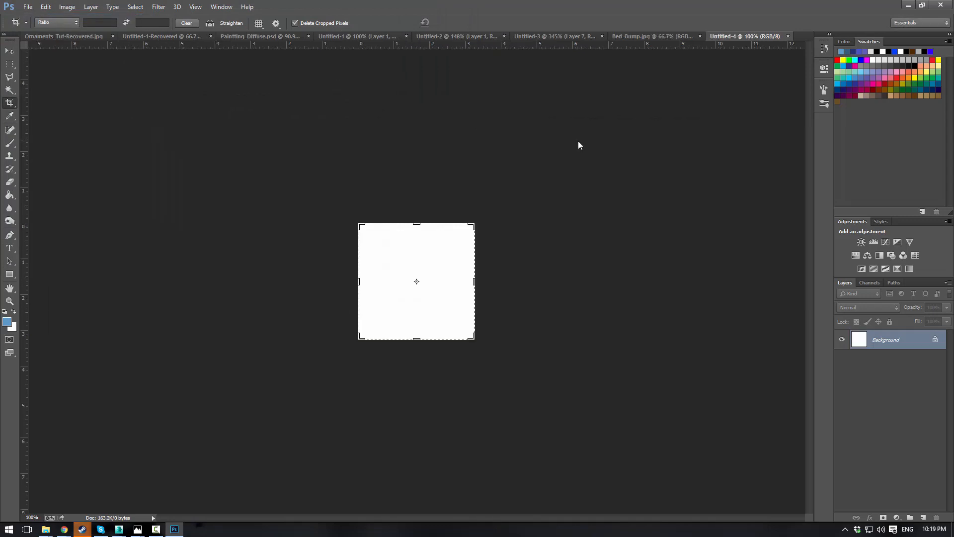
{"action": "key", "text": "ctrl+v"}
{"action": "scroll", "coordinate": [429, 312], "scroll_direction": "up", "scroll_amount": 4, "text": "alt"}
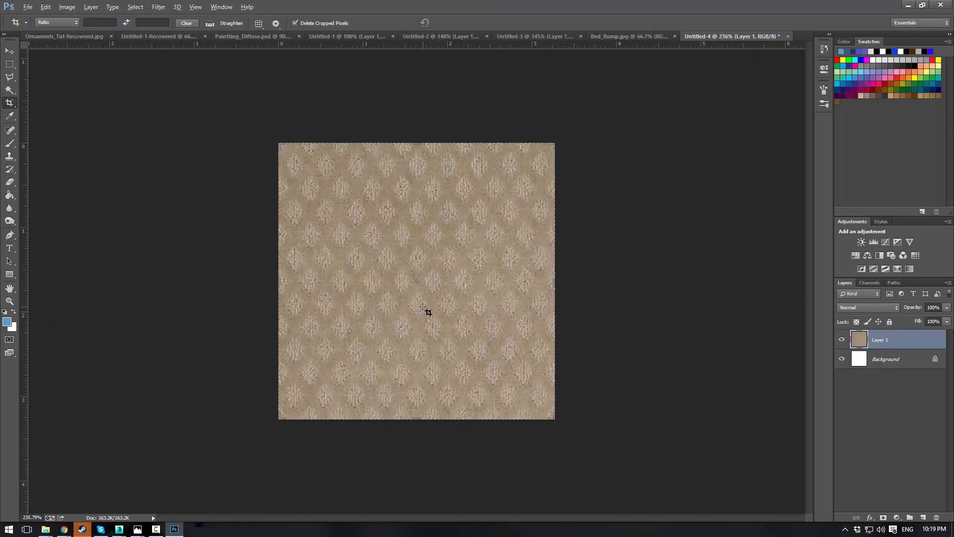
Enlarge the canvas to 200 percent in both width and height around the centered carpet image
{"action": "scroll", "coordinate": [428, 311], "scroll_direction": "up", "scroll_amount": 2, "text": "alt"}
{"action": "scroll", "coordinate": [429, 310], "scroll_direction": "down", "scroll_amount": 1, "text": "alt"}
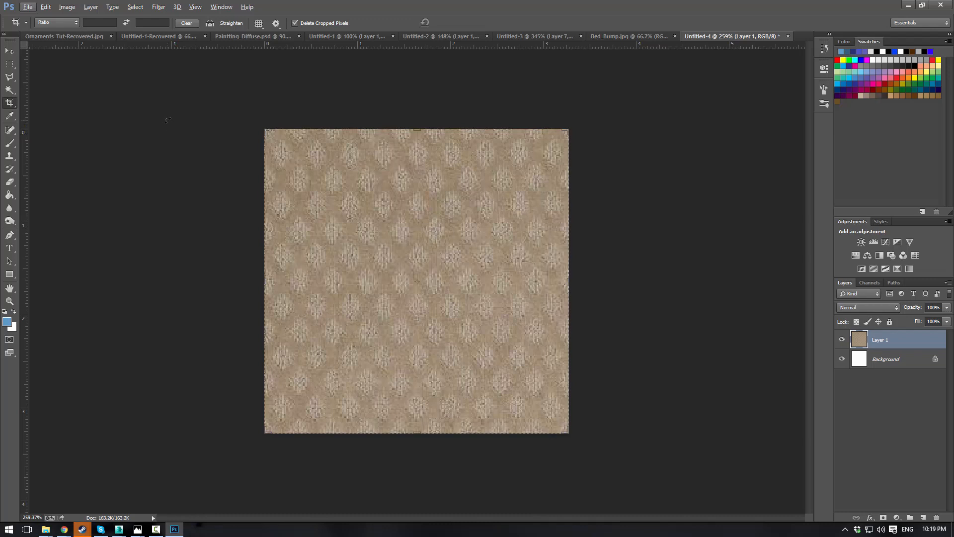
{"action": "left_click", "coordinate": [67, 8]}
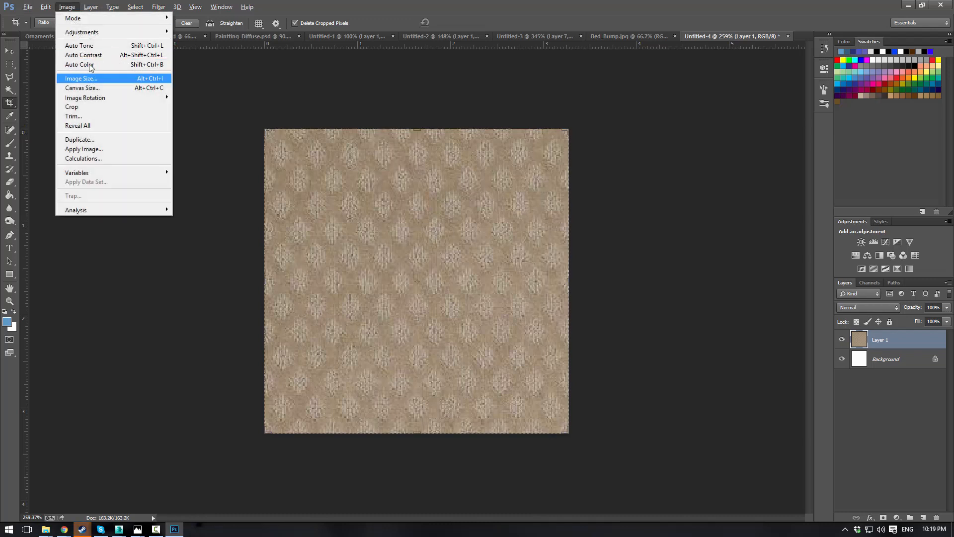
{"action": "left_click", "coordinate": [82, 87]}
{"action": "left_click", "coordinate": [504, 184]}
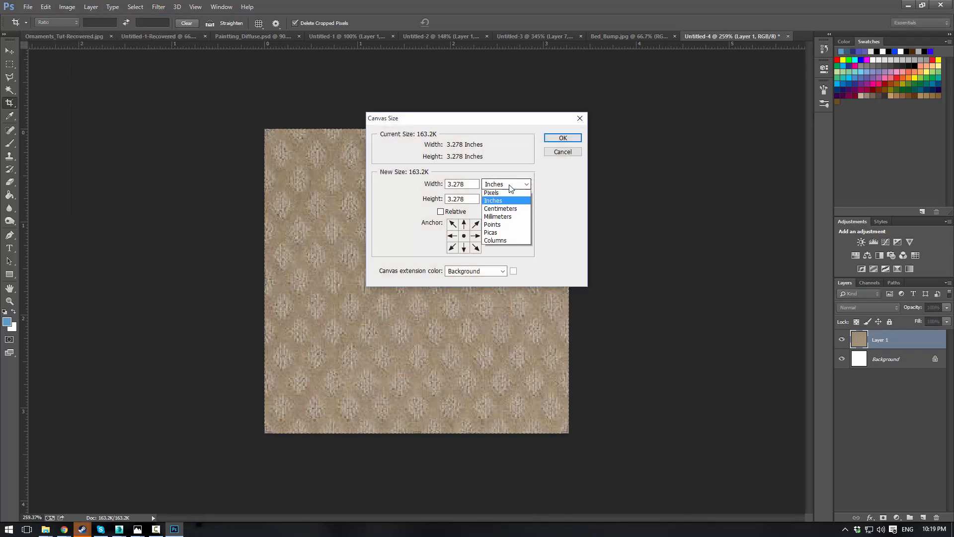
{"action": "left_click", "coordinate": [500, 194]}
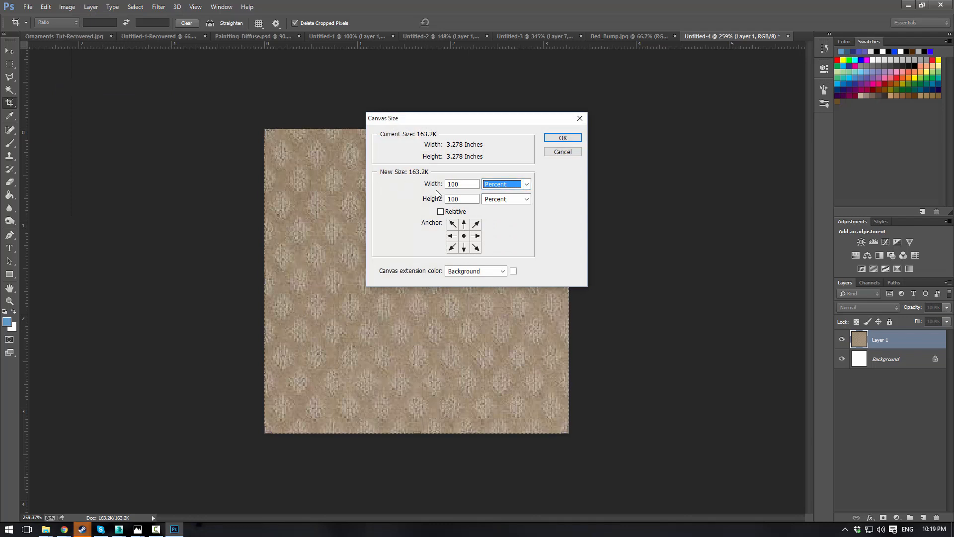
{"action": "double_click", "coordinate": [467, 184]}
{"action": "type", "text": "200"}
{"action": "key", "text": "Tab"}
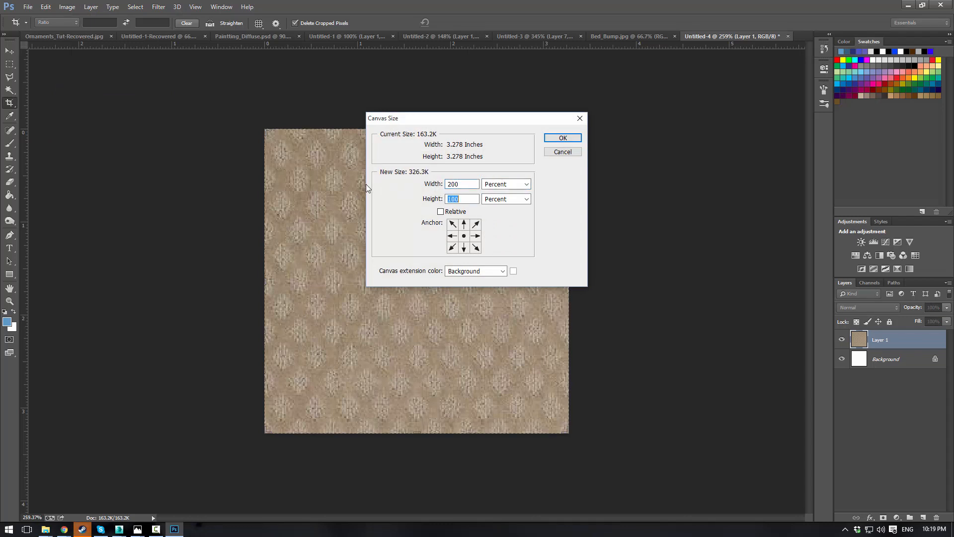
{"action": "type", "text": "200"}
{"action": "key", "text": "Return"}
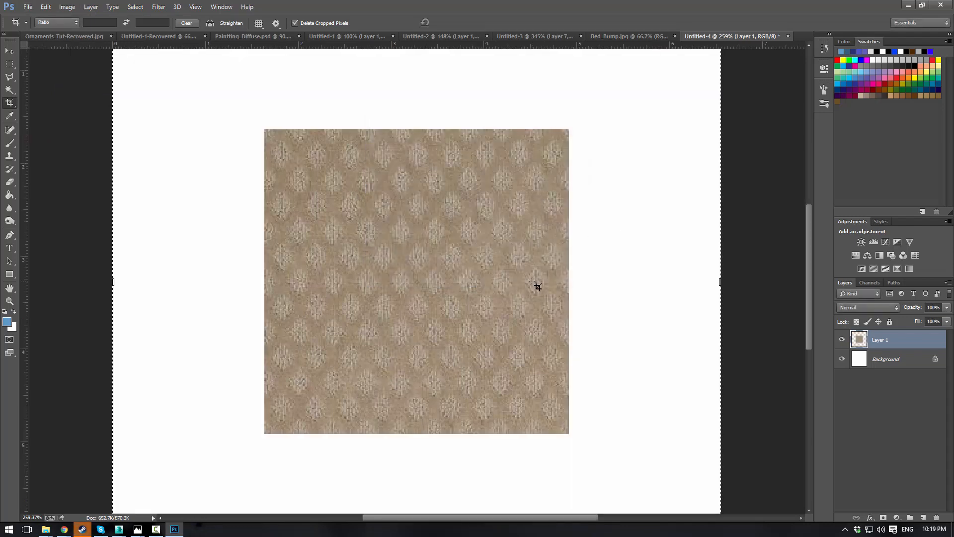
Duplicate the carpet tile and place copies flush against its left and right sides to span the canvas width
{"action": "key", "text": "ctrl+0"}
{"action": "key", "text": "ctrl+j"}
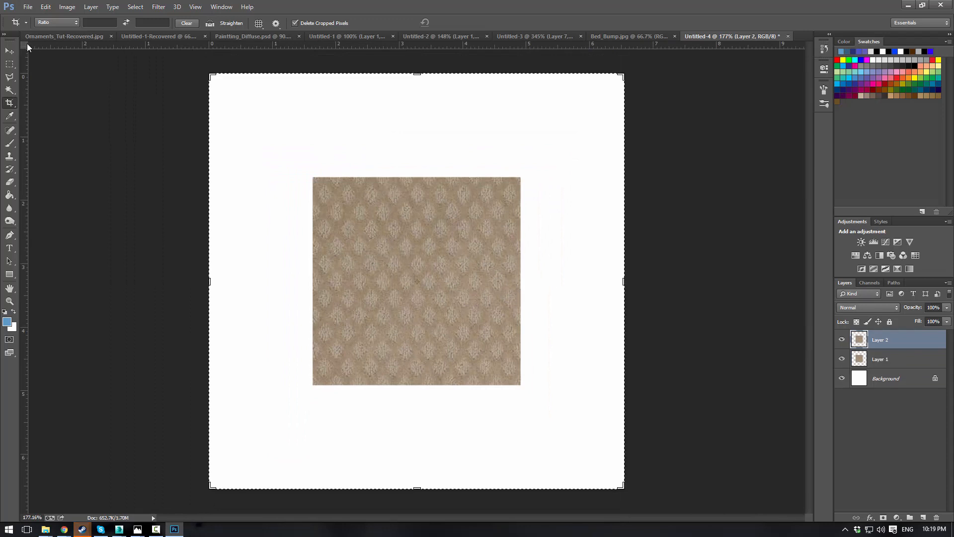
{"action": "left_click", "coordinate": [10, 51]}
{"action": "left_click_drag", "start_coordinate": [334, 283], "coordinate": [439, 92]}
{"action": "key", "text": "ctrl+j"}
{"action": "key", "text": "ctrl+v"}
{"action": "key", "text": "ctrl+z"}
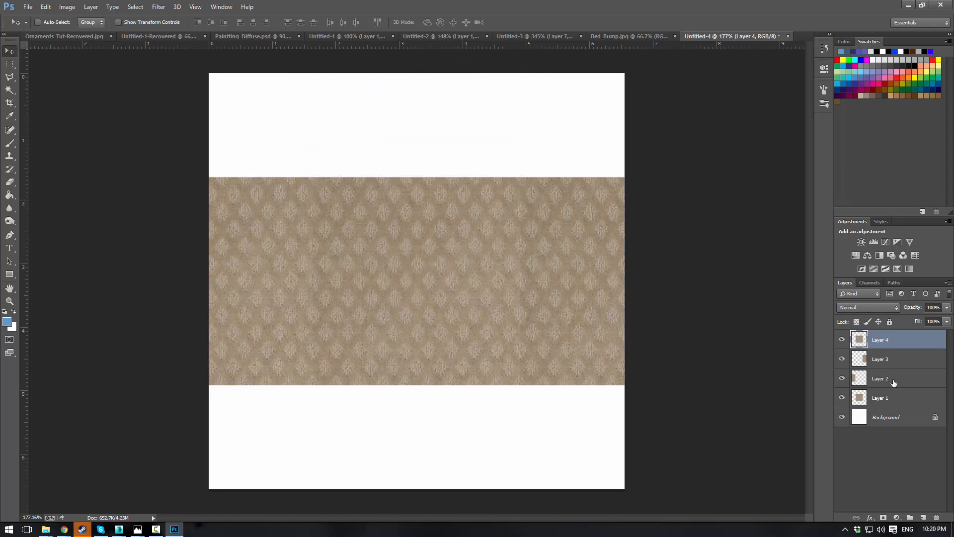
{"action": "key", "text": "ctrl+alt+z"}
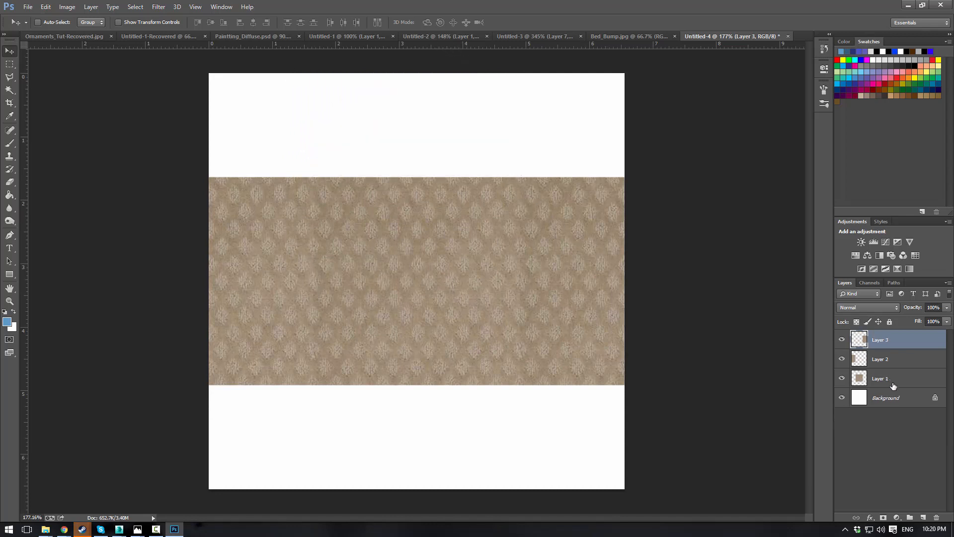
Merge the three side-by-side carpet tile layers into one layer, leaving the background separate
{"action": "left_click", "coordinate": [892, 385], "text": "shift"}
{"action": "right_click", "coordinate": [887, 381]}
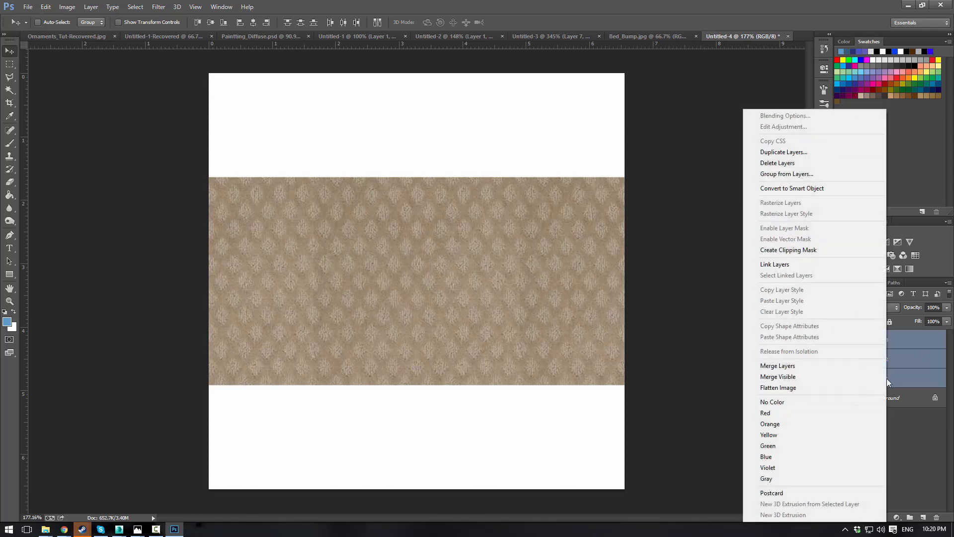
{"action": "left_click", "coordinate": [778, 366]}
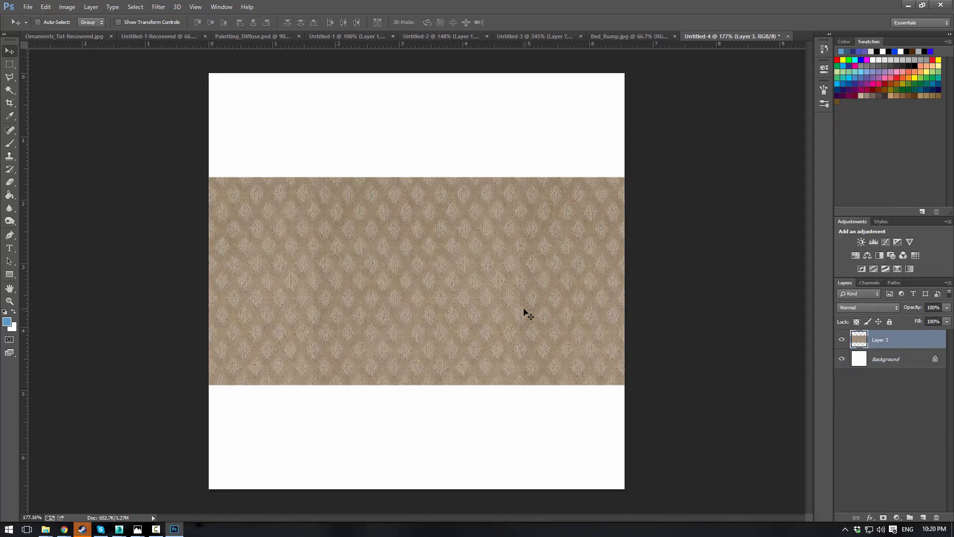
Duplicate the carpet band above and below the original to fill the canvas, aligning the upper copy with the right edge
{"action": "key", "text": "ctrl+j"}
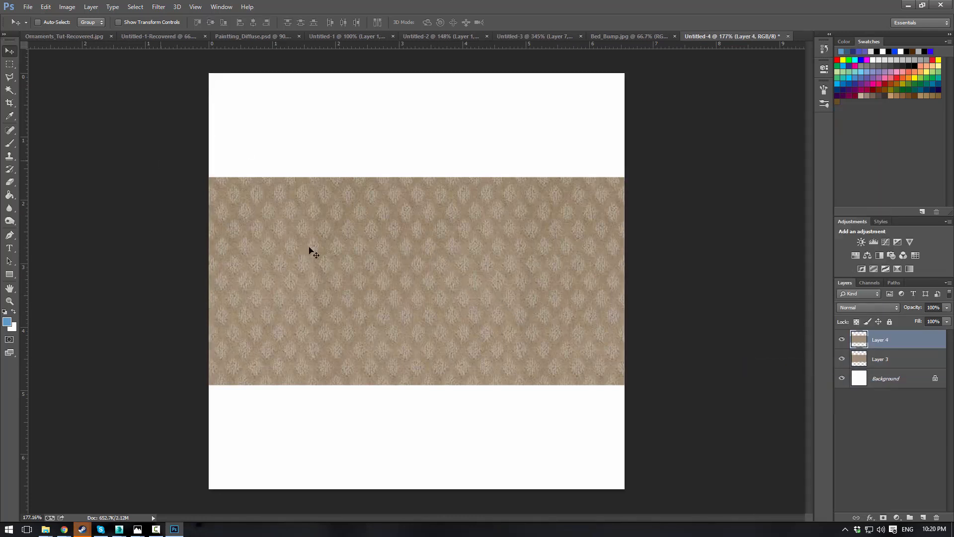
{"action": "left_click_drag", "start_coordinate": [309, 249], "coordinate": [393, 159]}
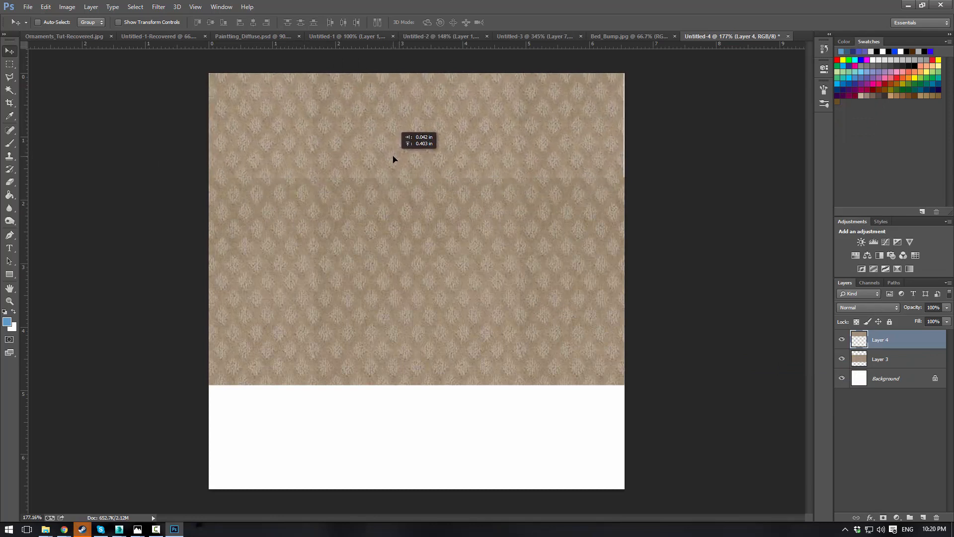
{"action": "key", "text": "ctrl+v"}
{"action": "left_click_drag", "start_coordinate": [424, 140], "coordinate": [424, 347]}
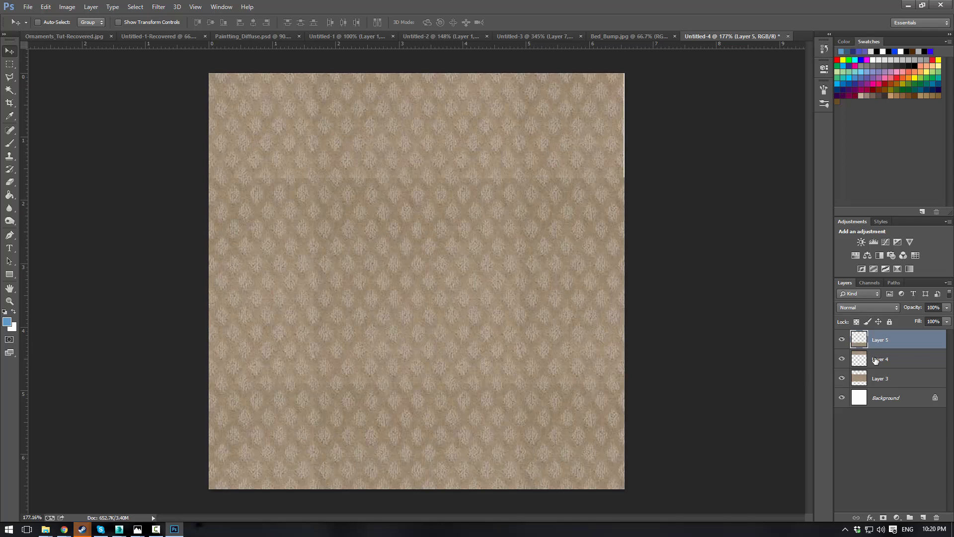
{"action": "left_click", "coordinate": [876, 360]}
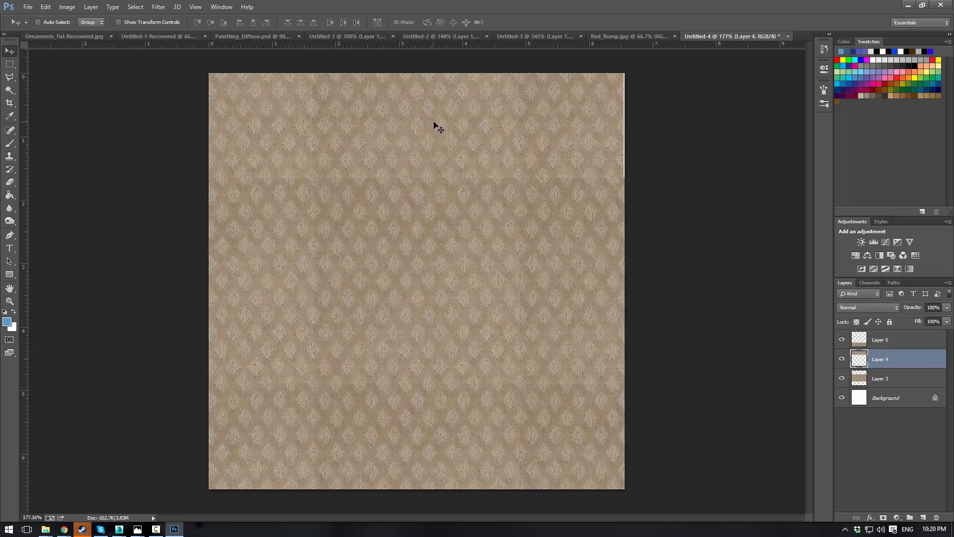
{"action": "left_click_drag", "start_coordinate": [435, 124], "coordinate": [433, 124]}
Merge the upper, middle and lower carpet band layers into a single layer
{"action": "left_click", "coordinate": [884, 344]}
{"action": "left_click", "coordinate": [896, 376], "text": "shift"}
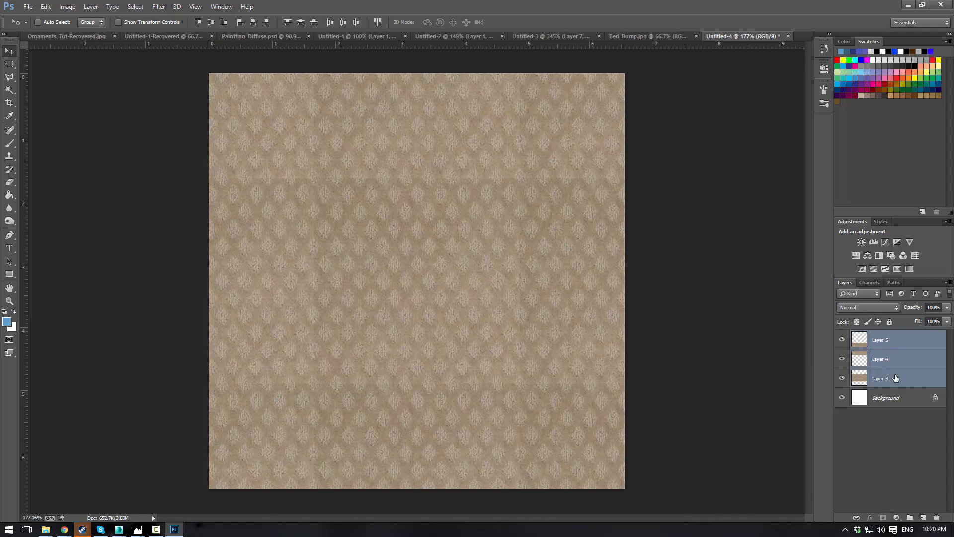
{"action": "right_click", "coordinate": [894, 377]}
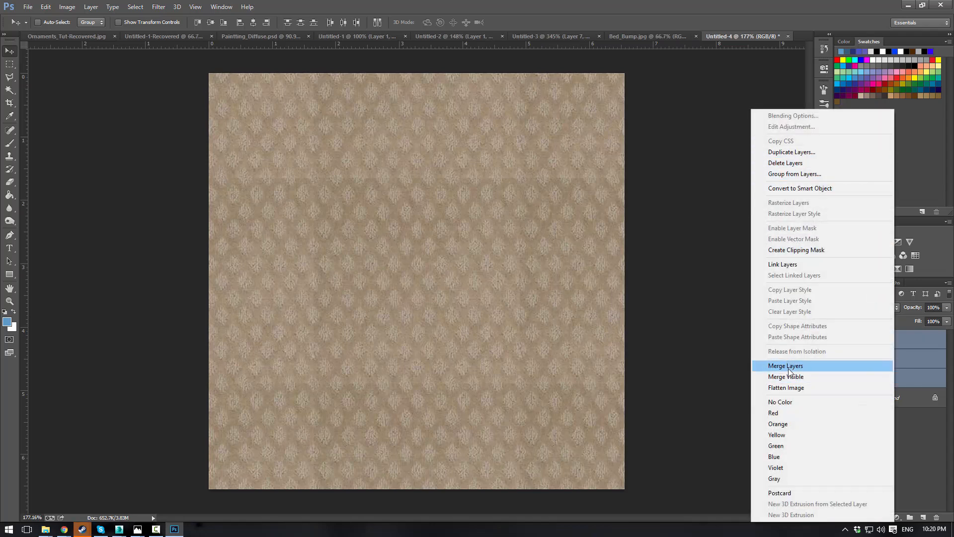
{"action": "left_click", "coordinate": [771, 366]}
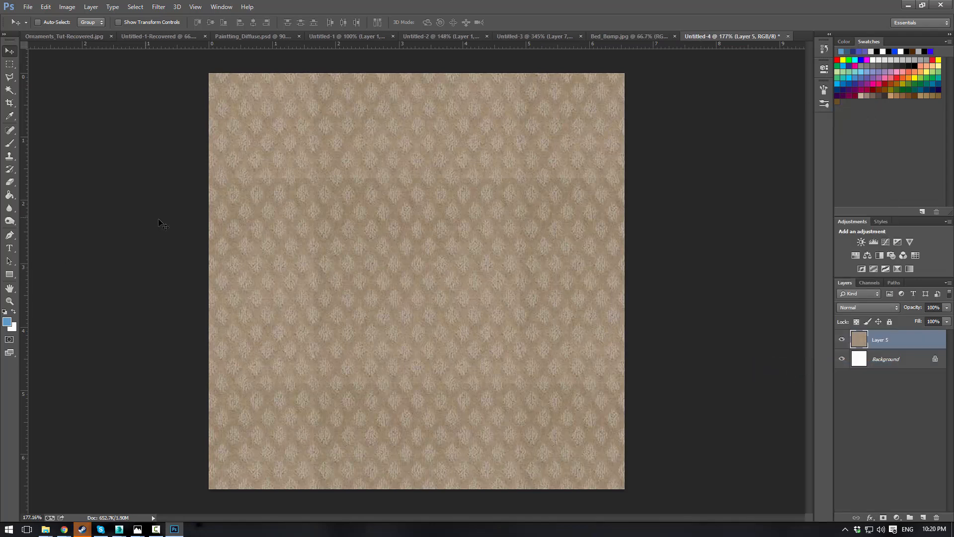
Try shifting the merged carpet layer's midtones along the yellow–blue range with Color Balance
{"action": "left_click", "coordinate": [67, 7]}
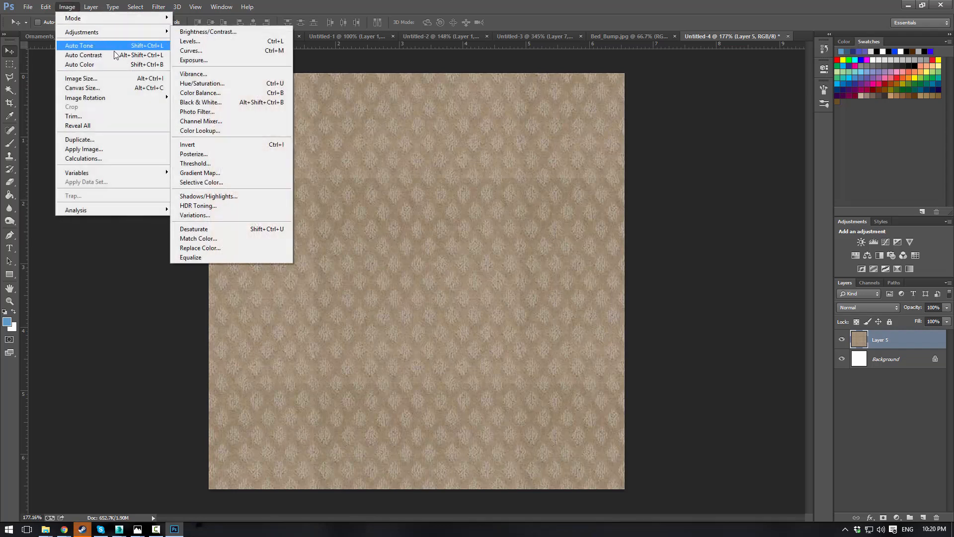
{"action": "mouse_move", "coordinate": [114, 33]}
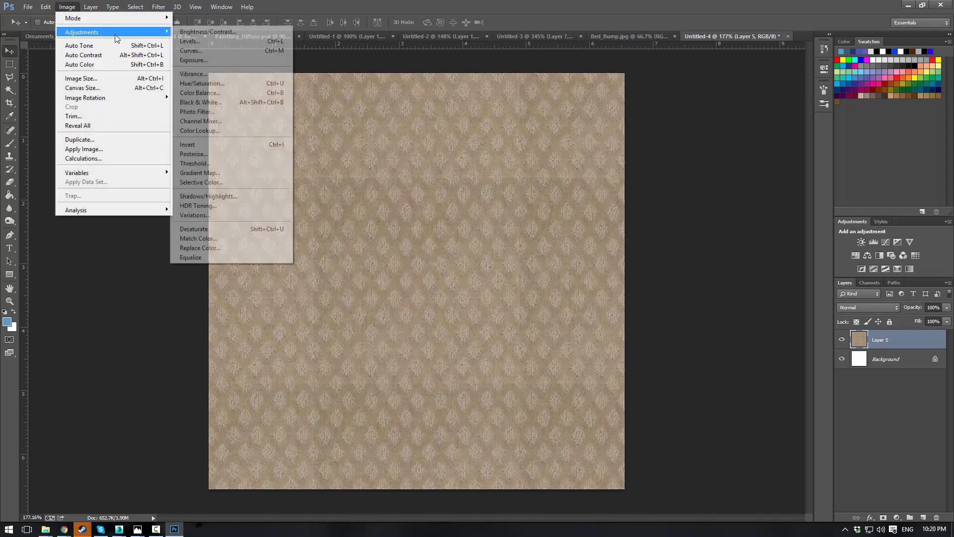
{"action": "left_click", "coordinate": [219, 93]}
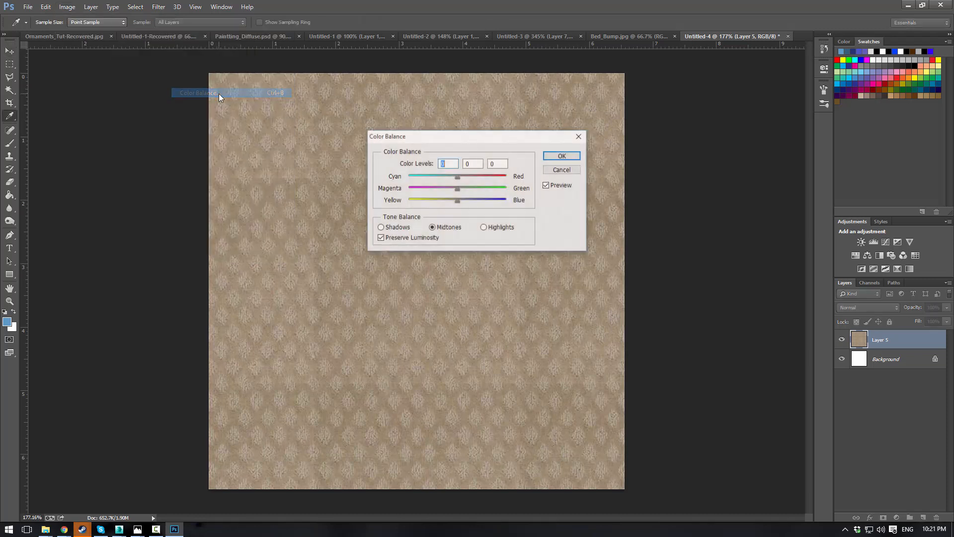
{"action": "left_click_drag", "start_coordinate": [468, 139], "coordinate": [584, 192]}
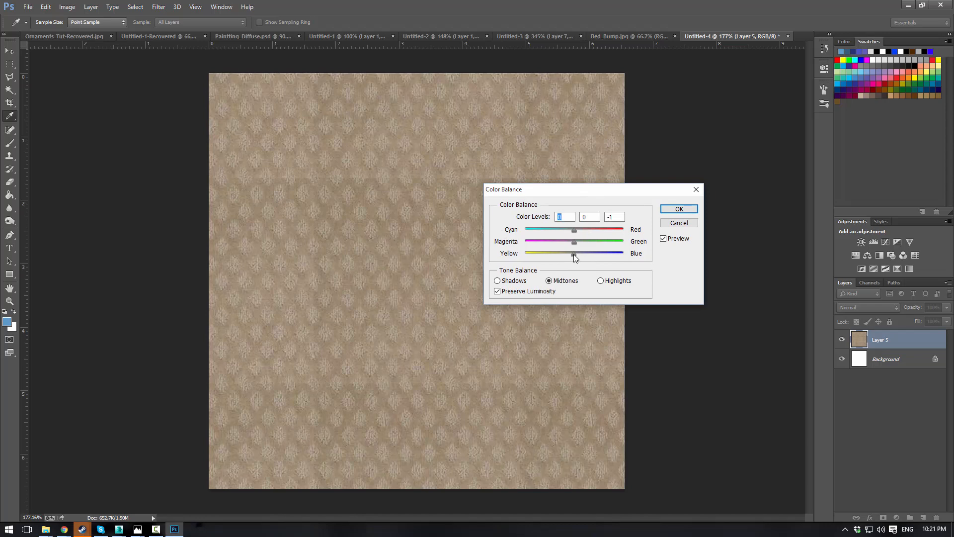
{"action": "mouse_move", "coordinate": [573, 254]}
{"action": "left_mouse_down"}
{"action": "mouse_move", "coordinate": [547, 255]}
{"action": "mouse_move", "coordinate": [589, 253]}
{"action": "mouse_move", "coordinate": [579, 255]}
{"action": "left_mouse_up"}
{"action": "left_click", "coordinate": [679, 222]}
{"action": "left_click", "coordinate": [67, 6]}
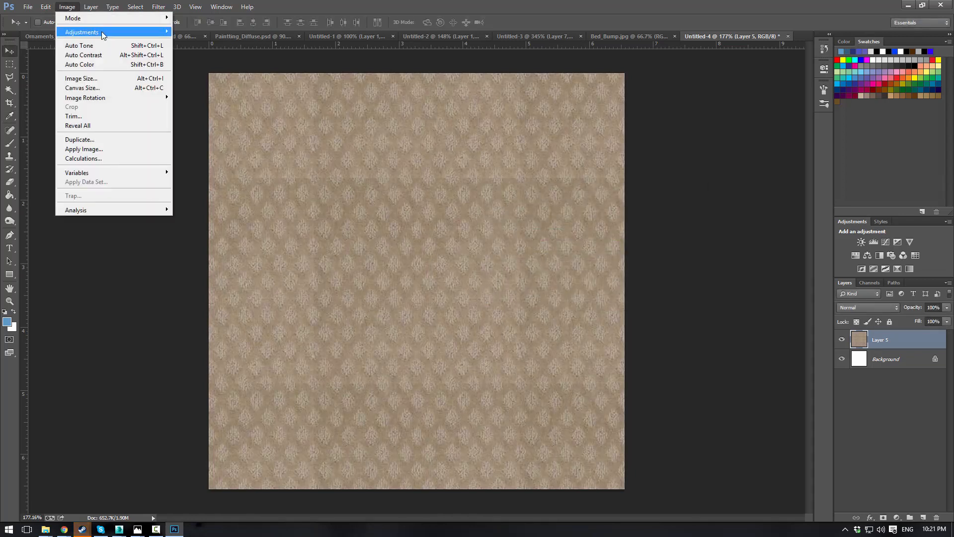
{"action": "mouse_move", "coordinate": [112, 32]}
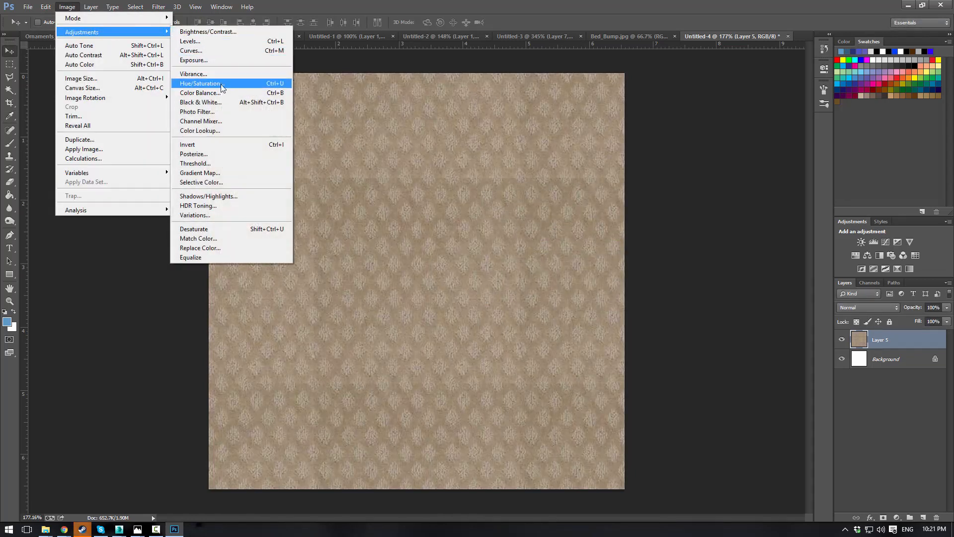
{"action": "left_click", "coordinate": [205, 41]}
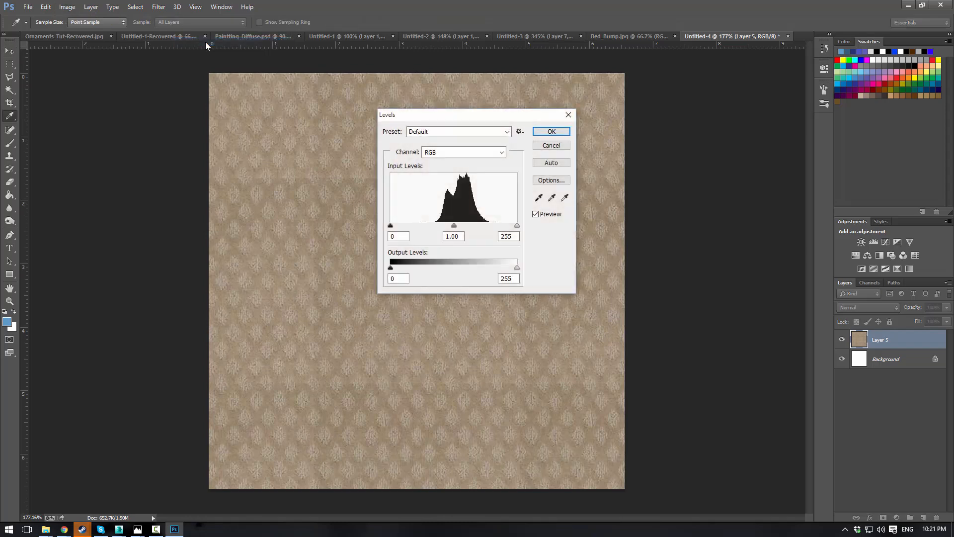
{"action": "left_click", "coordinate": [469, 152]}
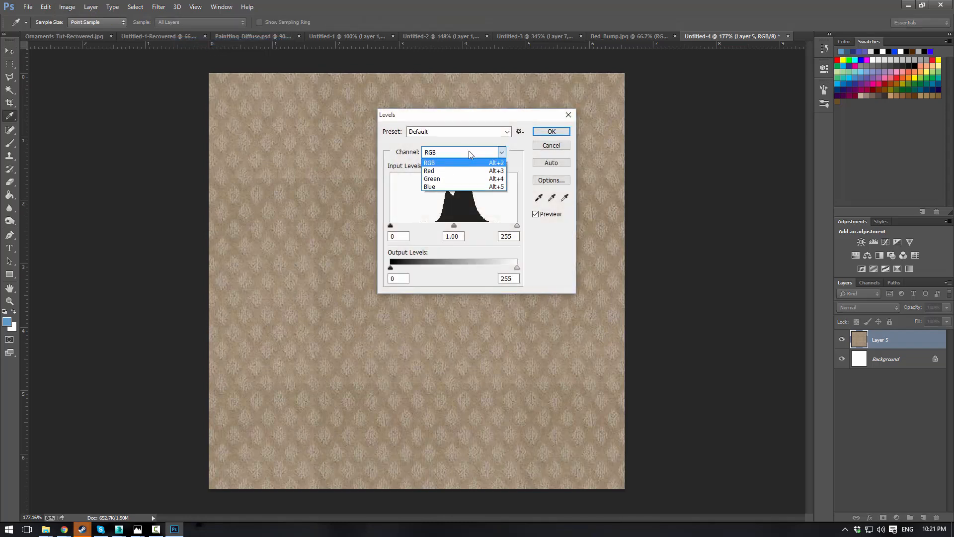
{"action": "left_click", "coordinate": [469, 150]}
{"action": "left_click", "coordinate": [551, 146]}
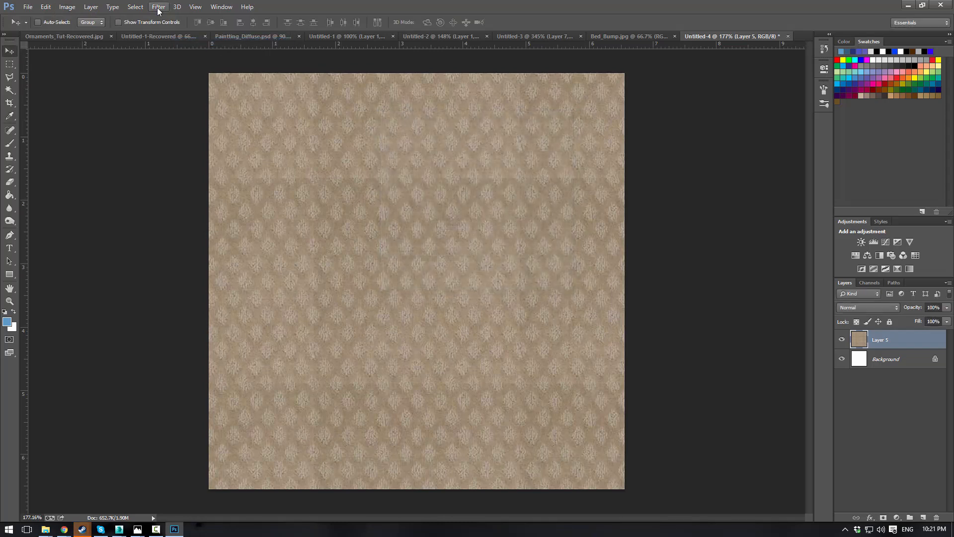
Try reshaping the Red channel curve on the merged carpet layer, and undo back to the separate band layers
{"action": "left_click", "coordinate": [67, 7]}
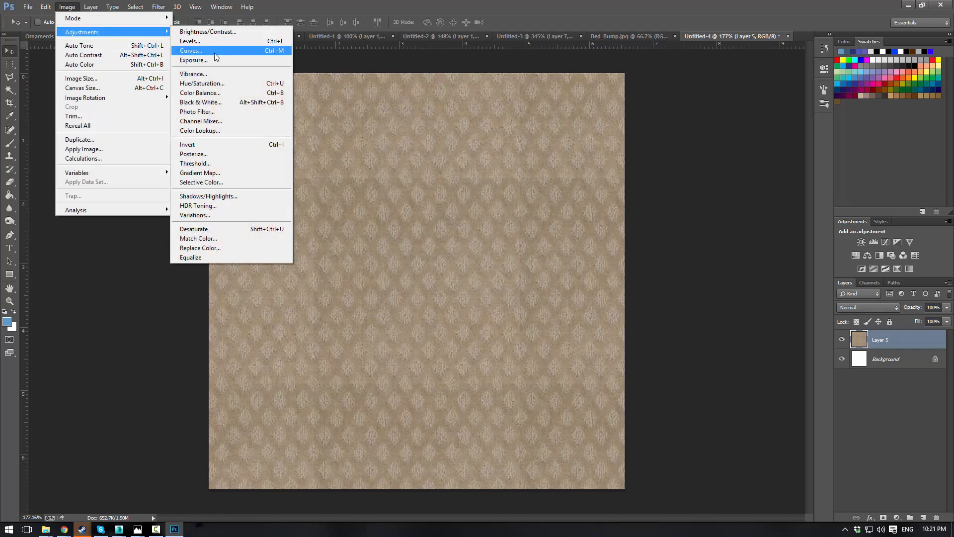
{"action": "left_click", "coordinate": [214, 51]}
{"action": "left_click", "coordinate": [281, 157]}
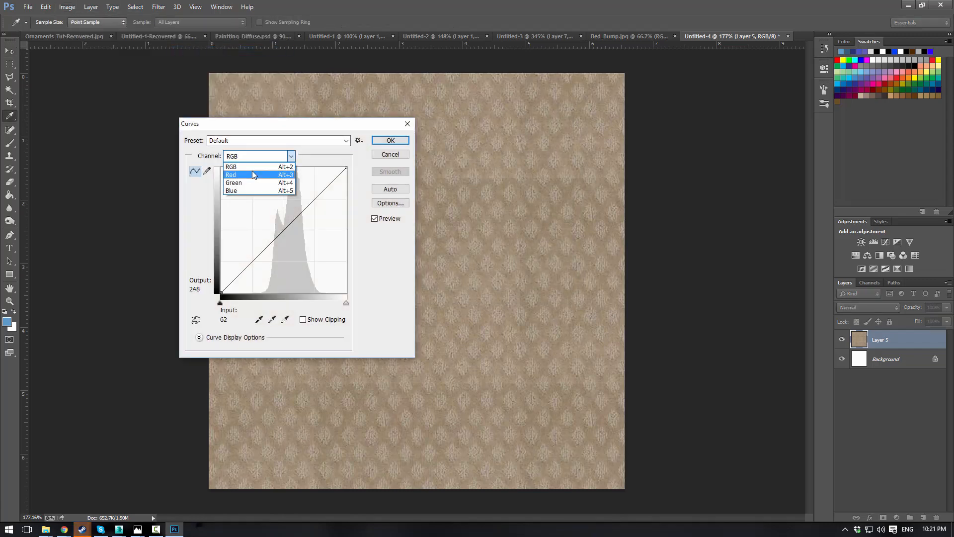
{"action": "left_click", "coordinate": [252, 174]}
{"action": "mouse_move", "coordinate": [287, 226]}
{"action": "left_mouse_down"}
{"action": "mouse_move", "coordinate": [291, 237]}
{"action": "mouse_move", "coordinate": [290, 225]}
{"action": "left_mouse_up"}
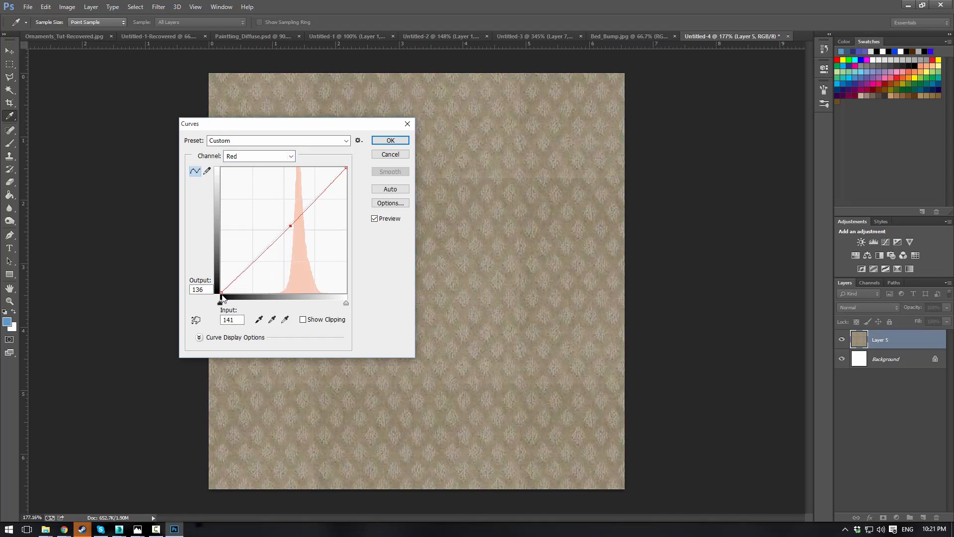
{"action": "left_click_drag", "start_coordinate": [221, 290], "coordinate": [261, 274]}
{"action": "left_click", "coordinate": [304, 206]}
{"action": "left_click_drag", "start_coordinate": [290, 225], "coordinate": [290, 232]}
{"action": "left_click", "coordinate": [396, 155]}
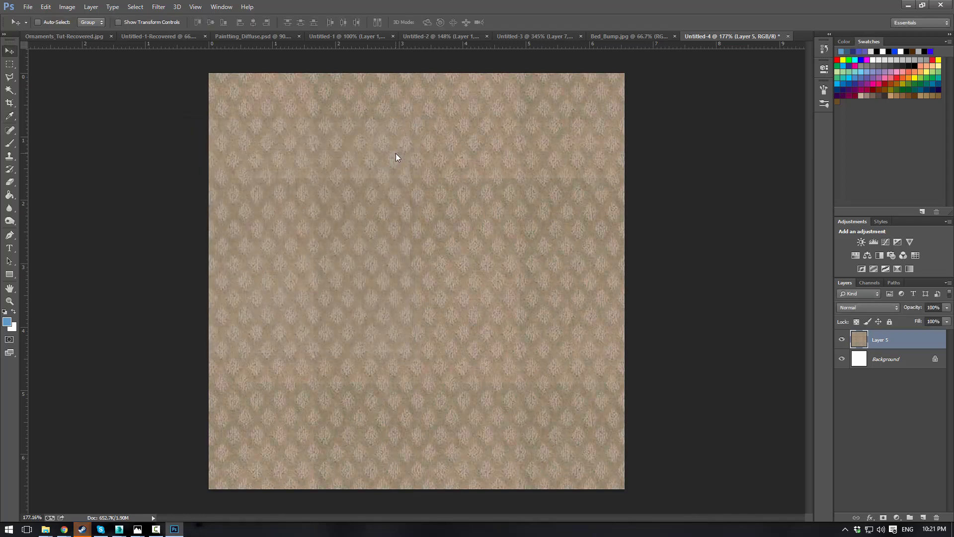
{"action": "key", "text": "ctrl+z"}
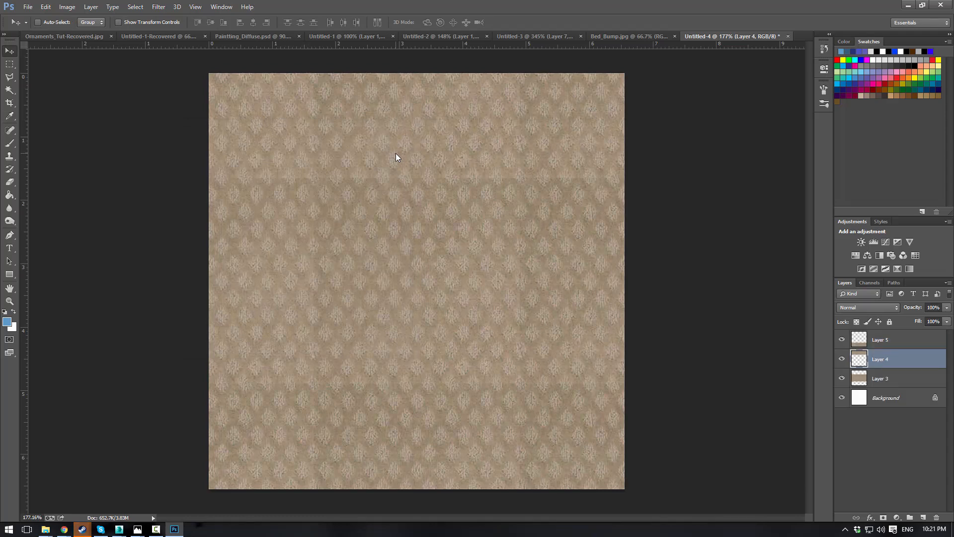
{"action": "left_click", "coordinate": [67, 6]}
{"action": "mouse_move", "coordinate": [109, 34]}
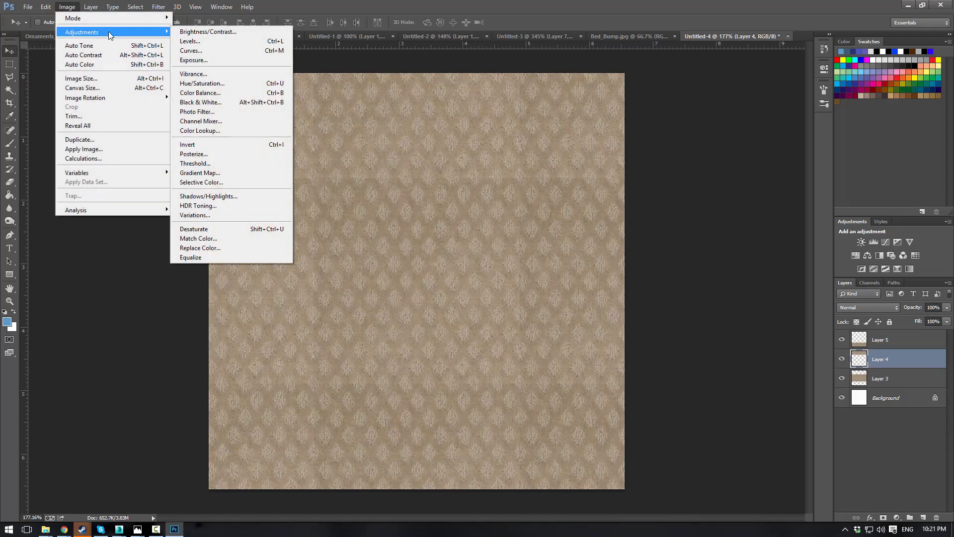
{"action": "left_click", "coordinate": [208, 32]}
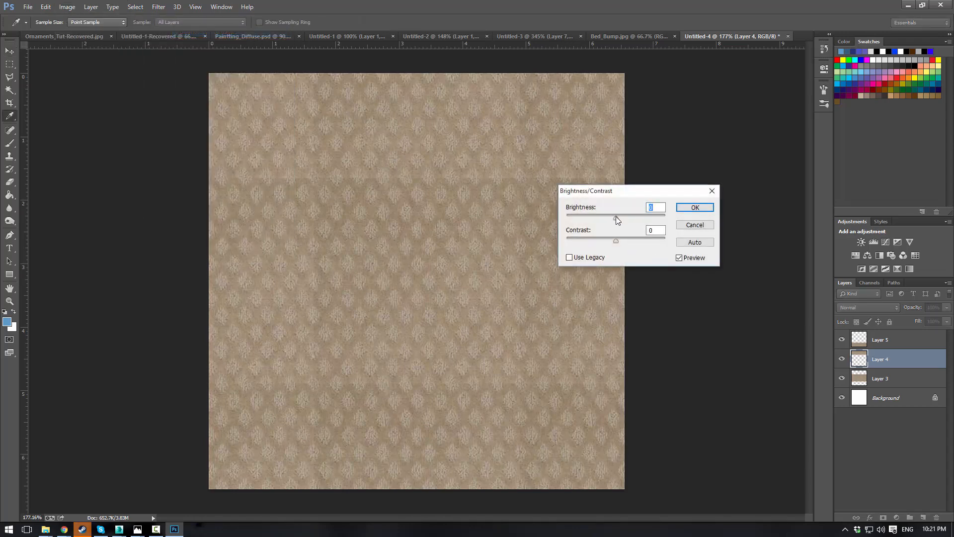
{"action": "left_click_drag", "start_coordinate": [616, 218], "coordinate": [624, 217]}
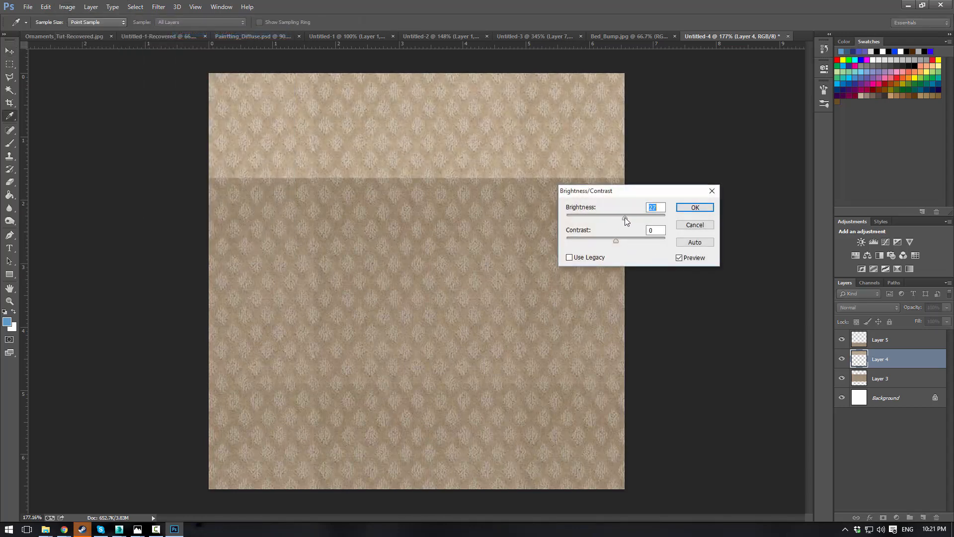
{"action": "left_click", "coordinate": [708, 230]}
Merge the upper, middle and lower carpet band layers into one layer, leaving the white background separate
{"action": "left_click", "coordinate": [890, 340]}
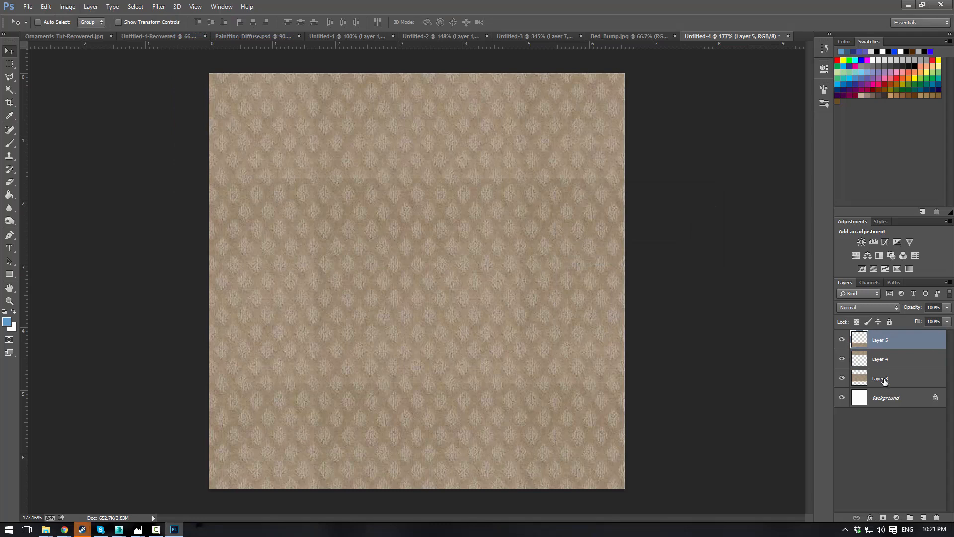
{"action": "right_click", "coordinate": [885, 380]}
{"action": "key", "text": "Escape"}
{"action": "left_click", "coordinate": [911, 340]}
{"action": "left_click", "coordinate": [897, 375], "text": "shift"}
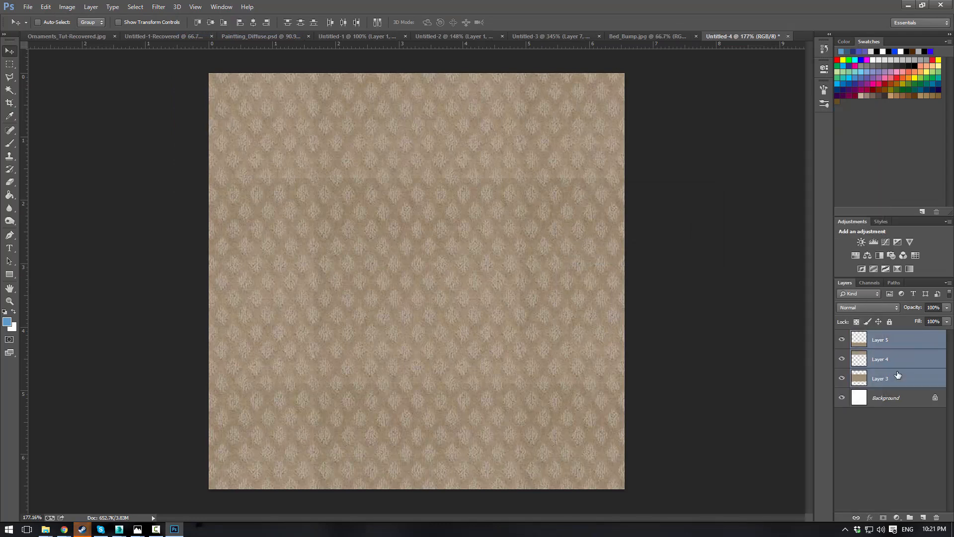
{"action": "right_click", "coordinate": [898, 375]}
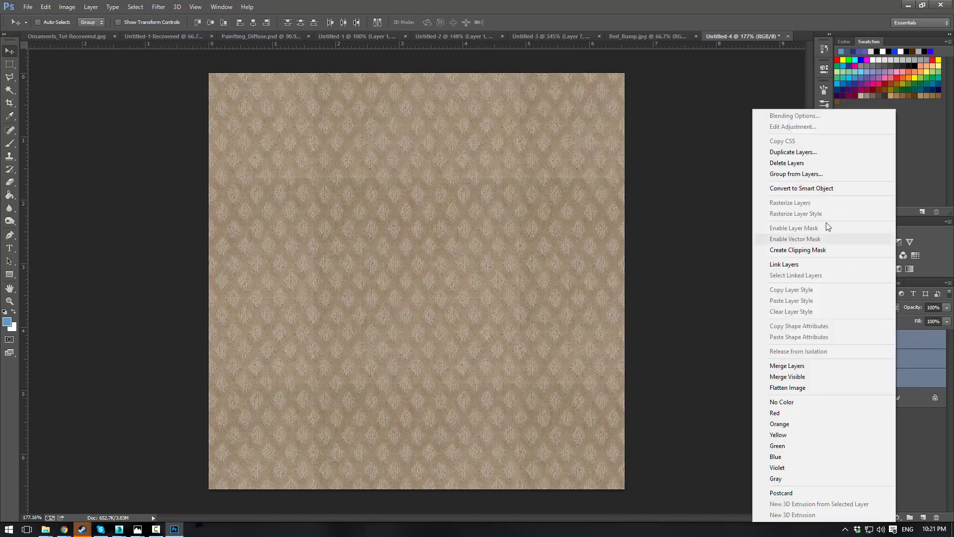
{"action": "left_click", "coordinate": [795, 367]}
Lighten and flatten the merged carpet layer with Brightness/Contrast, using brightness 59 and contrast -50
{"action": "left_click", "coordinate": [67, 7]}
{"action": "mouse_move", "coordinate": [82, 32]}
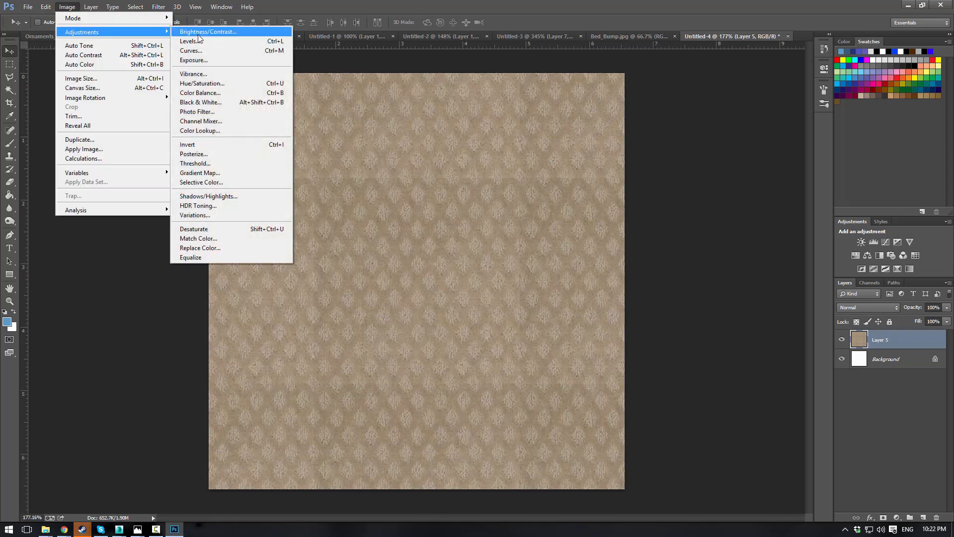
{"action": "left_click", "coordinate": [199, 32]}
{"action": "left_click_drag", "start_coordinate": [632, 219], "coordinate": [566, 243]}
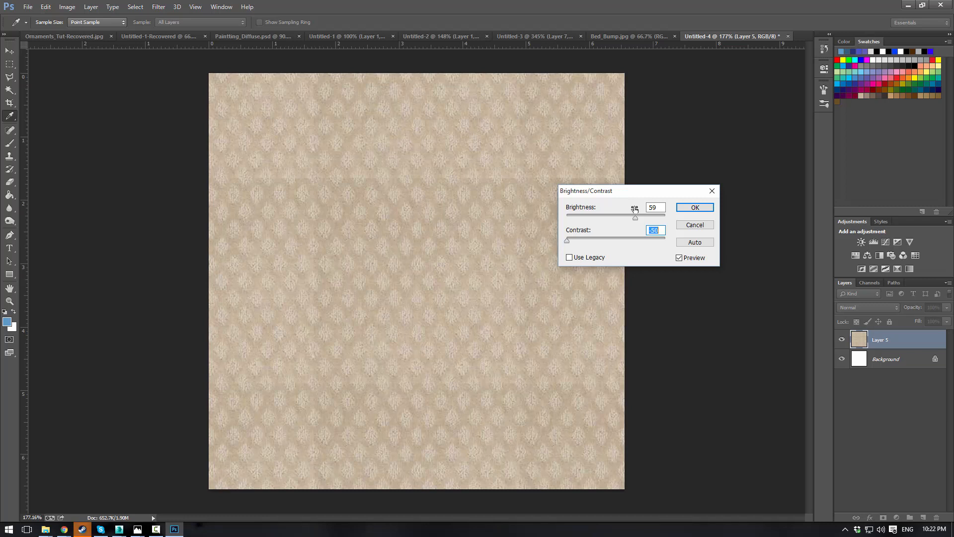
{"action": "left_click", "coordinate": [685, 204]}
{"action": "key", "text": "v"}
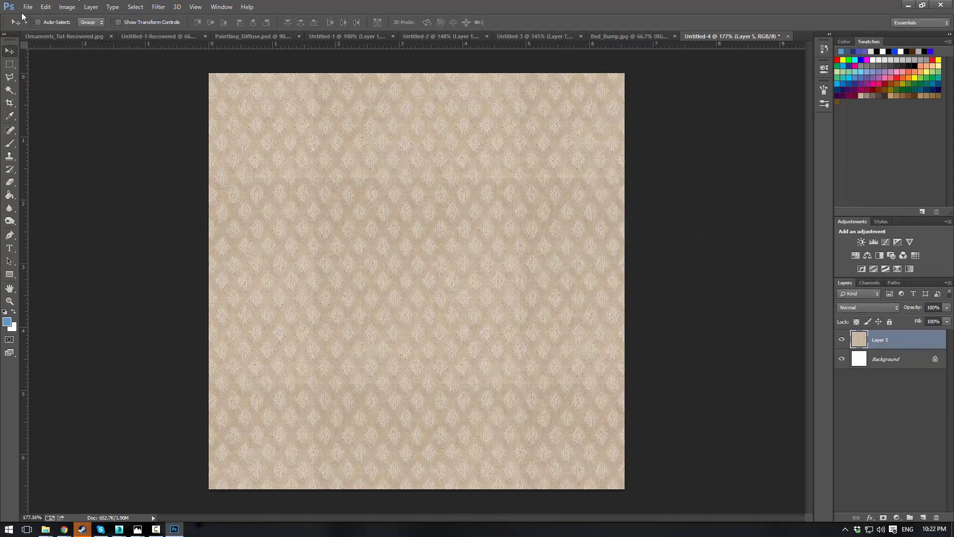
Save the beige carpet texture as the JPEG "carpet diffuse" in the Cruise Cabin Textures folder, at maximum quality 12
{"action": "left_click", "coordinate": [28, 7]}
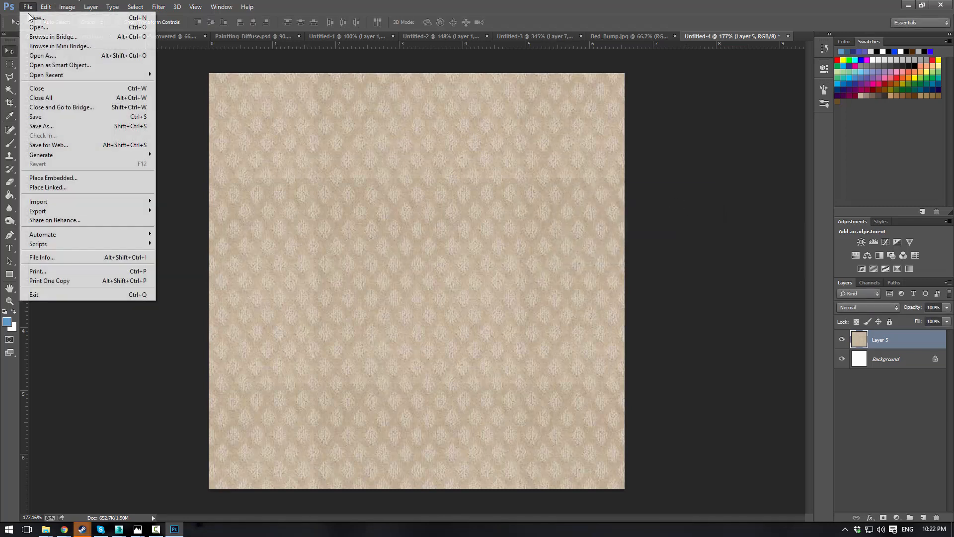
{"action": "left_click", "coordinate": [125, 127]}
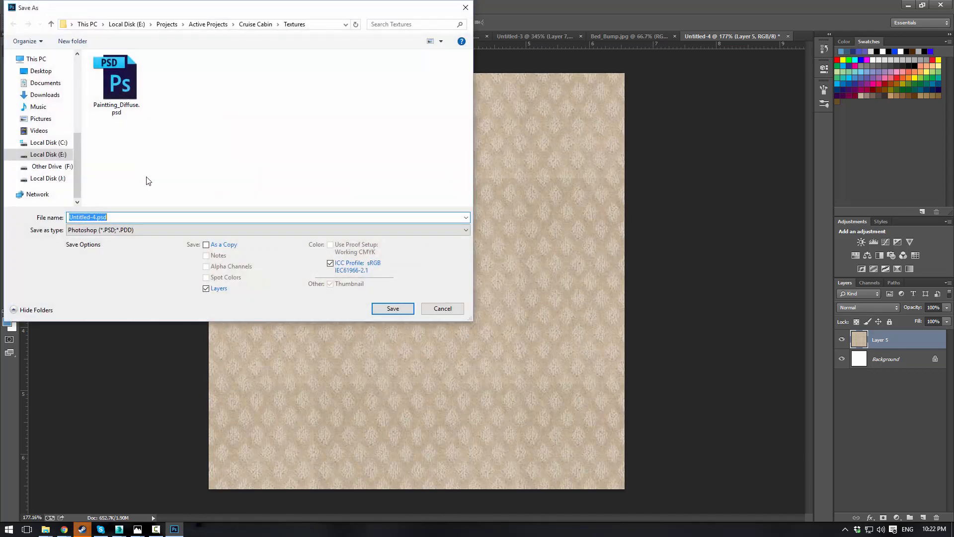
{"action": "left_click", "coordinate": [138, 231]}
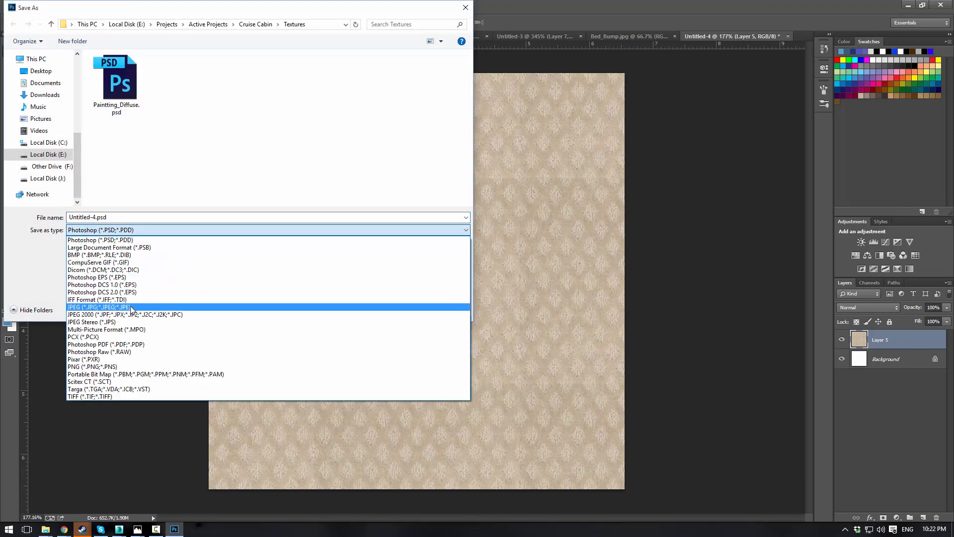
{"action": "left_click", "coordinate": [134, 302]}
{"action": "left_click", "coordinate": [122, 217]}
{"action": "type", "text": "CA"}
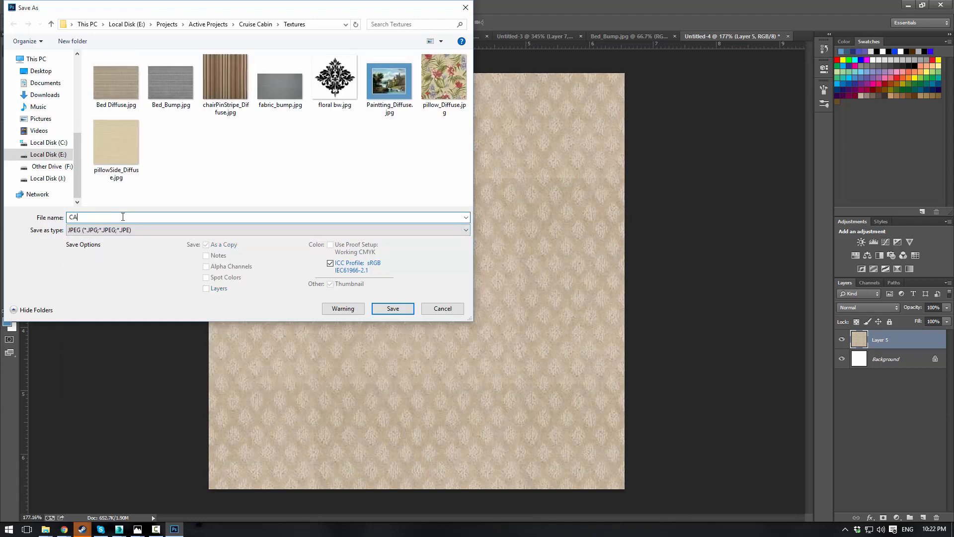
{"action": "type", "text": "R"}
{"action": "key", "text": "BackSpace"}
{"action": "key", "text": "BackSpace"}
{"action": "key", "text": "BackSpace"}
{"action": "type", "text": "carpet diffuse"}
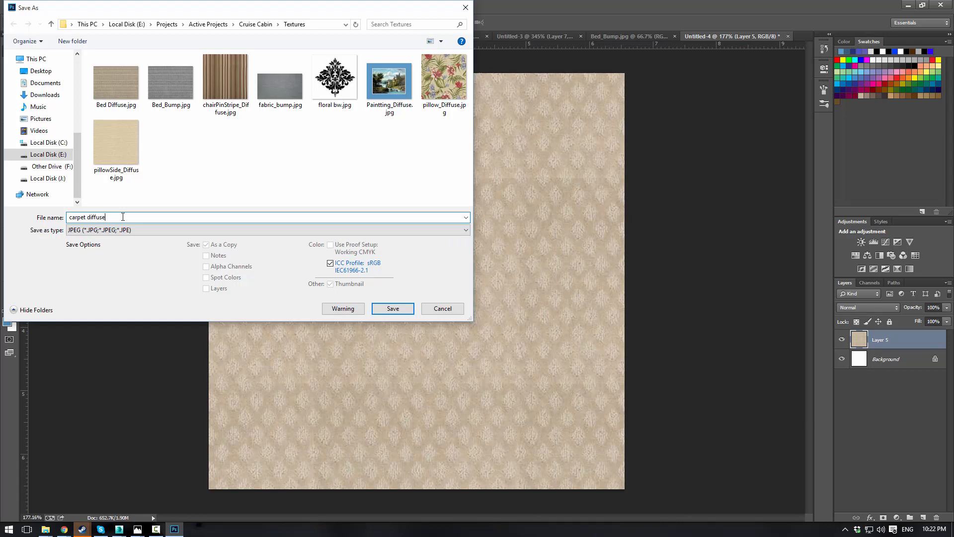
{"action": "key", "text": "Return"}
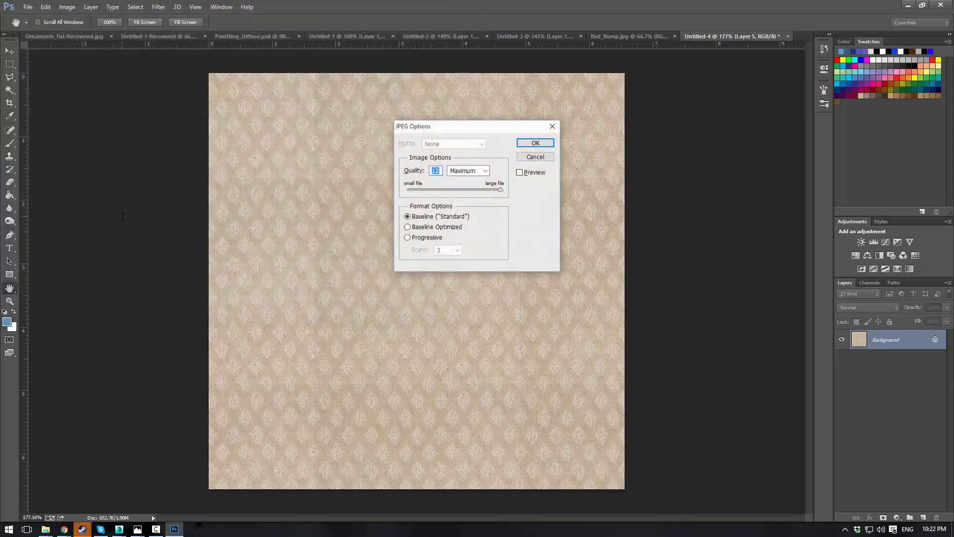
{"action": "left_click", "coordinate": [535, 143]}
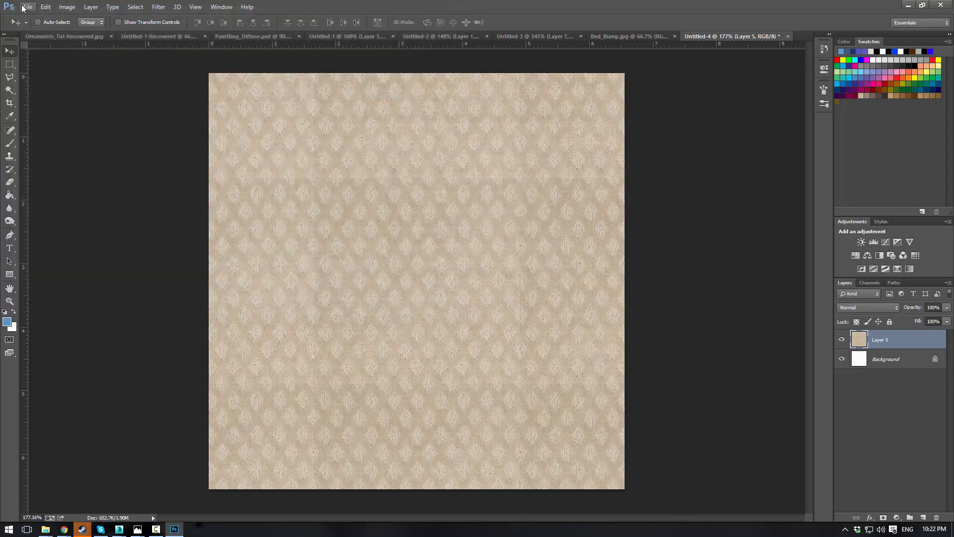
Convert the carpet layer to grayscale with the Black & White adjustment for a bump map
{"action": "left_click", "coordinate": [61, 10]}
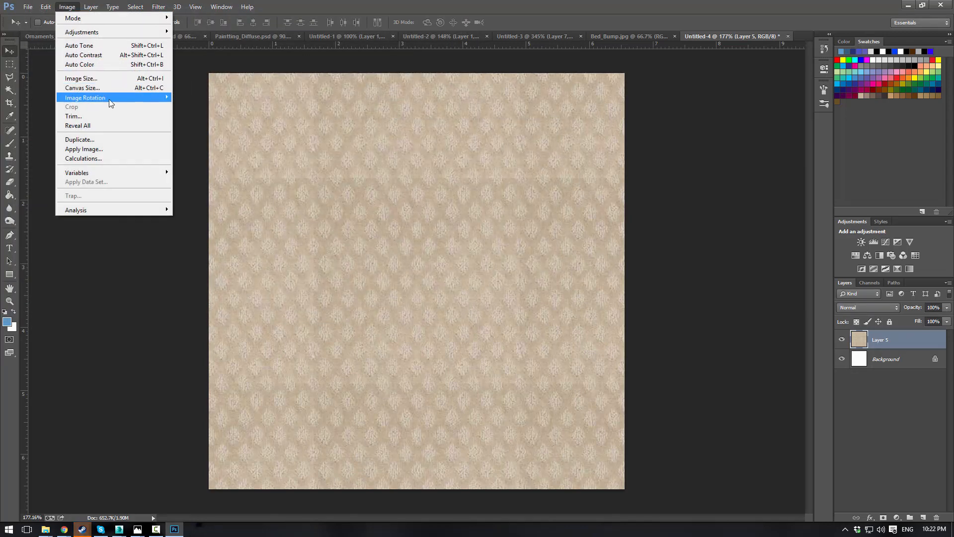
{"action": "mouse_move", "coordinate": [145, 34]}
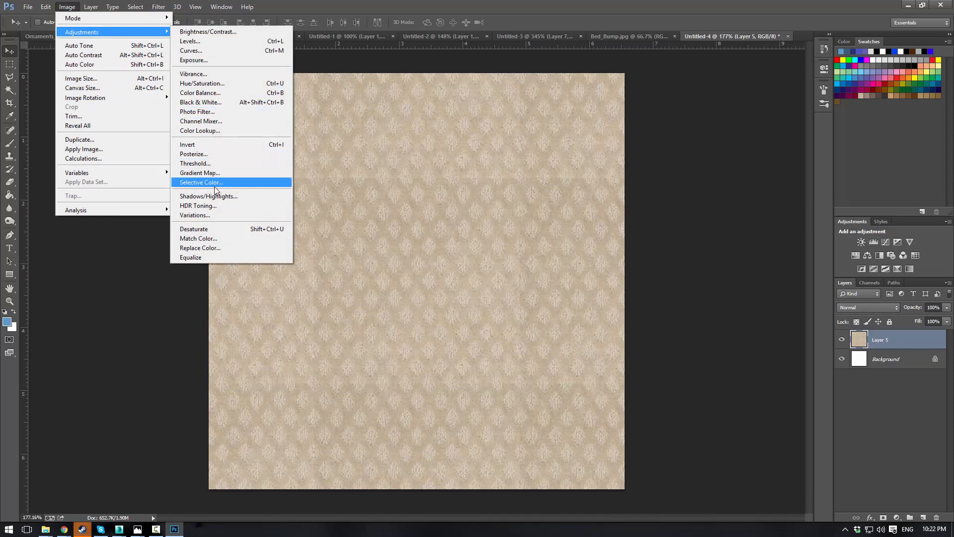
{"action": "left_click", "coordinate": [208, 102]}
{"action": "left_click", "coordinate": [553, 110]}
{"action": "key", "text": "v"}
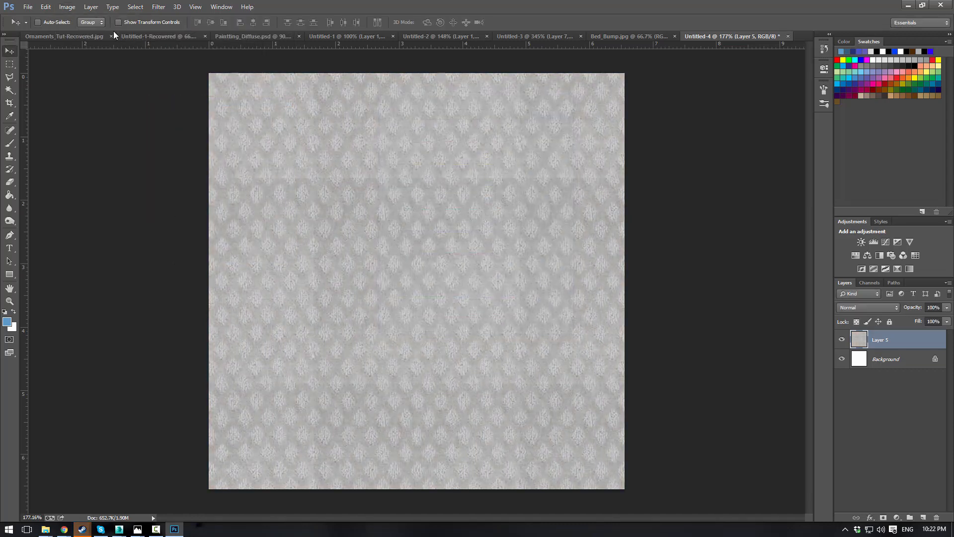
Save the grayscale carpet texture as the JPEG "carpet bump" in the same Textures folder, at maximum quality 12
{"action": "left_click", "coordinate": [29, 7]}
{"action": "left_click", "coordinate": [59, 128]}
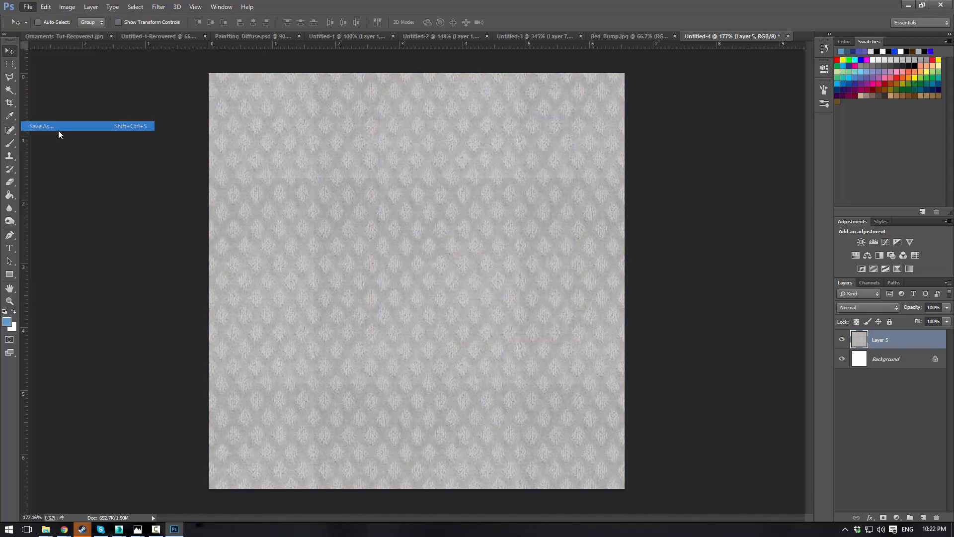
{"action": "left_click", "coordinate": [93, 230]}
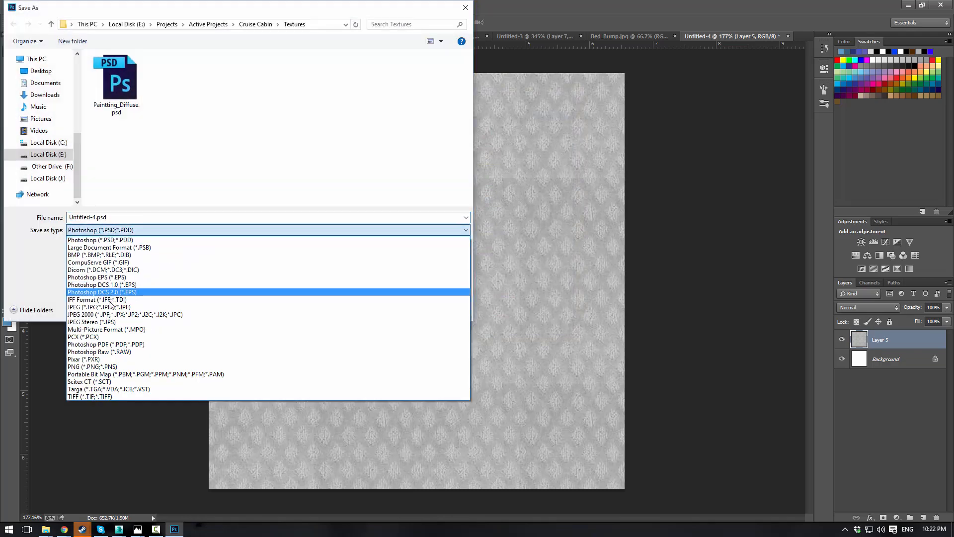
{"action": "left_click", "coordinate": [100, 292]}
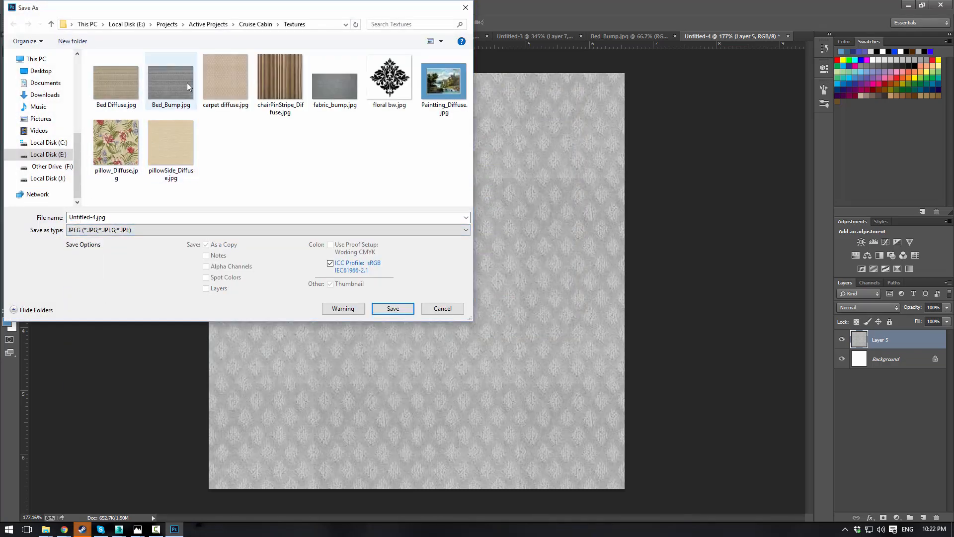
{"action": "left_click", "coordinate": [213, 82]}
{"action": "double_click", "coordinate": [90, 217]}
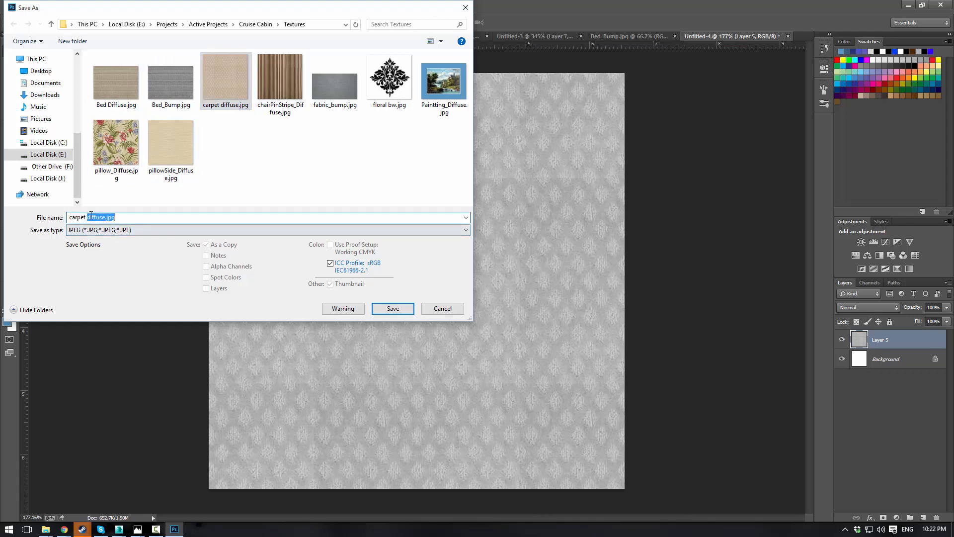
{"action": "type", "text": "b"}
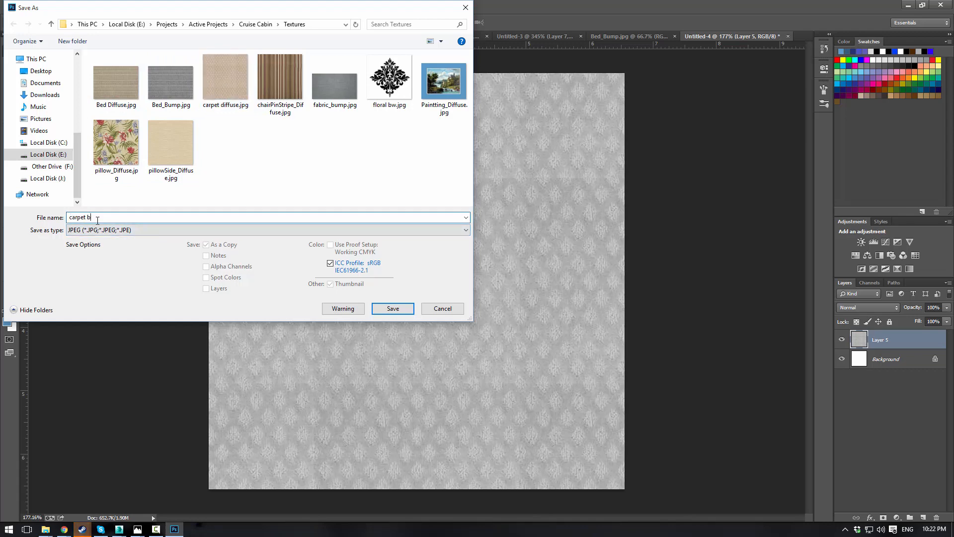
{"action": "type", "text": "ump"}
{"action": "key", "text": "Return"}
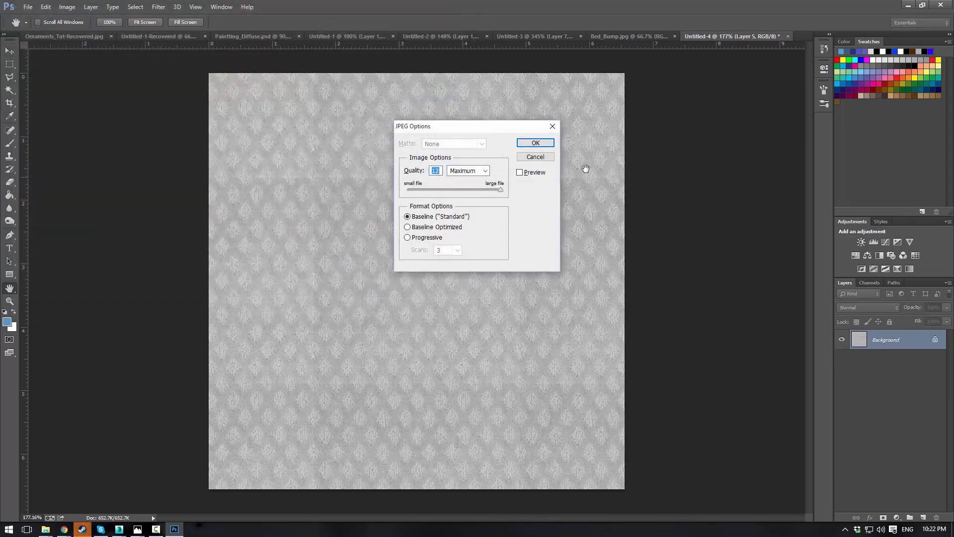
{"action": "left_click", "coordinate": [538, 142]}
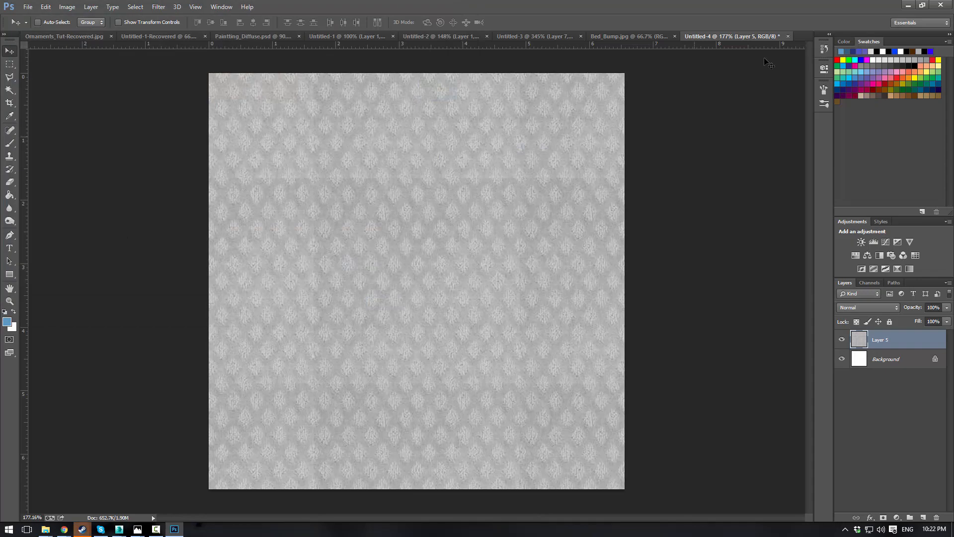
Return to the cruise cabin scene in 3ds Max and close the V-Ray frame buffer
{"action": "left_click", "coordinate": [908, 5]}
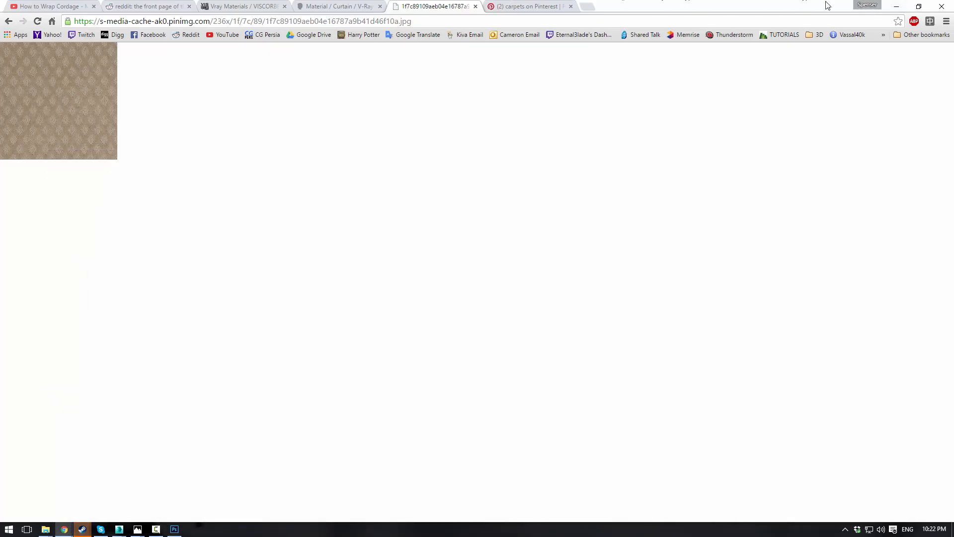
{"action": "left_click", "coordinate": [896, 6]}
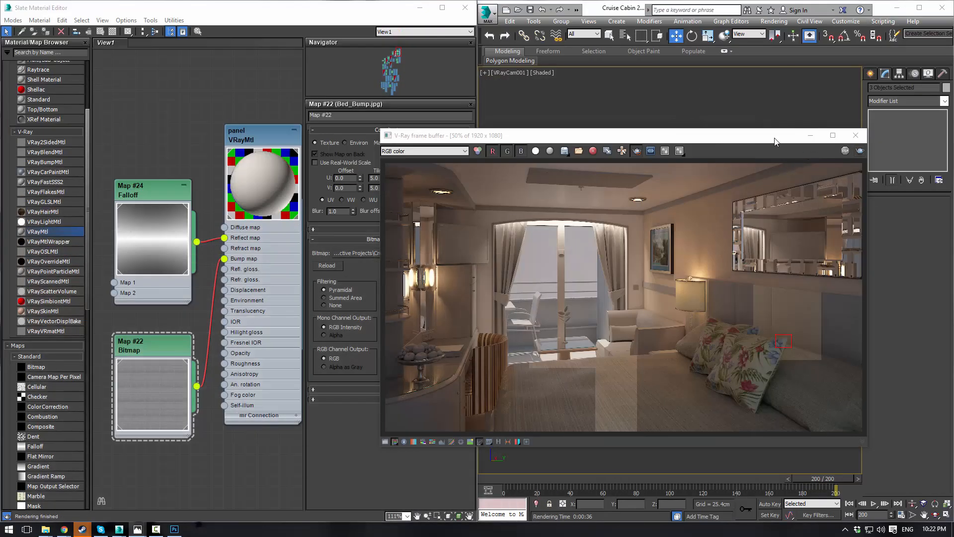
{"action": "left_click", "coordinate": [855, 135]}
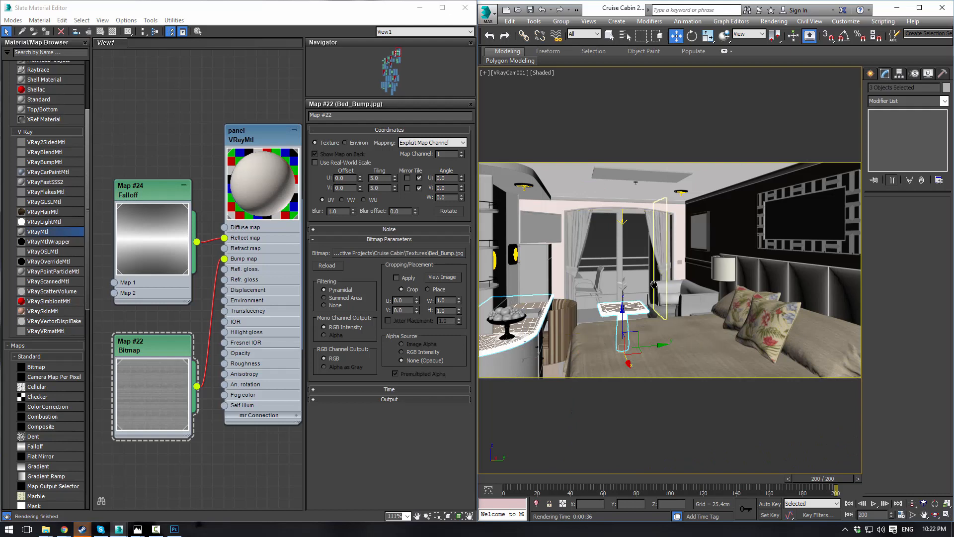
Change the camera viewport to Perspective and select the cabin's room shell object
{"action": "middle_click_drag", "start_coordinate": [625, 223], "coordinate": [615, 307]}
{"action": "key", "text": "ctrl+z"}
{"action": "key", "text": "p"}
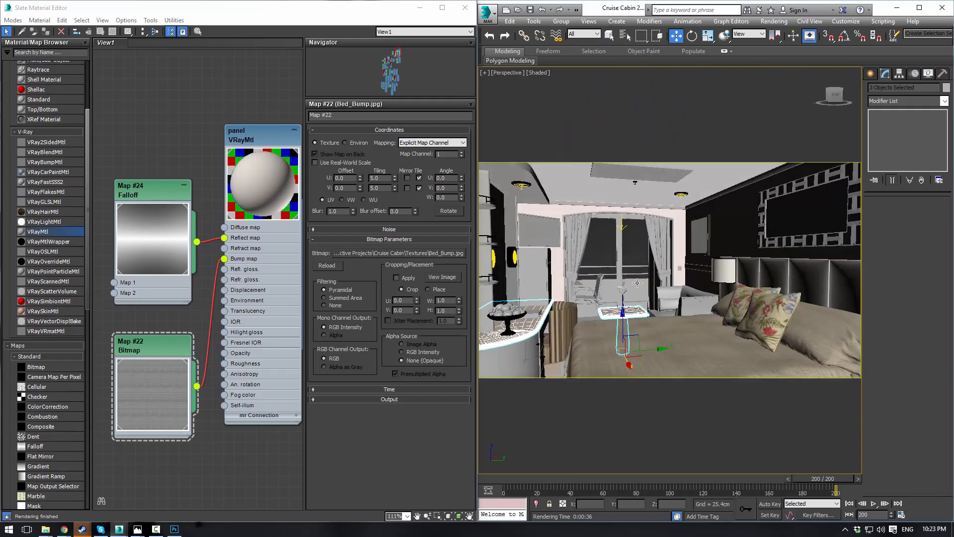
{"action": "middle_click_drag", "start_coordinate": [614, 252], "coordinate": [649, 186], "text": "alt"}
{"action": "left_click", "coordinate": [649, 186]}
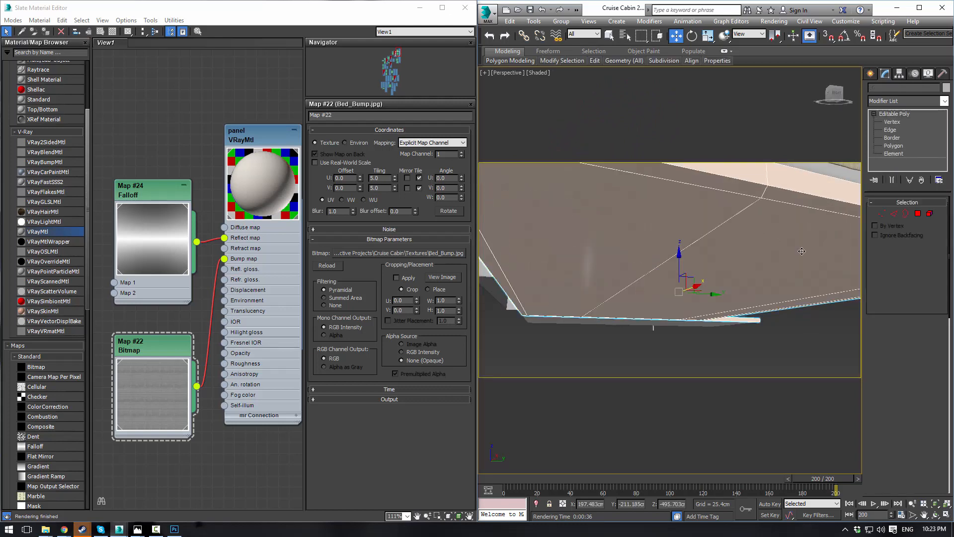
{"action": "middle_click_drag", "start_coordinate": [775, 238], "coordinate": [756, 304], "text": "alt"}
{"action": "scroll", "coordinate": [776, 282], "scroll_direction": "down", "scroll_amount": 5}
{"action": "middle_click_drag", "start_coordinate": [756, 304], "coordinate": [693, 292]}
{"action": "scroll", "coordinate": [711, 293], "scroll_direction": "up", "scroll_amount": 4}
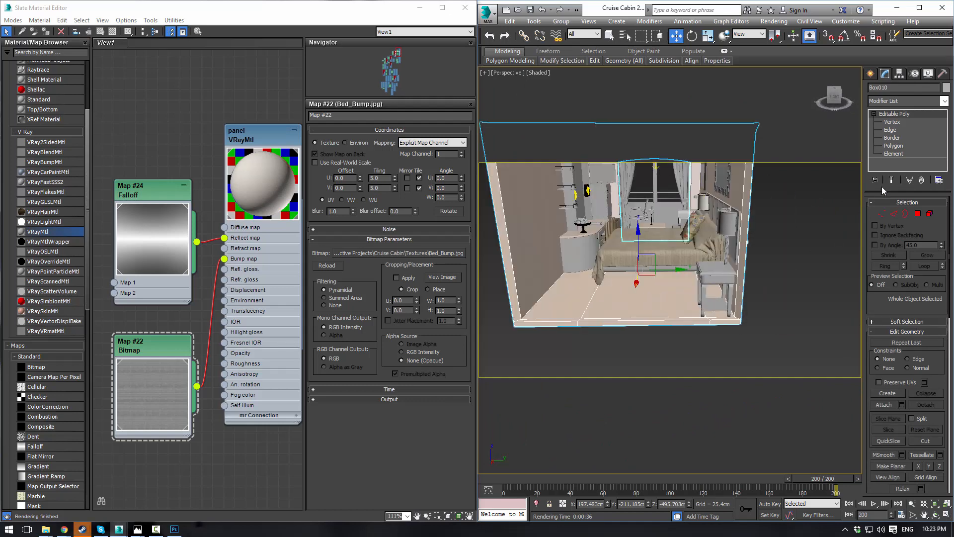
Select the room shell's floor polygons around the bed and along the cabin's open front edge at polygon level
{"action": "left_click", "coordinate": [888, 146]}
{"action": "left_click", "coordinate": [596, 306]}
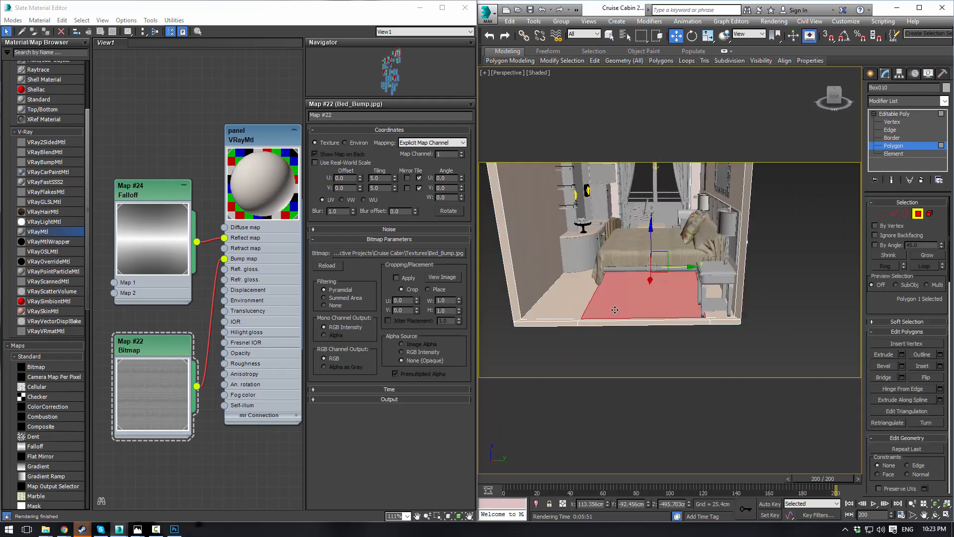
{"action": "scroll", "coordinate": [585, 321], "scroll_direction": "up", "scroll_amount": 4}
{"action": "left_click", "coordinate": [549, 307], "text": "ctrl"}
{"action": "left_click", "coordinate": [565, 309], "text": "ctrl"}
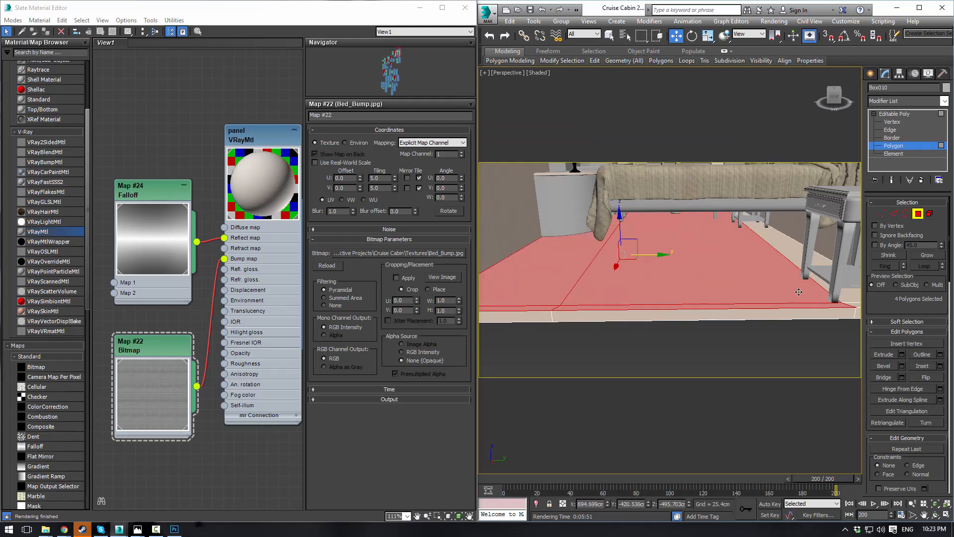
{"action": "middle_click_drag", "start_coordinate": [565, 309], "coordinate": [739, 315], "text": "alt"}
{"action": "left_click", "coordinate": [741, 353], "text": "ctrl"}
Add the remaining floor polygon near the sofa and balcony door to the floor selection
{"action": "middle_click_drag", "start_coordinate": [741, 353], "coordinate": [629, 263], "text": "alt"}
{"action": "scroll", "coordinate": [658, 399], "scroll_direction": "down", "scroll_amount": 3}
{"action": "scroll", "coordinate": [698, 325], "scroll_direction": "up", "scroll_amount": 3}
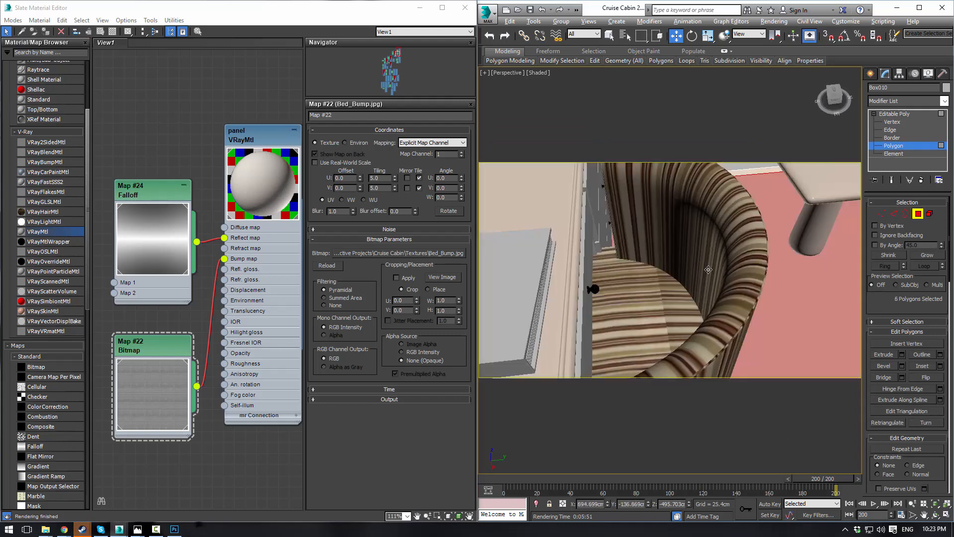
{"action": "middle_click_drag", "start_coordinate": [708, 270], "coordinate": [617, 266], "text": "alt"}
{"action": "scroll", "coordinate": [735, 316], "scroll_direction": "down", "scroll_amount": 5}
{"action": "middle_click_drag", "start_coordinate": [736, 316], "coordinate": [682, 330], "text": "alt"}
{"action": "scroll", "coordinate": [681, 330], "scroll_direction": "up", "scroll_amount": 6}
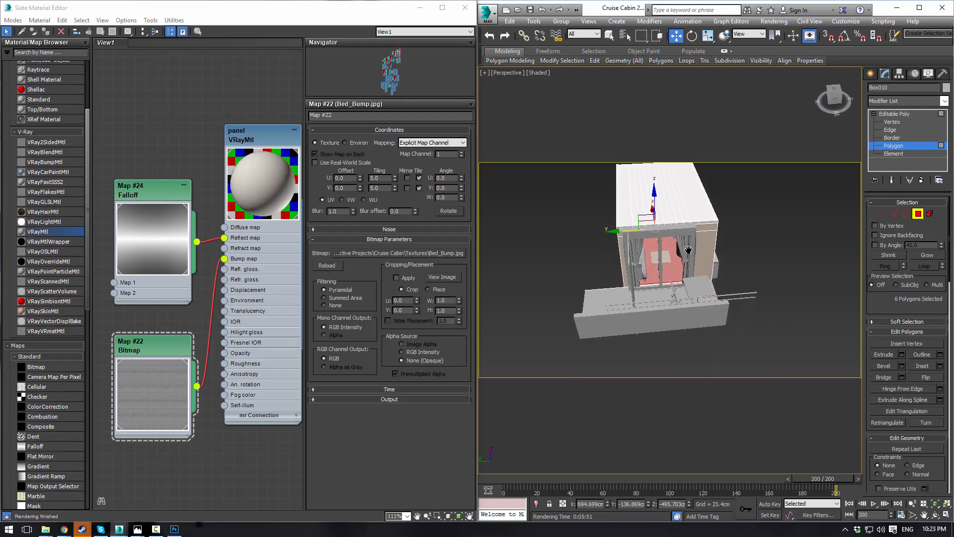
{"action": "scroll", "coordinate": [628, 268], "scroll_direction": "up", "scroll_amount": 8}
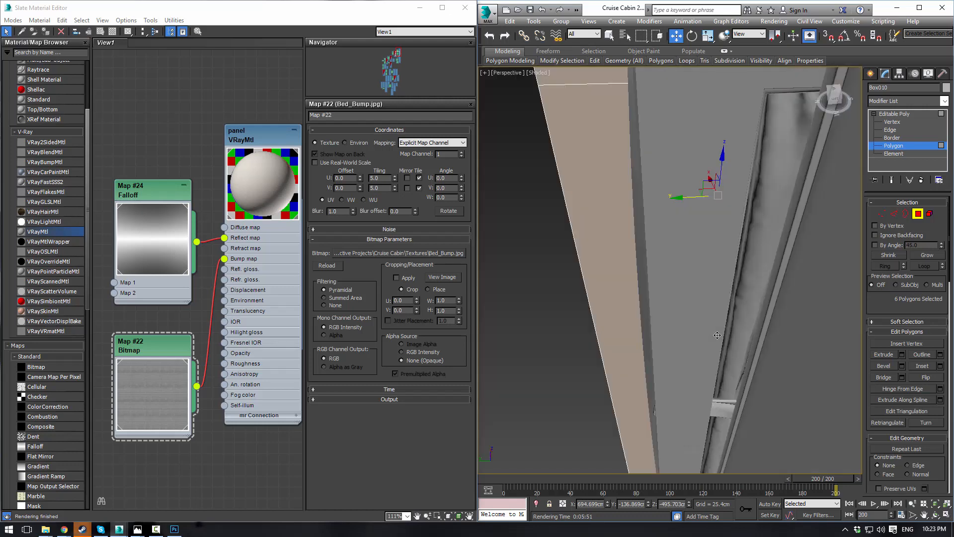
{"action": "middle_click_drag", "start_coordinate": [628, 269], "coordinate": [560, 435], "text": "alt"}
{"action": "left_click", "coordinate": [533, 402], "text": "ctrl"}
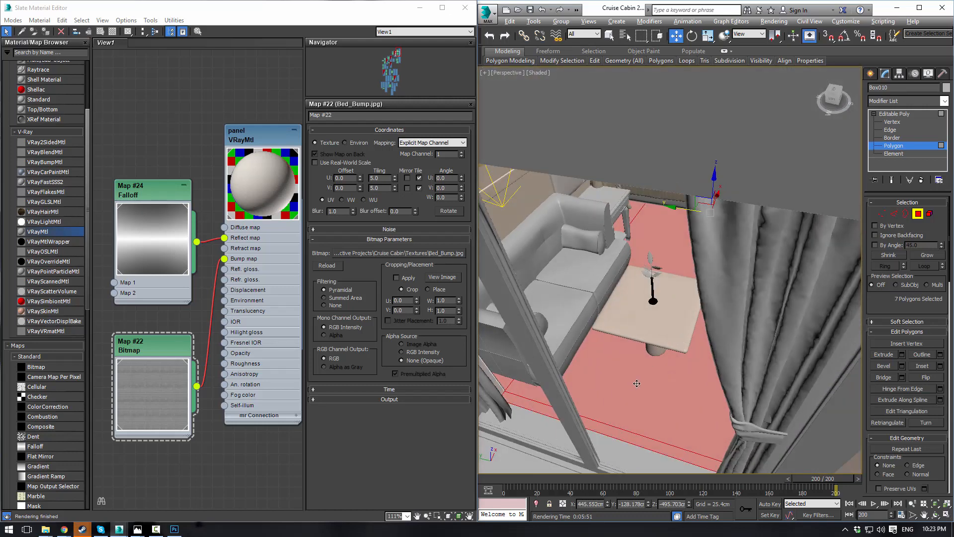
Examine the floor selection along the balcony threshold and around the bed for missed polygons
{"action": "middle_click_drag", "start_coordinate": [637, 383], "coordinate": [809, 388], "text": "alt"}
{"action": "scroll", "coordinate": [663, 230], "scroll_direction": "down", "scroll_amount": 1}
{"action": "middle_click_drag", "start_coordinate": [664, 230], "coordinate": [662, 300]}
{"action": "scroll", "coordinate": [734, 239], "scroll_direction": "up", "scroll_amount": 6}
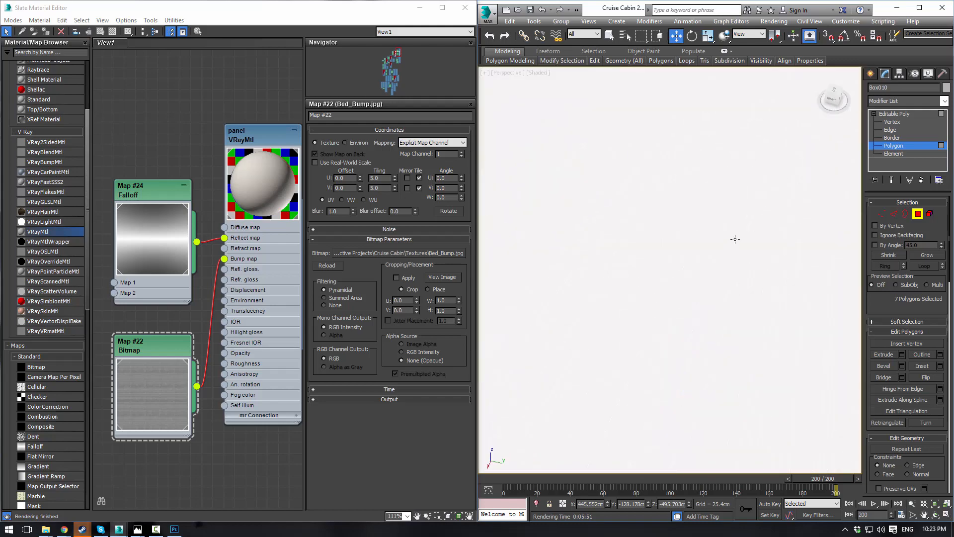
{"action": "middle_click_drag", "start_coordinate": [734, 238], "coordinate": [641, 293]}
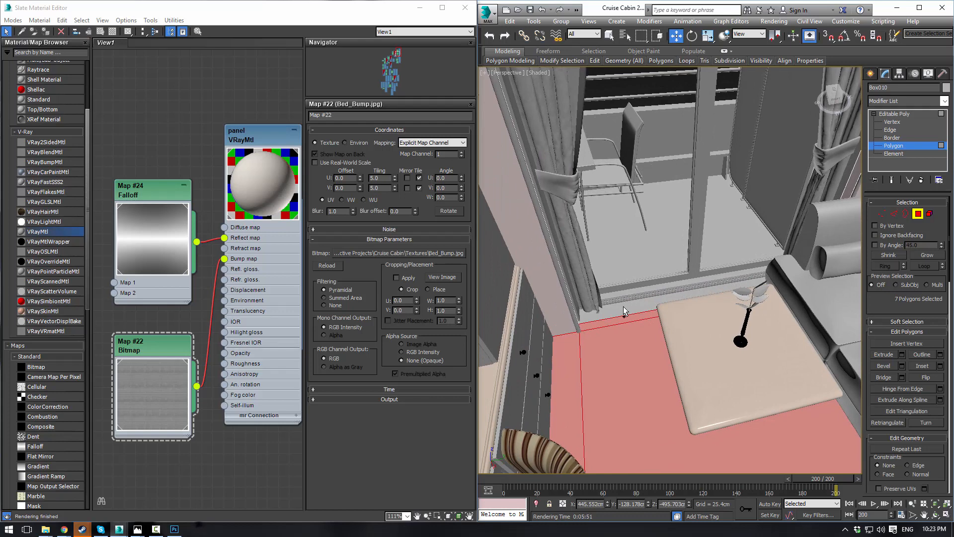
{"action": "scroll", "coordinate": [634, 305], "scroll_direction": "up", "scroll_amount": 5}
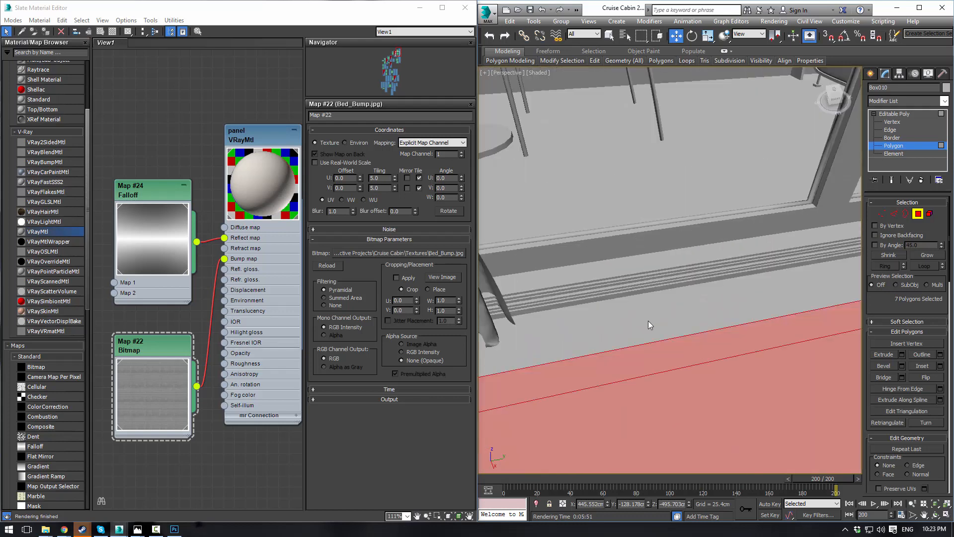
{"action": "middle_click_drag", "start_coordinate": [648, 320], "coordinate": [629, 274]}
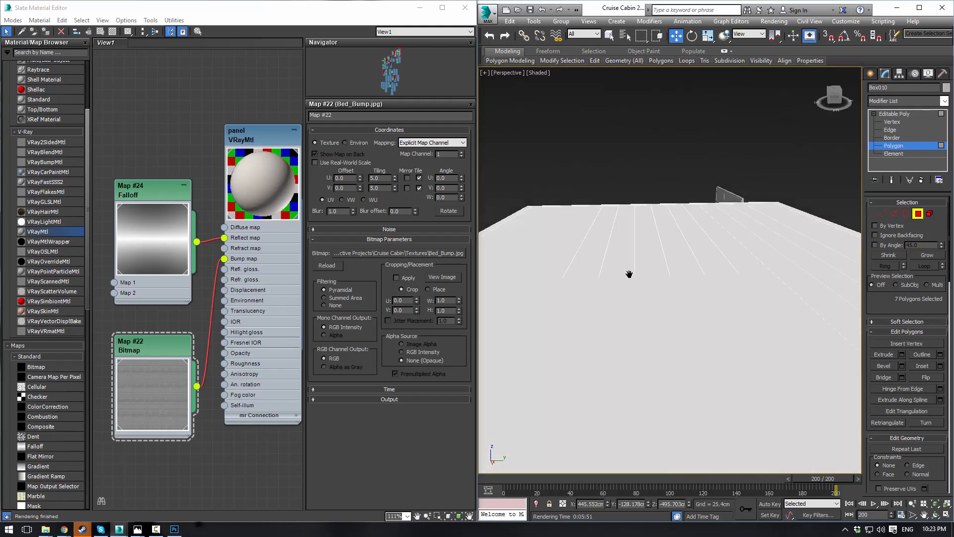
{"action": "scroll", "coordinate": [629, 274], "scroll_direction": "down", "scroll_amount": 10}
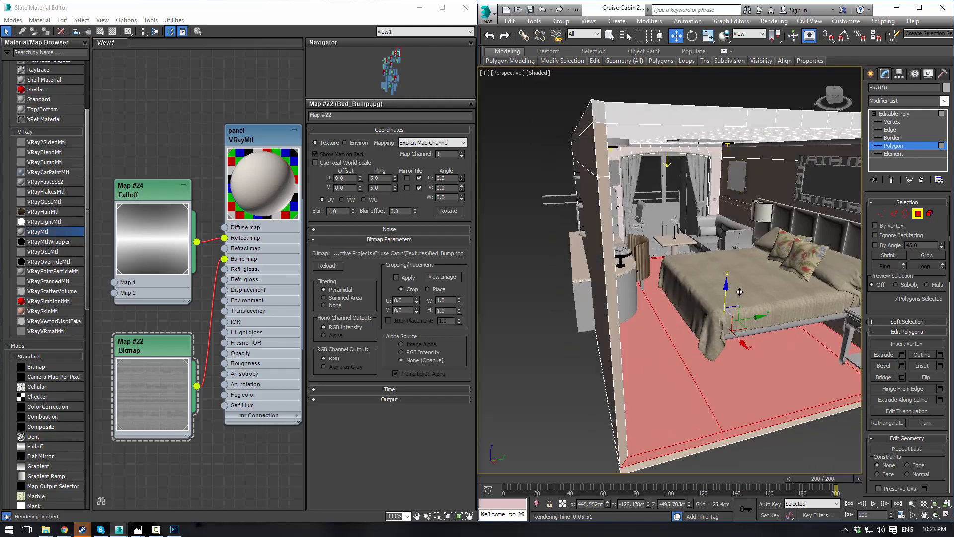
{"action": "scroll", "coordinate": [739, 292], "scroll_direction": "up", "scroll_amount": 5}
{"action": "middle_click_drag", "start_coordinate": [701, 283], "coordinate": [681, 277]}
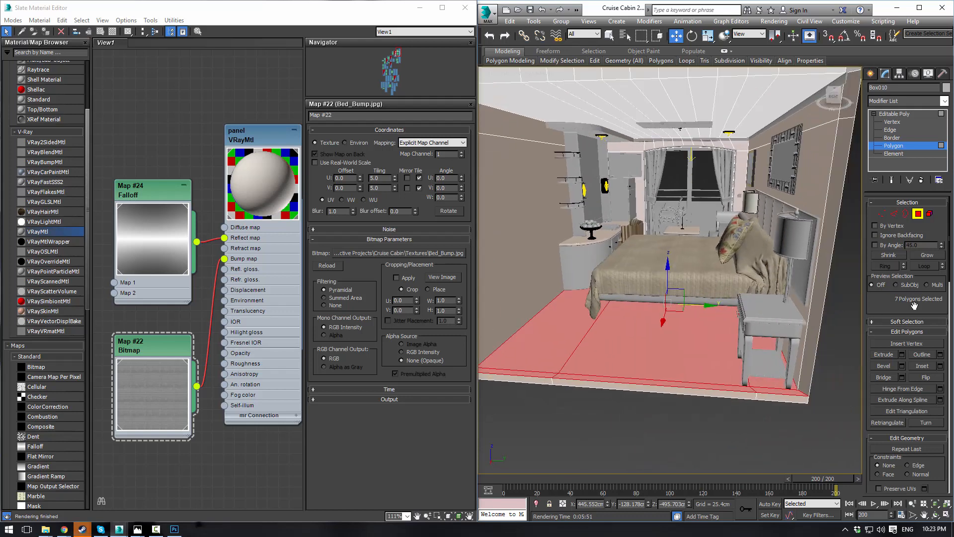
Assign material ID 4 to the selected floor polygons, then leave polygon editing and deselect the room shell
{"action": "scroll", "coordinate": [909, 303], "scroll_direction": "down", "scroll_amount": 15}
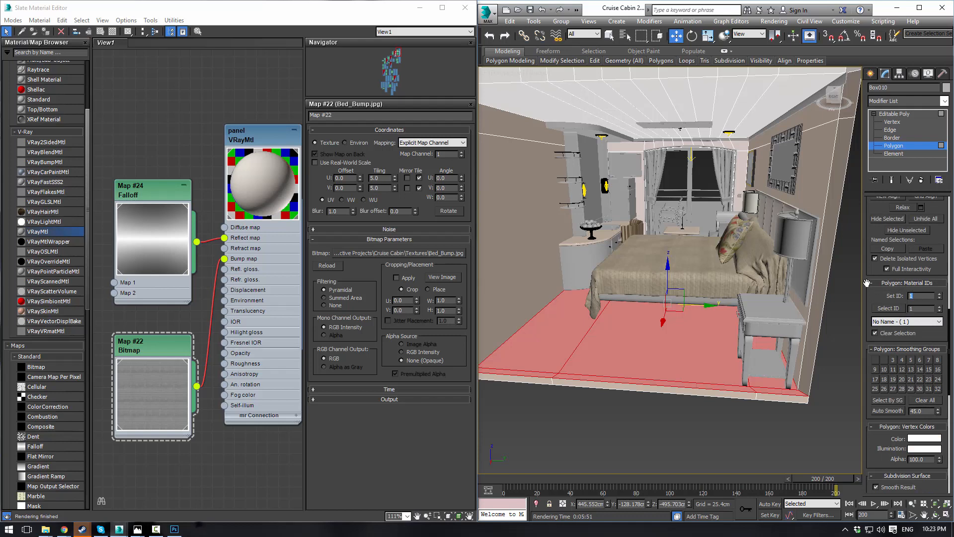
{"action": "type", "text": "4"}
{"action": "key", "text": "Return"}
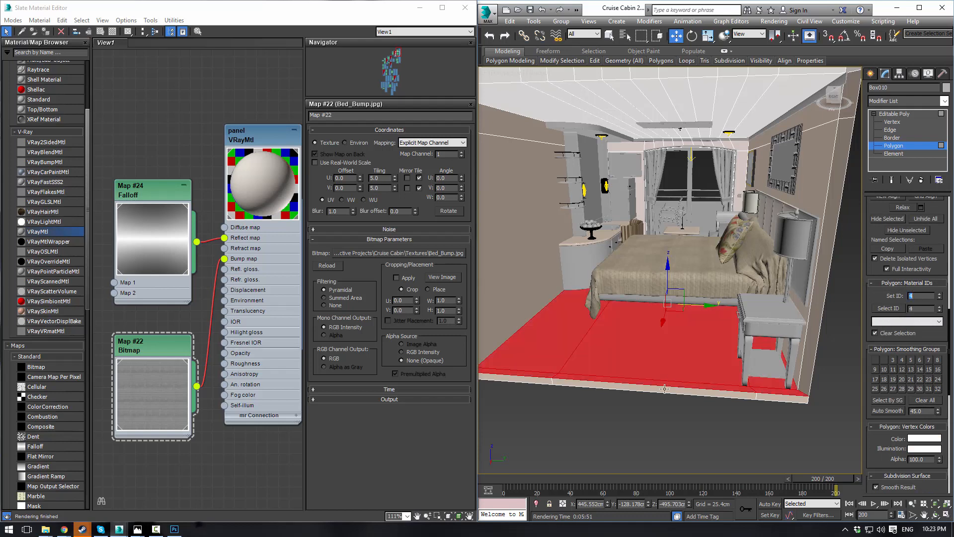
{"action": "left_click", "coordinate": [675, 432]}
{"action": "left_click", "coordinate": [898, 113]}
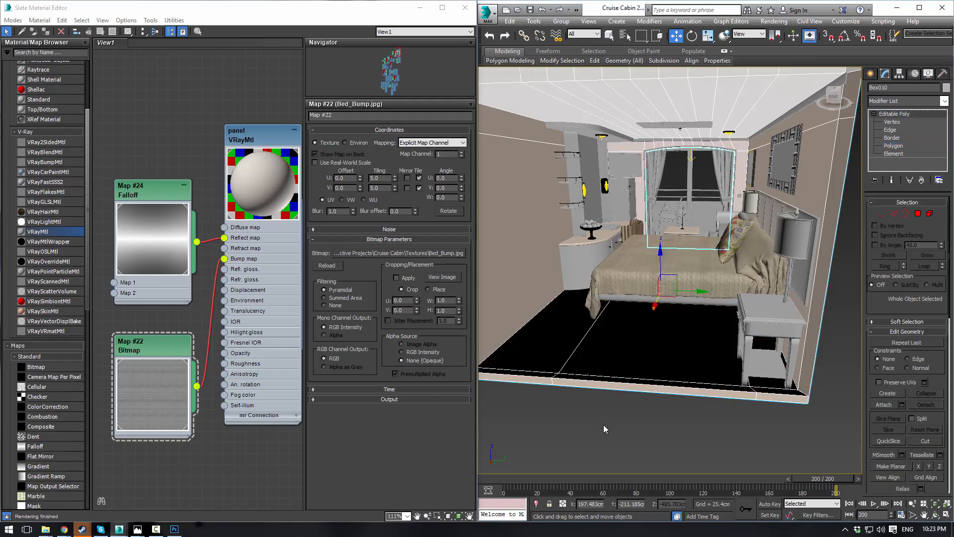
{"action": "left_click", "coordinate": [602, 428]}
Maximize the Slate Material Editor and move the room's Multi/Sub-Object node farther from the Standard material feeding it
{"action": "scroll", "coordinate": [180, 275], "scroll_direction": "down", "scroll_amount": 6}
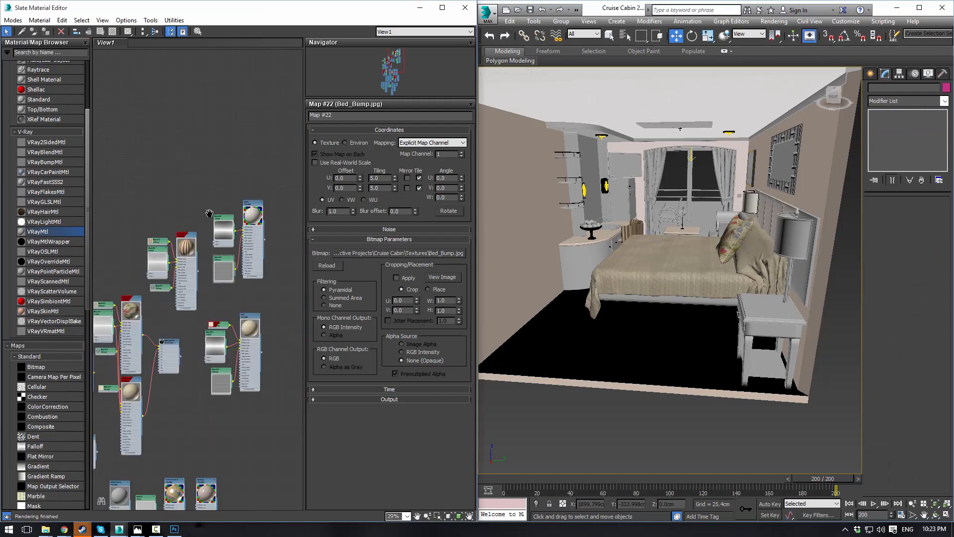
{"action": "left_click", "coordinate": [441, 7]}
{"action": "middle_click_drag", "start_coordinate": [390, 243], "coordinate": [539, 192]}
{"action": "scroll", "coordinate": [394, 201], "scroll_direction": "up", "scroll_amount": 5}
{"action": "mouse_move", "coordinate": [320, 106]}
{"action": "middle_mouse_down"}
{"action": "mouse_move", "coordinate": [362, 211]}
{"action": "mouse_move", "coordinate": [365, 265]}
{"action": "mouse_move", "coordinate": [355, 280]}
{"action": "mouse_move", "coordinate": [464, 88]}
{"action": "middle_mouse_up"}
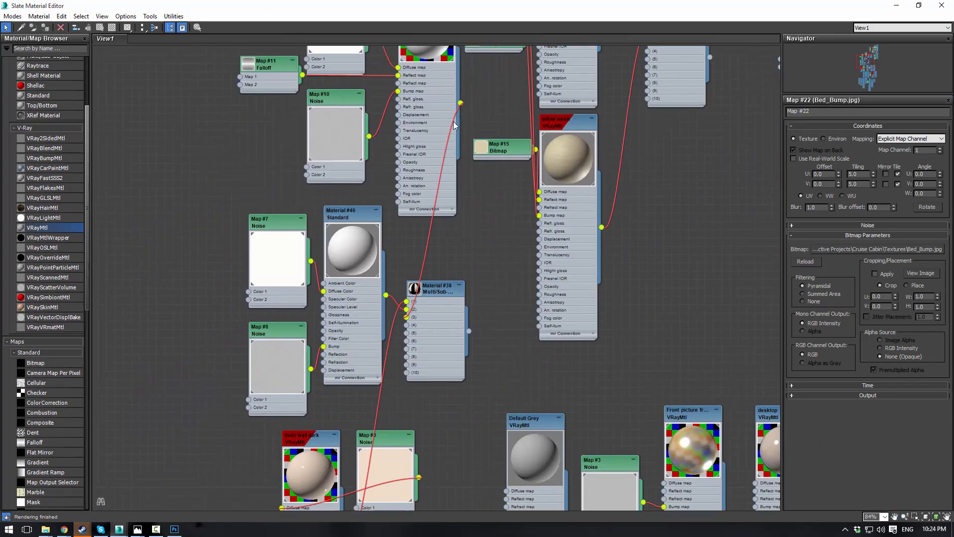
{"action": "middle_click_drag", "start_coordinate": [438, 280], "coordinate": [463, 121]}
{"action": "mouse_move", "coordinate": [463, 253]}
{"action": "middle_mouse_down"}
{"action": "mouse_move", "coordinate": [457, 130]}
{"action": "mouse_move", "coordinate": [422, 326]}
{"action": "middle_mouse_up"}
{"action": "middle_click_drag", "start_coordinate": [444, 164], "coordinate": [438, 230]}
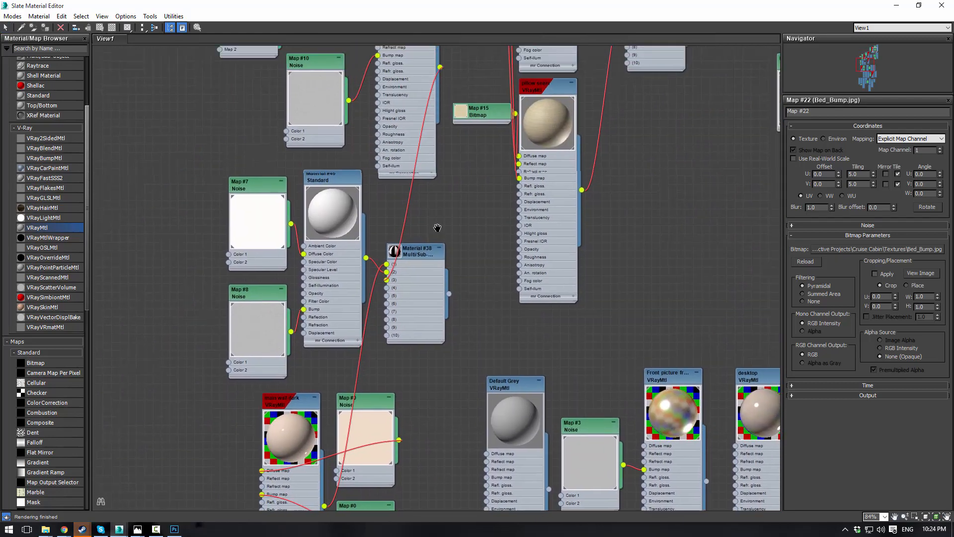
{"action": "left_click_drag", "start_coordinate": [426, 257], "coordinate": [494, 249]}
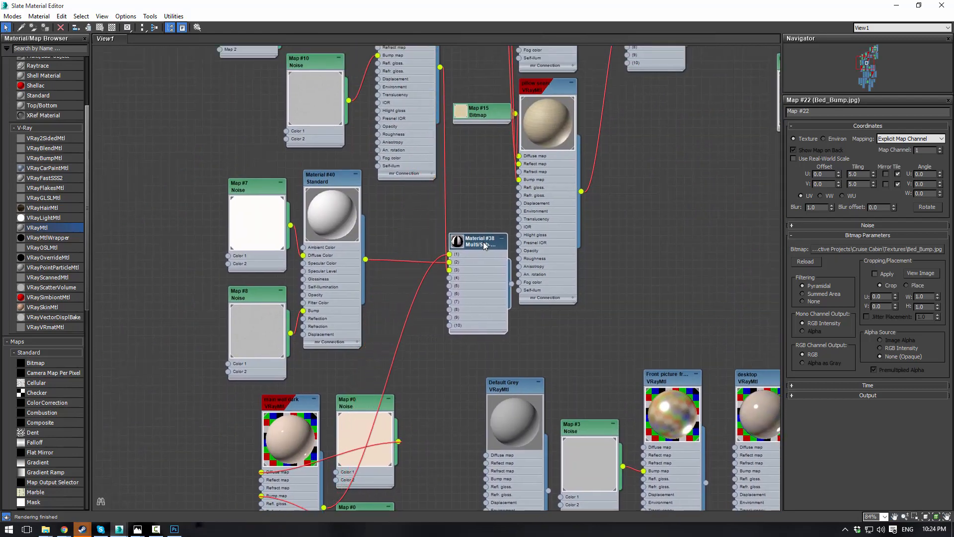
Create a new VRayMtl connected to slot 4 of the room's Multi/Sub-Object material
{"action": "scroll", "coordinate": [453, 283], "scroll_direction": "up", "scroll_amount": 1}
{"action": "left_click_drag", "start_coordinate": [452, 281], "coordinate": [204, 345]}
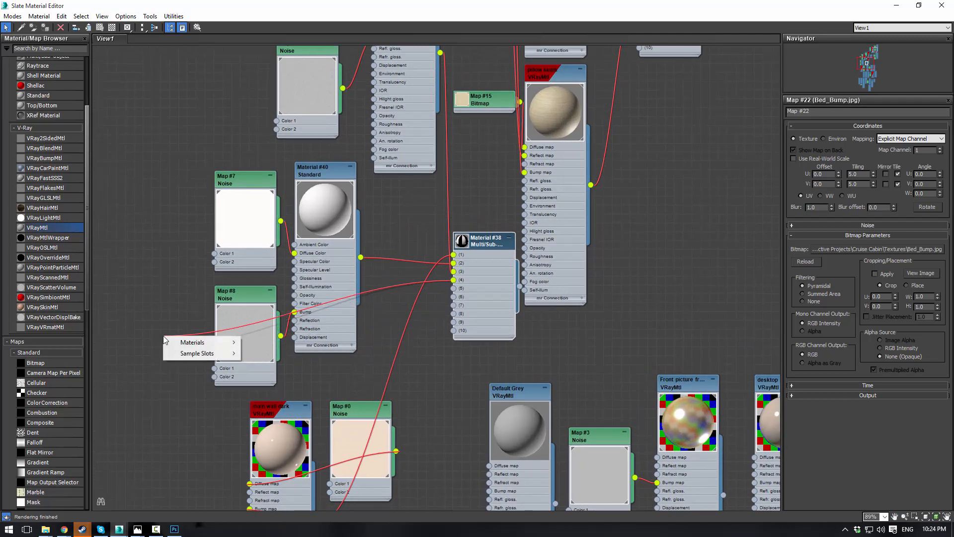
{"action": "mouse_move", "coordinate": [206, 352]}
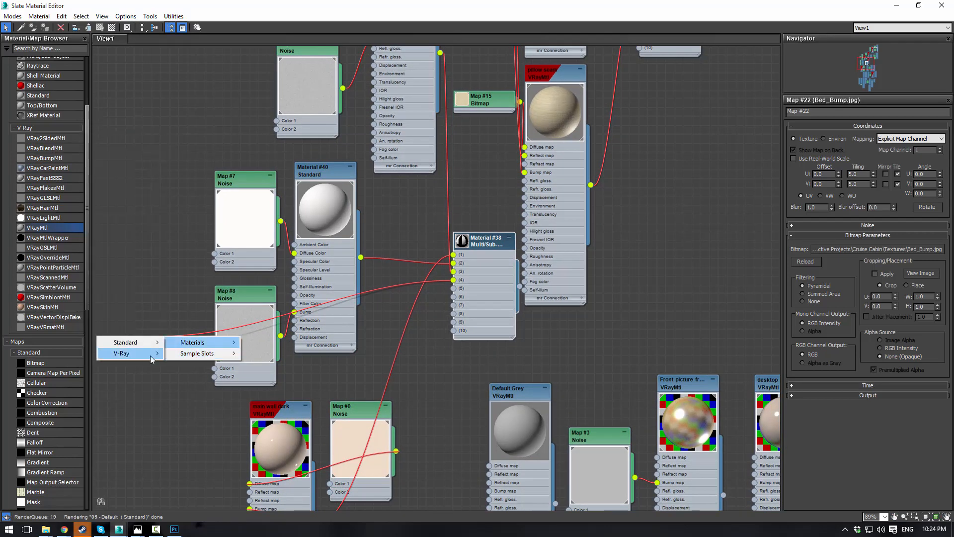
{"action": "mouse_move", "coordinate": [151, 355]}
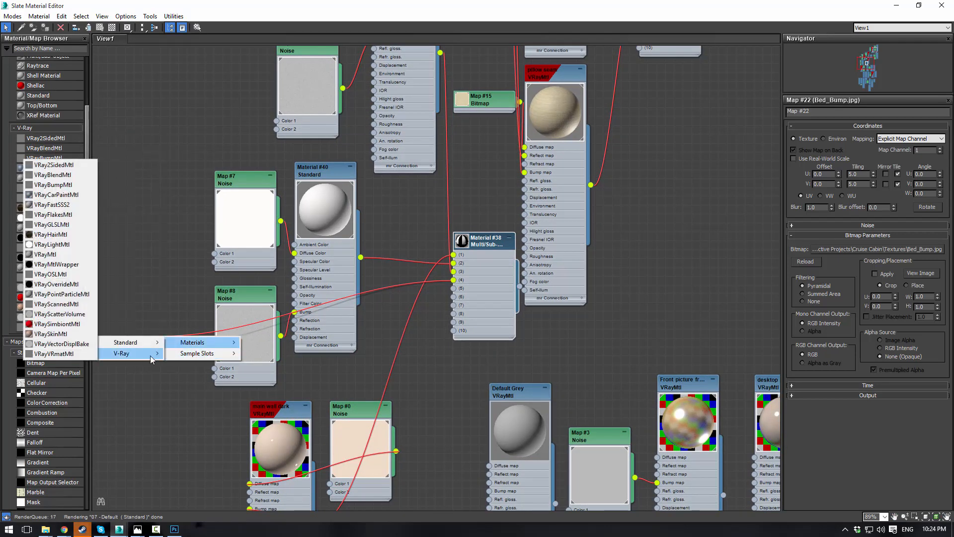
{"action": "left_click", "coordinate": [54, 254]}
{"action": "middle_click_drag", "start_coordinate": [193, 246], "coordinate": [279, 114]}
Load "carpet diffuse.jpg" as a bitmap into the new material's diffuse map
{"action": "left_click_drag", "start_coordinate": [244, 215], "coordinate": [185, 174]}
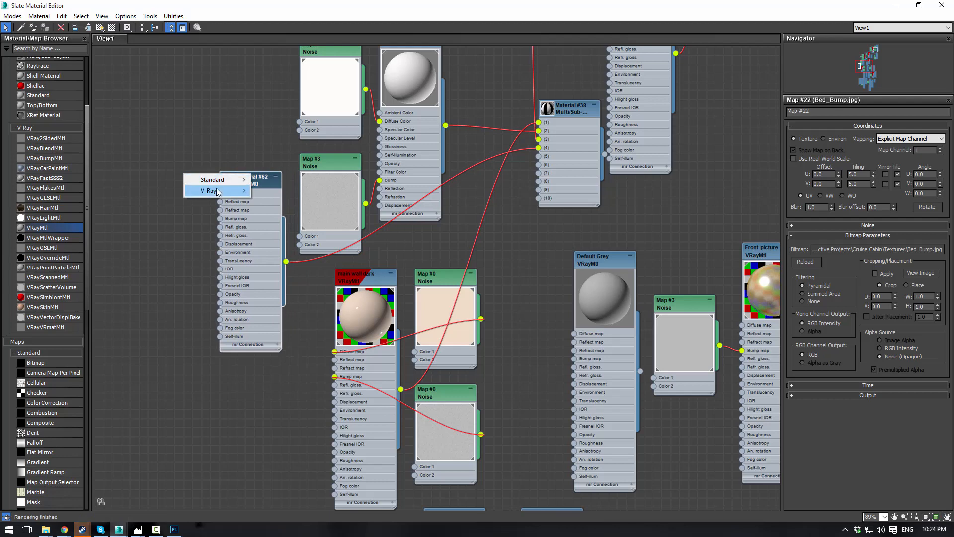
{"action": "mouse_move", "coordinate": [225, 185]}
{"action": "left_click", "coordinate": [139, 155]}
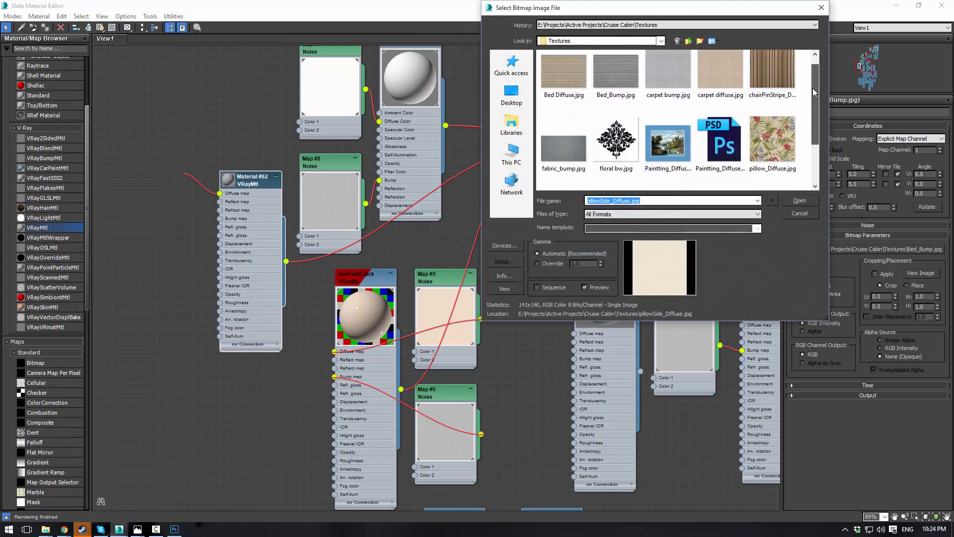
{"action": "scroll", "coordinate": [812, 88], "scroll_direction": "down", "scroll_amount": 2}
{"action": "scroll", "coordinate": [717, 145], "scroll_direction": "up", "scroll_amount": 2}
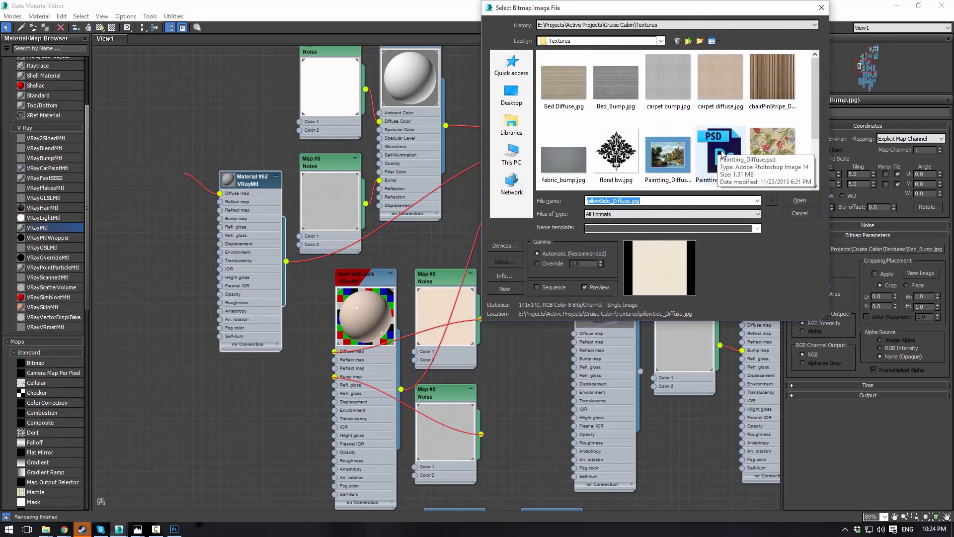
{"action": "left_click", "coordinate": [724, 93]}
{"action": "left_click", "coordinate": [795, 200]}
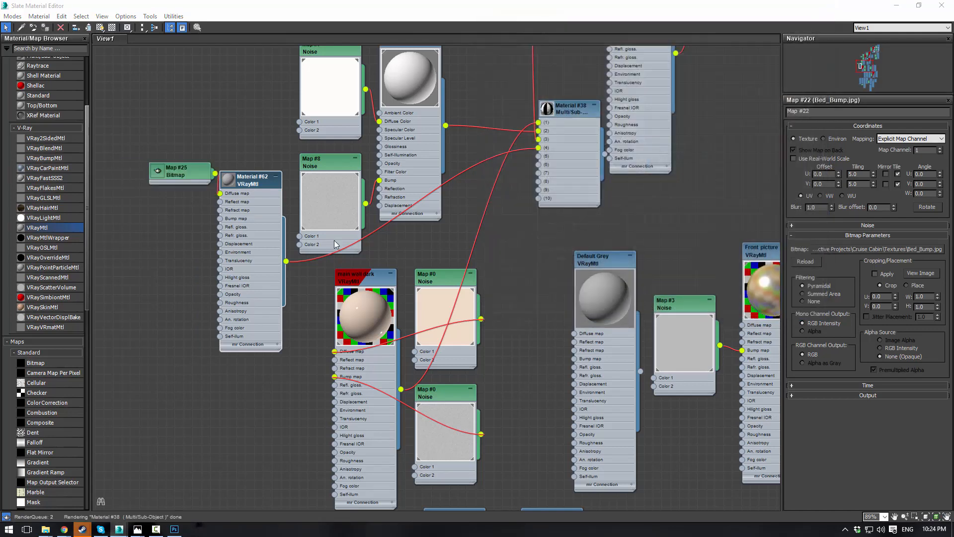
Load "carpet bump.jpg" as a bitmap into the carpet material's bump map and enlarge the material's preview
{"action": "left_click_drag", "start_coordinate": [221, 220], "coordinate": [186, 219]}
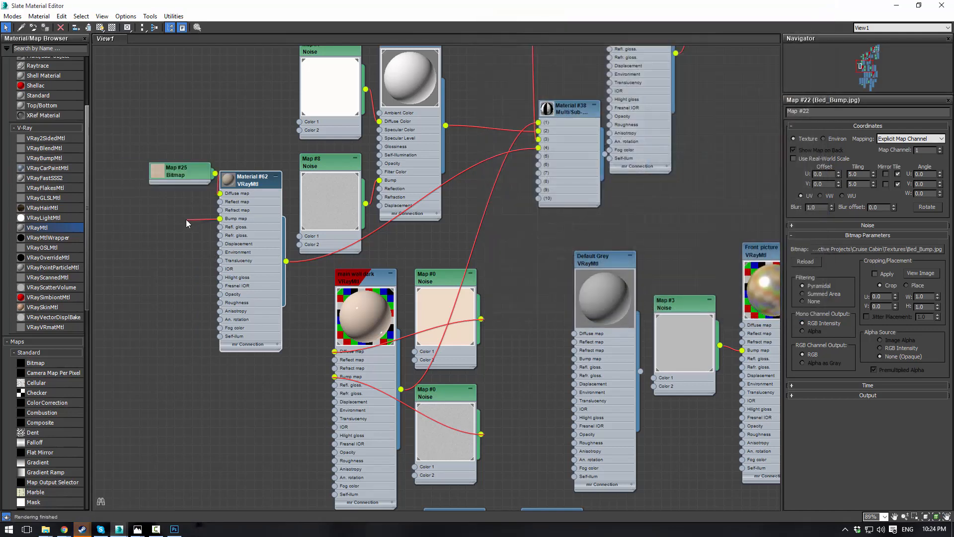
{"action": "mouse_move", "coordinate": [211, 227]}
{"action": "left_click", "coordinate": [142, 153]}
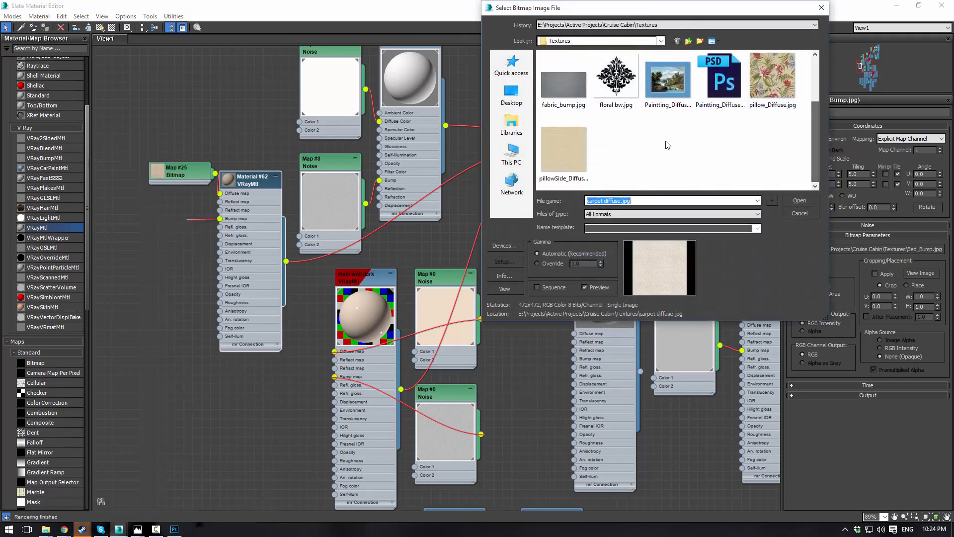
{"action": "scroll", "coordinate": [664, 137], "scroll_direction": "up", "scroll_amount": 2}
{"action": "left_click", "coordinate": [660, 88]}
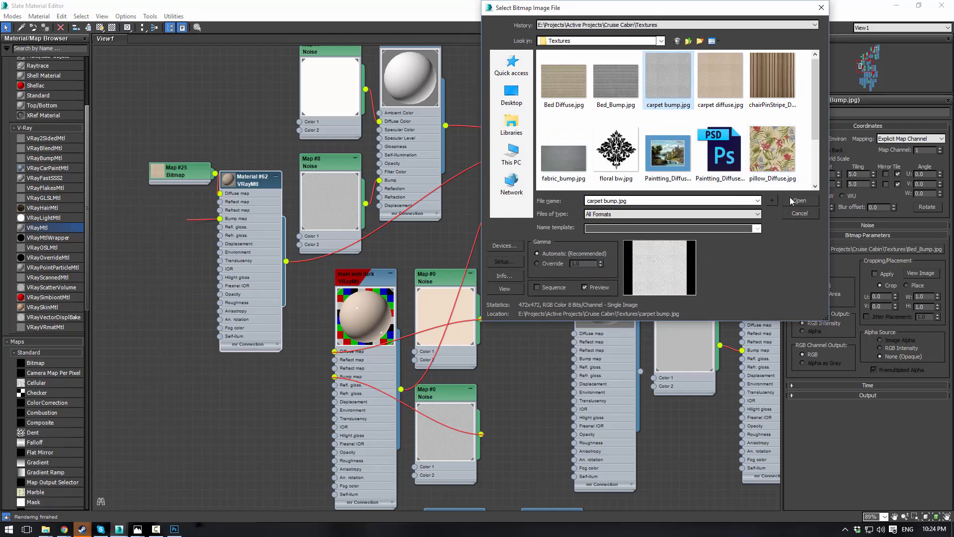
{"action": "left_click", "coordinate": [789, 198]}
{"action": "left_click", "coordinate": [155, 218]}
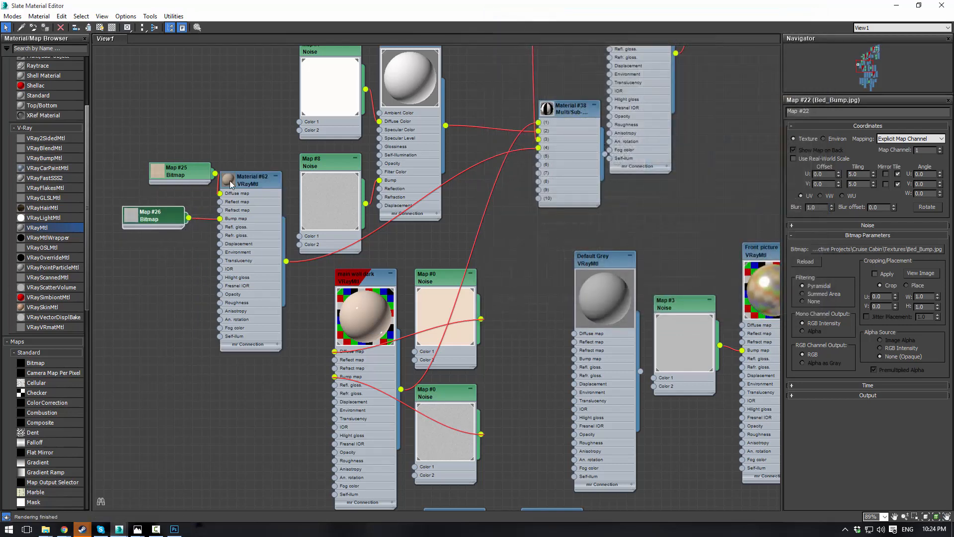
{"action": "scroll", "coordinate": [249, 223], "scroll_direction": "up", "scroll_amount": 5}
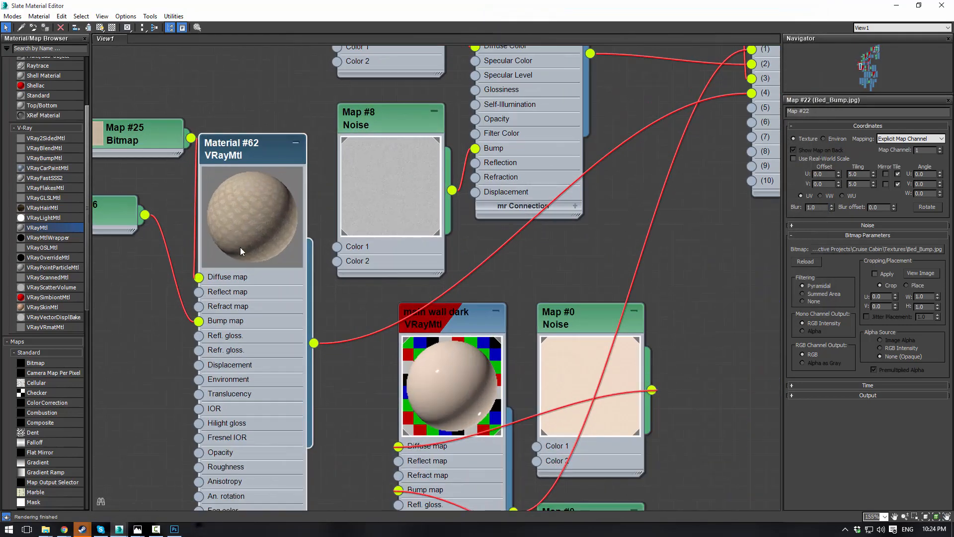
{"action": "left_click_drag", "start_coordinate": [250, 154], "coordinate": [250, 138]}
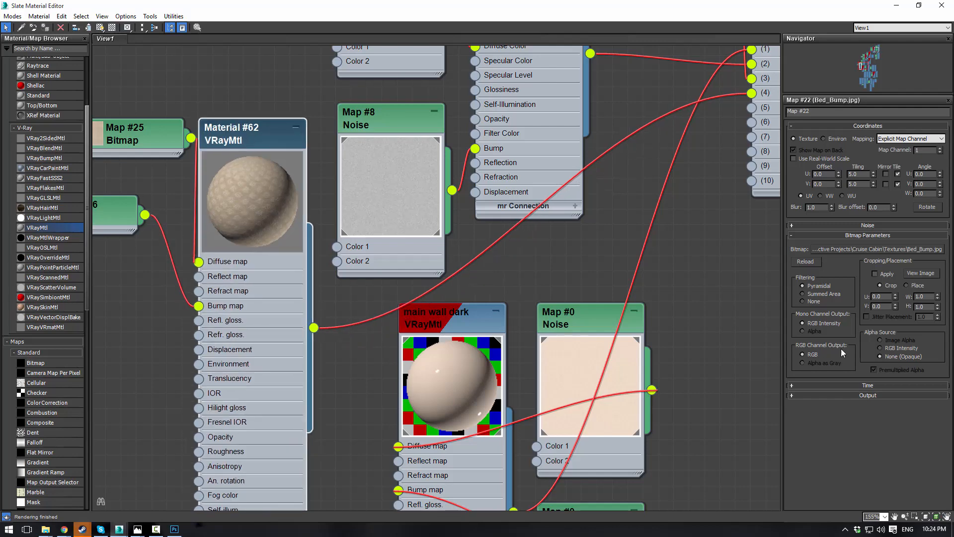
Place the Slate Material Editor beside the 3ds Max viewport and view the render in the V-Ray frame buffer at 200%
{"action": "left_click", "coordinate": [917, 9]}
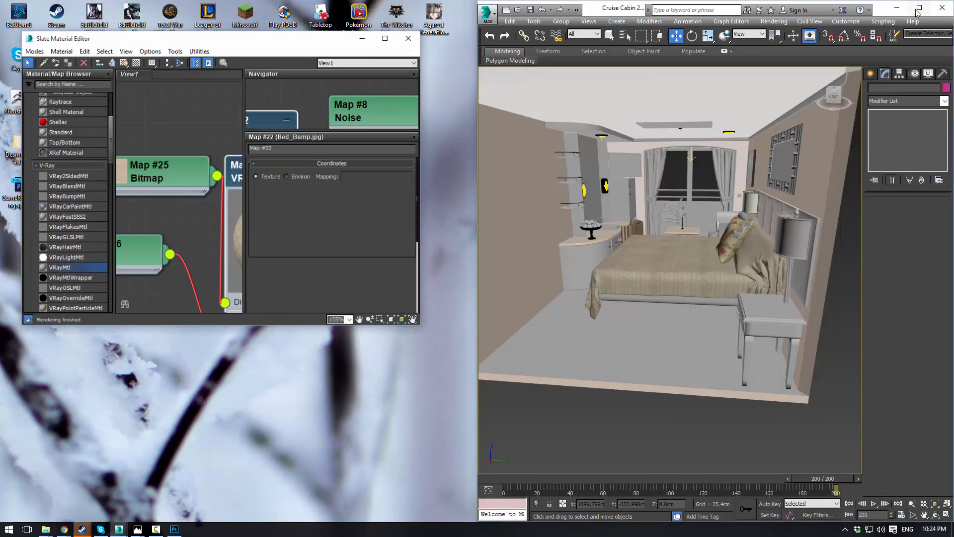
{"action": "left_click_drag", "start_coordinate": [280, 36], "coordinate": [0, 110]}
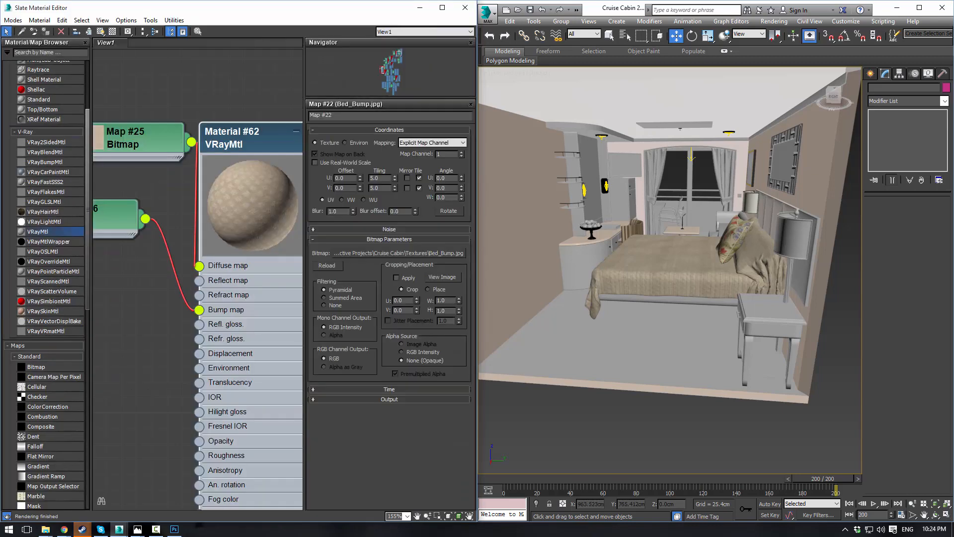
{"action": "left_click_drag", "start_coordinate": [953, 108], "coordinate": [571, 117]}
{"action": "scroll", "coordinate": [416, 347], "scroll_direction": "up", "scroll_amount": 2}
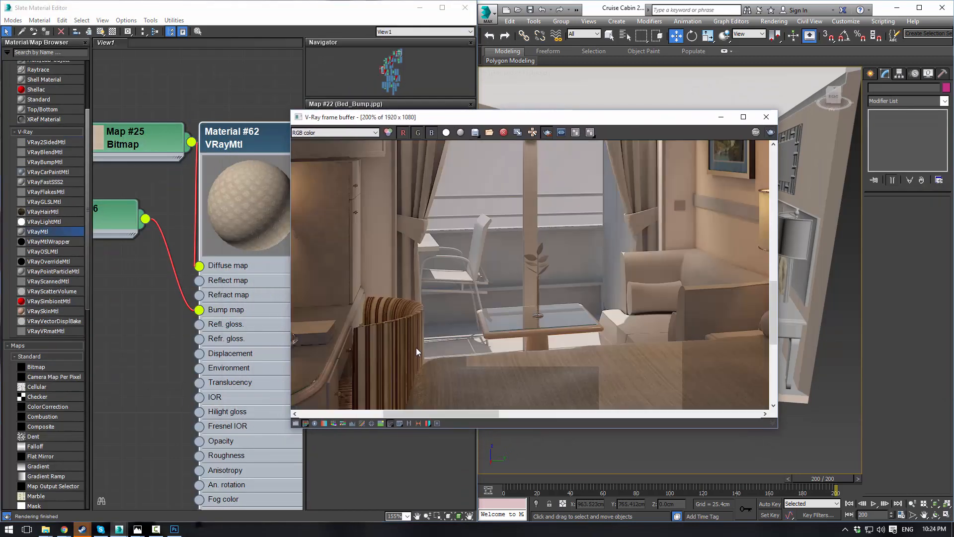
Render a small region of the floor beneath the striped chair in the V-Ray frame buffer at 200%
{"action": "scroll", "coordinate": [415, 347], "scroll_direction": "up", "scroll_amount": 1}
{"action": "scroll", "coordinate": [552, 346], "scroll_direction": "down", "scroll_amount": 2}
{"action": "scroll", "coordinate": [632, 356], "scroll_direction": "up", "scroll_amount": 1}
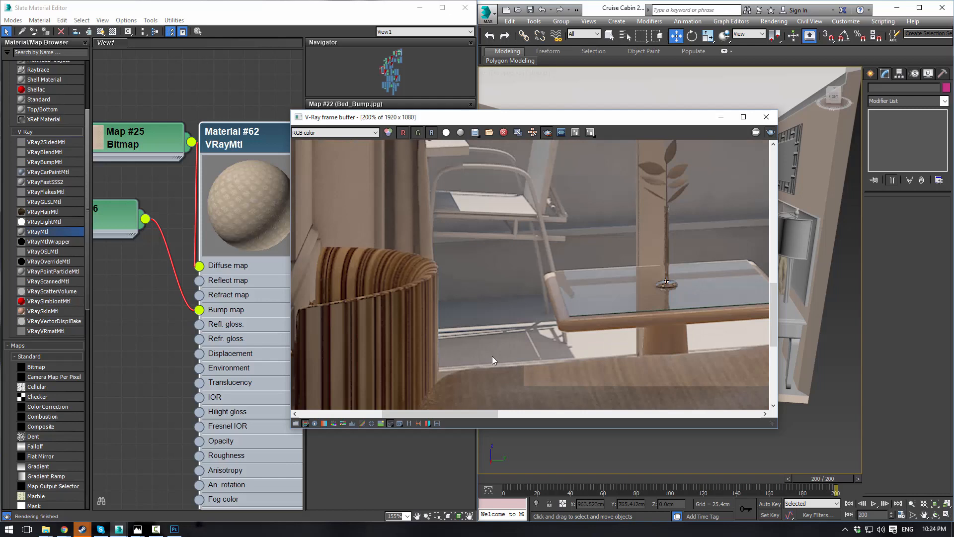
{"action": "left_click_drag", "start_coordinate": [491, 356], "coordinate": [509, 293]}
{"action": "middle_click_drag", "start_coordinate": [438, 304], "coordinate": [505, 153]}
{"action": "middle_click_drag", "start_coordinate": [492, 272], "coordinate": [576, 192]}
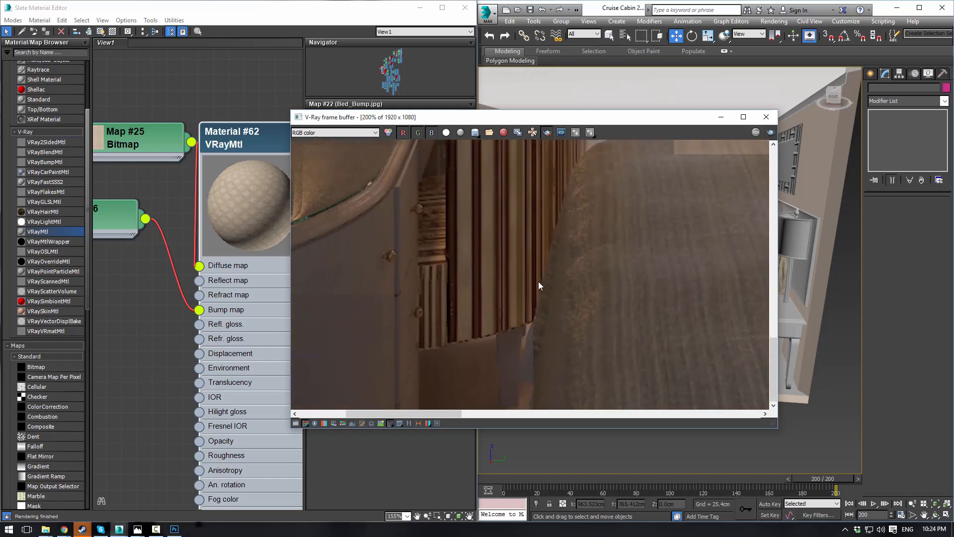
{"action": "middle_click_drag", "start_coordinate": [538, 281], "coordinate": [565, 277]}
{"action": "middle_click_drag", "start_coordinate": [458, 297], "coordinate": [478, 292]}
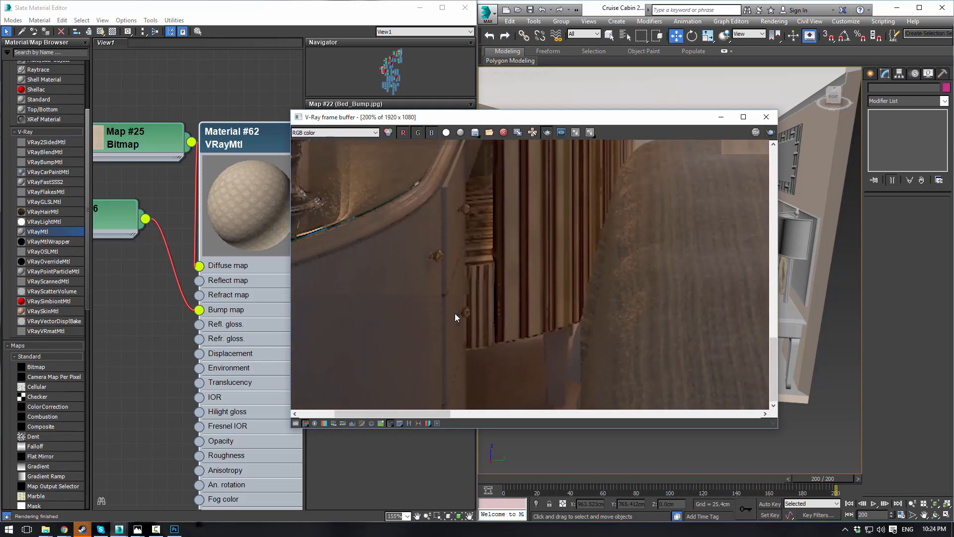
{"action": "left_click", "coordinate": [770, 132]}
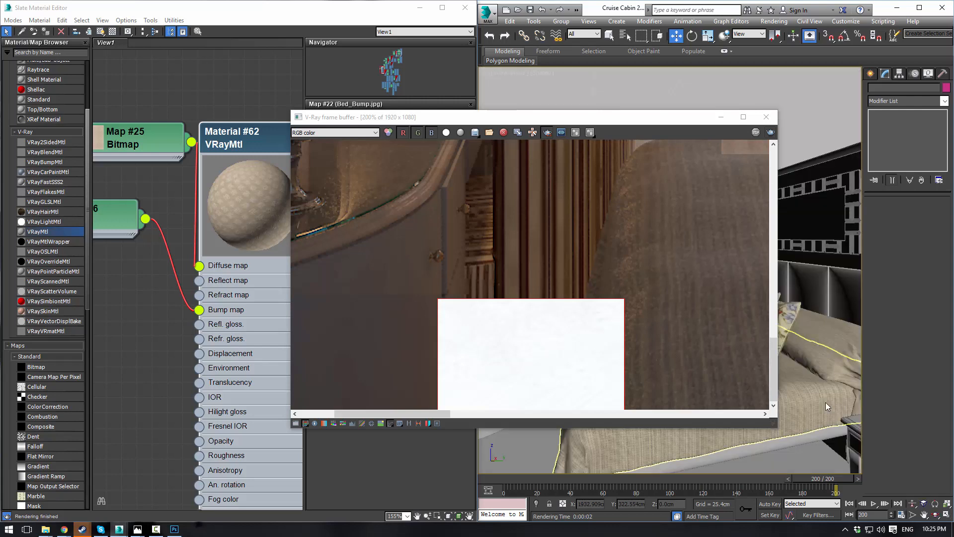
{"action": "left_click", "coordinate": [769, 132]}
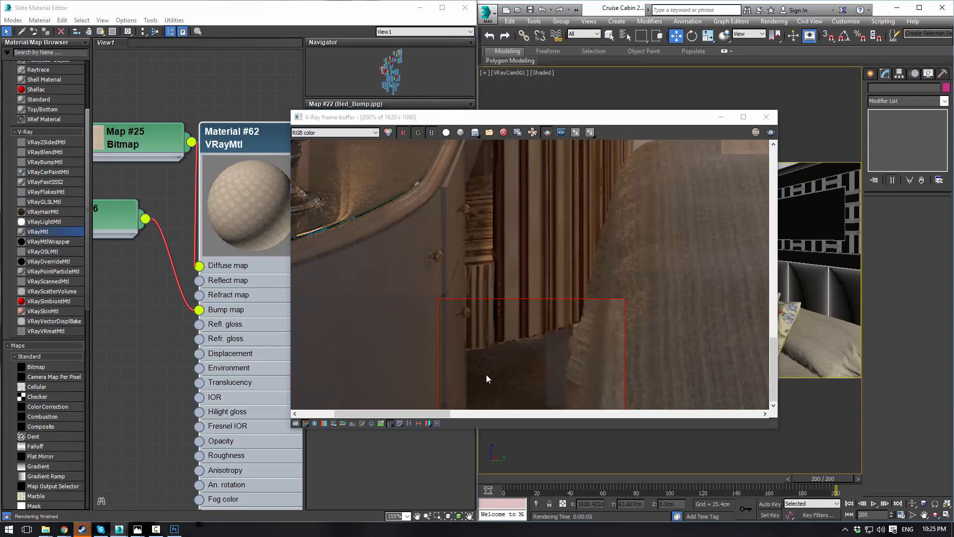
Set the U and V tiling of the carpet diffuse bitmap to 3
{"action": "double_click", "coordinate": [165, 127]}
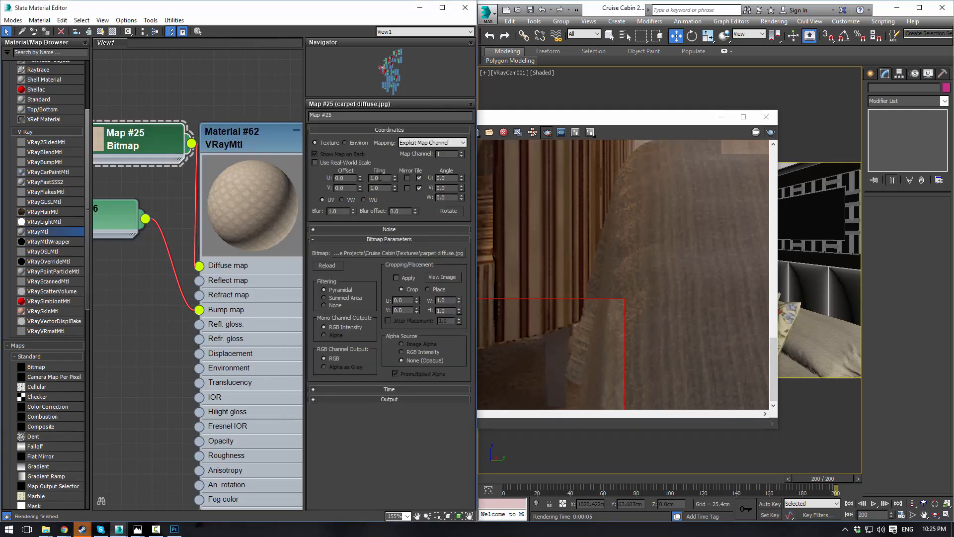
{"action": "type", "text": "3"}
{"action": "key", "text": "Tab"}
{"action": "type", "text": "3"}
{"action": "key", "text": "Return"}
Set the U and V tiling of the carpet bump bitmap to 3
{"action": "double_click", "coordinate": [118, 218]}
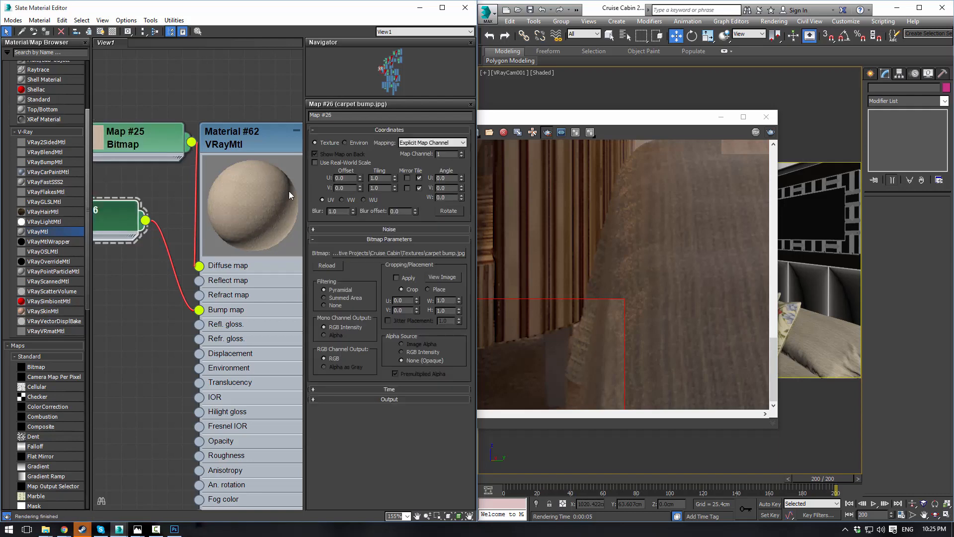
{"action": "type", "text": "3"}
{"action": "key", "text": "Tab"}
{"action": "type", "text": "3"}
{"action": "key", "text": "Return"}
Re-render the floor region with the new carpet tiling and examine it at 100%
{"action": "left_click", "coordinate": [534, 117]}
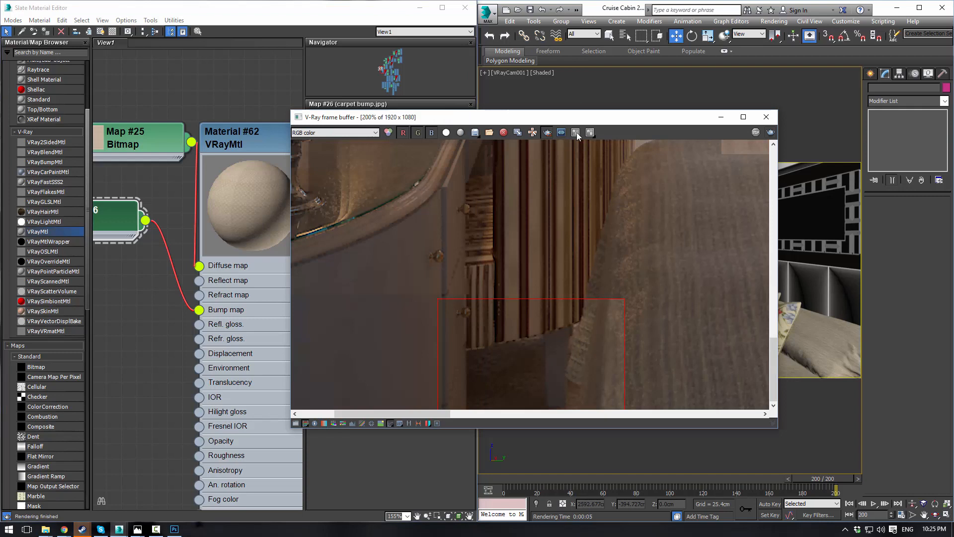
{"action": "left_click", "coordinate": [772, 135]}
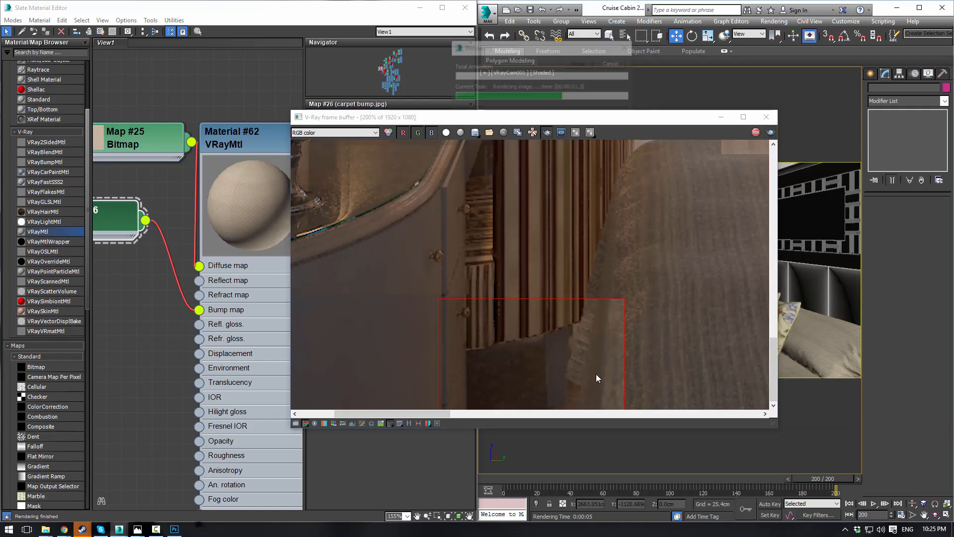
{"action": "scroll", "coordinate": [533, 350], "scroll_direction": "down", "scroll_amount": 2}
{"action": "middle_click_drag", "start_coordinate": [532, 347], "coordinate": [527, 210]}
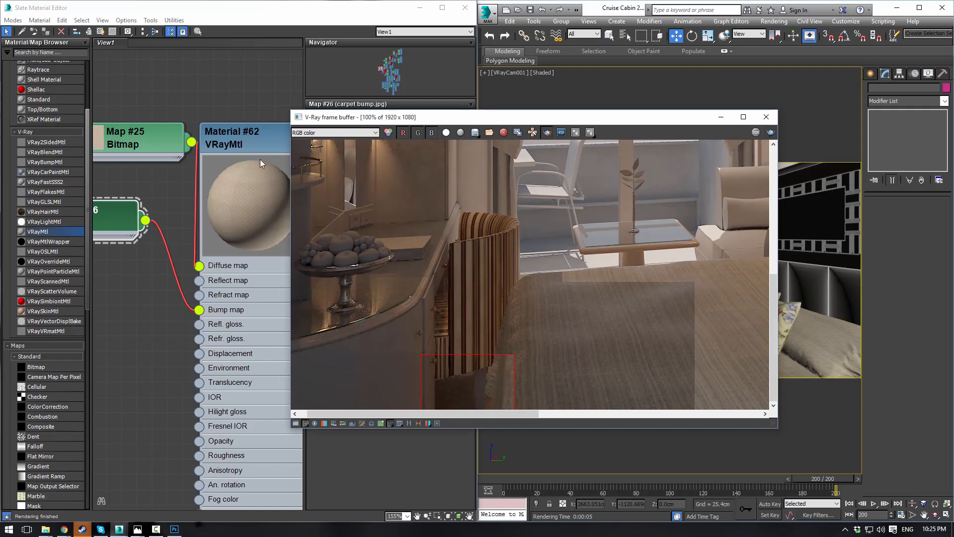
Set the output amount of the carpet diffuse bitmap to 2.0
{"action": "left_click", "coordinate": [139, 134]}
{"action": "double_click", "coordinate": [139, 132]}
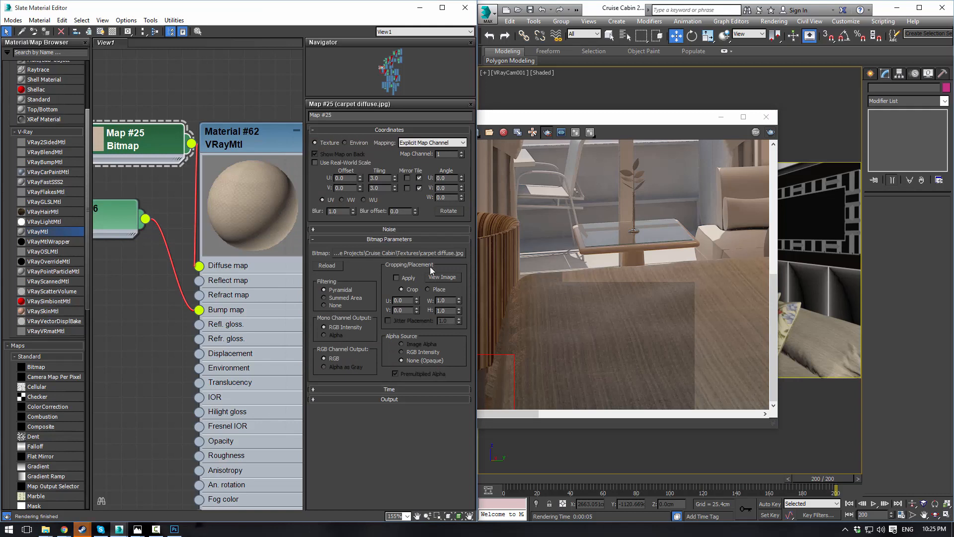
{"action": "left_click", "coordinate": [381, 399]}
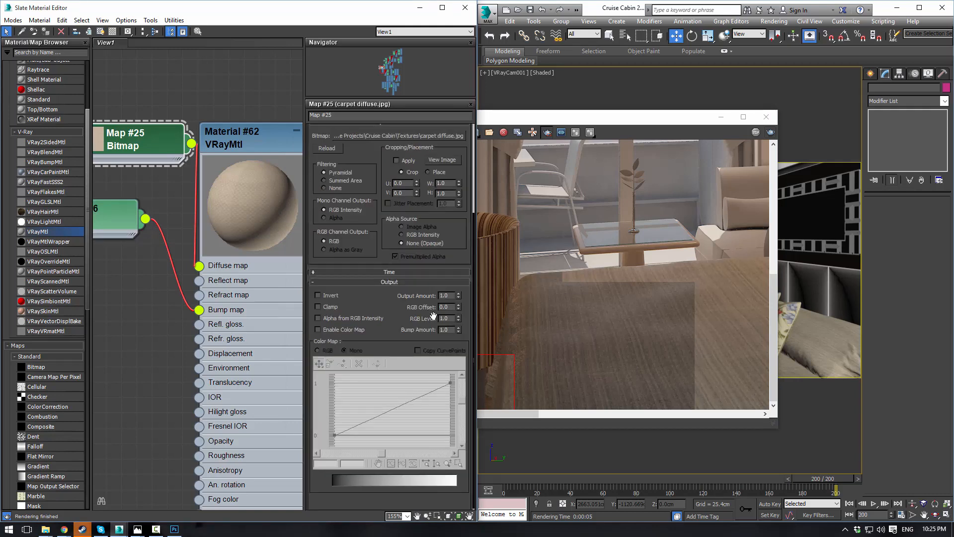
{"action": "type", "text": "2"}
{"action": "key", "text": "Return"}
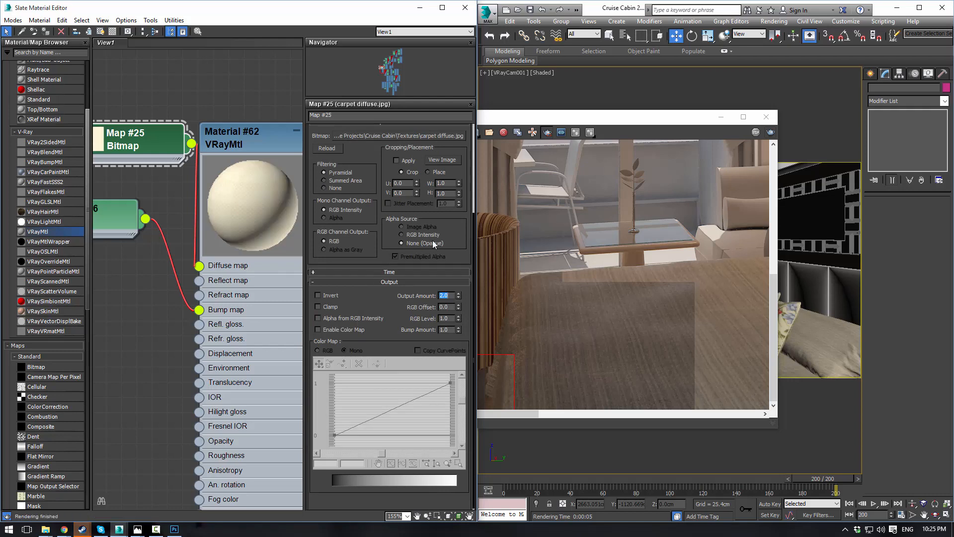
Move the V-Ray frame buffer aside and re-render the floor region with the brightened carpet
{"action": "left_click_drag", "start_coordinate": [604, 117], "coordinate": [707, 105]}
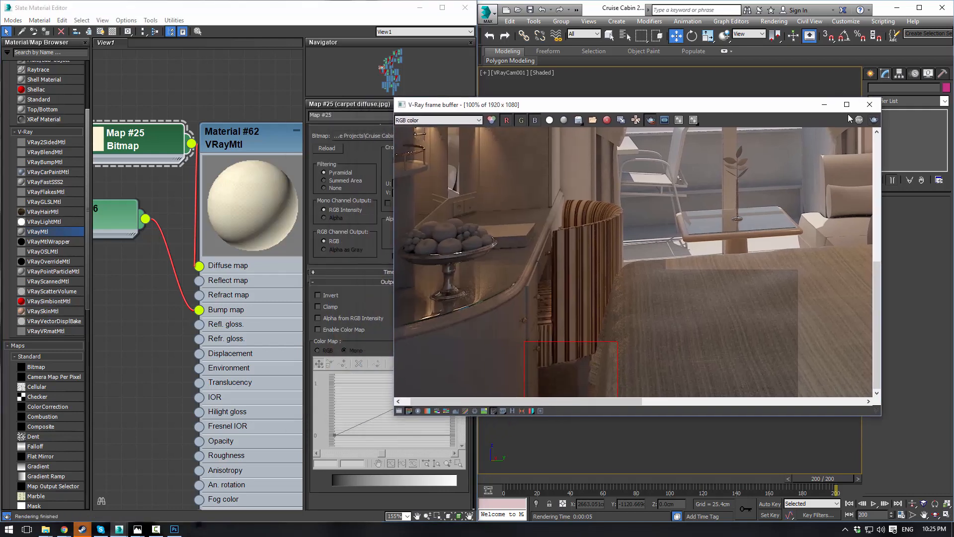
{"action": "left_click", "coordinate": [873, 120]}
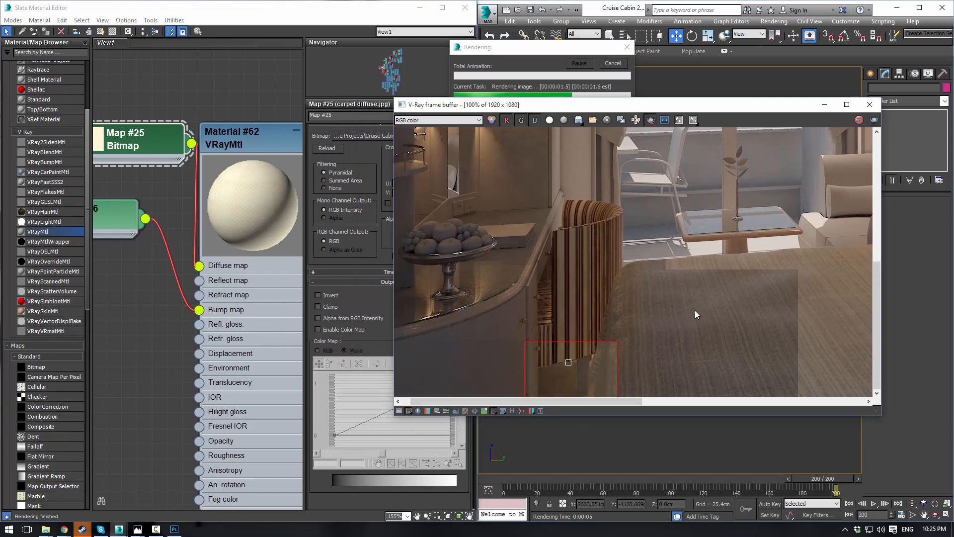
{"action": "middle_click_drag", "start_coordinate": [693, 267], "coordinate": [723, 264]}
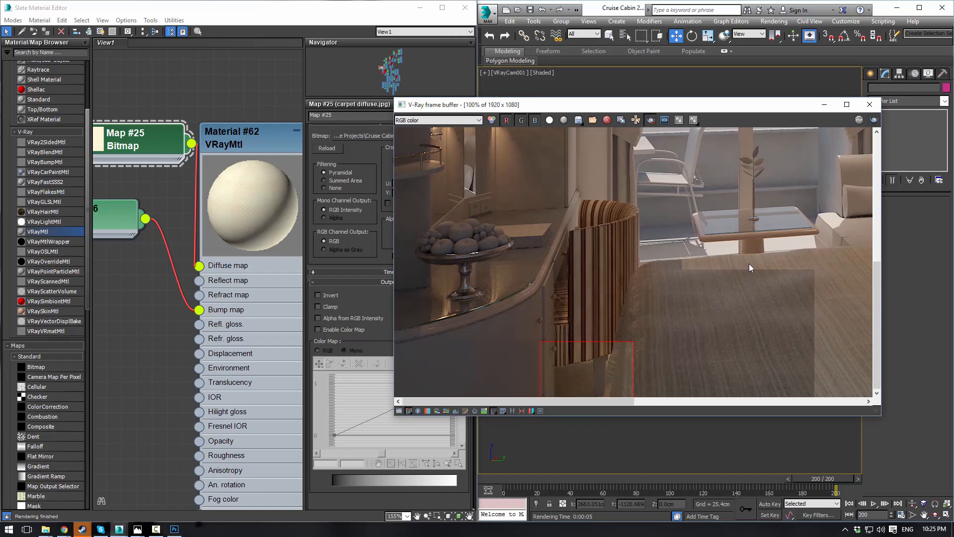
Switch to Photoshop and try a Brightness/Contrast adjustment on the carpet texture in Layer 5
{"action": "left_click", "coordinate": [173, 529]}
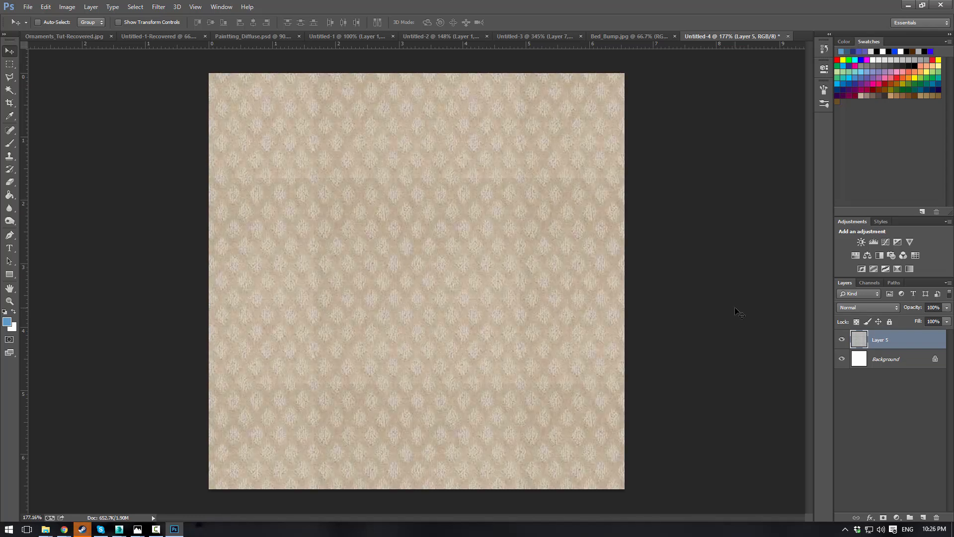
{"action": "left_click", "coordinate": [64, 7]}
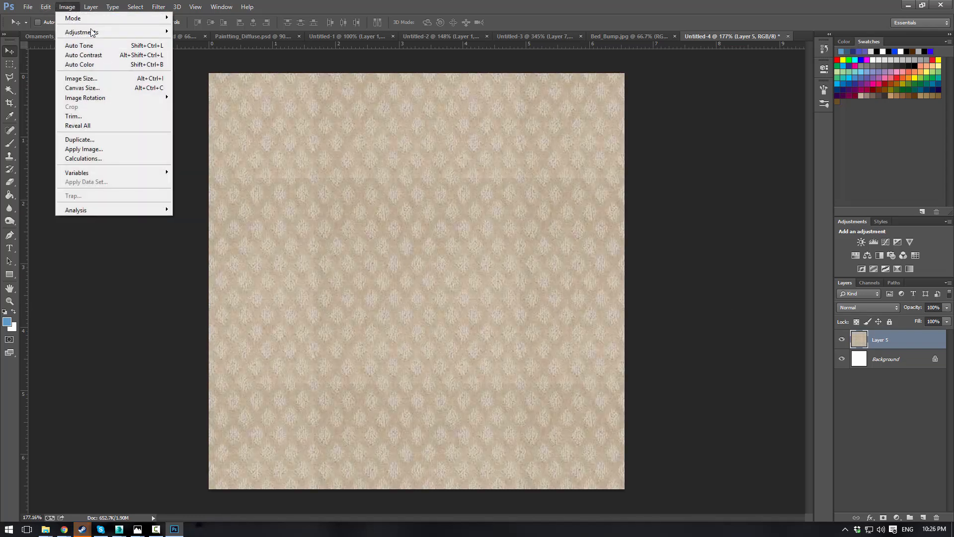
{"action": "mouse_move", "coordinate": [91, 30]}
{"action": "left_click", "coordinate": [209, 31]}
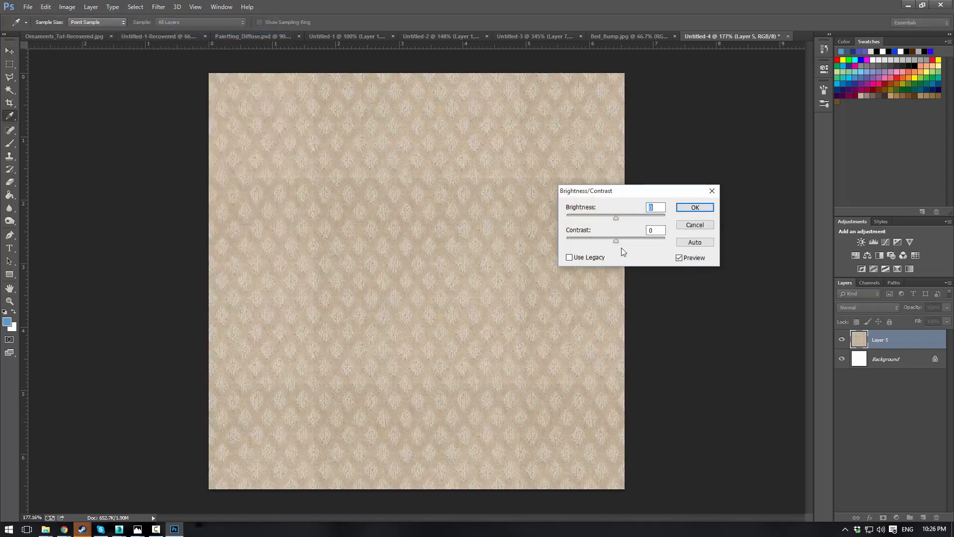
{"action": "left_click_drag", "start_coordinate": [581, 234], "coordinate": [666, 242]}
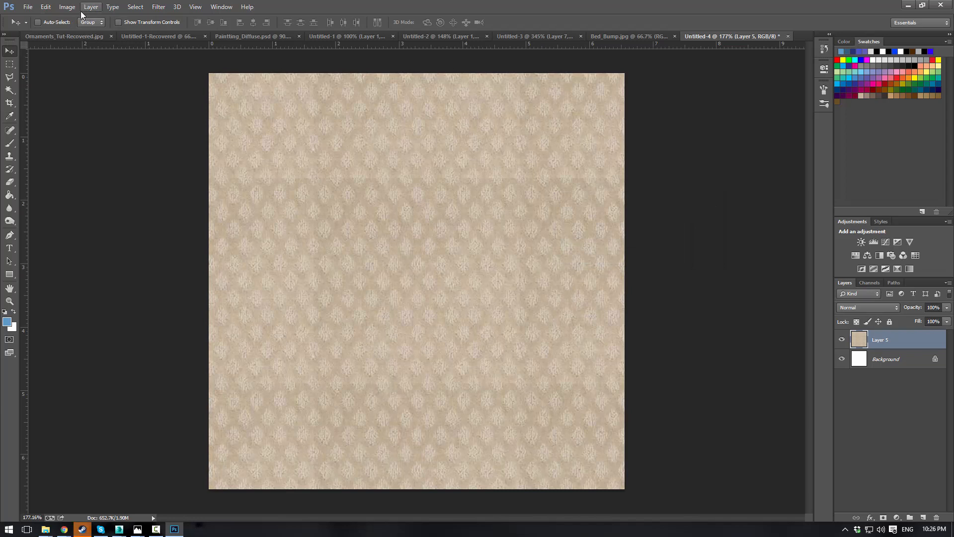
Apply a Shadows/Highlights adjustment to the carpet texture in Layer 5
{"action": "left_click", "coordinate": [67, 7]}
{"action": "mouse_move", "coordinate": [102, 33]}
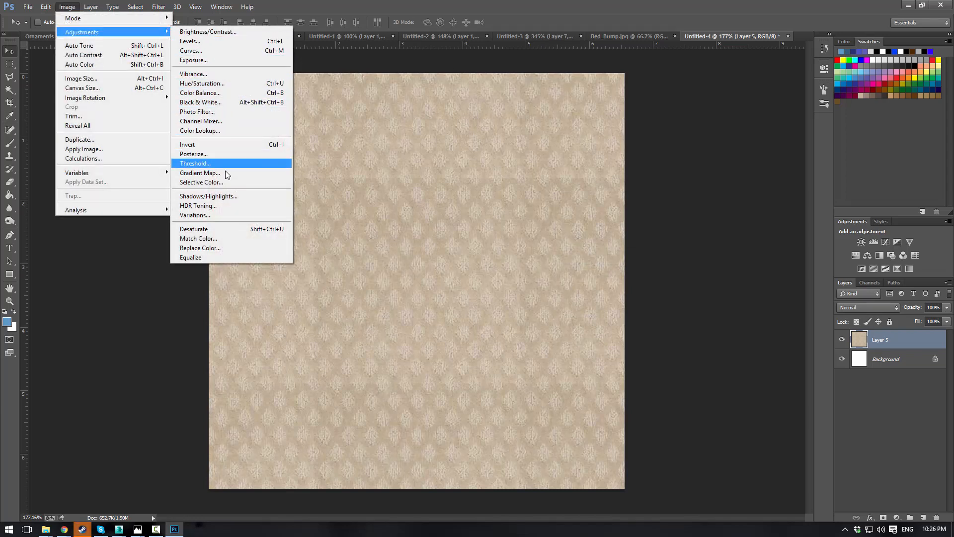
{"action": "left_click", "coordinate": [221, 197]}
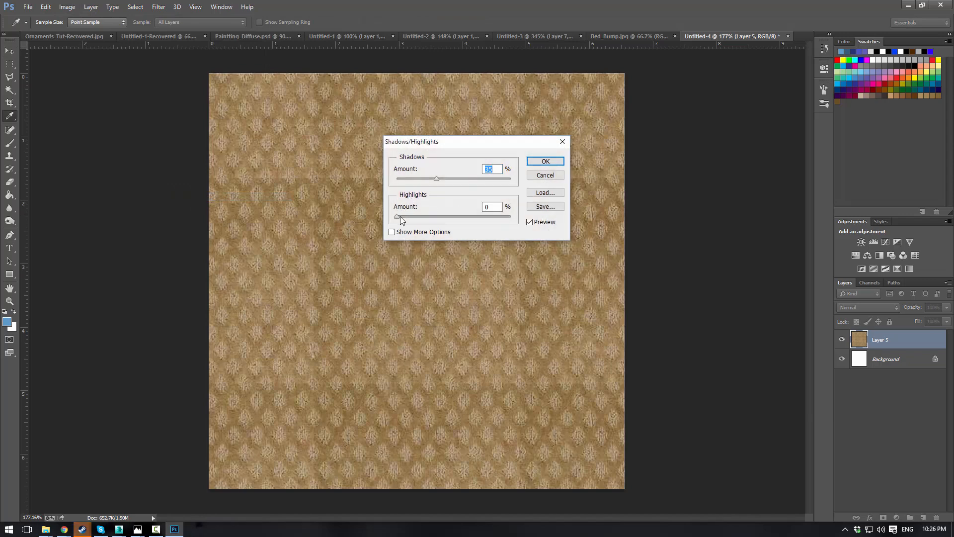
{"action": "mouse_move", "coordinate": [398, 217]}
{"action": "left_mouse_down"}
{"action": "mouse_move", "coordinate": [421, 216]}
{"action": "mouse_move", "coordinate": [397, 216]}
{"action": "left_mouse_up"}
{"action": "left_click_drag", "start_coordinate": [437, 179], "coordinate": [463, 177]}
{"action": "mouse_move", "coordinate": [397, 216]}
{"action": "left_mouse_down"}
{"action": "mouse_move", "coordinate": [413, 215]}
{"action": "mouse_move", "coordinate": [388, 220]}
{"action": "left_mouse_up"}
{"action": "left_click", "coordinate": [545, 161]}
{"action": "key", "text": "v"}
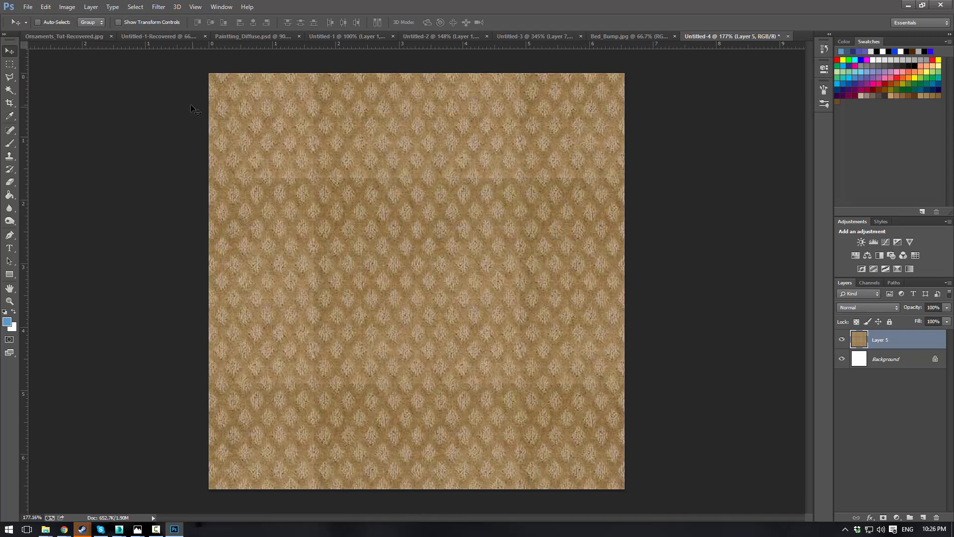
Save the adjusted texture as a JPEG in the Cruise Cabin Textures folder, replacing "carpet diffuse.jpg"
{"action": "left_click", "coordinate": [34, 10]}
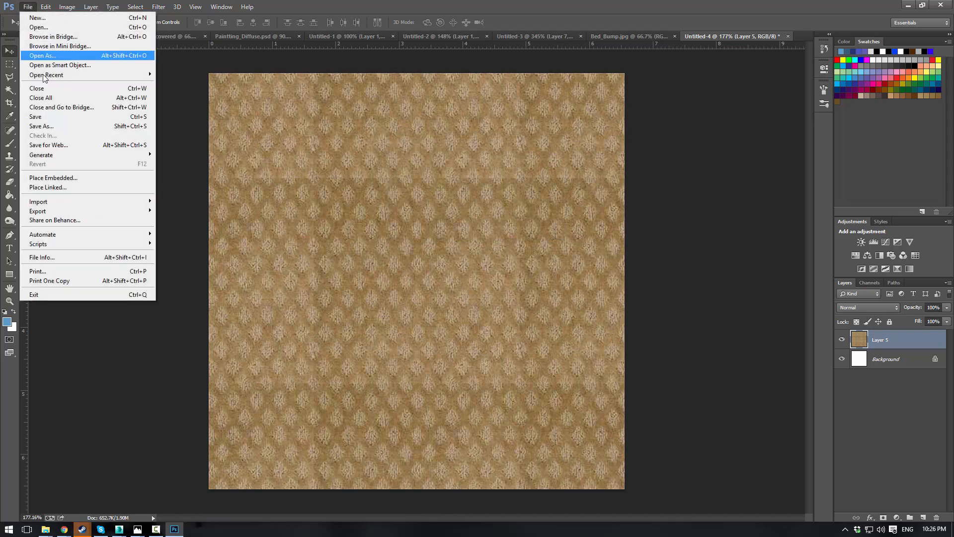
{"action": "left_click", "coordinate": [49, 125]}
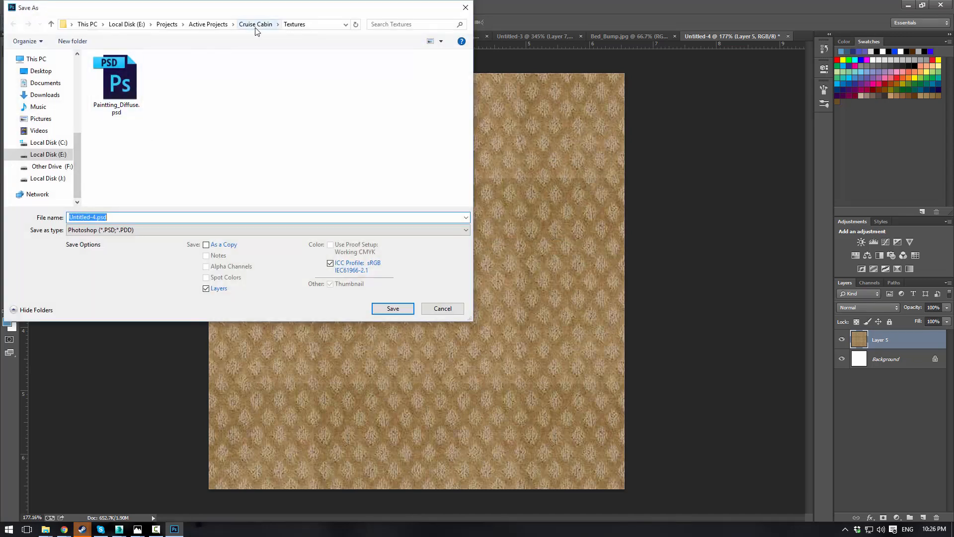
{"action": "left_click_drag", "start_coordinate": [256, 25], "coordinate": [258, 90]}
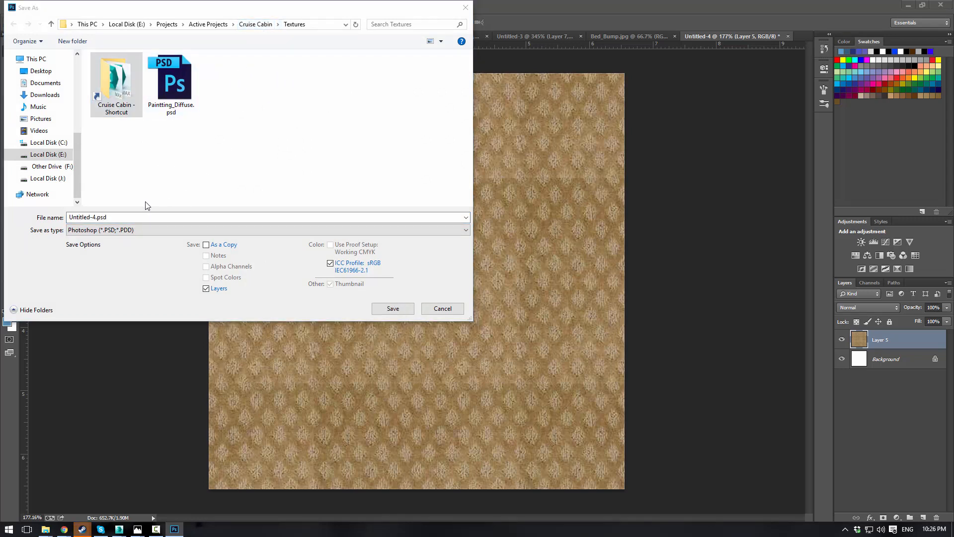
{"action": "left_click", "coordinate": [121, 232]}
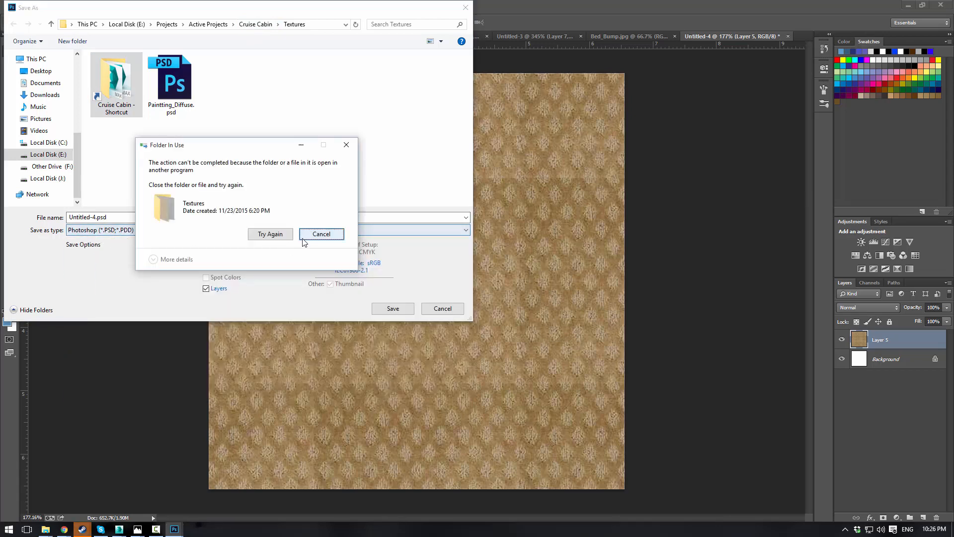
{"action": "left_click", "coordinate": [269, 234]}
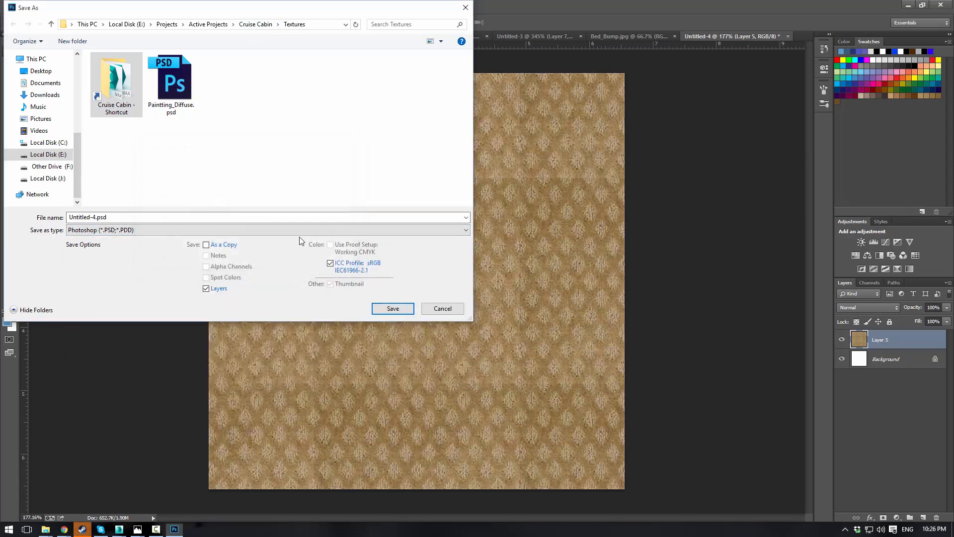
{"action": "left_click", "coordinate": [176, 232]}
{"action": "left_click", "coordinate": [131, 306]}
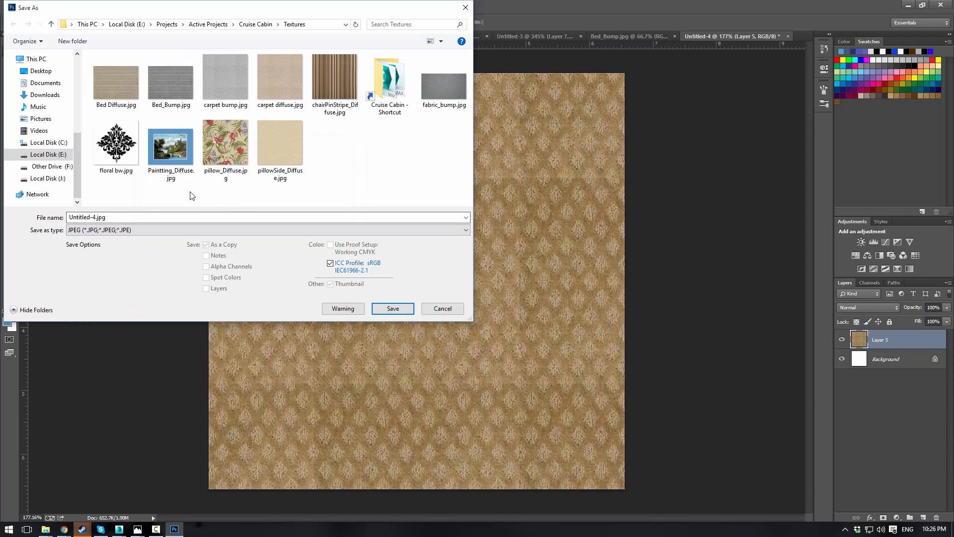
{"action": "left_click", "coordinate": [272, 104]}
{"action": "left_click", "coordinate": [393, 309]}
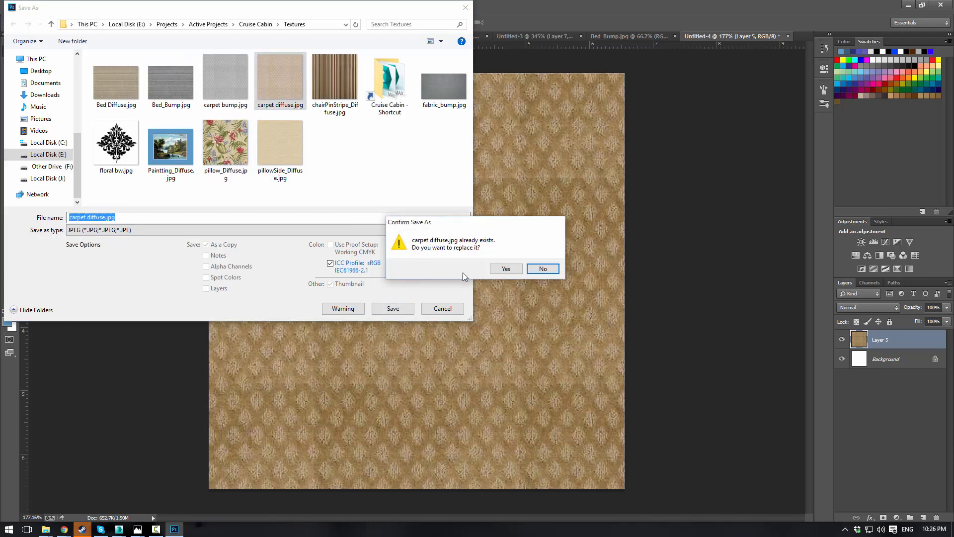
{"action": "left_click", "coordinate": [502, 268]}
{"action": "left_click", "coordinate": [535, 142]}
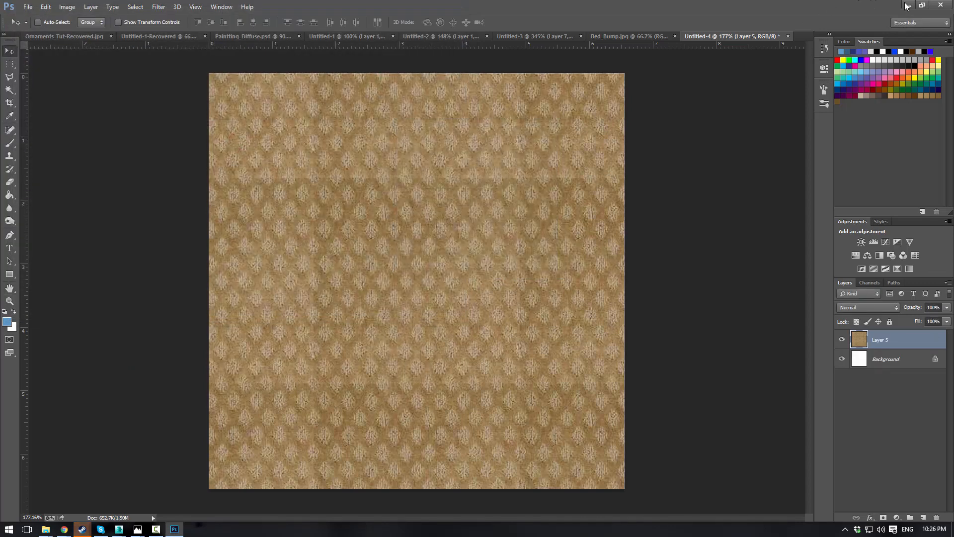
Return to 3ds Max and re-render the floor region with the updated carpet texture
{"action": "left_click", "coordinate": [908, 5]}
{"action": "left_click", "coordinate": [874, 119]}
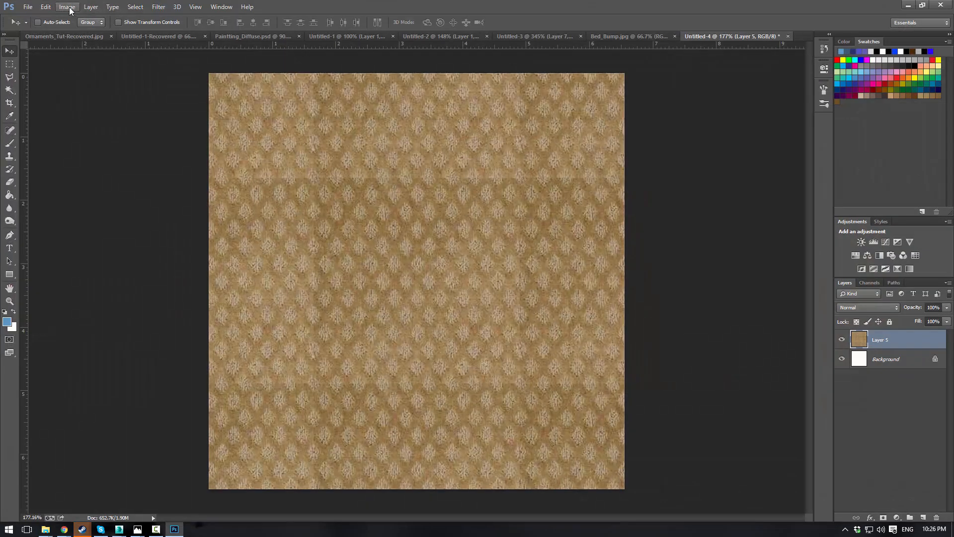
Brighten the carpet texture in Layer 5 with a Brightness/Contrast adjustment of about 36 brightness and 12 contrast
{"action": "left_click", "coordinate": [67, 7]}
{"action": "mouse_move", "coordinate": [93, 32]}
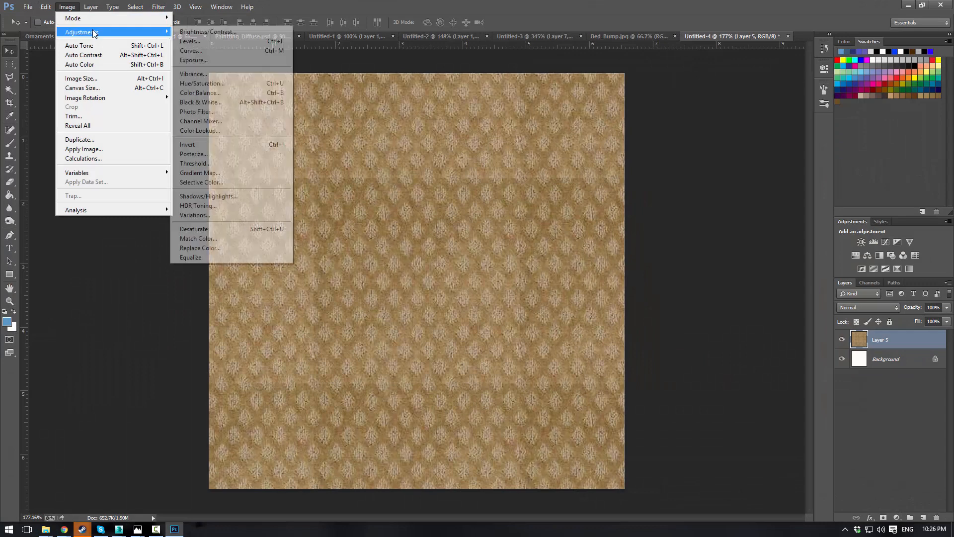
{"action": "left_click", "coordinate": [203, 32]}
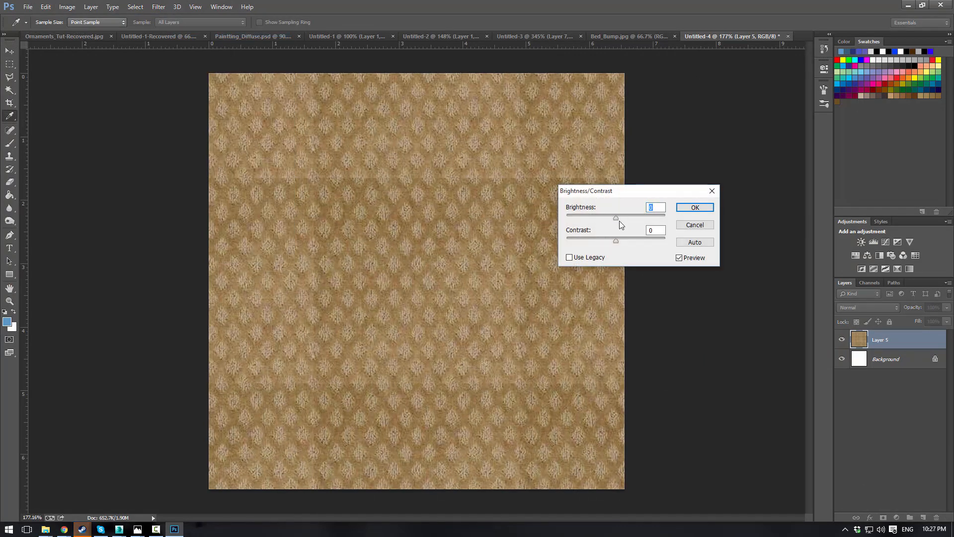
{"action": "left_click_drag", "start_coordinate": [616, 219], "coordinate": [639, 247]}
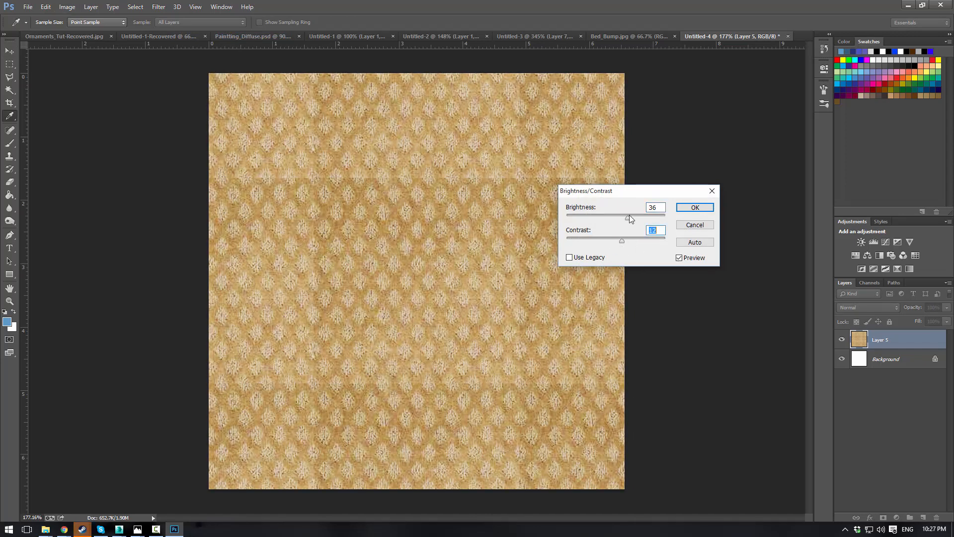
{"action": "left_click_drag", "start_coordinate": [629, 215], "coordinate": [629, 220]}
{"action": "left_click", "coordinate": [679, 207]}
{"action": "key", "text": "v"}
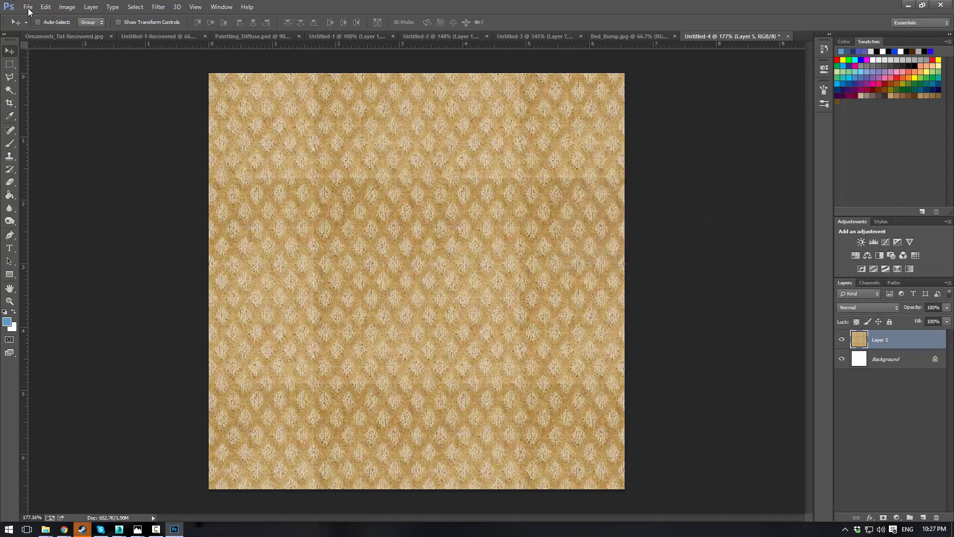
Save the brightened texture as a JPEG over "carpet diffuse.jpg" in the Textures folder and re-render the floor region in 3ds Max
{"action": "left_click", "coordinate": [45, 7]}
{"action": "left_click", "coordinate": [130, 126]}
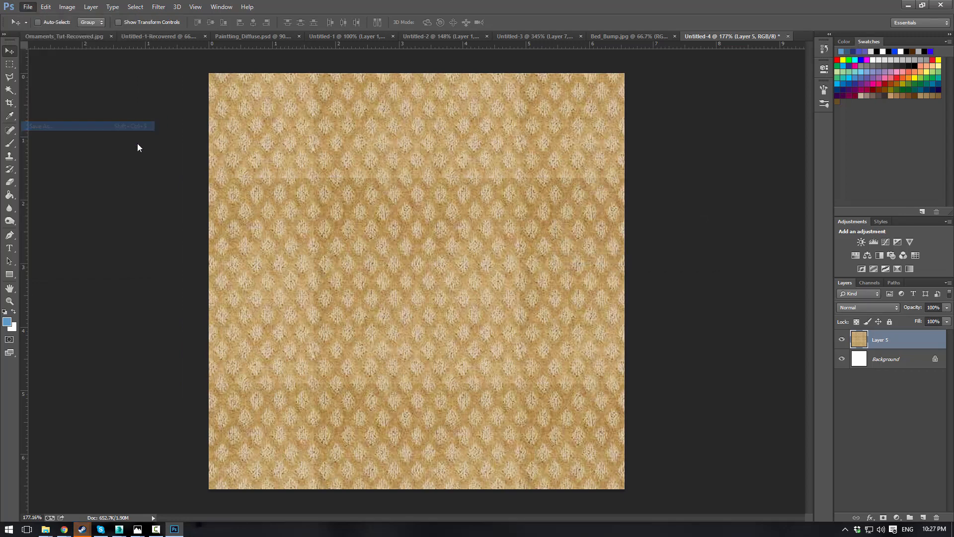
{"action": "left_click", "coordinate": [153, 229]}
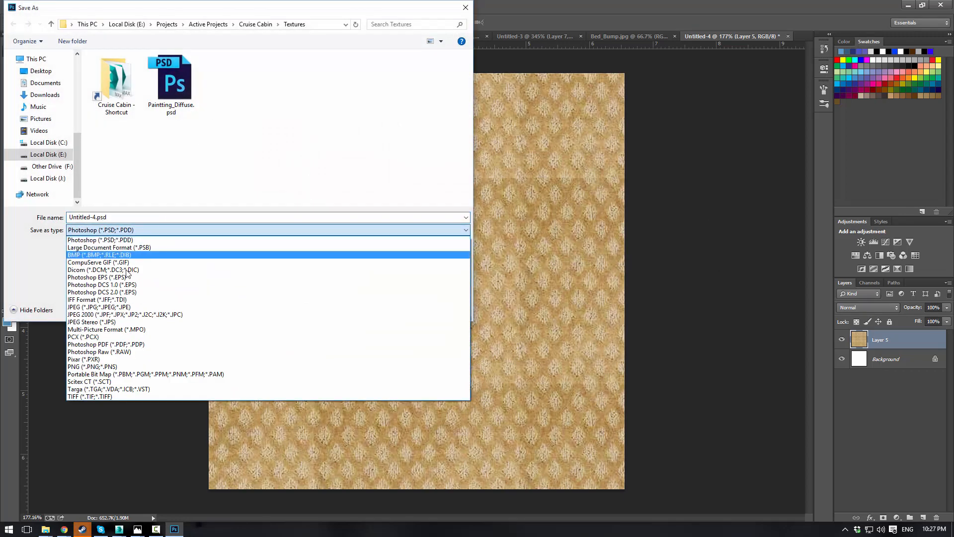
{"action": "left_click", "coordinate": [115, 293]}
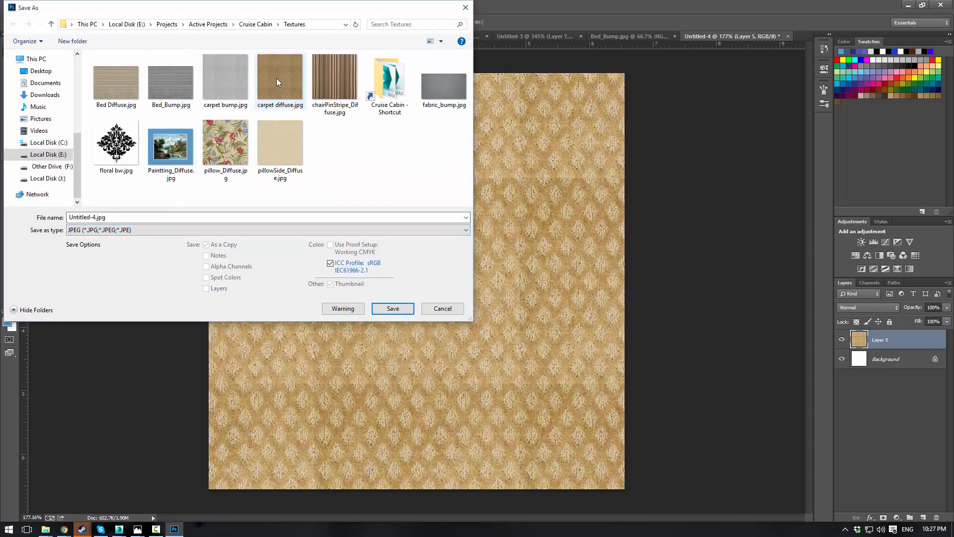
{"action": "left_click", "coordinate": [276, 79]}
{"action": "left_click", "coordinate": [393, 309]}
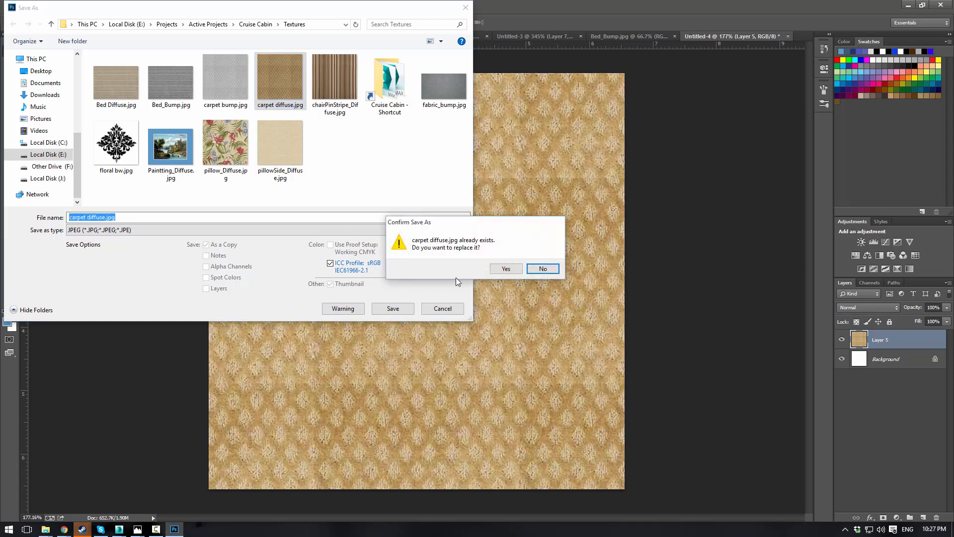
{"action": "left_click", "coordinate": [503, 272]}
{"action": "left_click", "coordinate": [535, 142]}
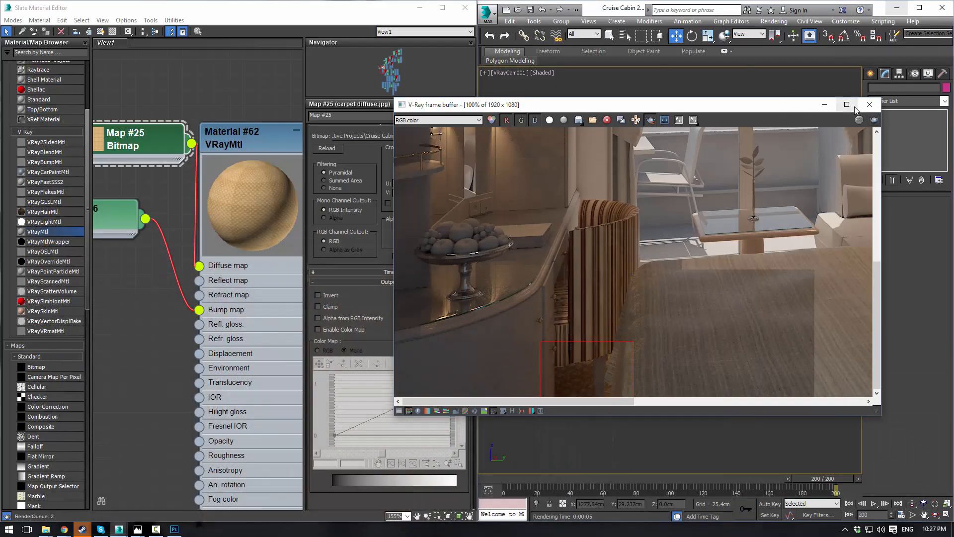
{"action": "left_click", "coordinate": [858, 120]}
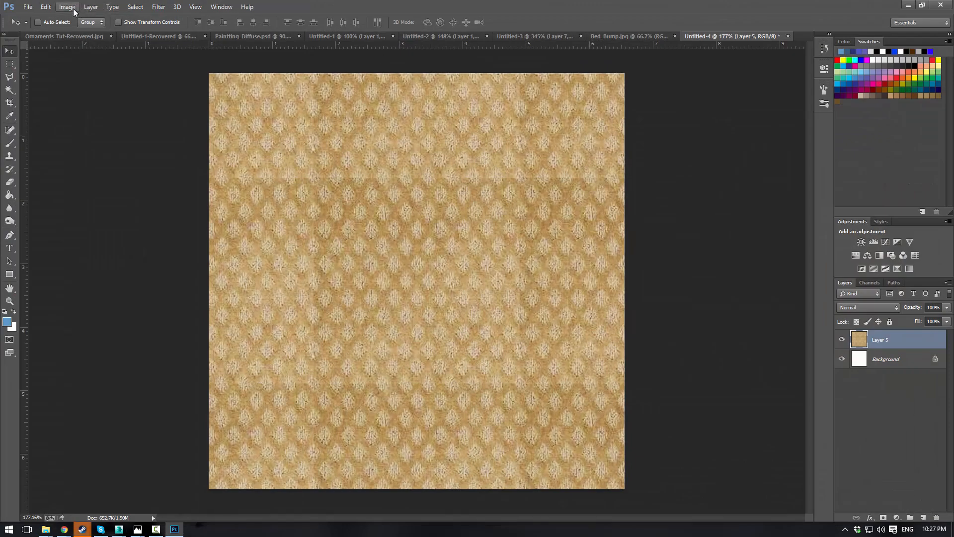
Desaturate the carpet texture in Layer 5 to a muted beige with a Hue/Saturation adjustment in Photoshop
{"action": "left_click", "coordinate": [67, 6]}
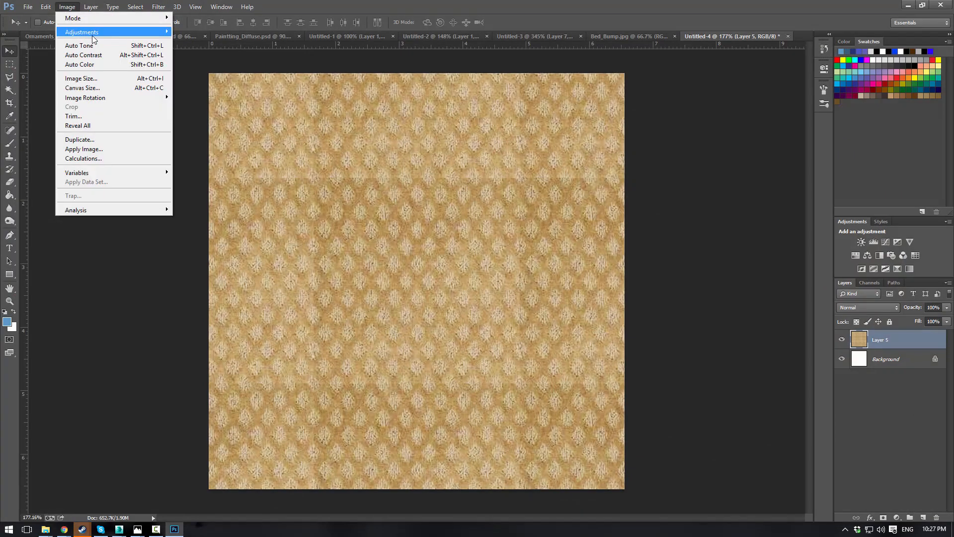
{"action": "mouse_move", "coordinate": [82, 32]}
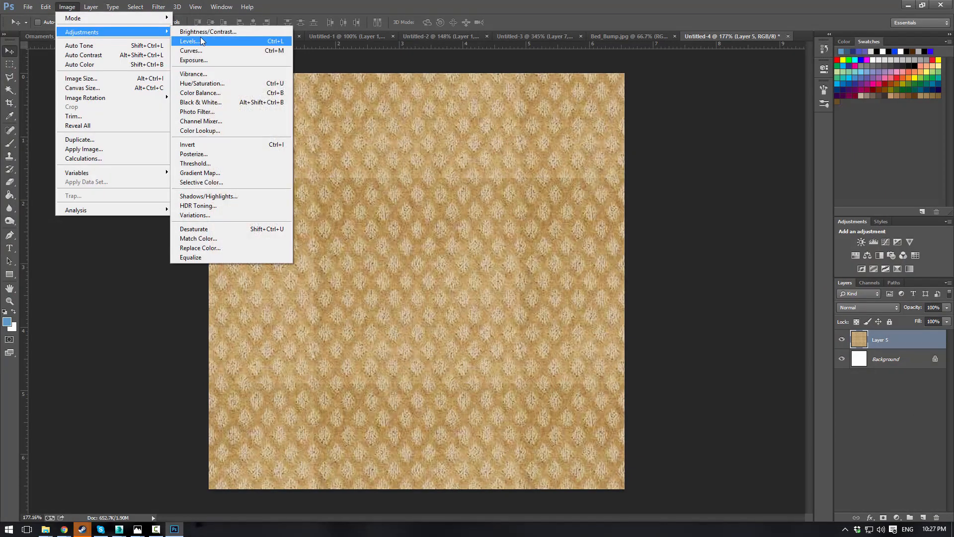
{"action": "left_click", "coordinate": [203, 85]}
{"action": "left_click_drag", "start_coordinate": [612, 288], "coordinate": [608, 289]}
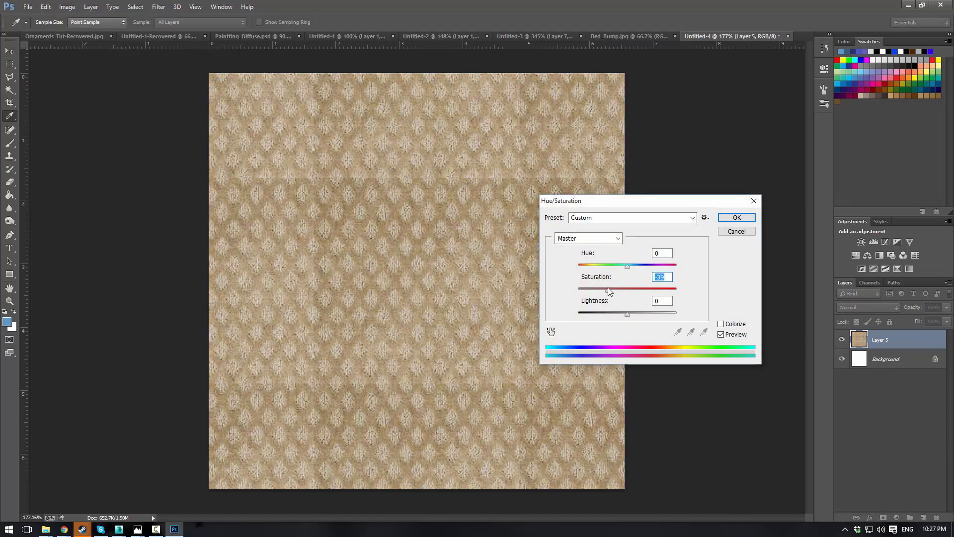
{"action": "left_click_drag", "start_coordinate": [608, 290], "coordinate": [606, 291]}
{"action": "left_click", "coordinate": [736, 217]}
{"action": "key", "text": "v"}
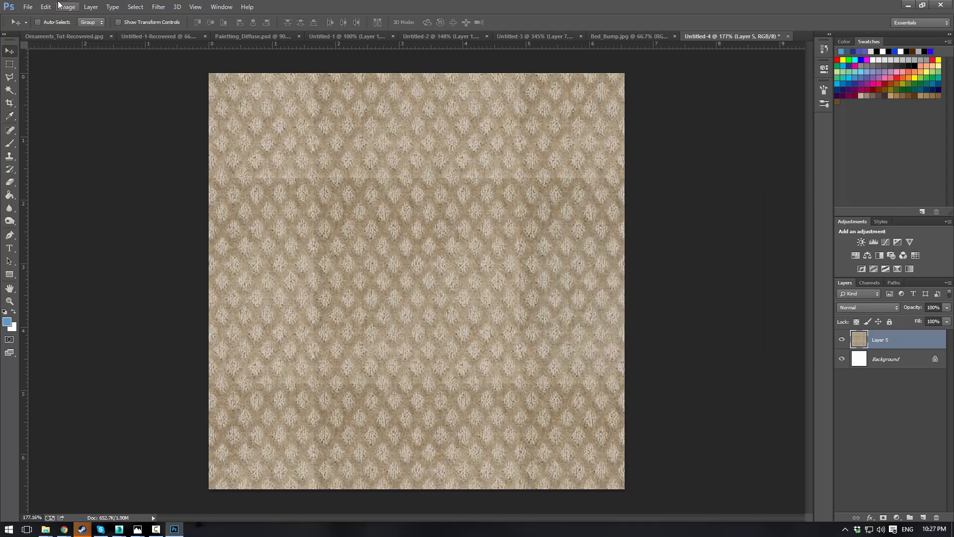
Save the desaturated texture as a maximum-quality baseline JPEG in the Cruise Cabin Textures folder, replacing "carpet diffuse.jpg"
{"action": "left_click", "coordinate": [27, 6]}
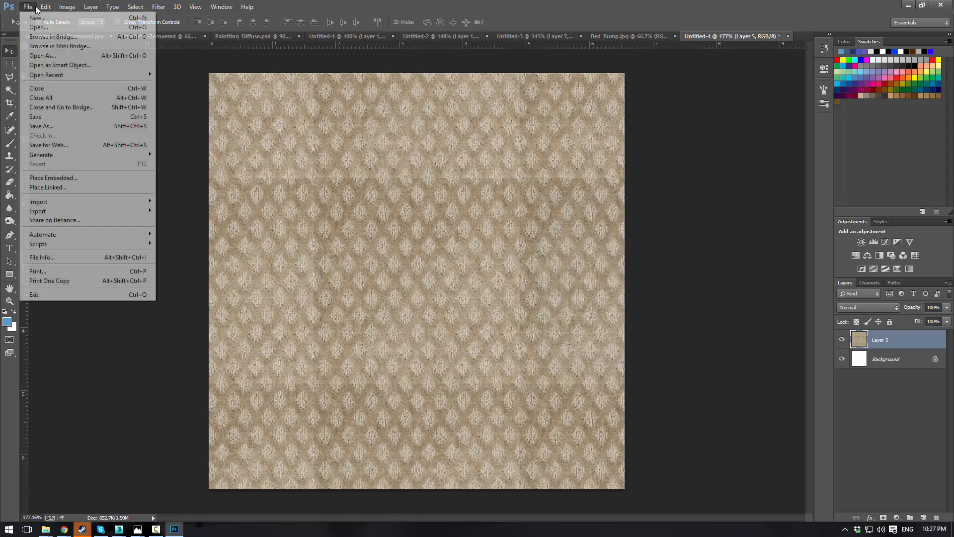
{"action": "left_click", "coordinate": [106, 118]}
{"action": "left_click", "coordinate": [209, 230]}
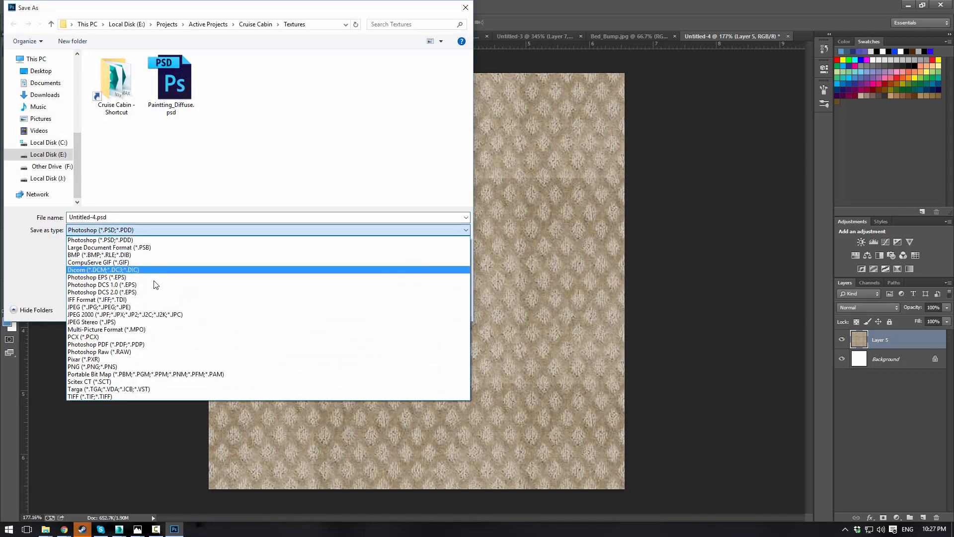
{"action": "left_click", "coordinate": [138, 307]}
{"action": "left_click", "coordinate": [276, 80]}
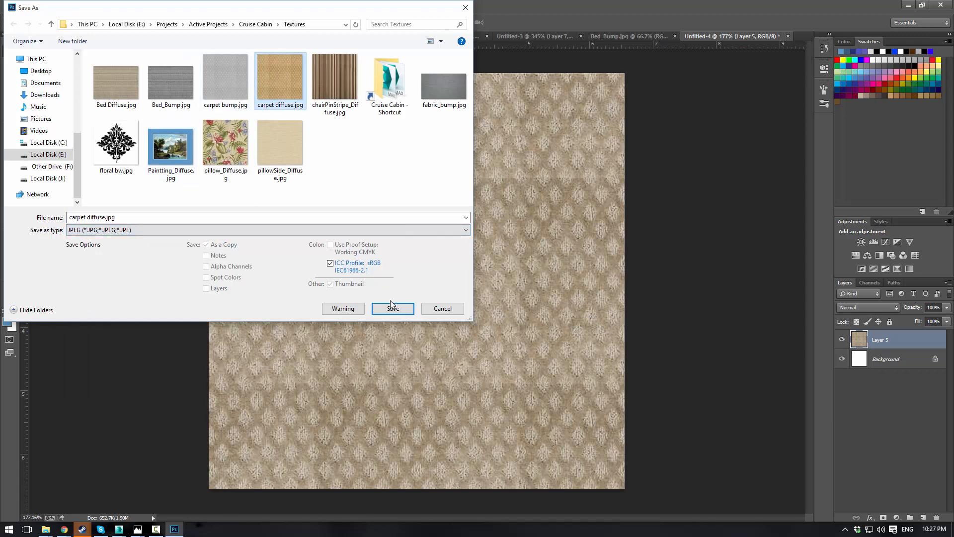
{"action": "left_click", "coordinate": [391, 308]}
{"action": "left_click", "coordinate": [511, 269]}
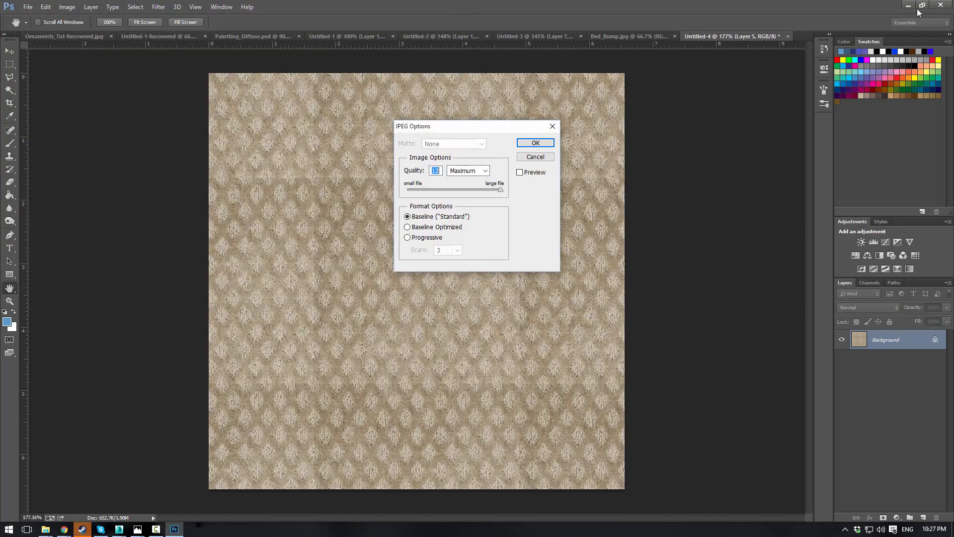
{"action": "key", "text": "Return"}
Switch to 3ds Max and re-render the floor region with the desaturated carpet texture
{"action": "key", "text": "alt+Tab"}
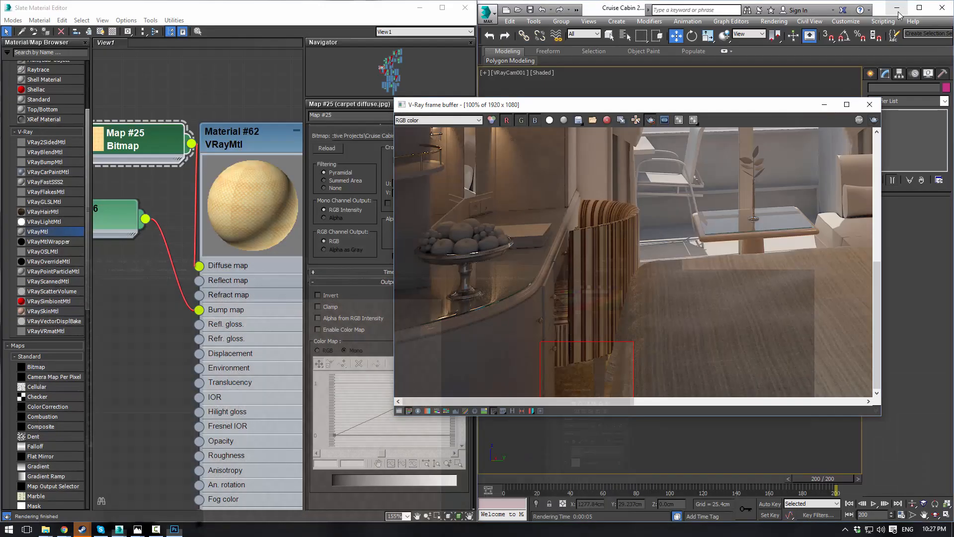
{"action": "left_click", "coordinate": [874, 121]}
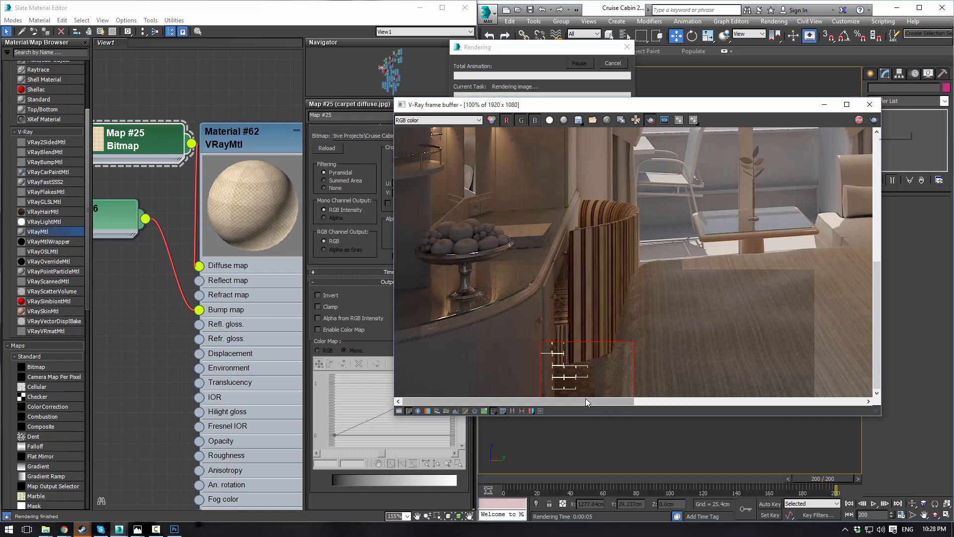
{"action": "scroll", "coordinate": [678, 350], "scroll_direction": "down", "scroll_amount": 1}
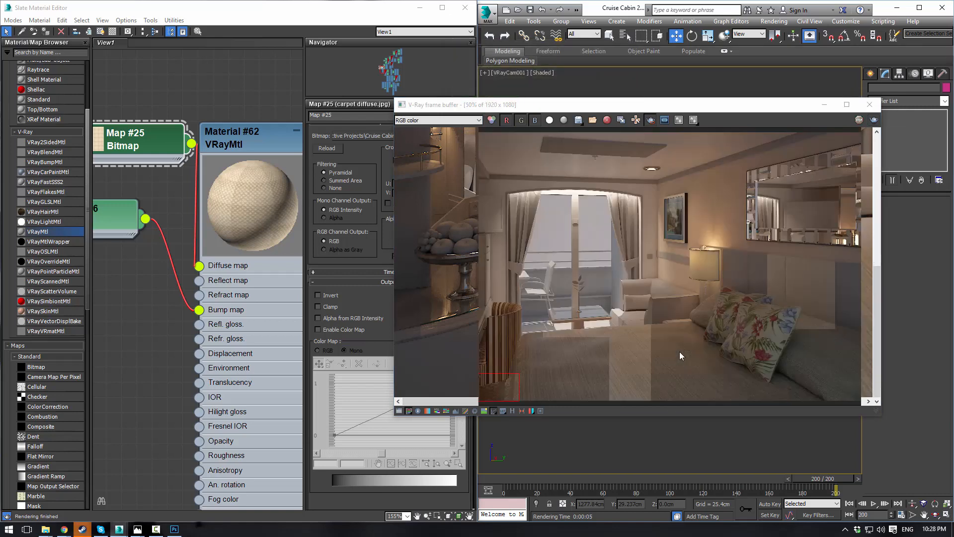